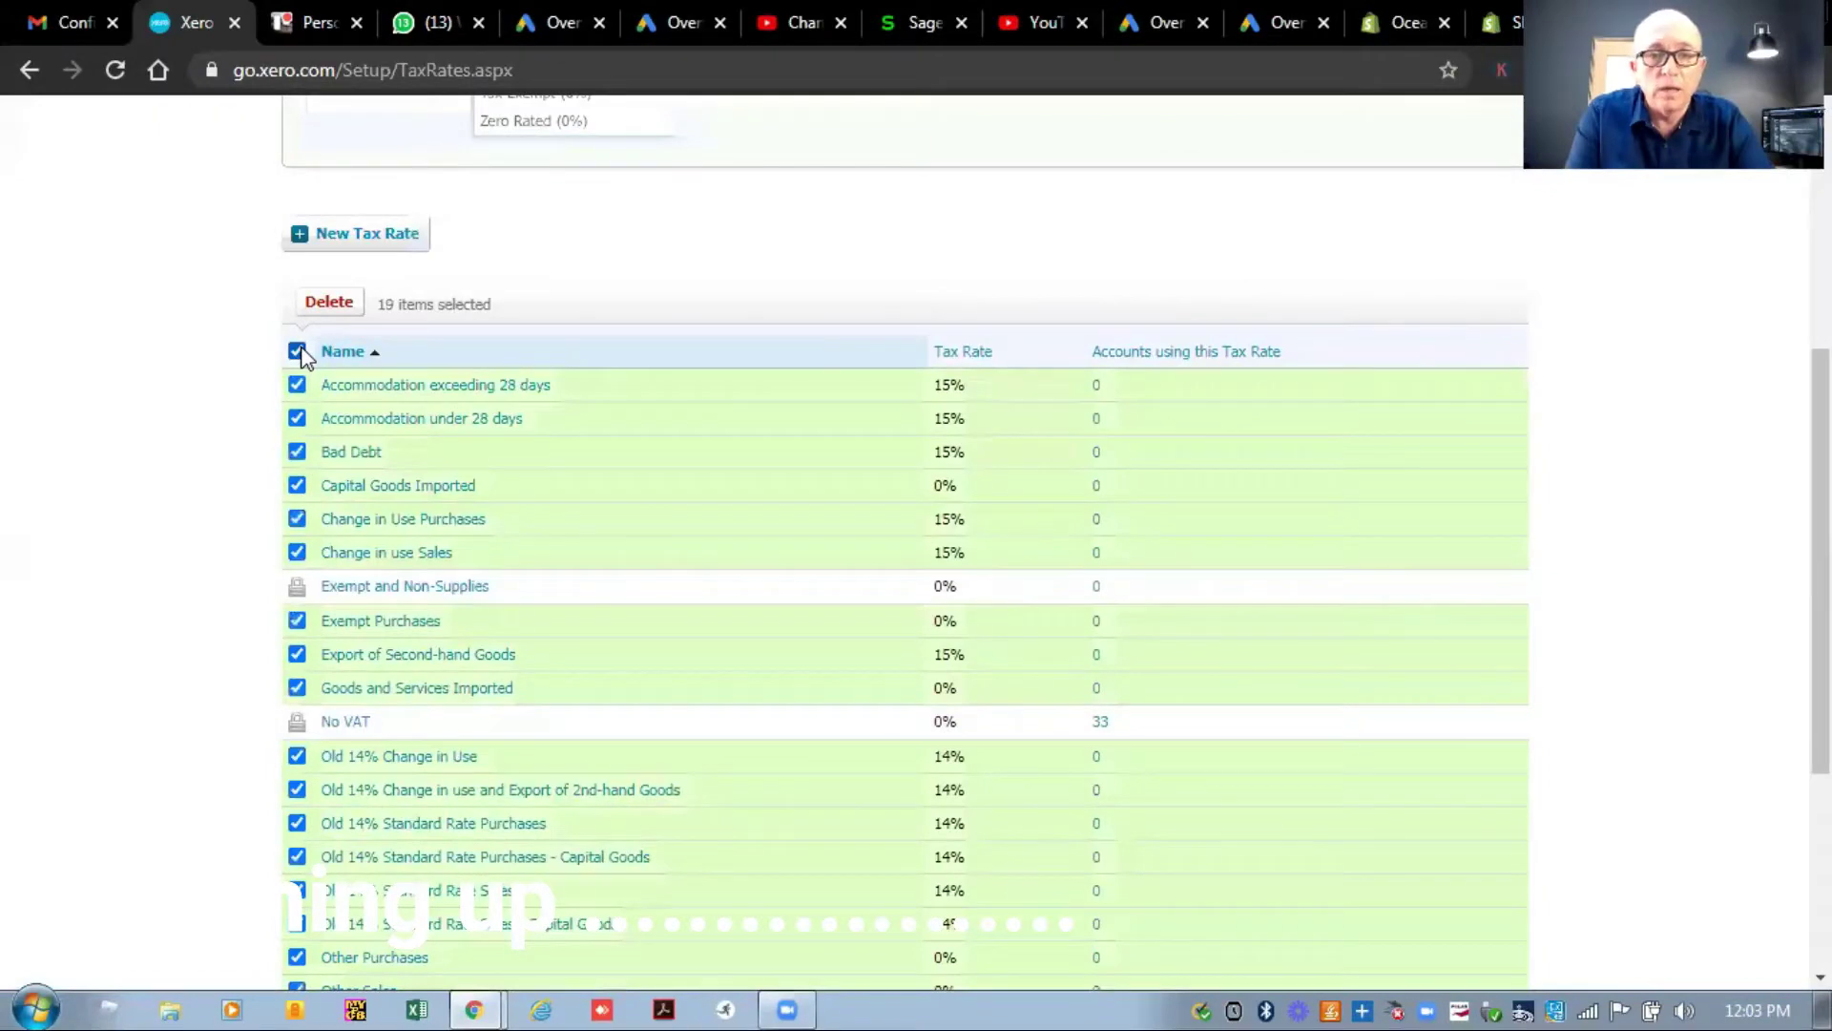
Delete the 19 ticked tax rates and review the seven remaining rates.
{"action": "left_click", "coordinate": [331, 302]}
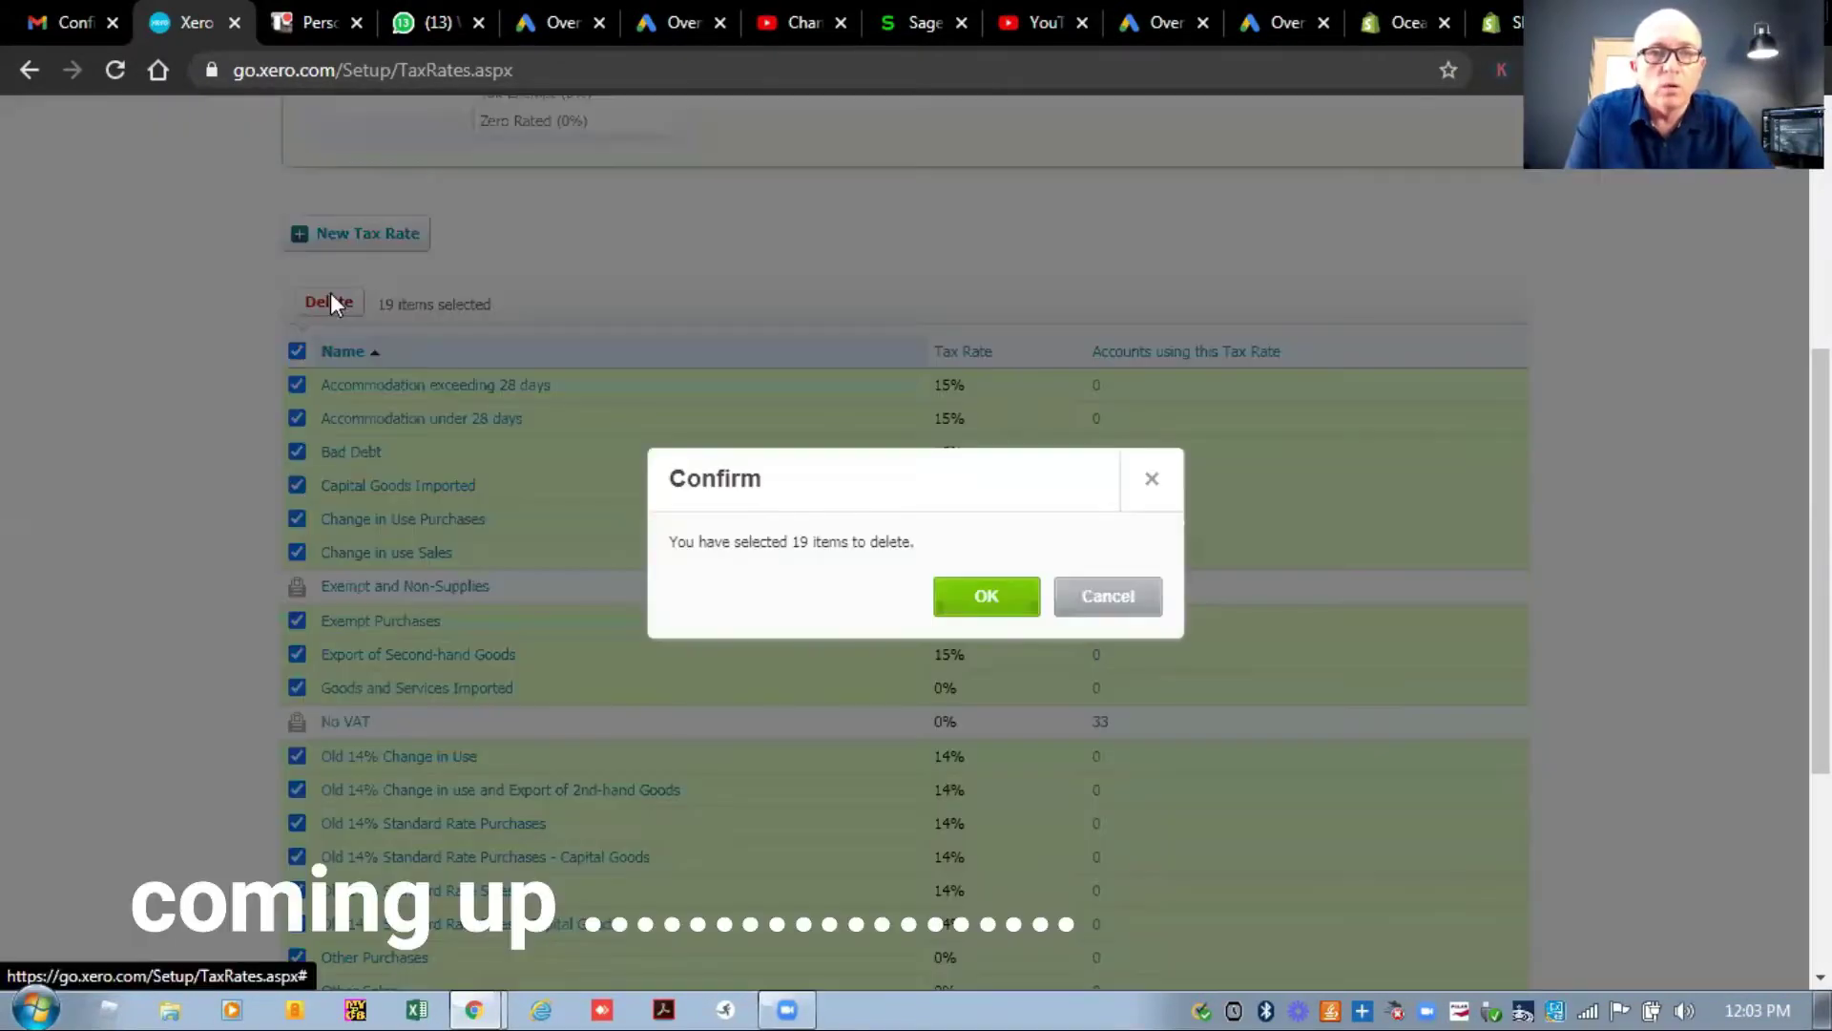
{"action": "left_click", "coordinate": [983, 598]}
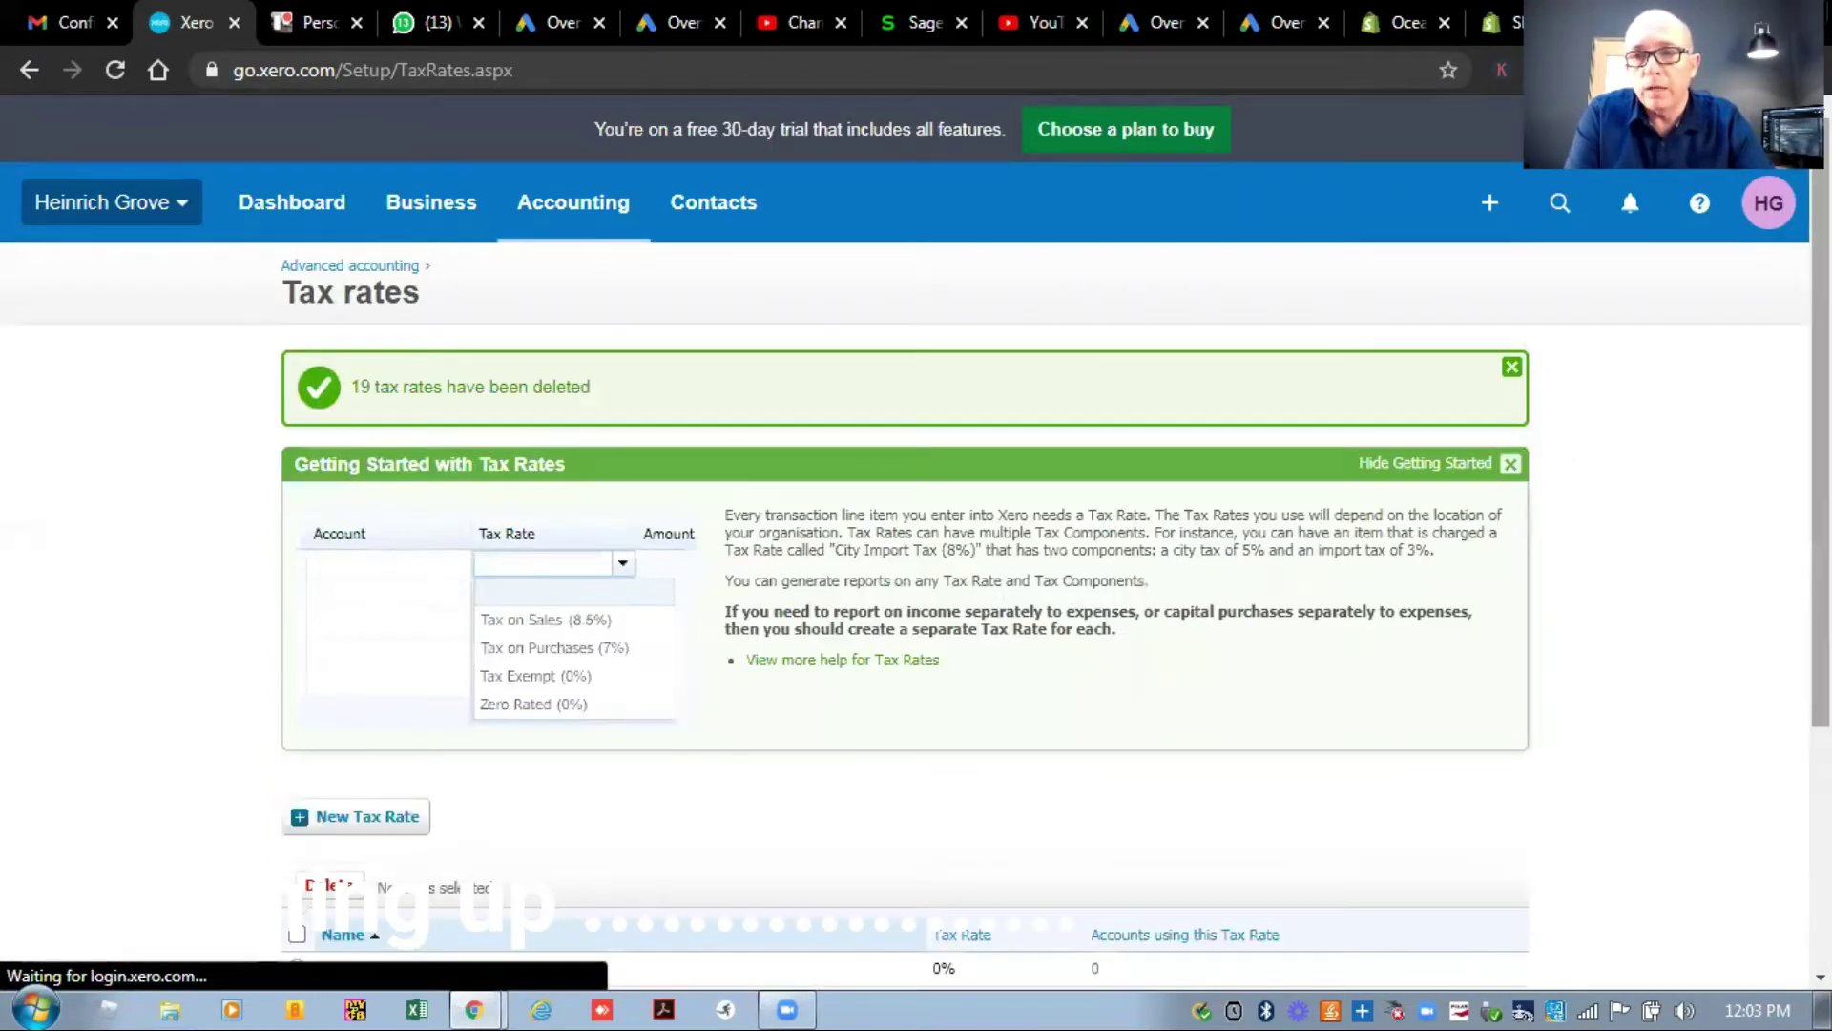
{"action": "scroll", "coordinate": [1427, 566], "scroll_direction": "down", "scroll_amount": 4}
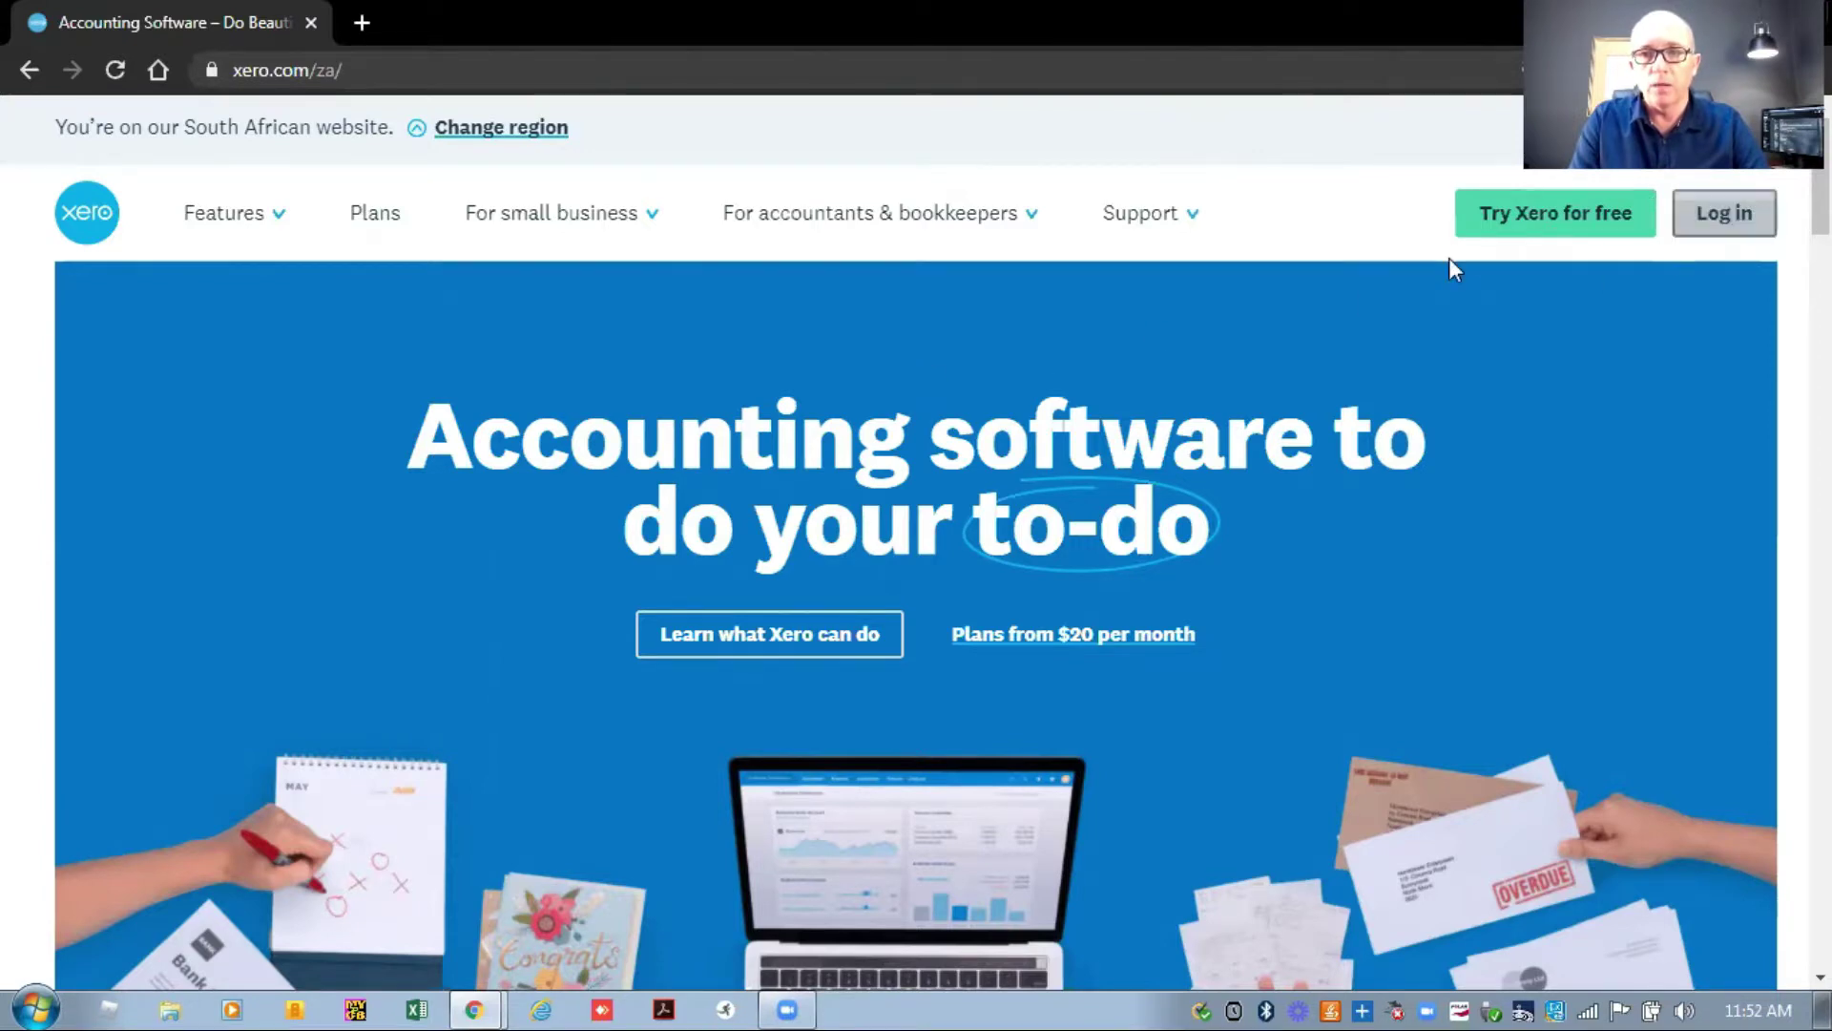
Start signing up for a Xero 30-day free trial.
{"action": "left_click", "coordinate": [1512, 231]}
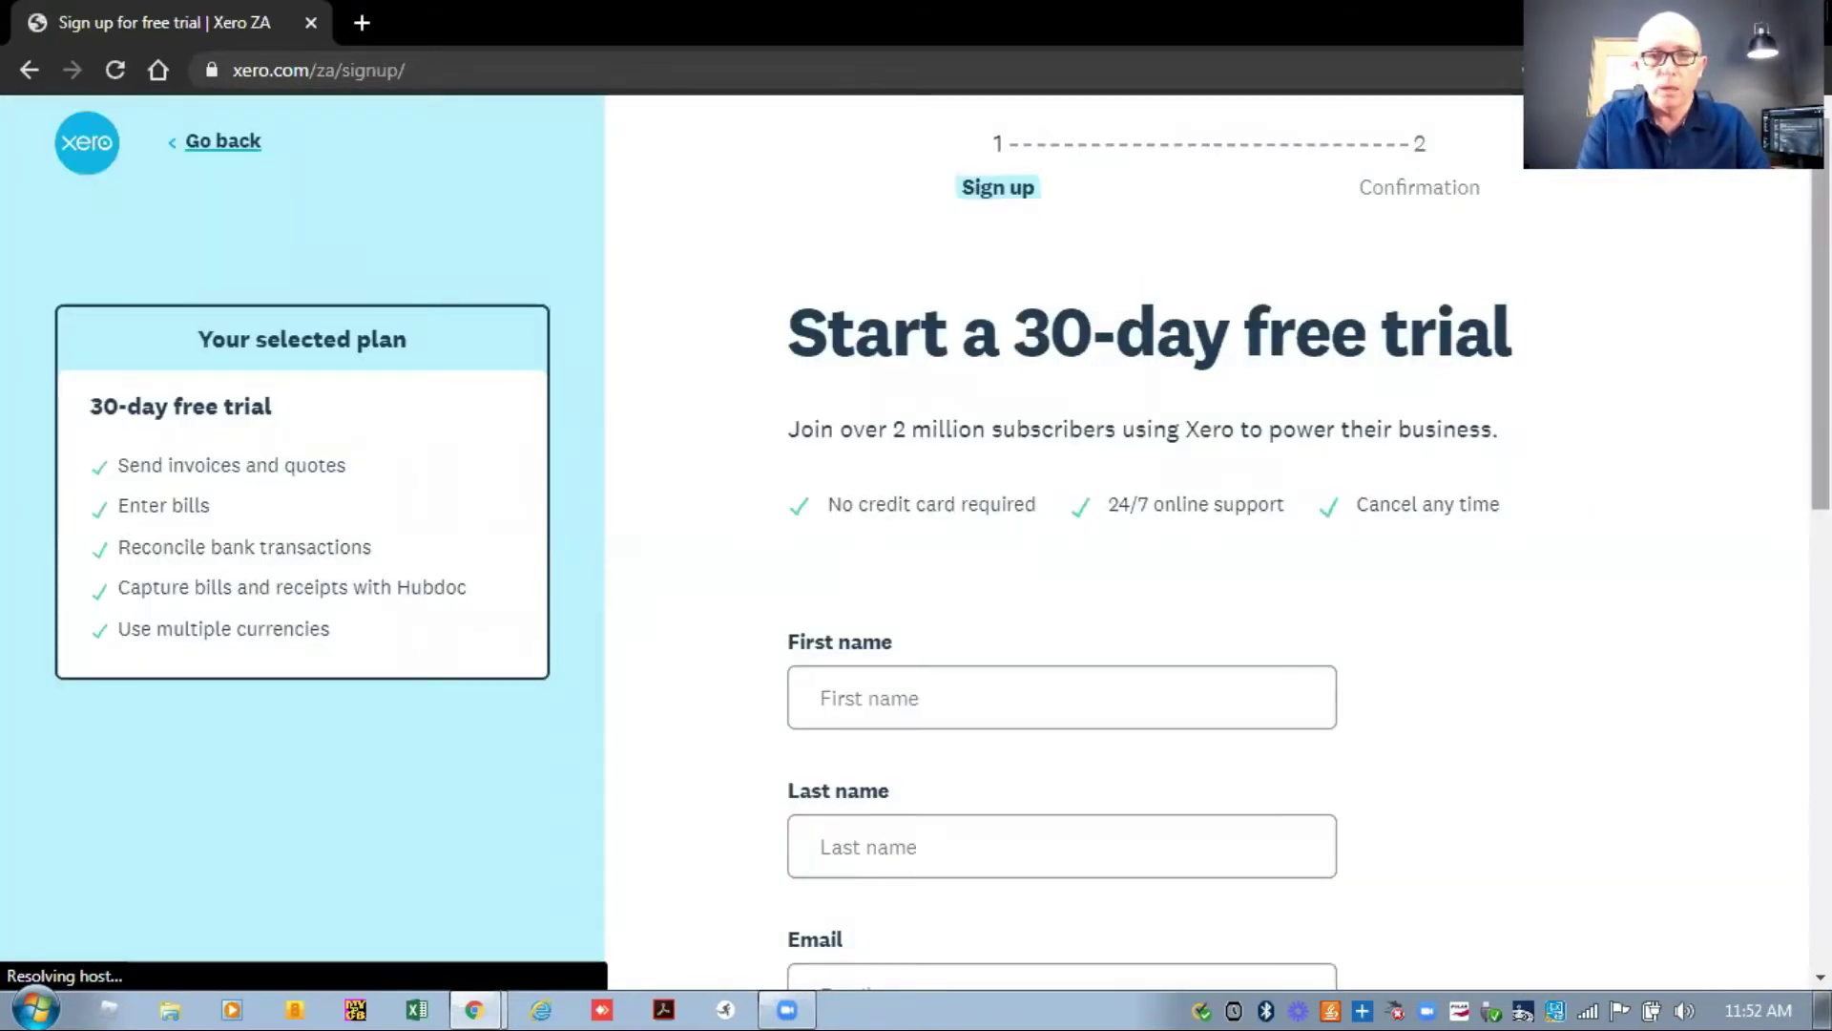
Enter the user's first name and last name in the trial sign-up form.
{"action": "scroll", "coordinate": [1441, 542], "scroll_direction": "down", "scroll_amount": 3}
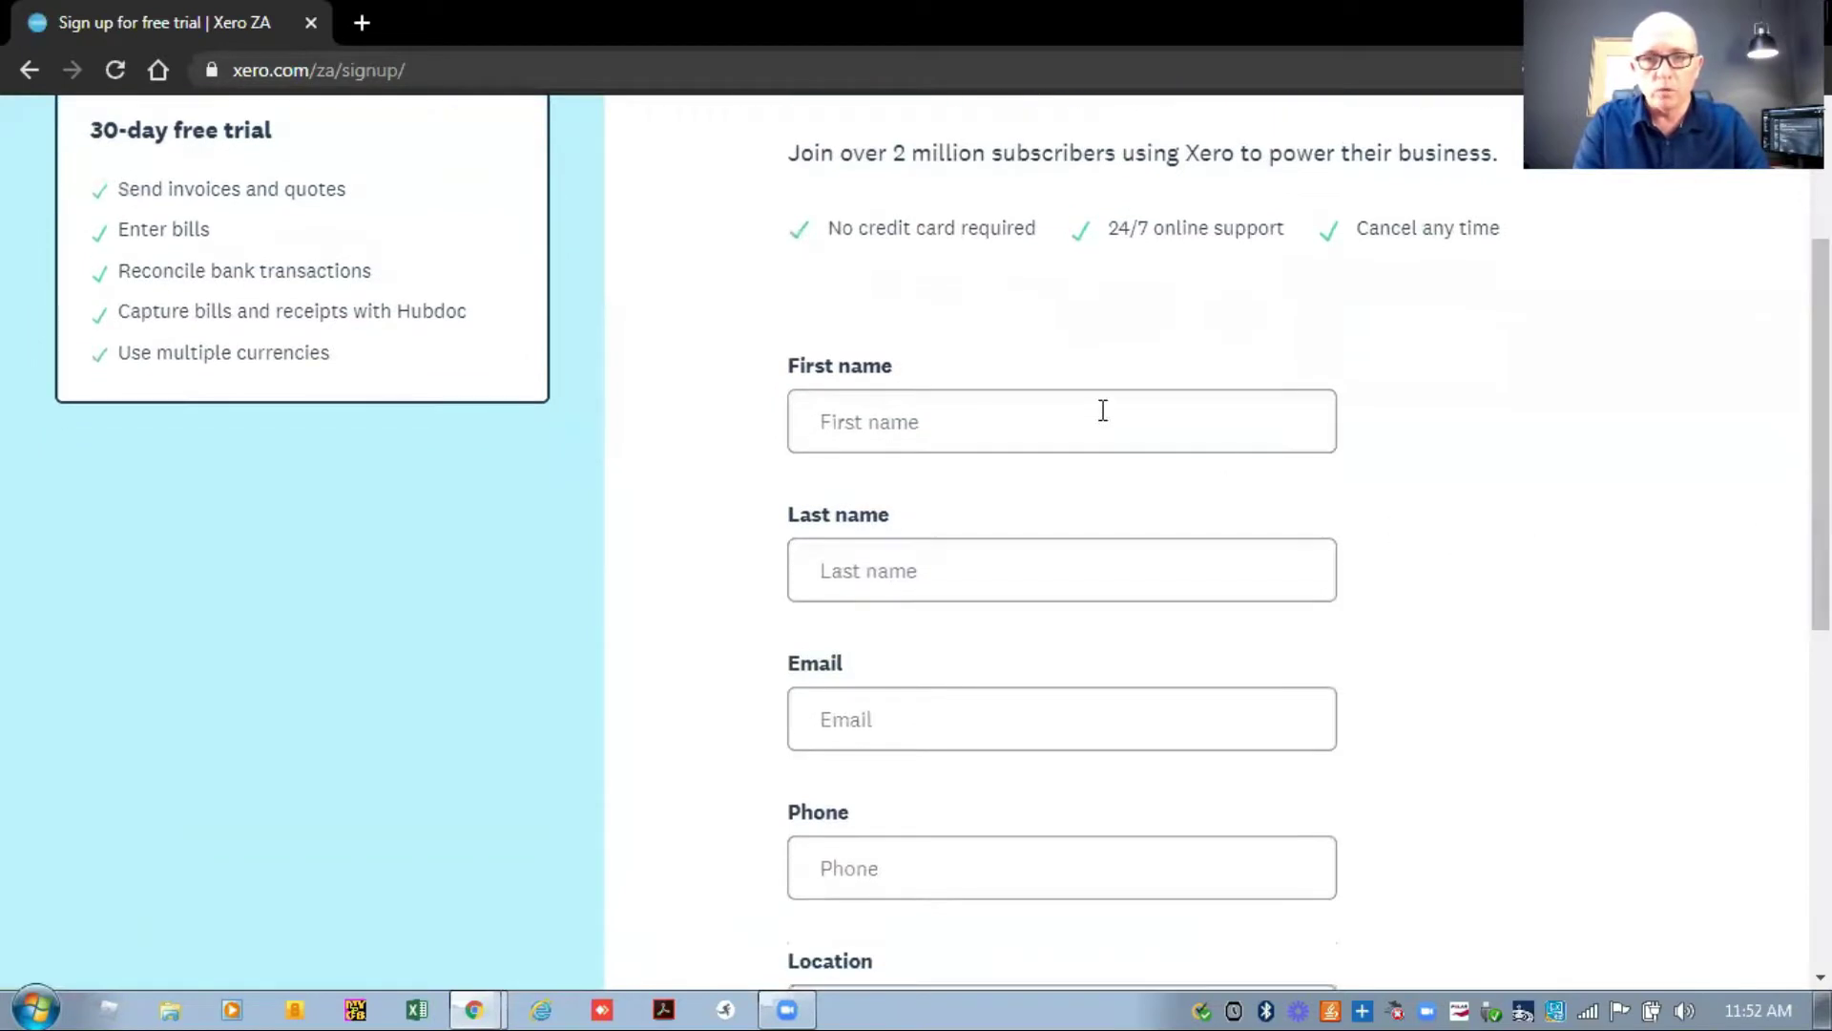
{"action": "left_click", "coordinate": [1102, 410]}
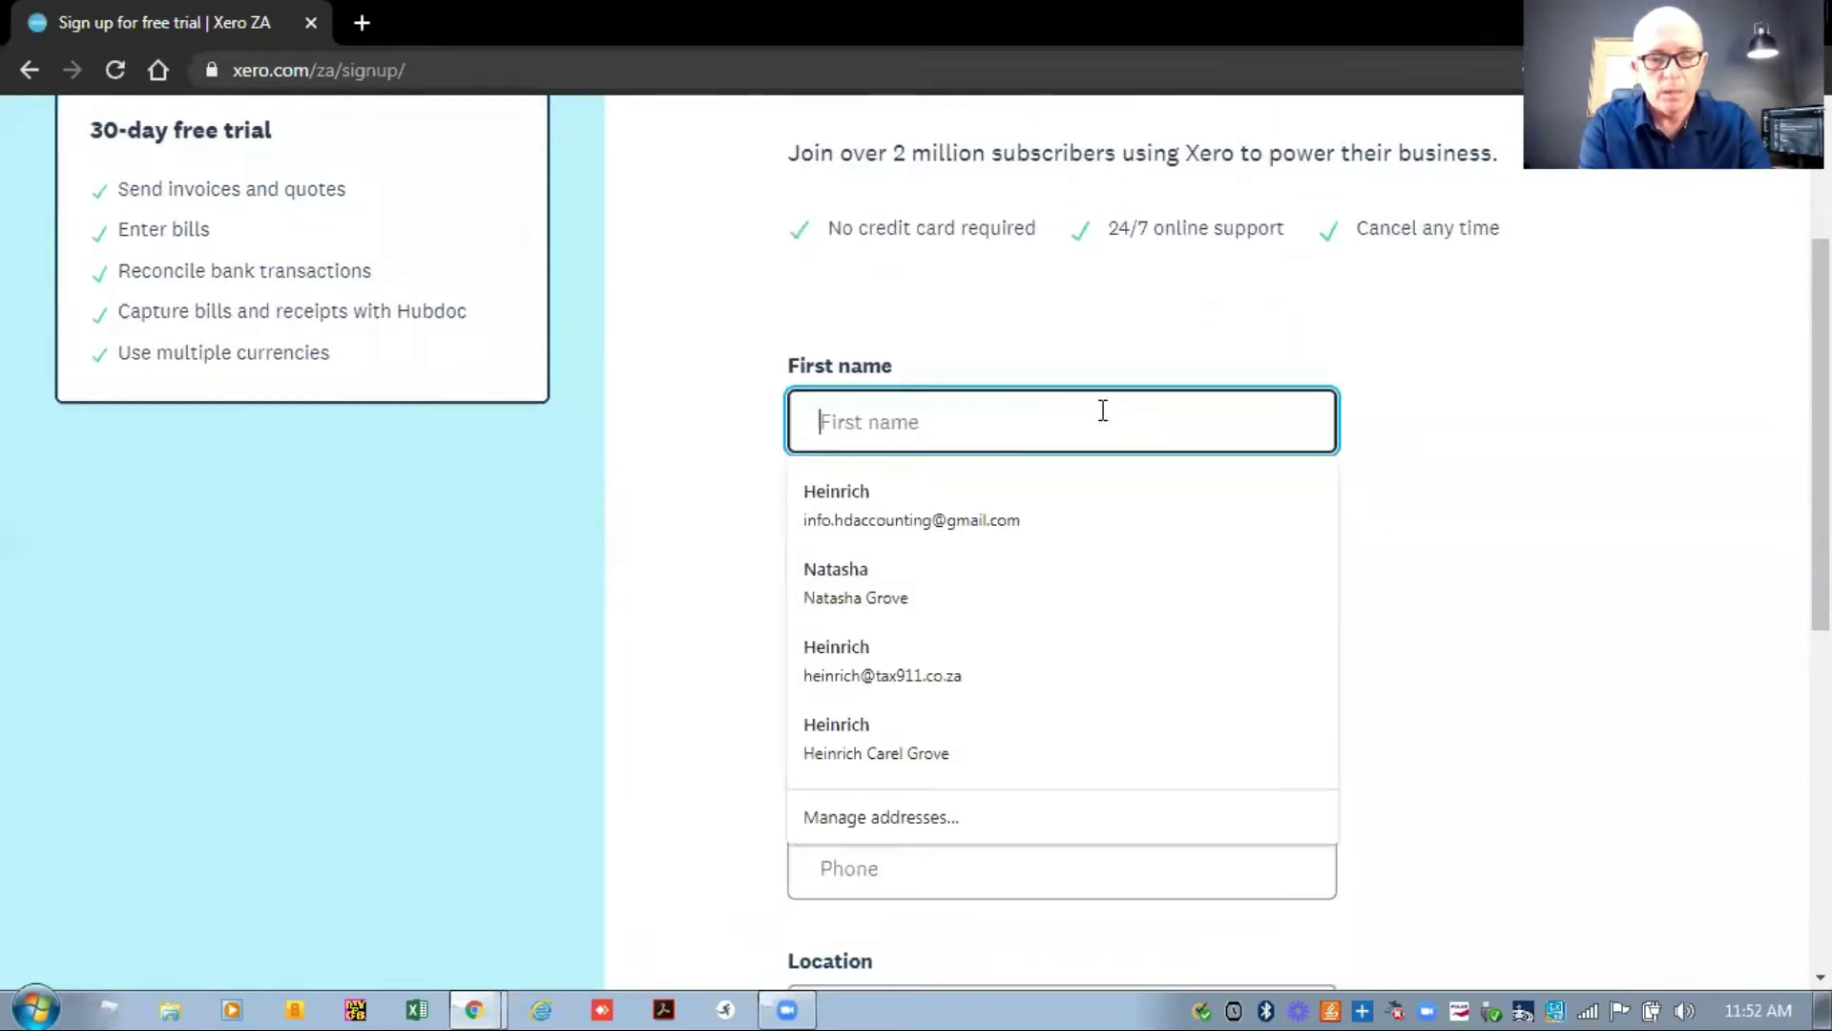
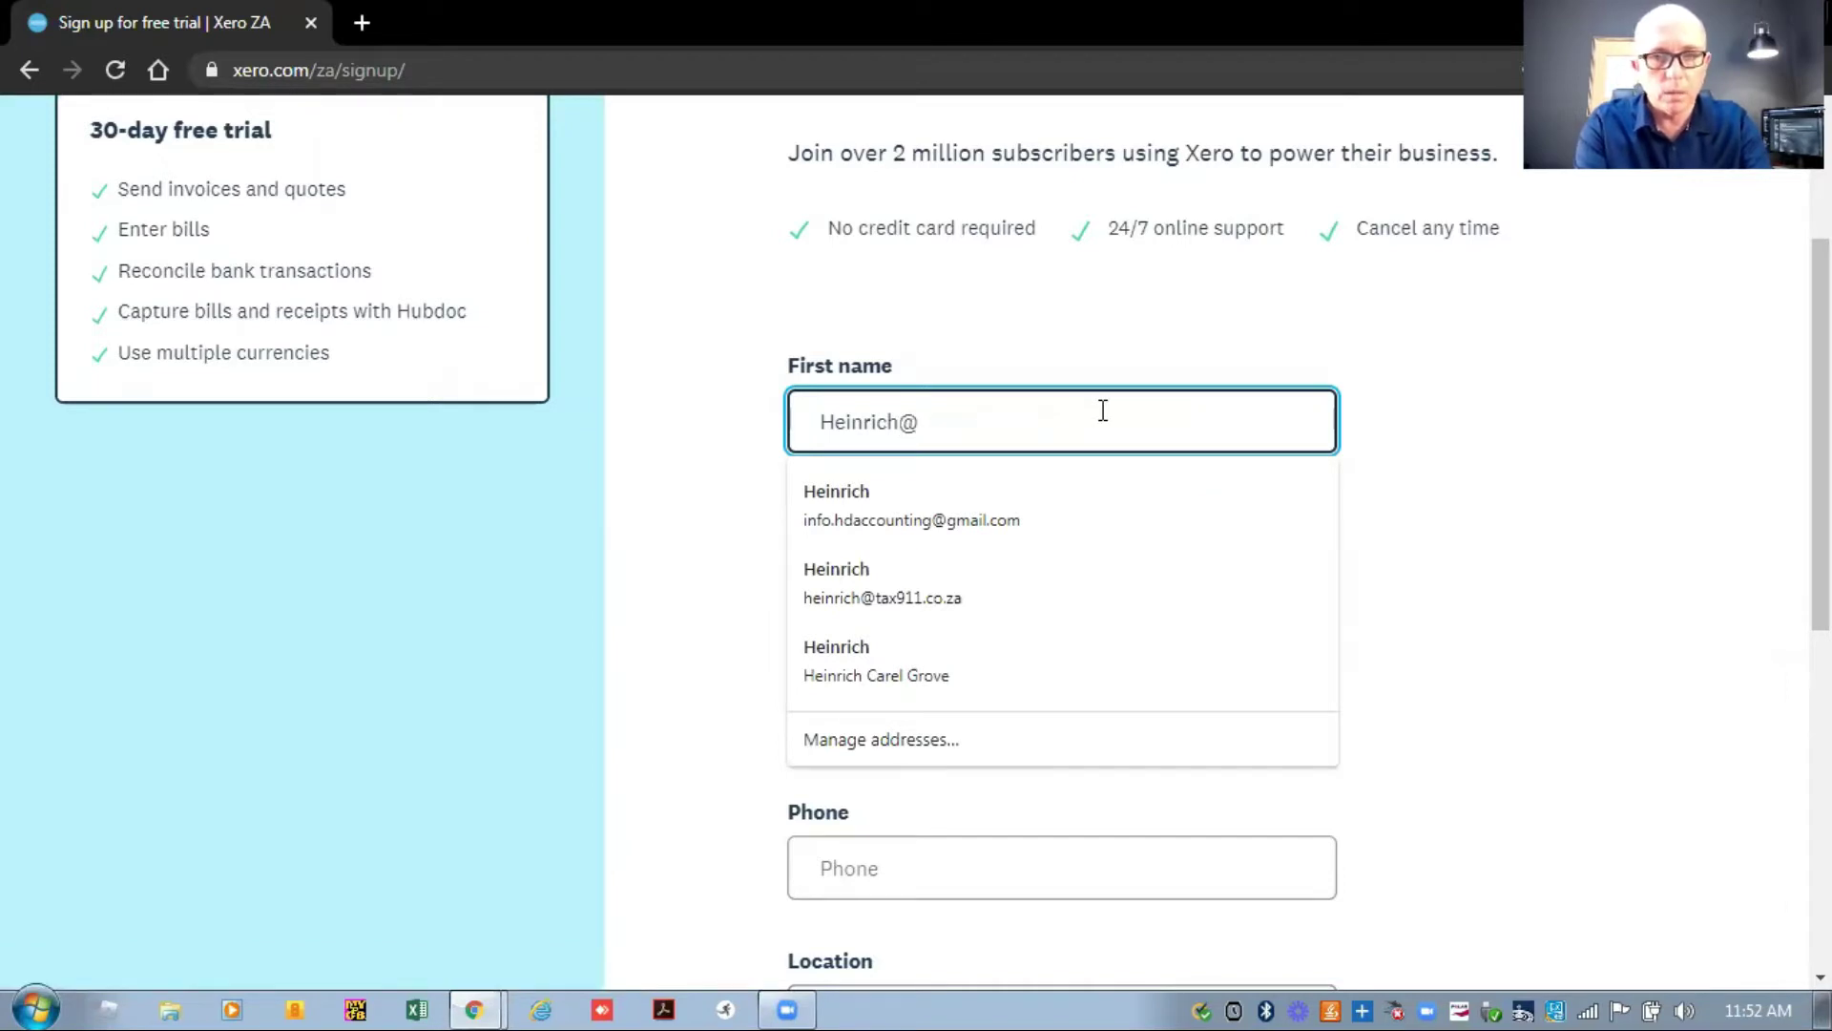
{"action": "key", "text": "Tab"}
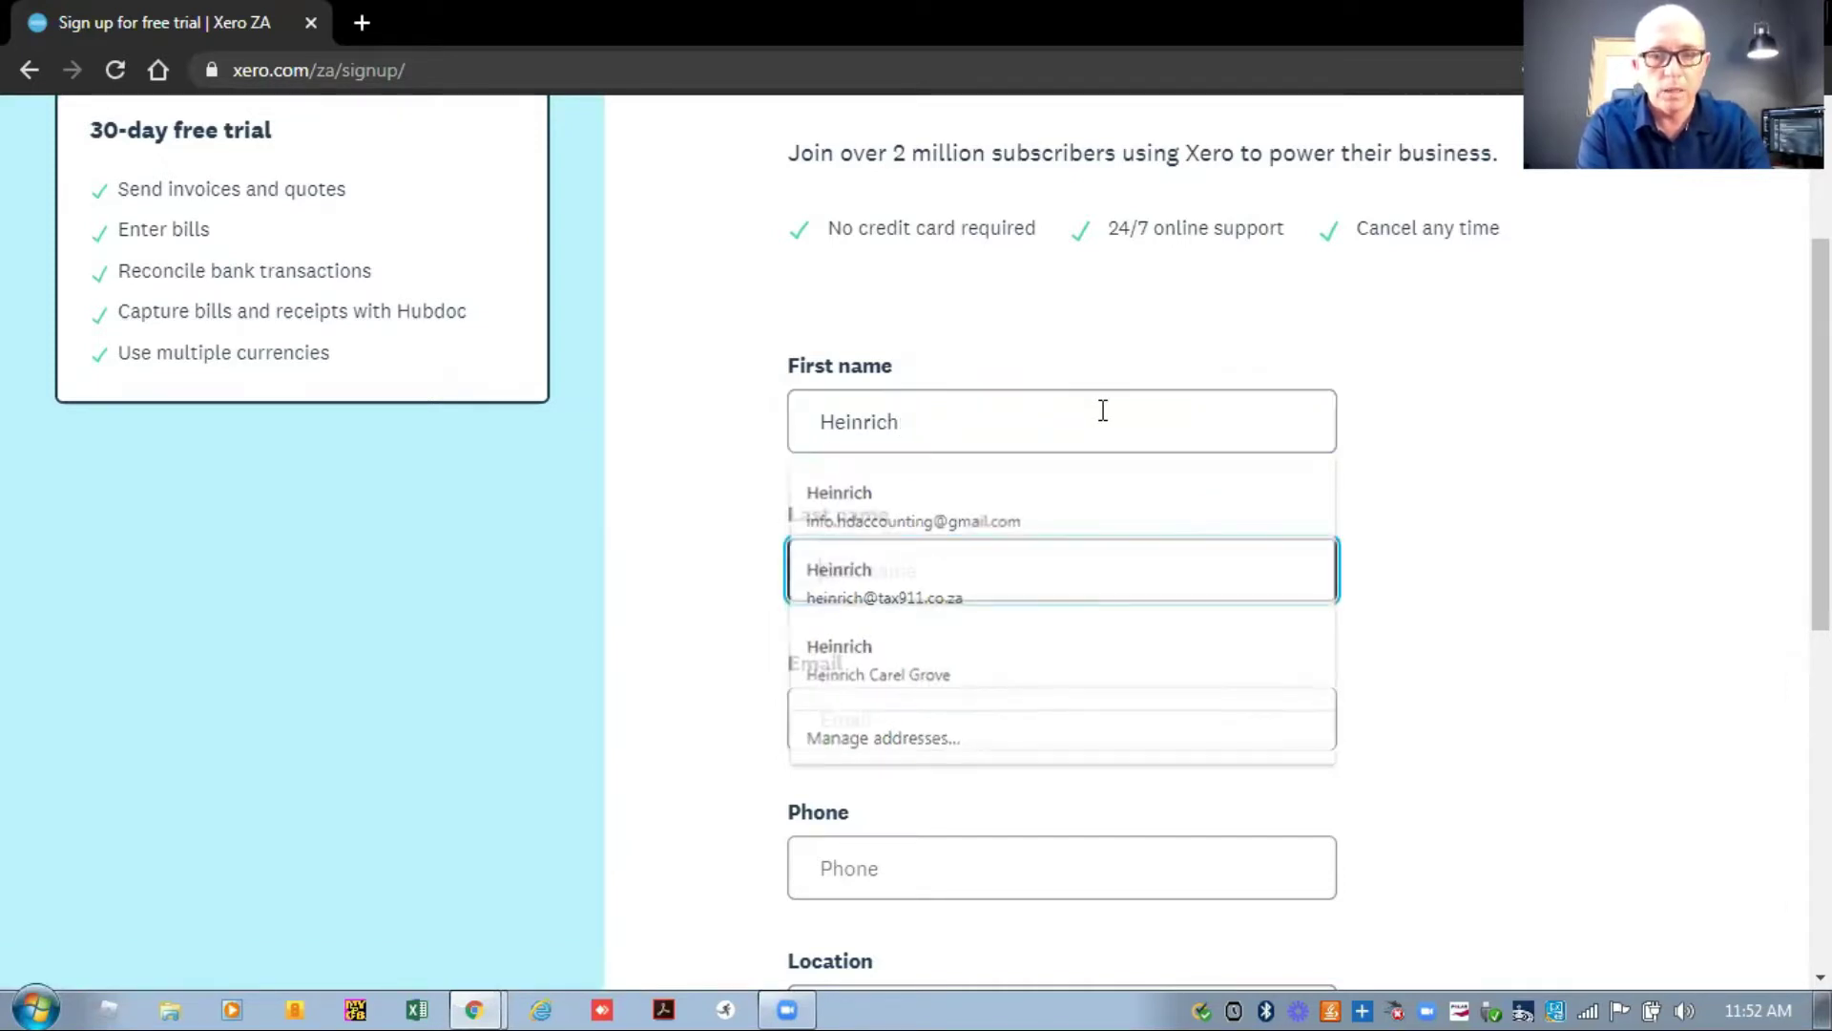
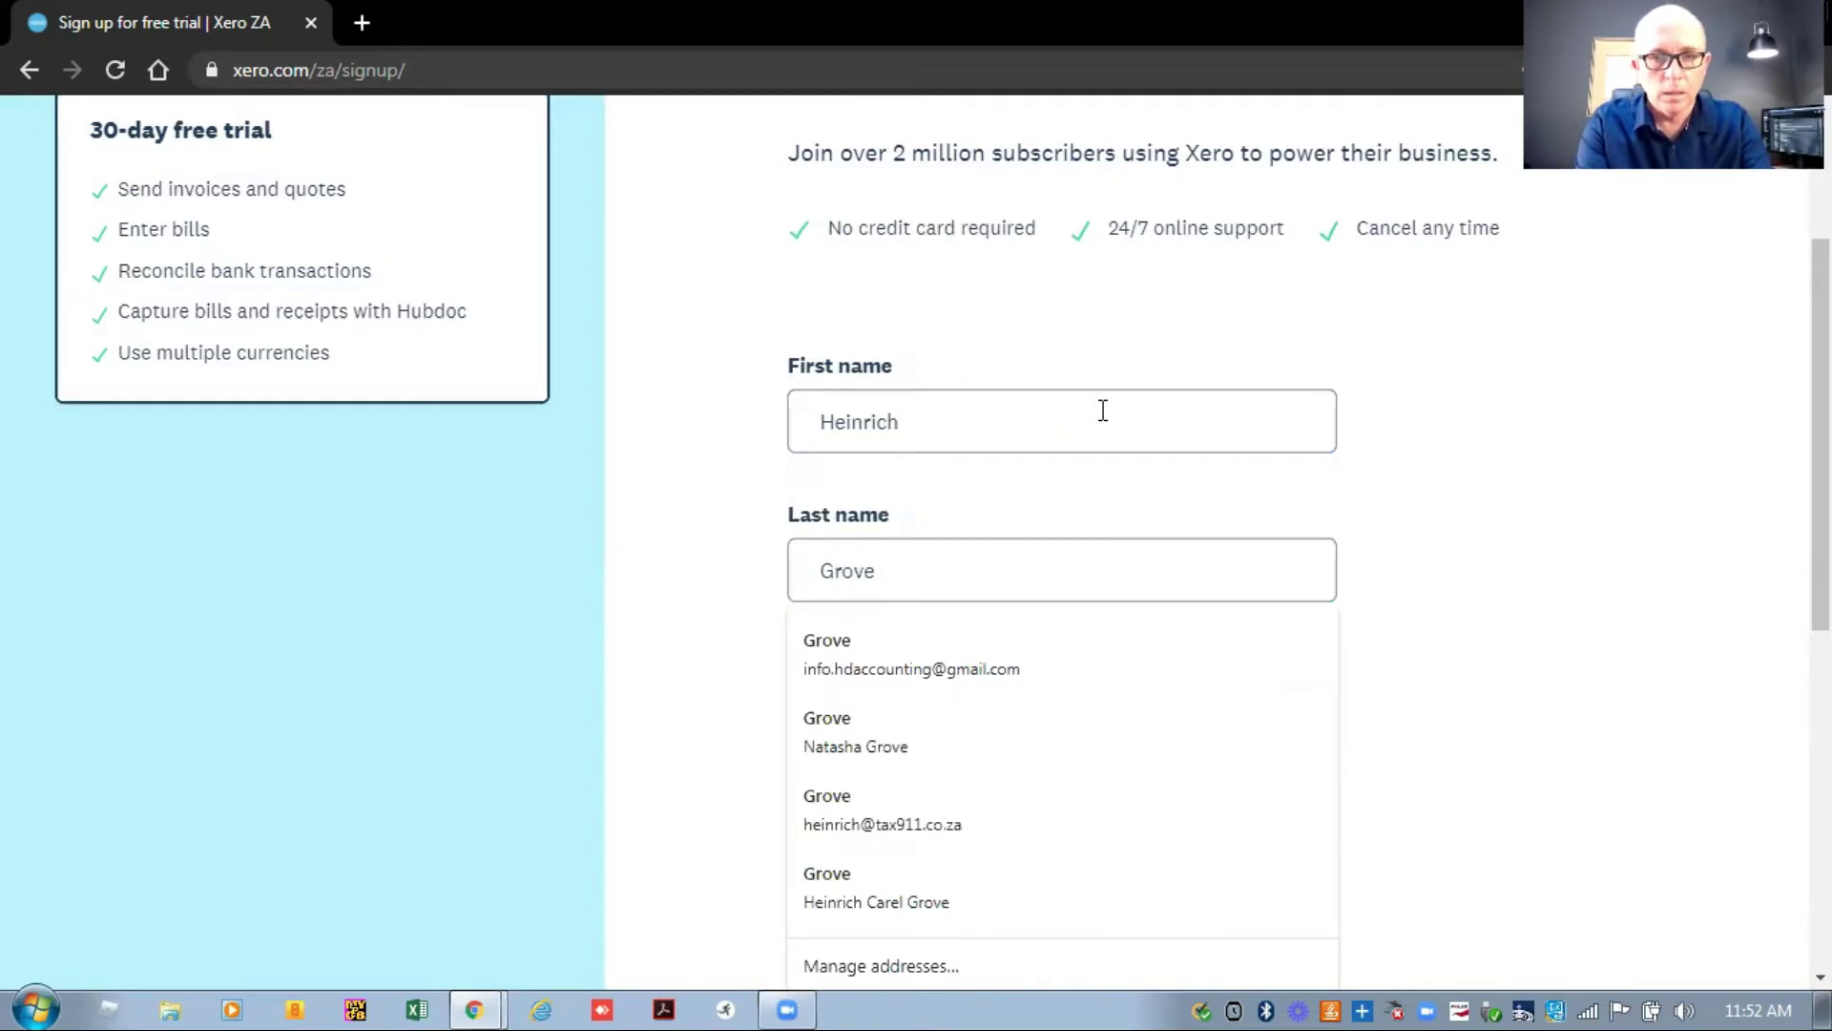
Fill in the e-mail address and phone number using autofill, with Location South Africa.
{"action": "key", "text": "Tab"}
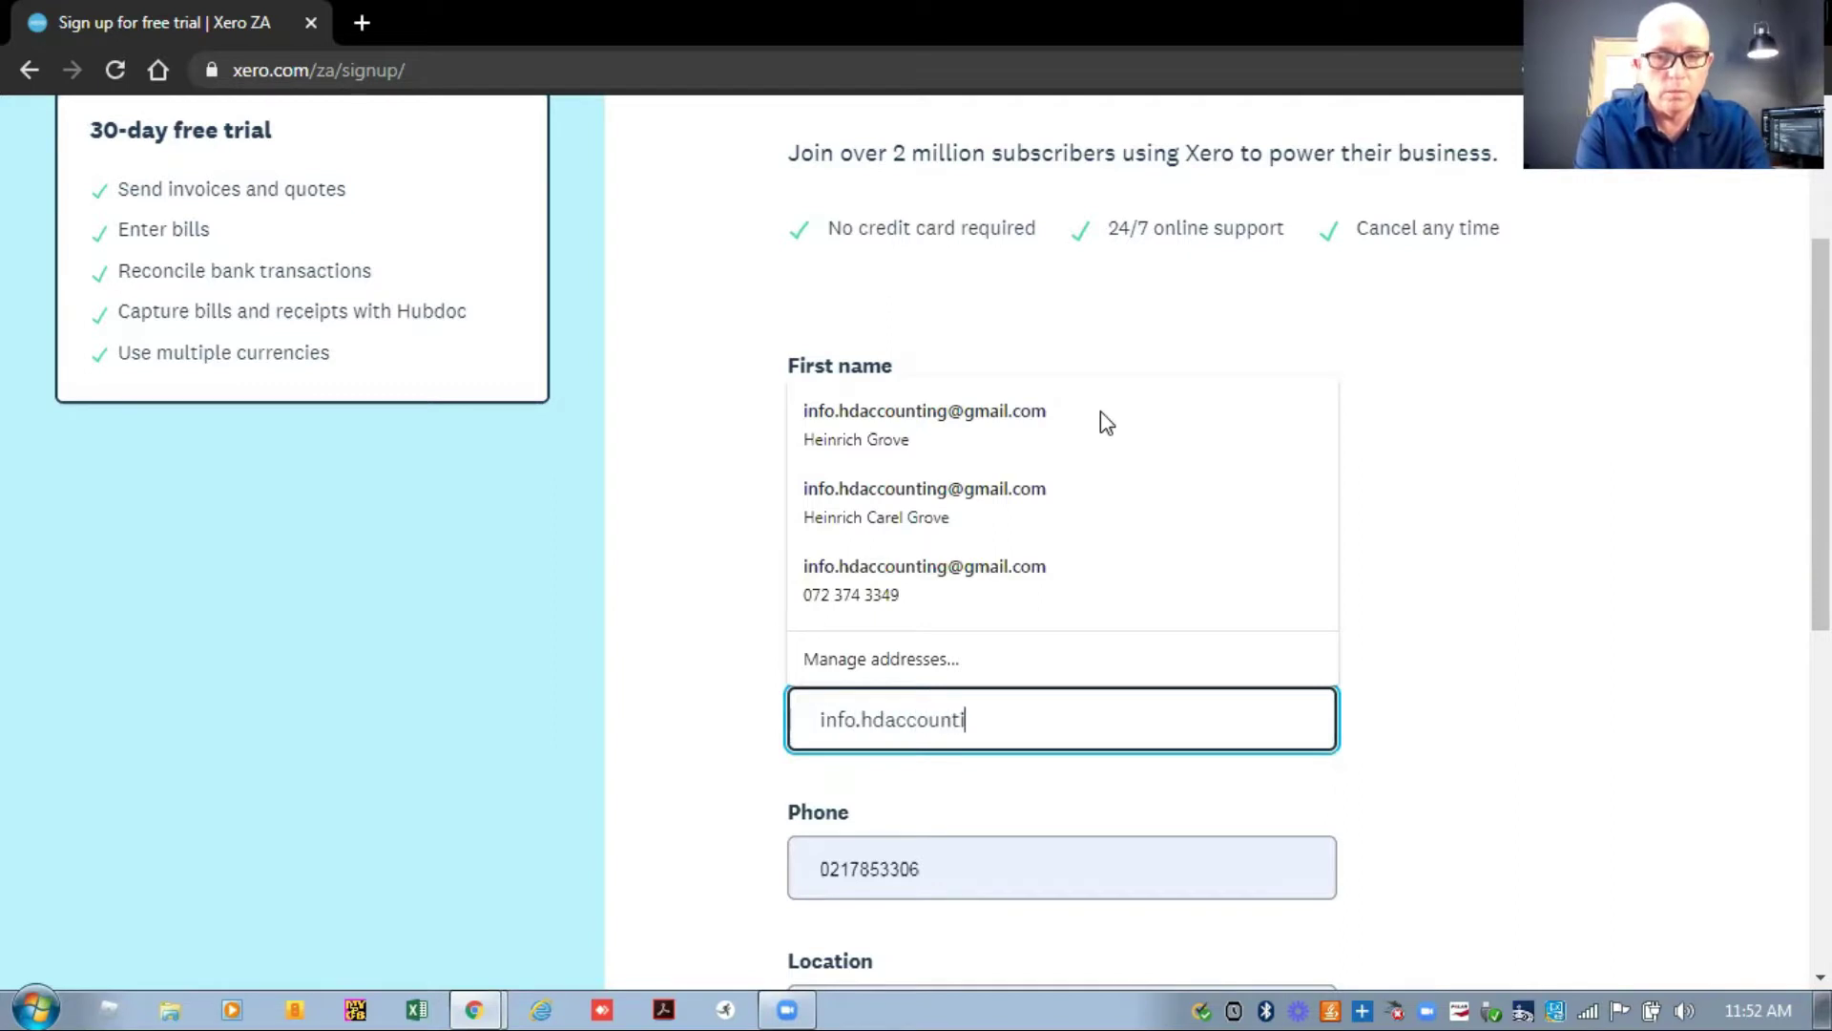
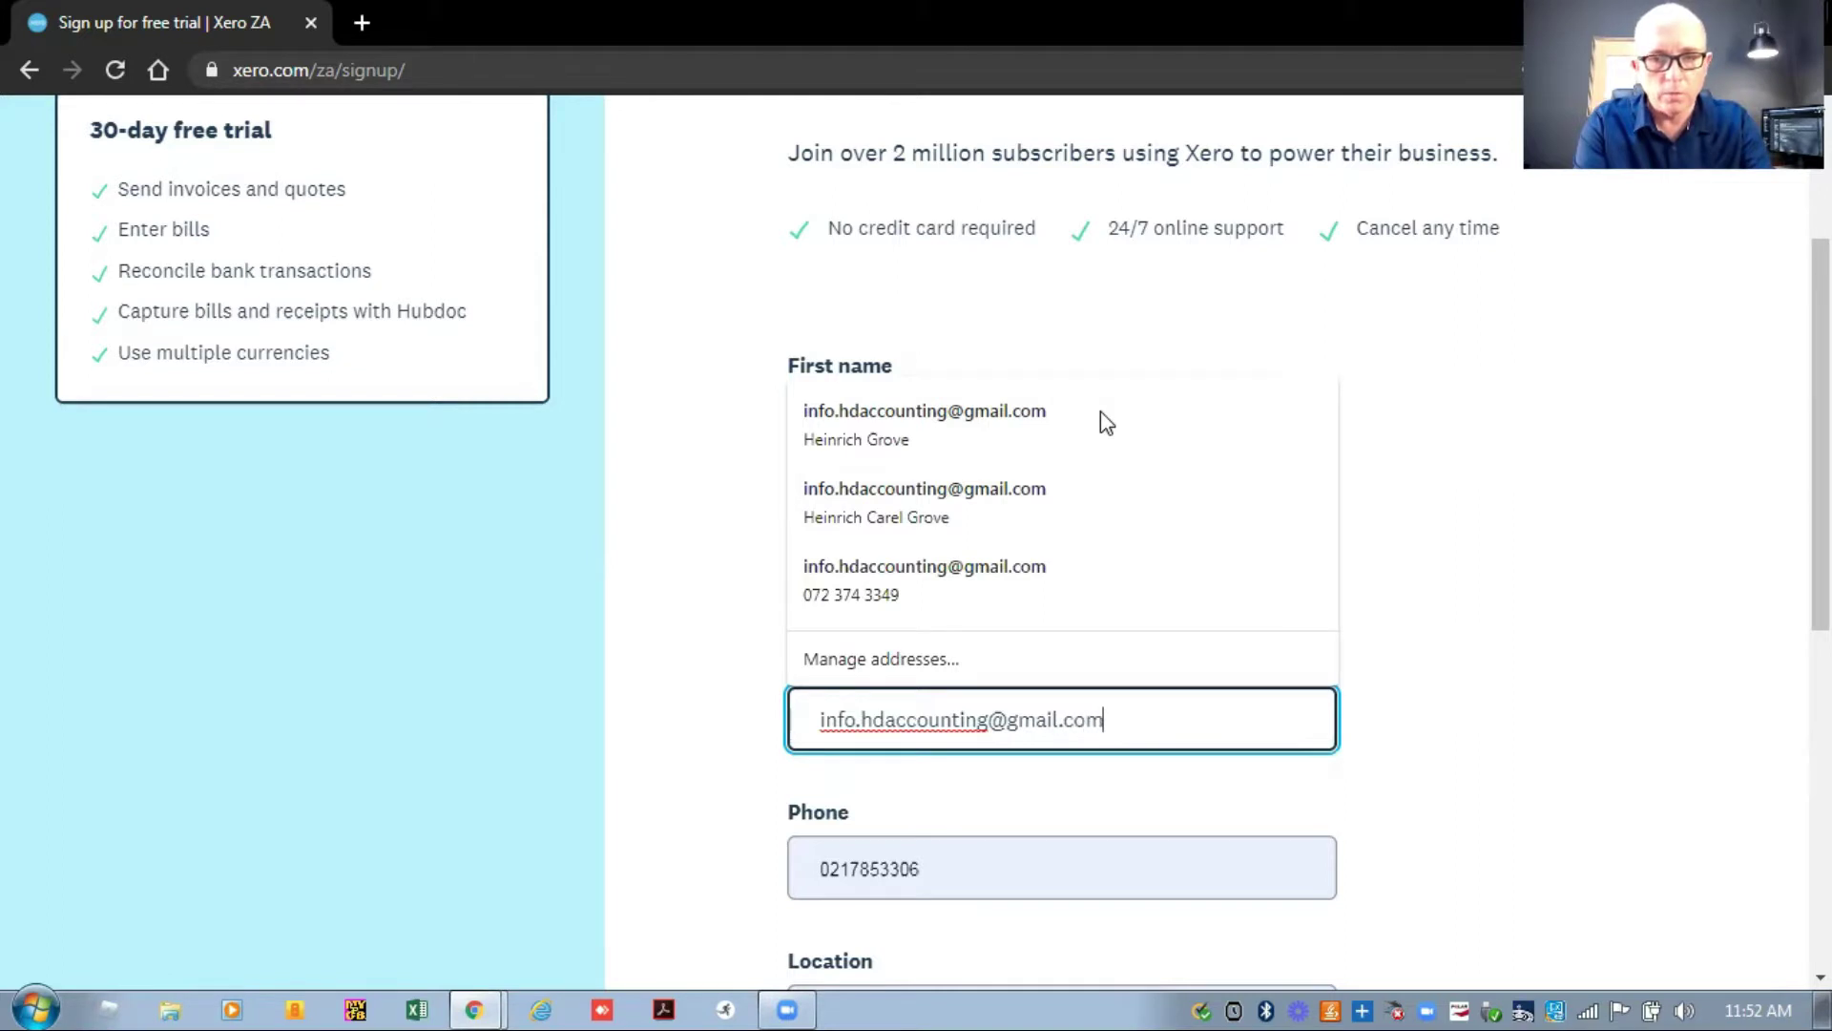
{"action": "left_click", "coordinate": [1105, 423]}
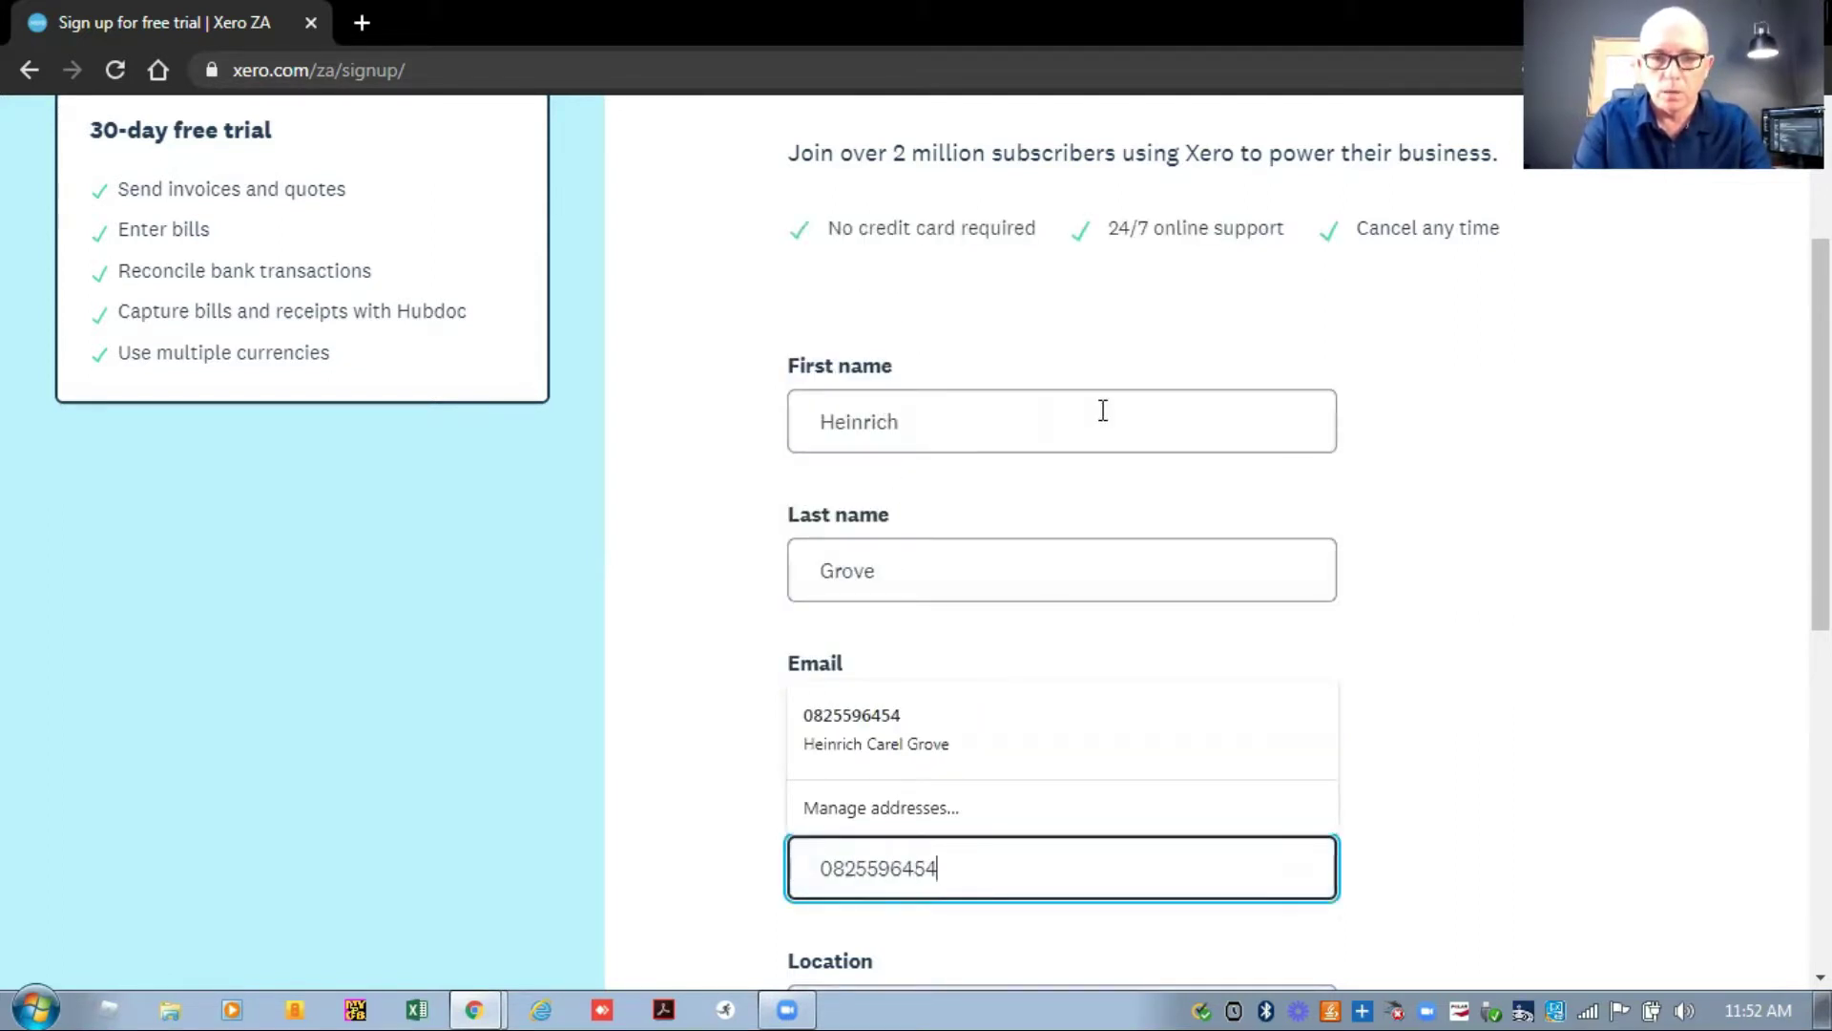
{"action": "key", "text": "Tab"}
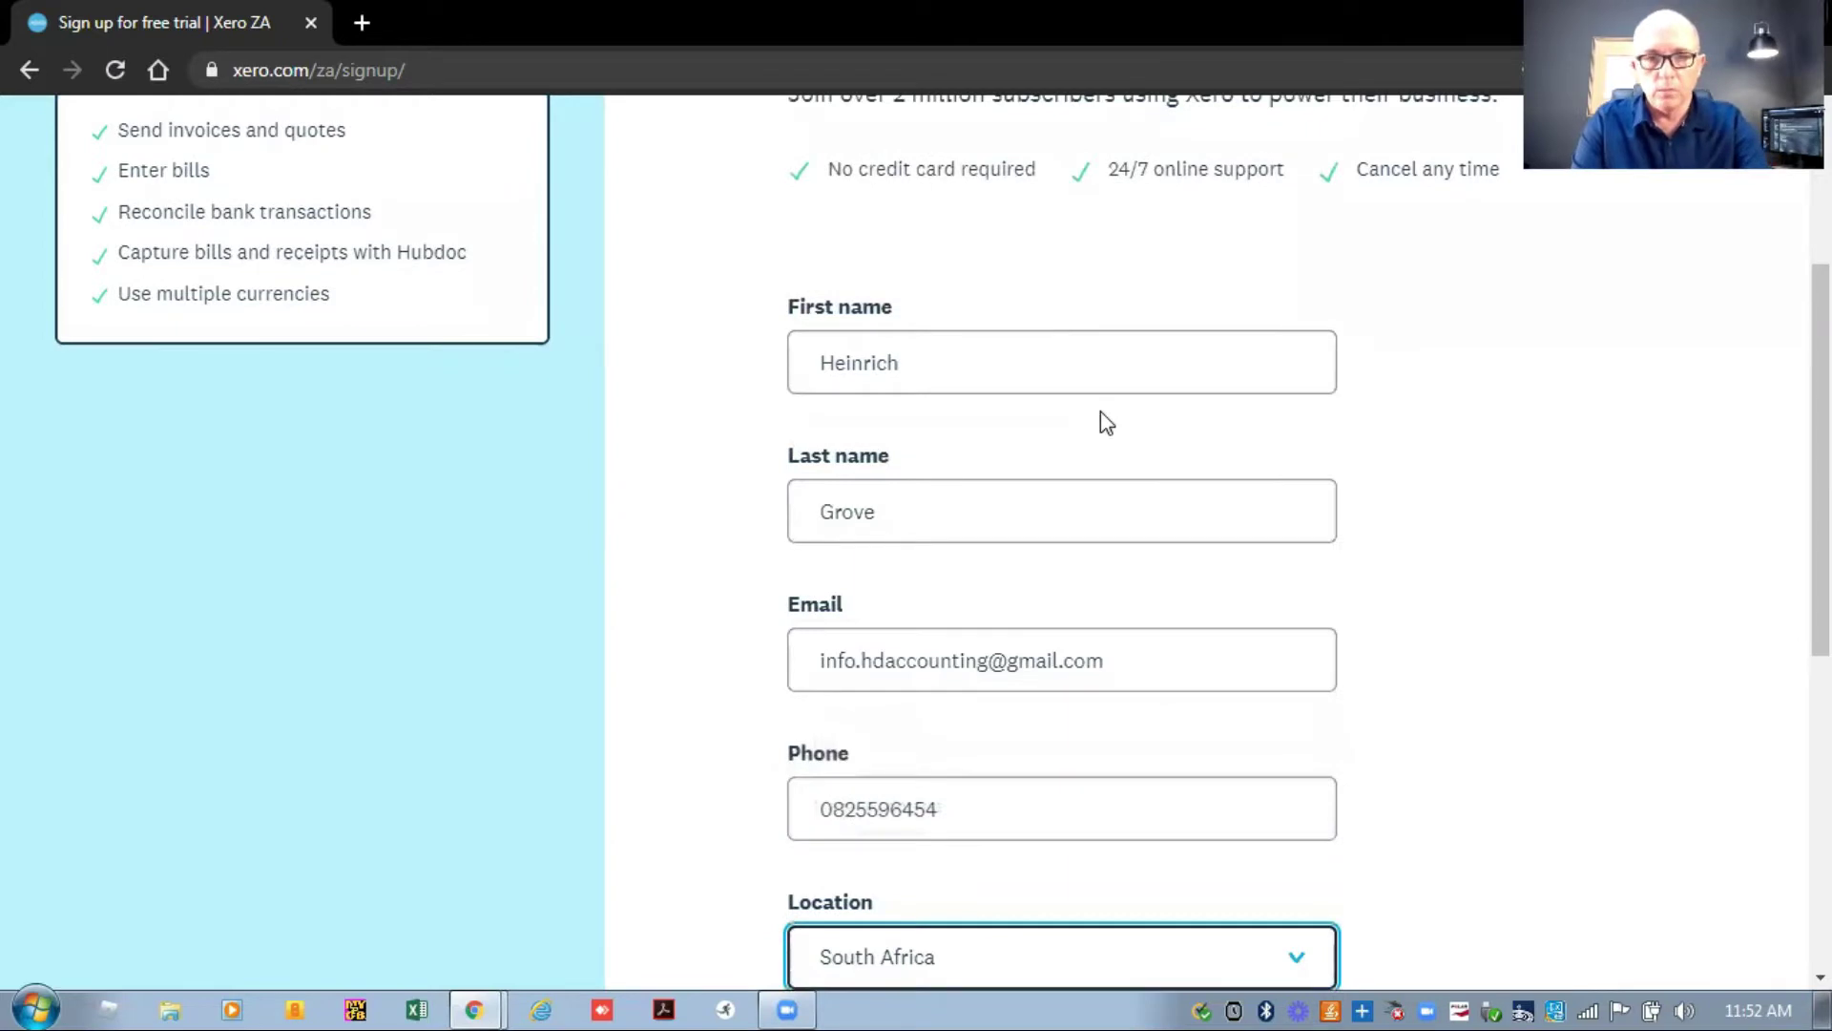
{"action": "scroll", "coordinate": [1033, 452], "scroll_direction": "down", "scroll_amount": 6}
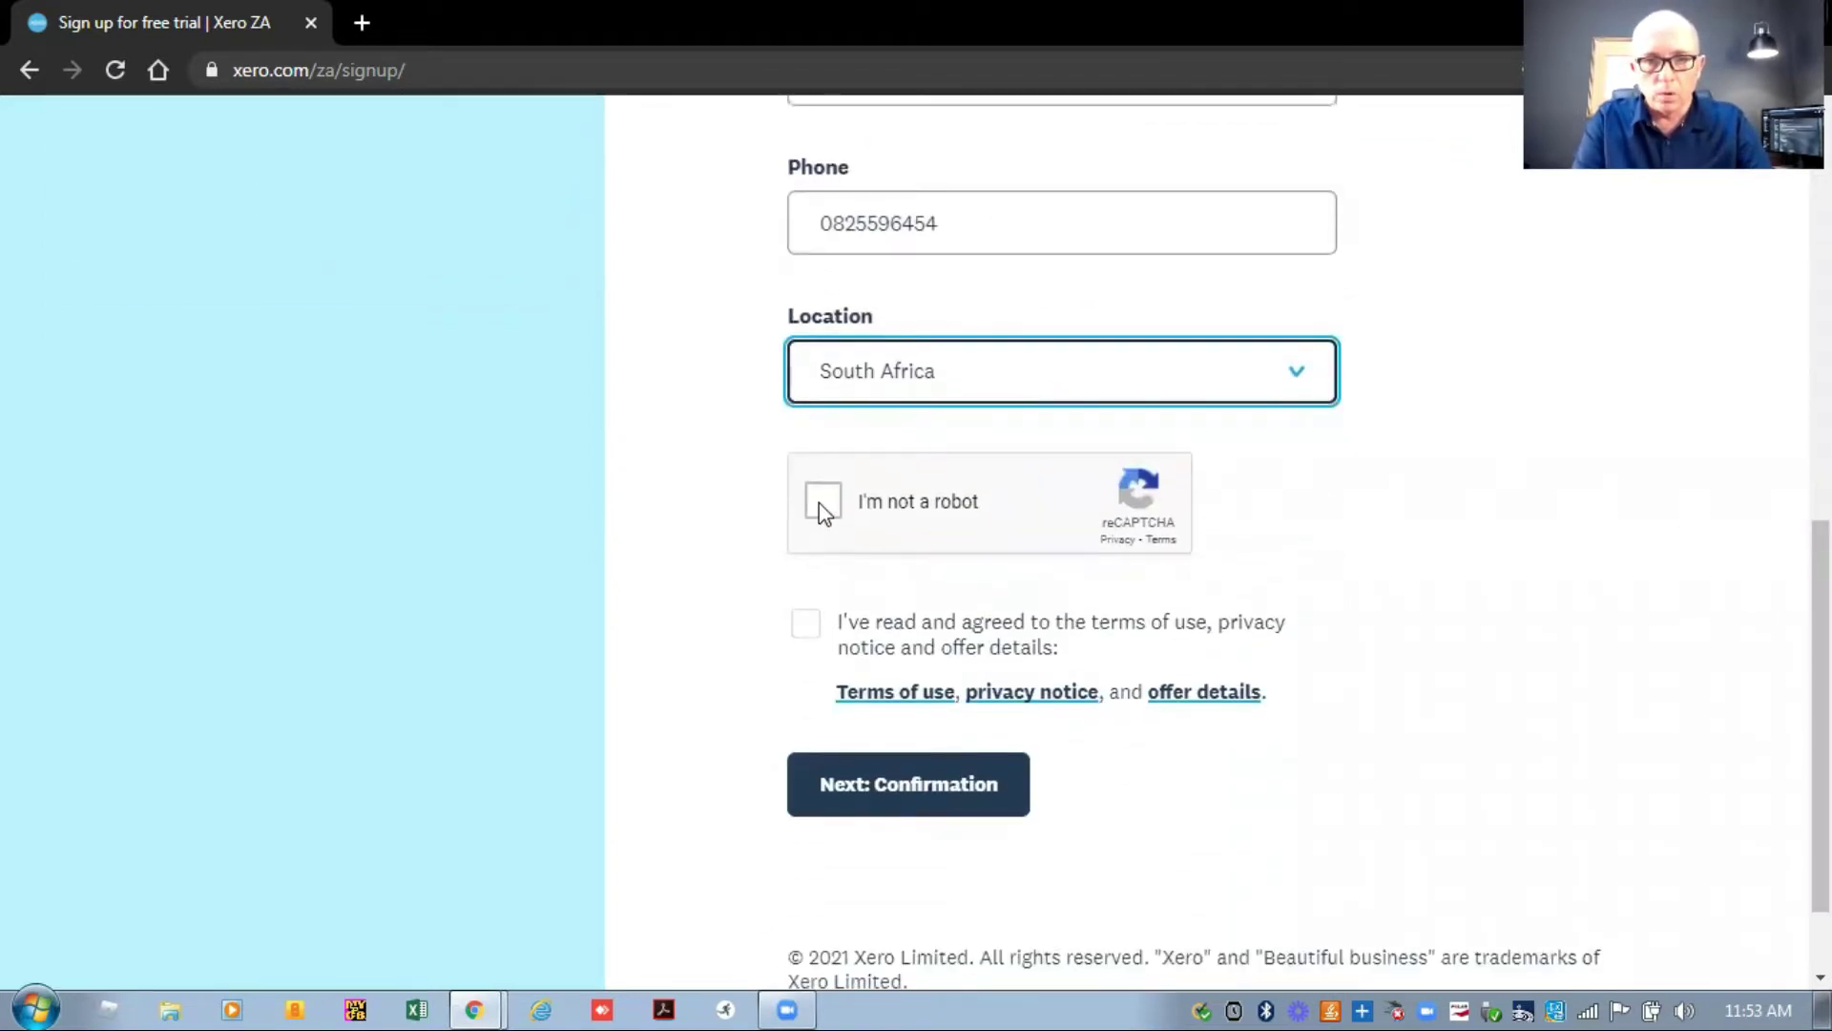
Pass the reCAPTCHA, agree to the terms of use and submit the sign-up form.
{"action": "left_click", "coordinate": [821, 502]}
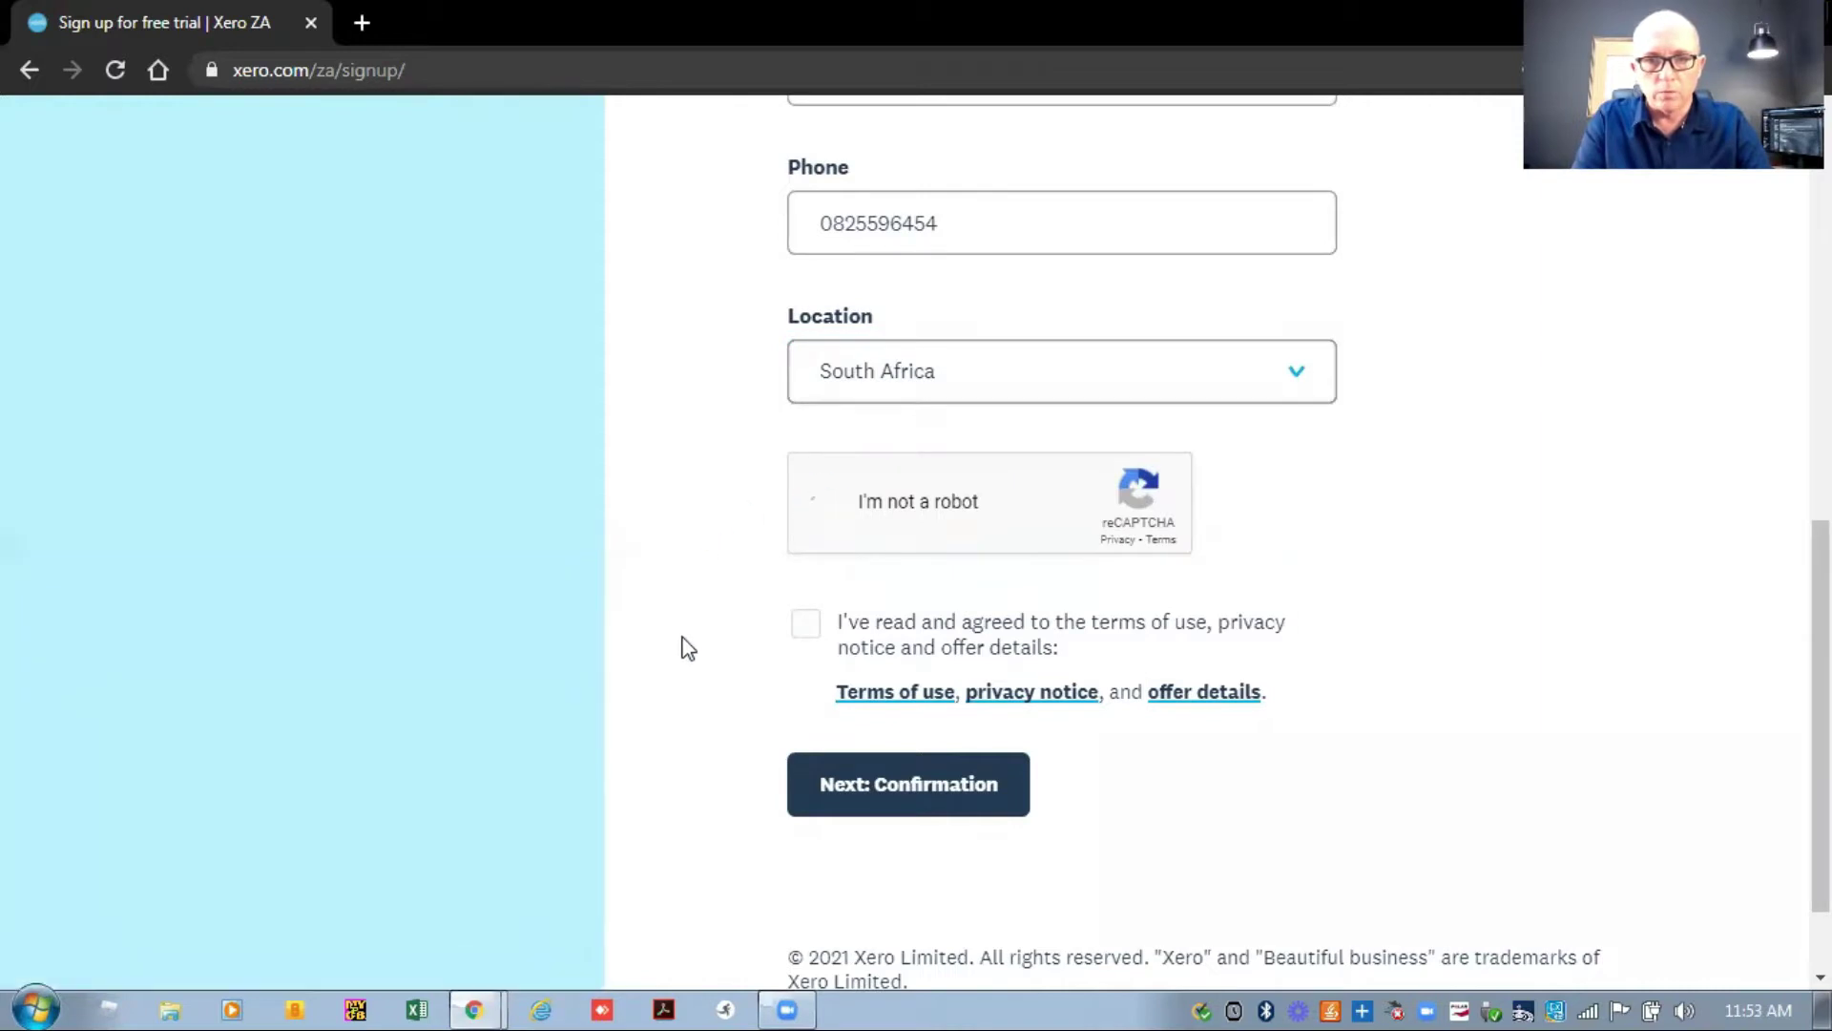
{"action": "left_click", "coordinate": [904, 790]}
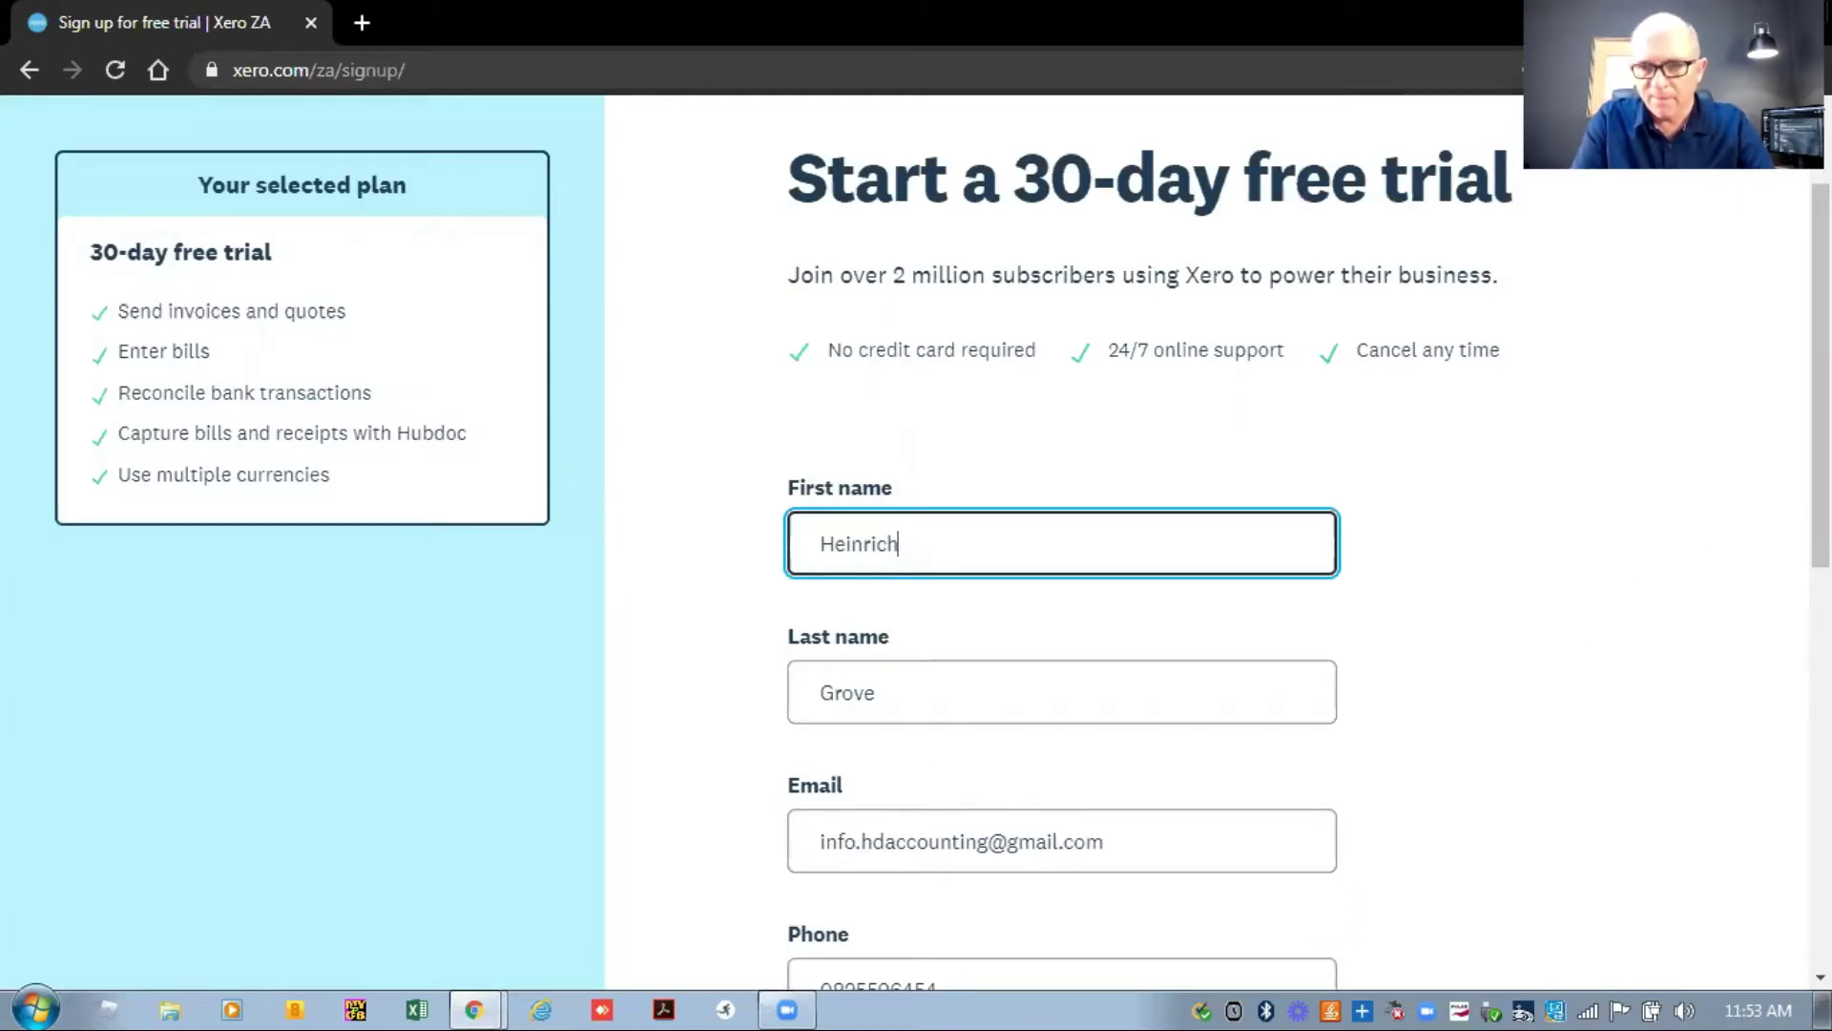
{"action": "left_click_drag", "start_coordinate": [788, 482], "coordinate": [899, 546]}
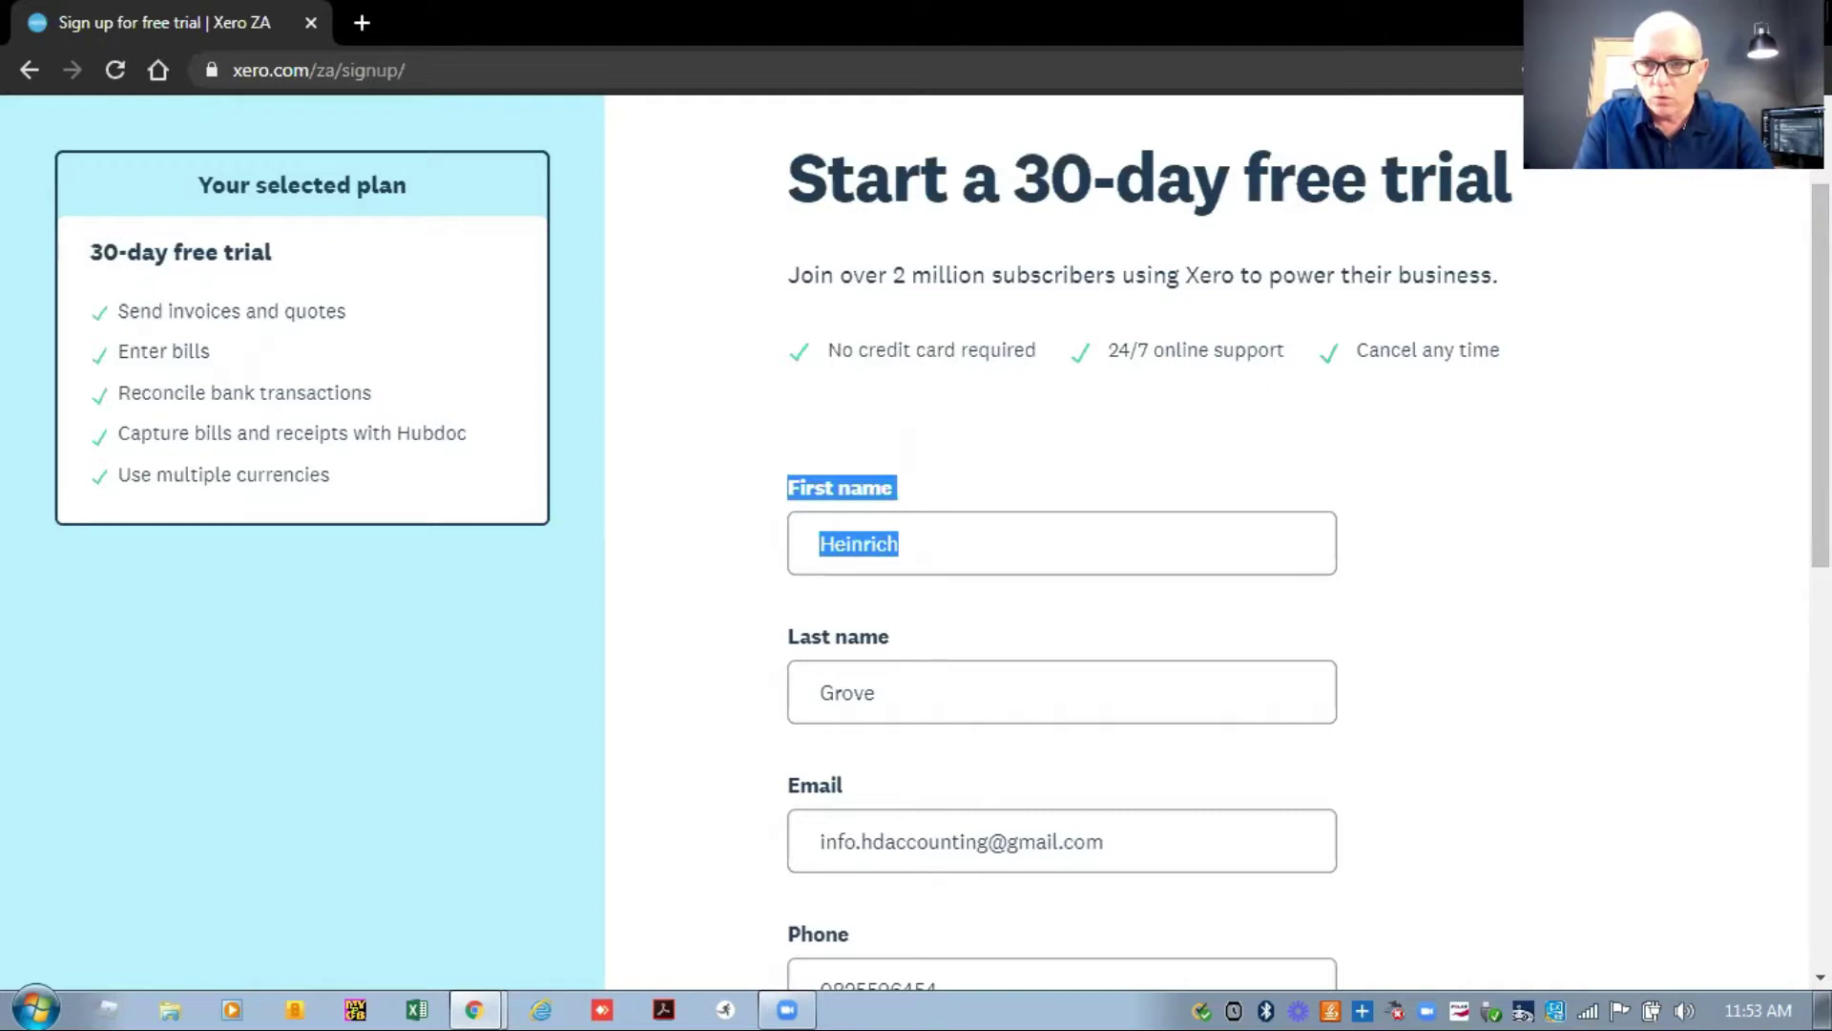
{"action": "scroll", "coordinate": [1062, 542], "scroll_direction": "down", "scroll_amount": 6}
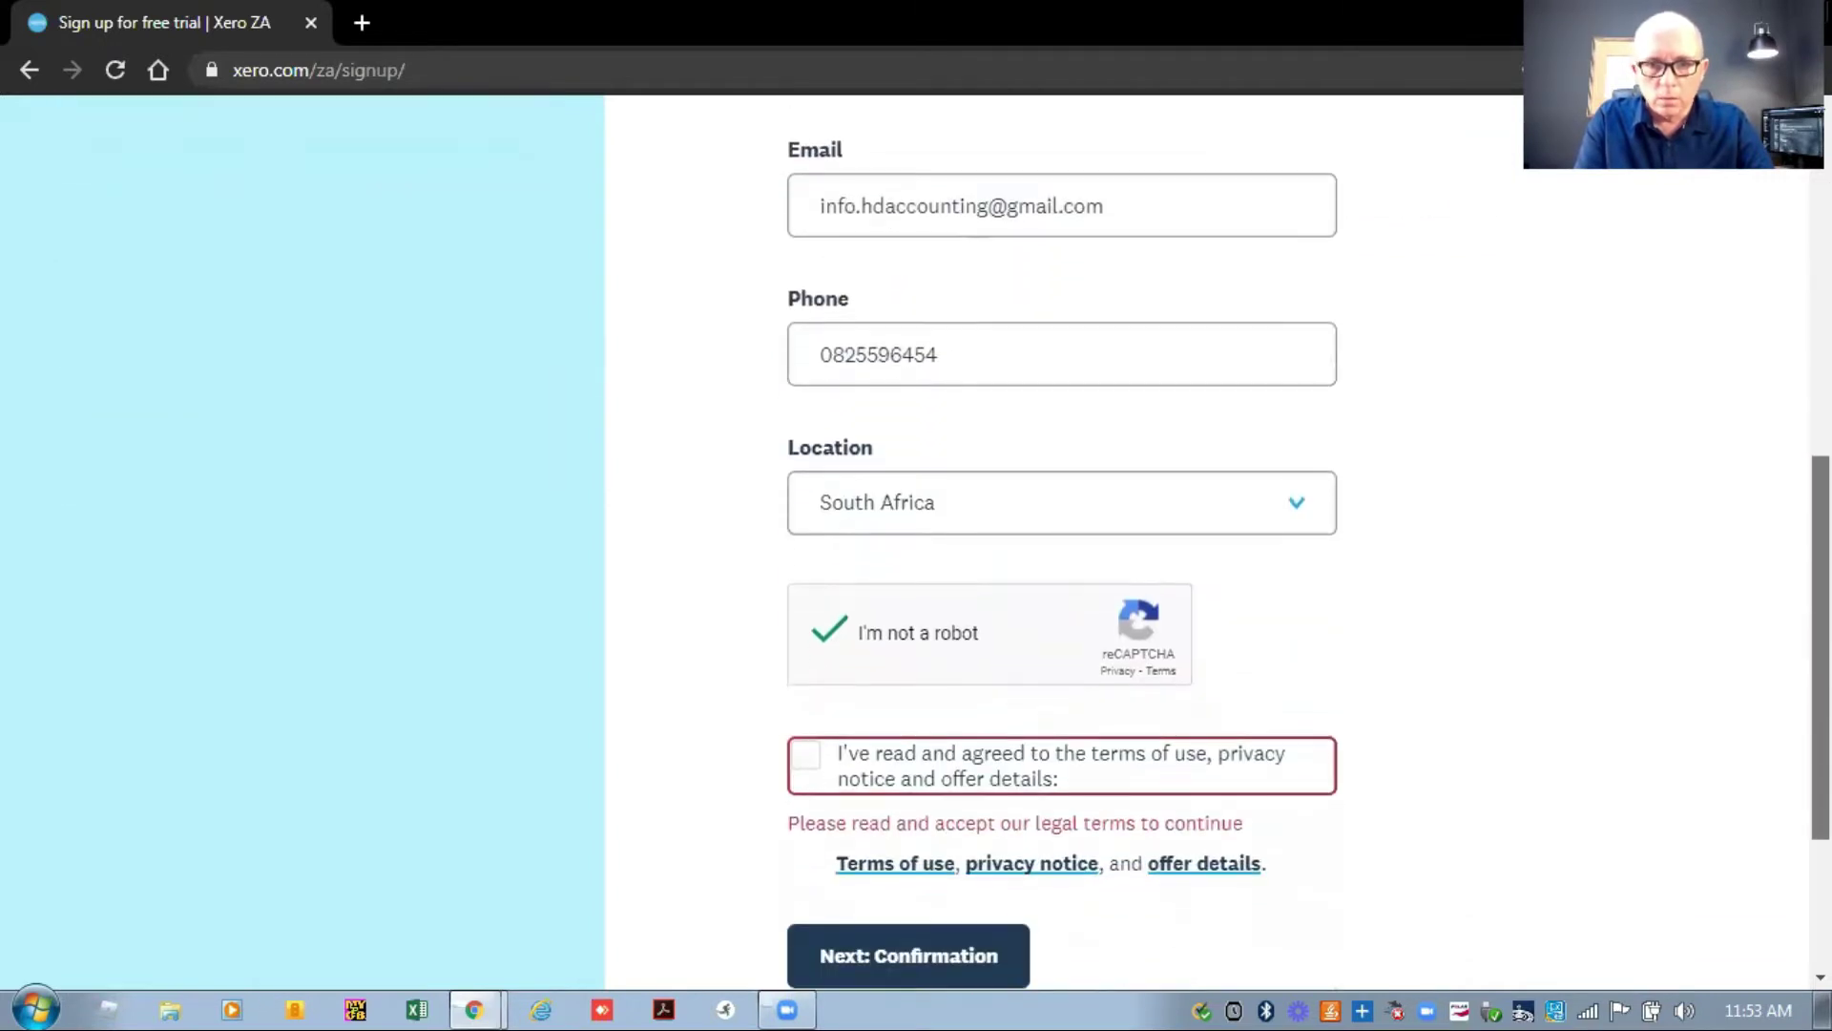
{"action": "scroll", "coordinate": [1636, 846], "scroll_direction": "down", "scroll_amount": 1}
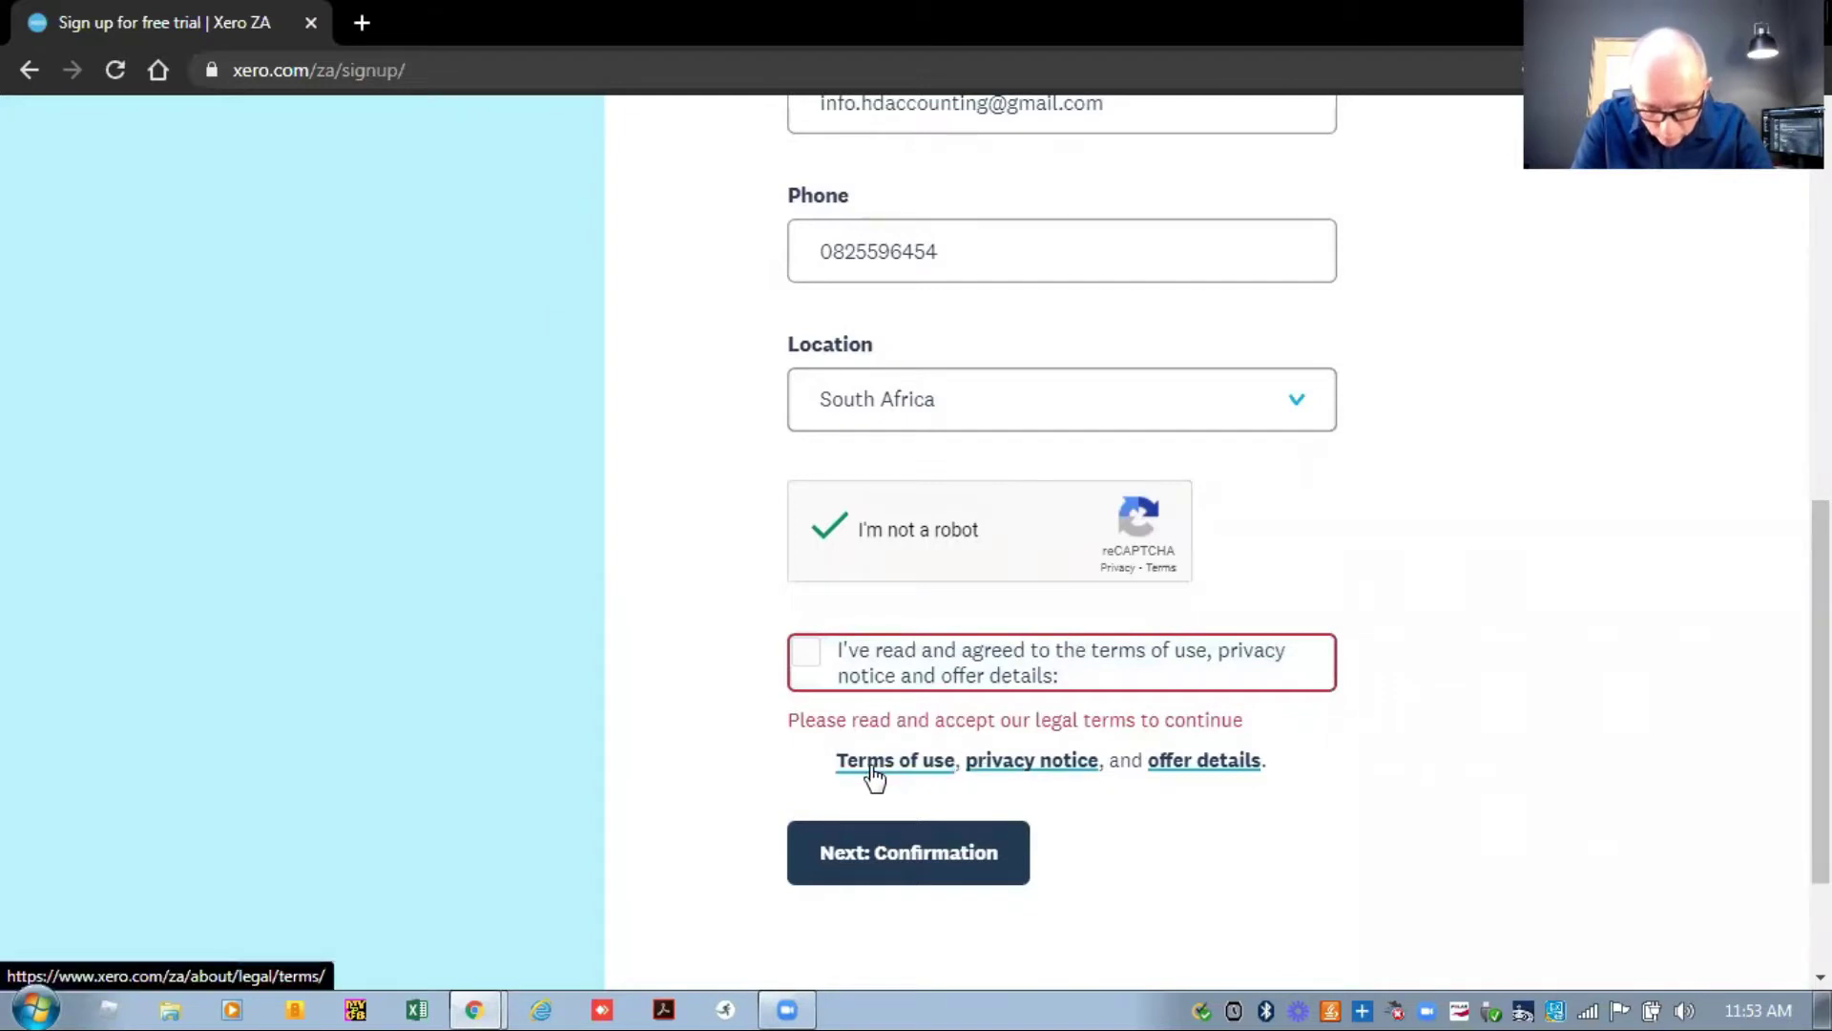
{"action": "left_click", "coordinate": [808, 665]}
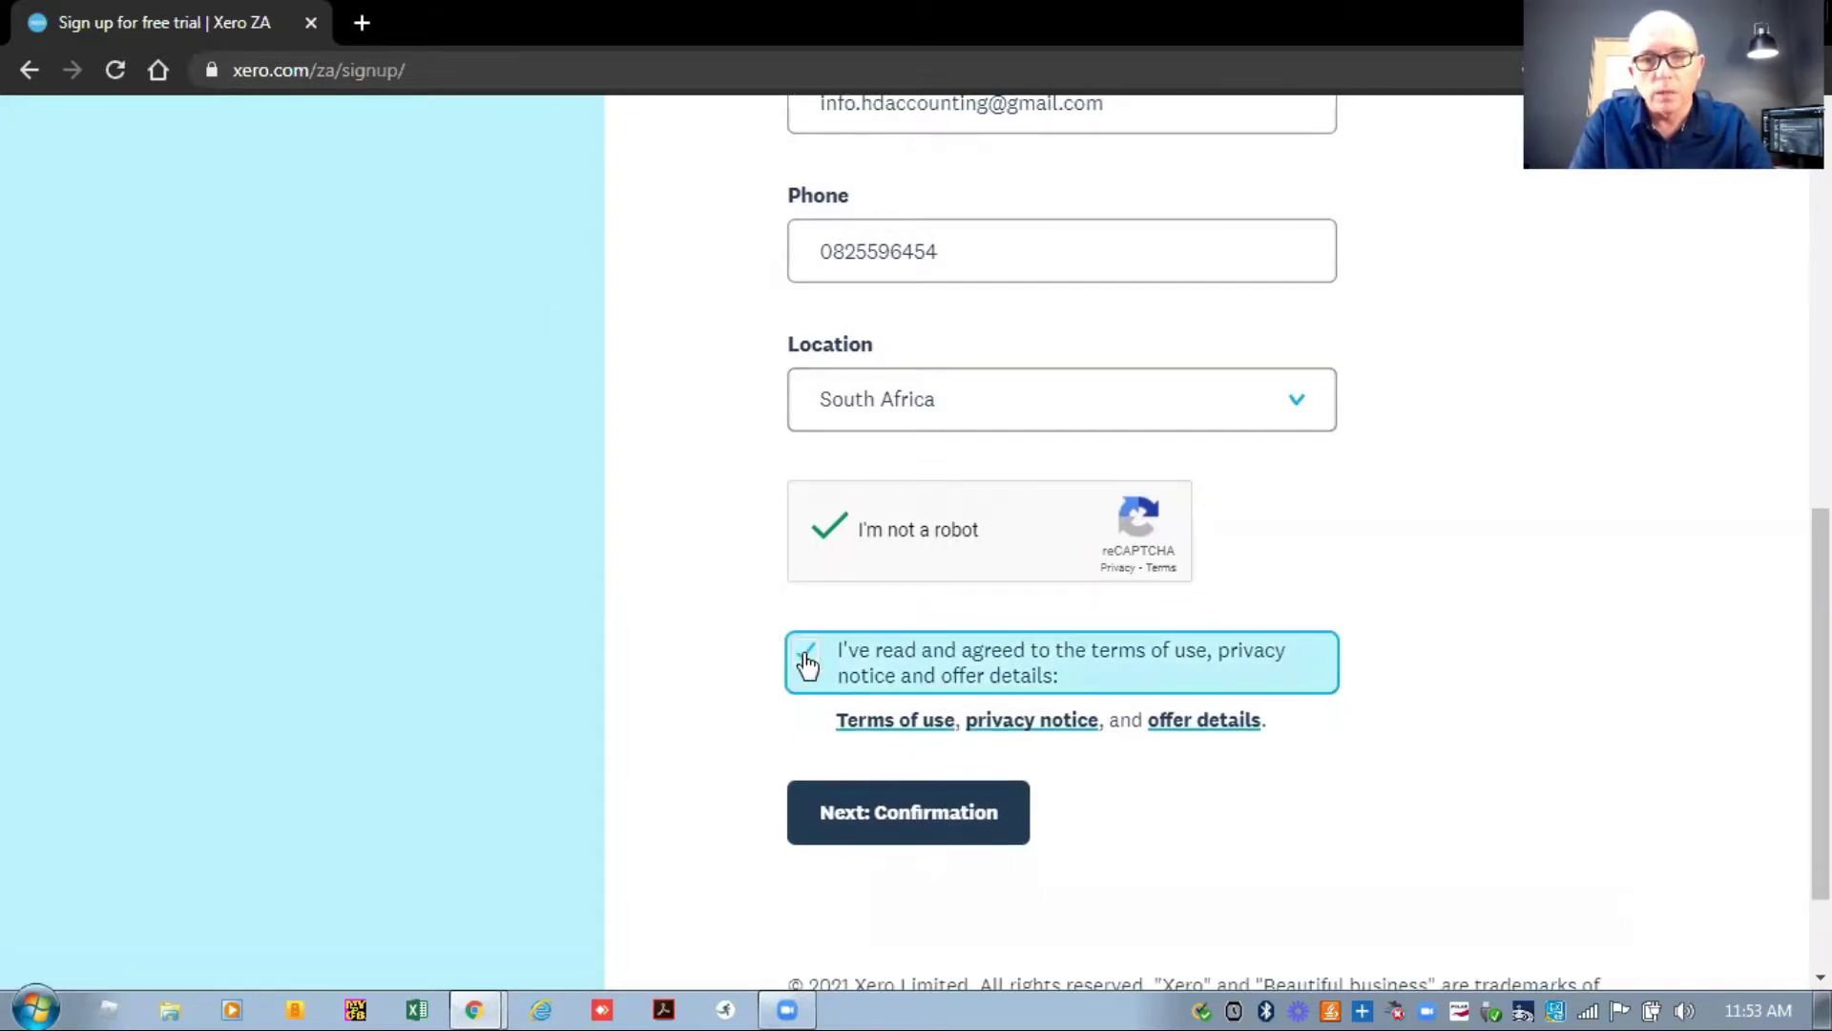
{"action": "left_click", "coordinate": [954, 825]}
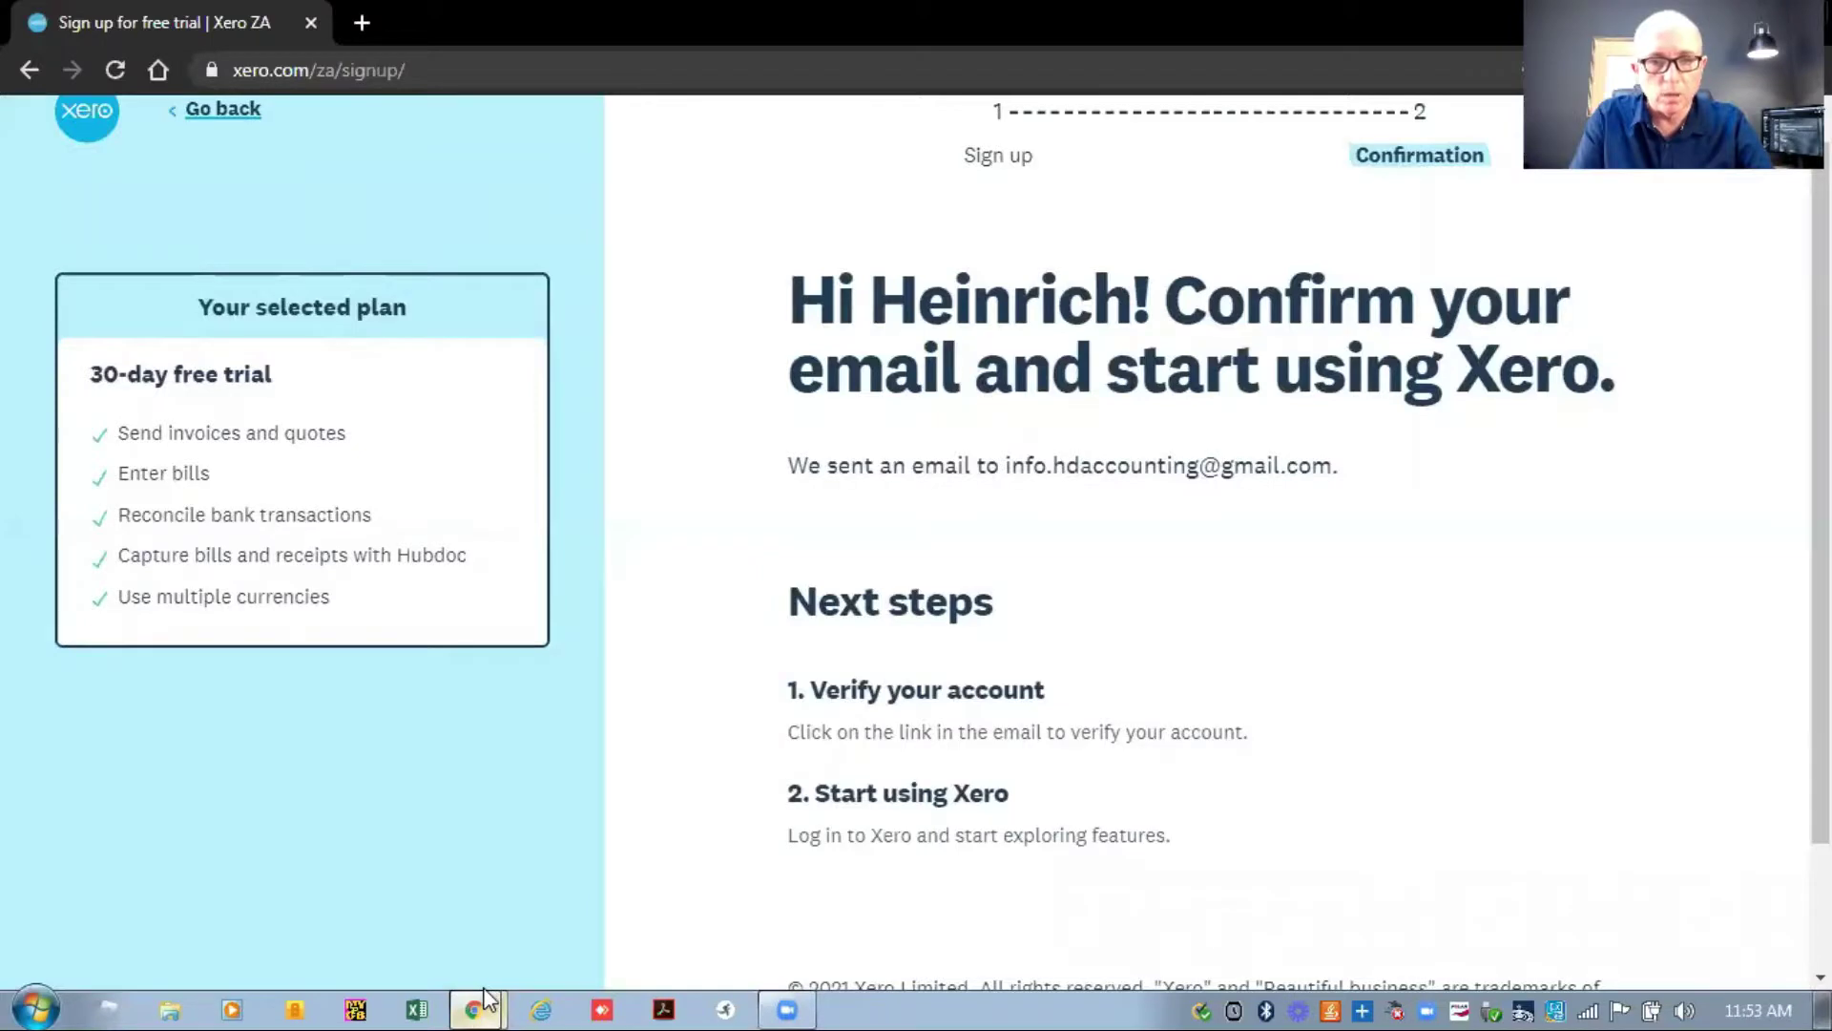
{"action": "mouse_move", "coordinate": [486, 998]}
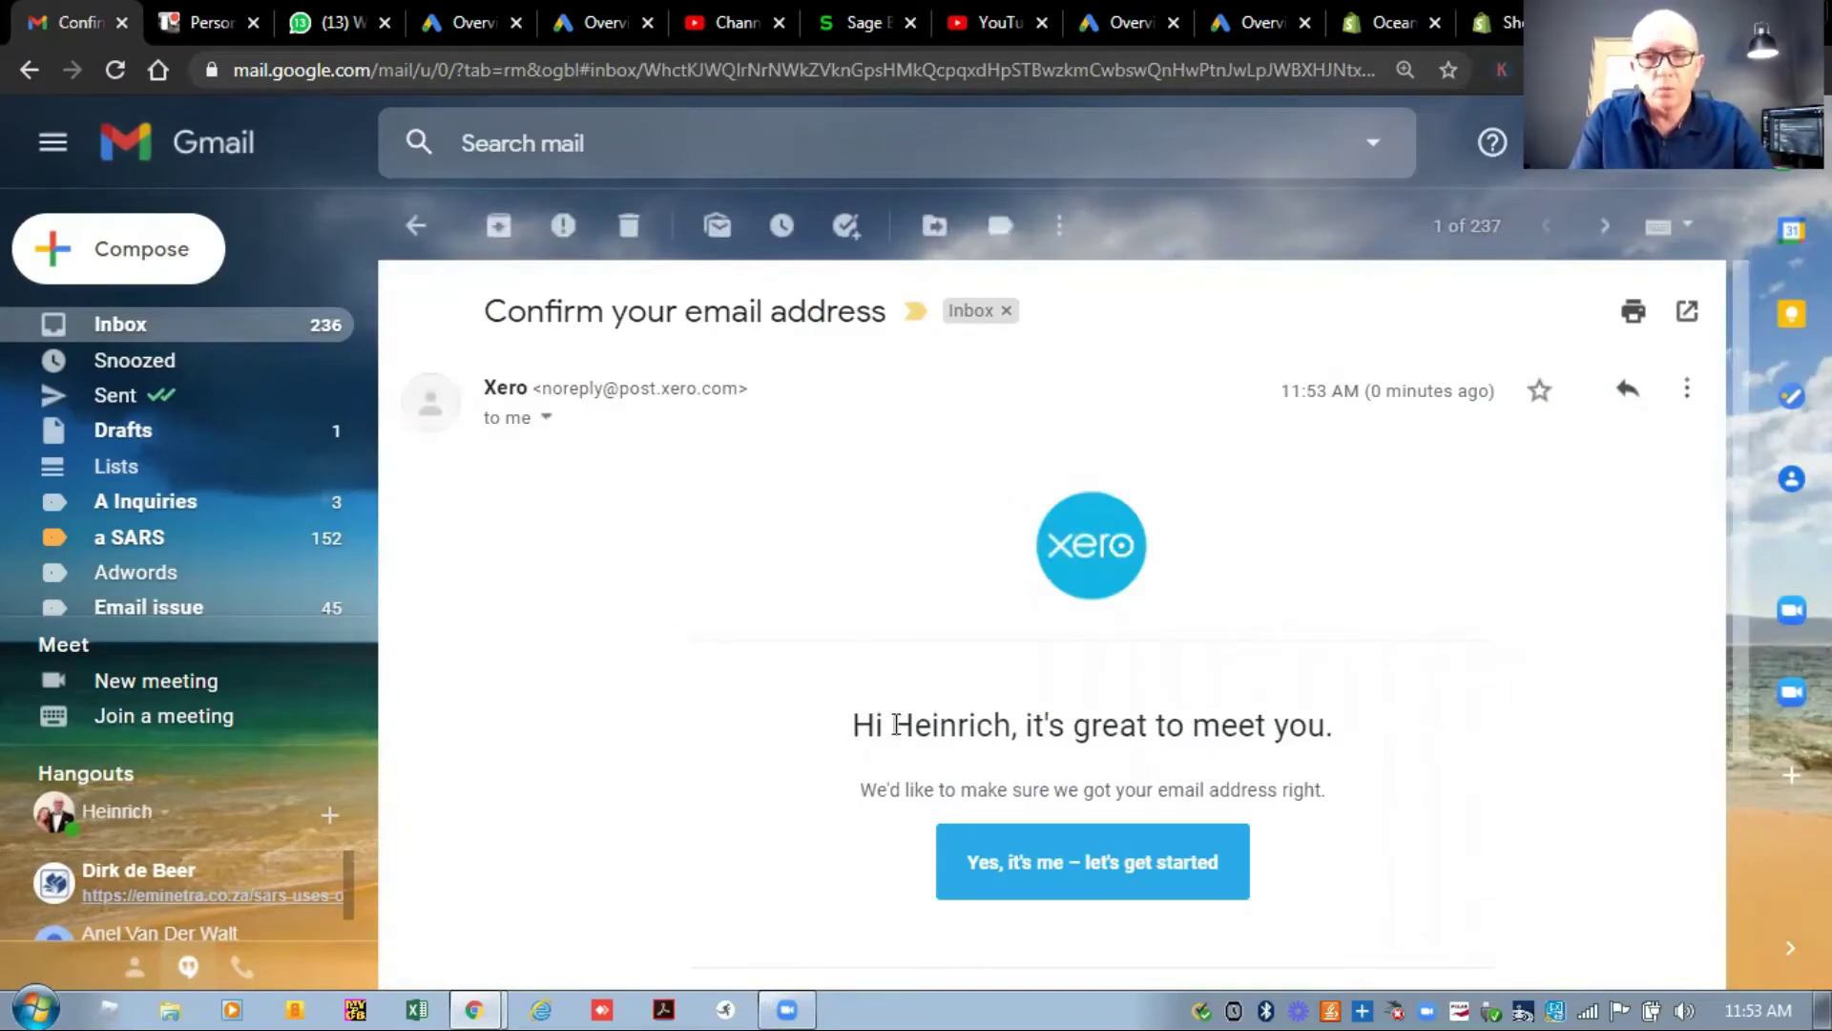
Confirm the e-mail address using the link in Xero's Gmail message.
{"action": "left_click", "coordinate": [1121, 870]}
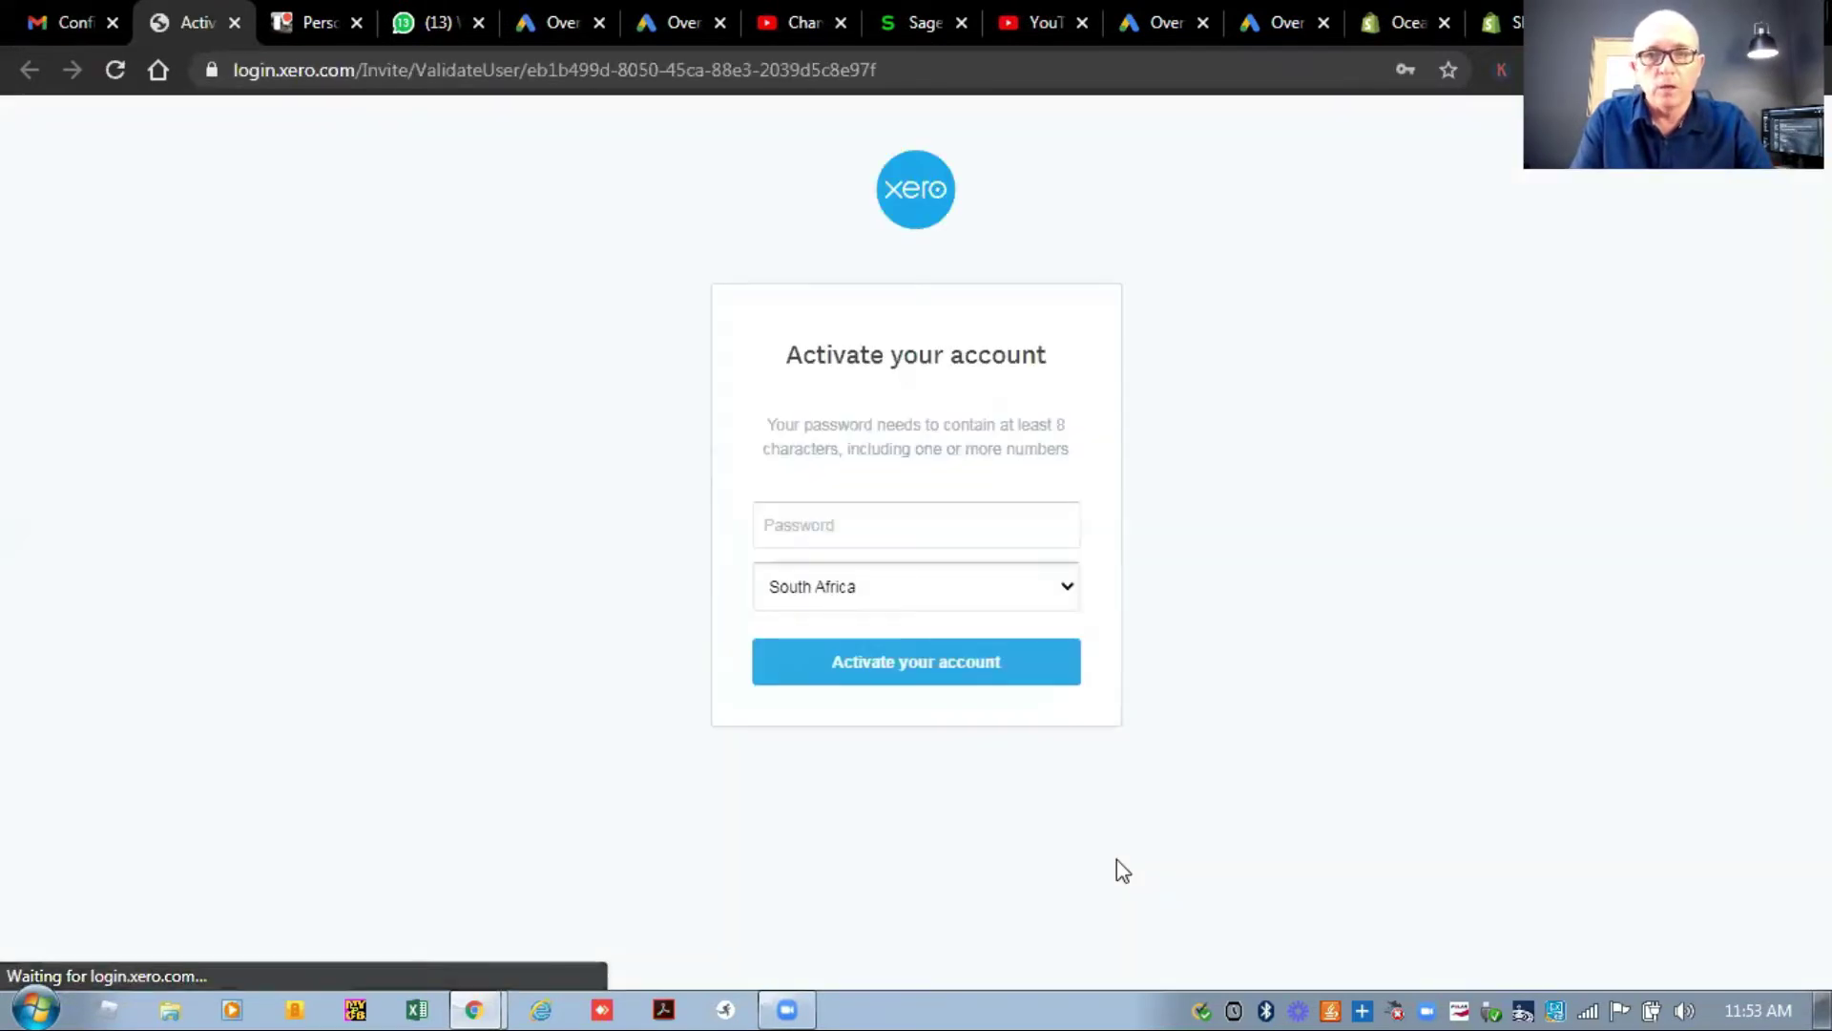
Set an account password and activate the new Xero account.
{"action": "left_click", "coordinate": [855, 530]}
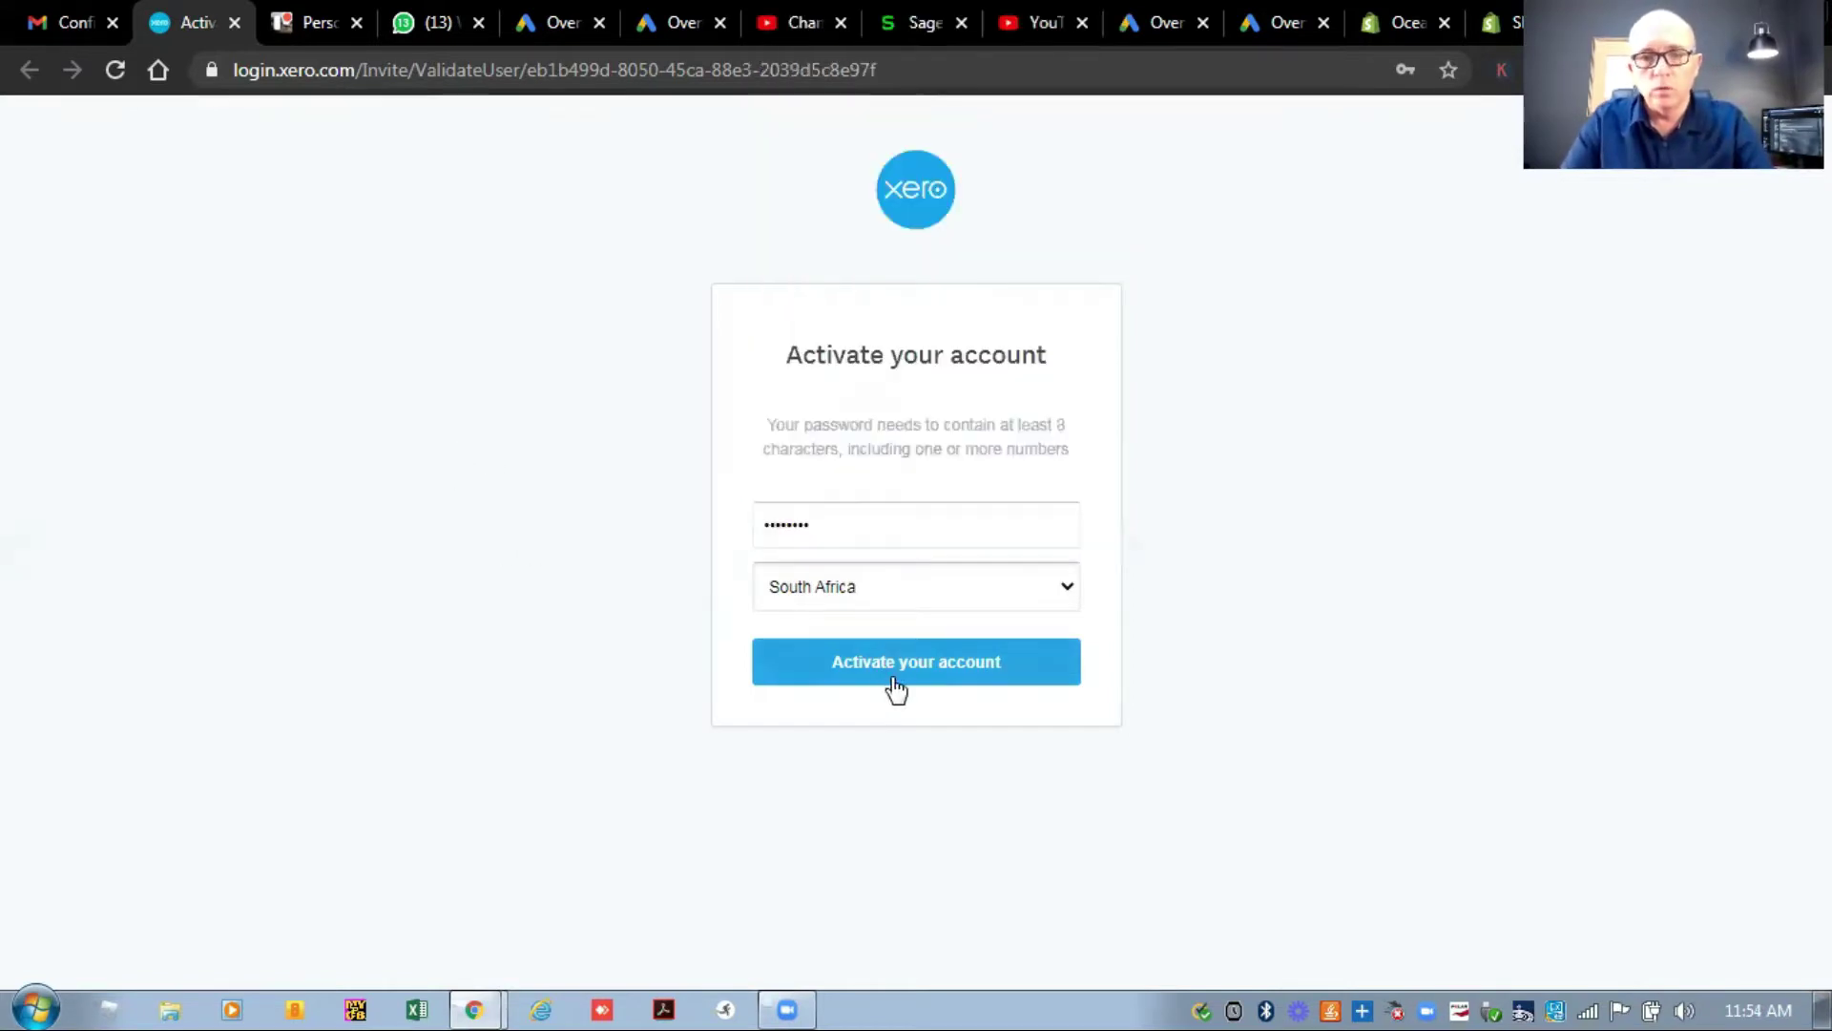
{"action": "left_click", "coordinate": [935, 675]}
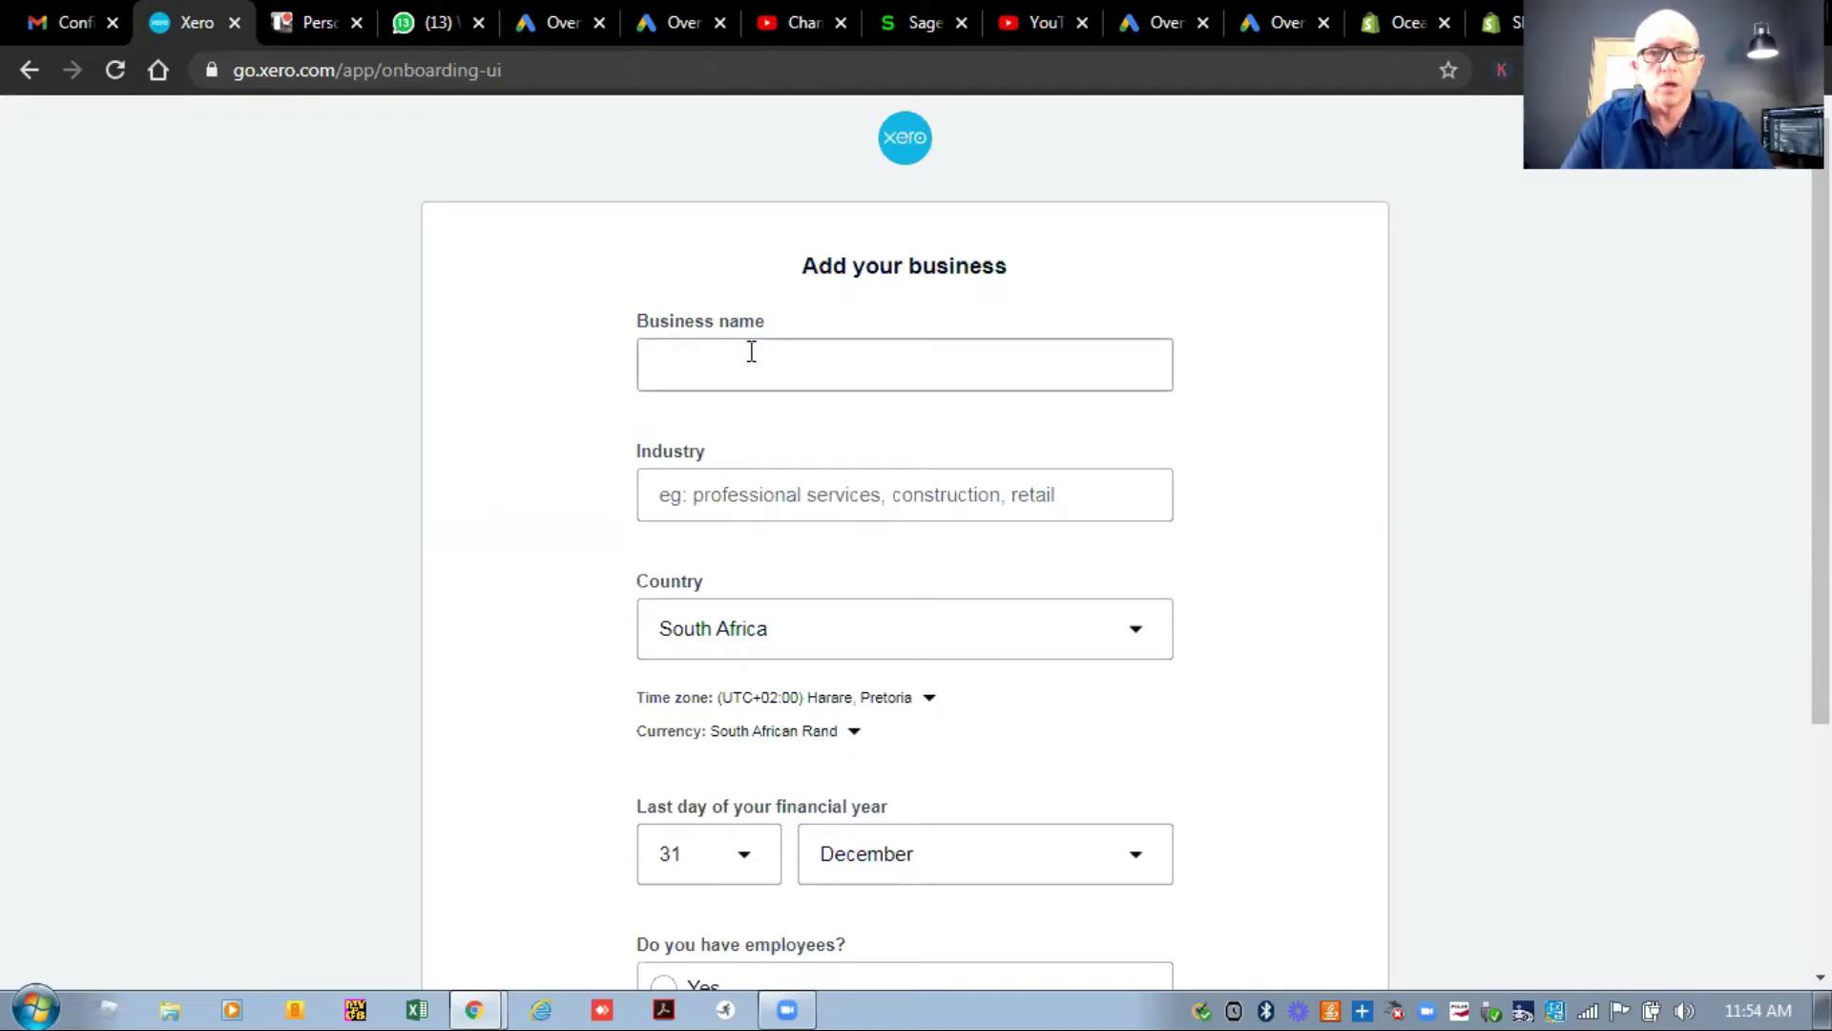
{"action": "left_click", "coordinate": [751, 352]}
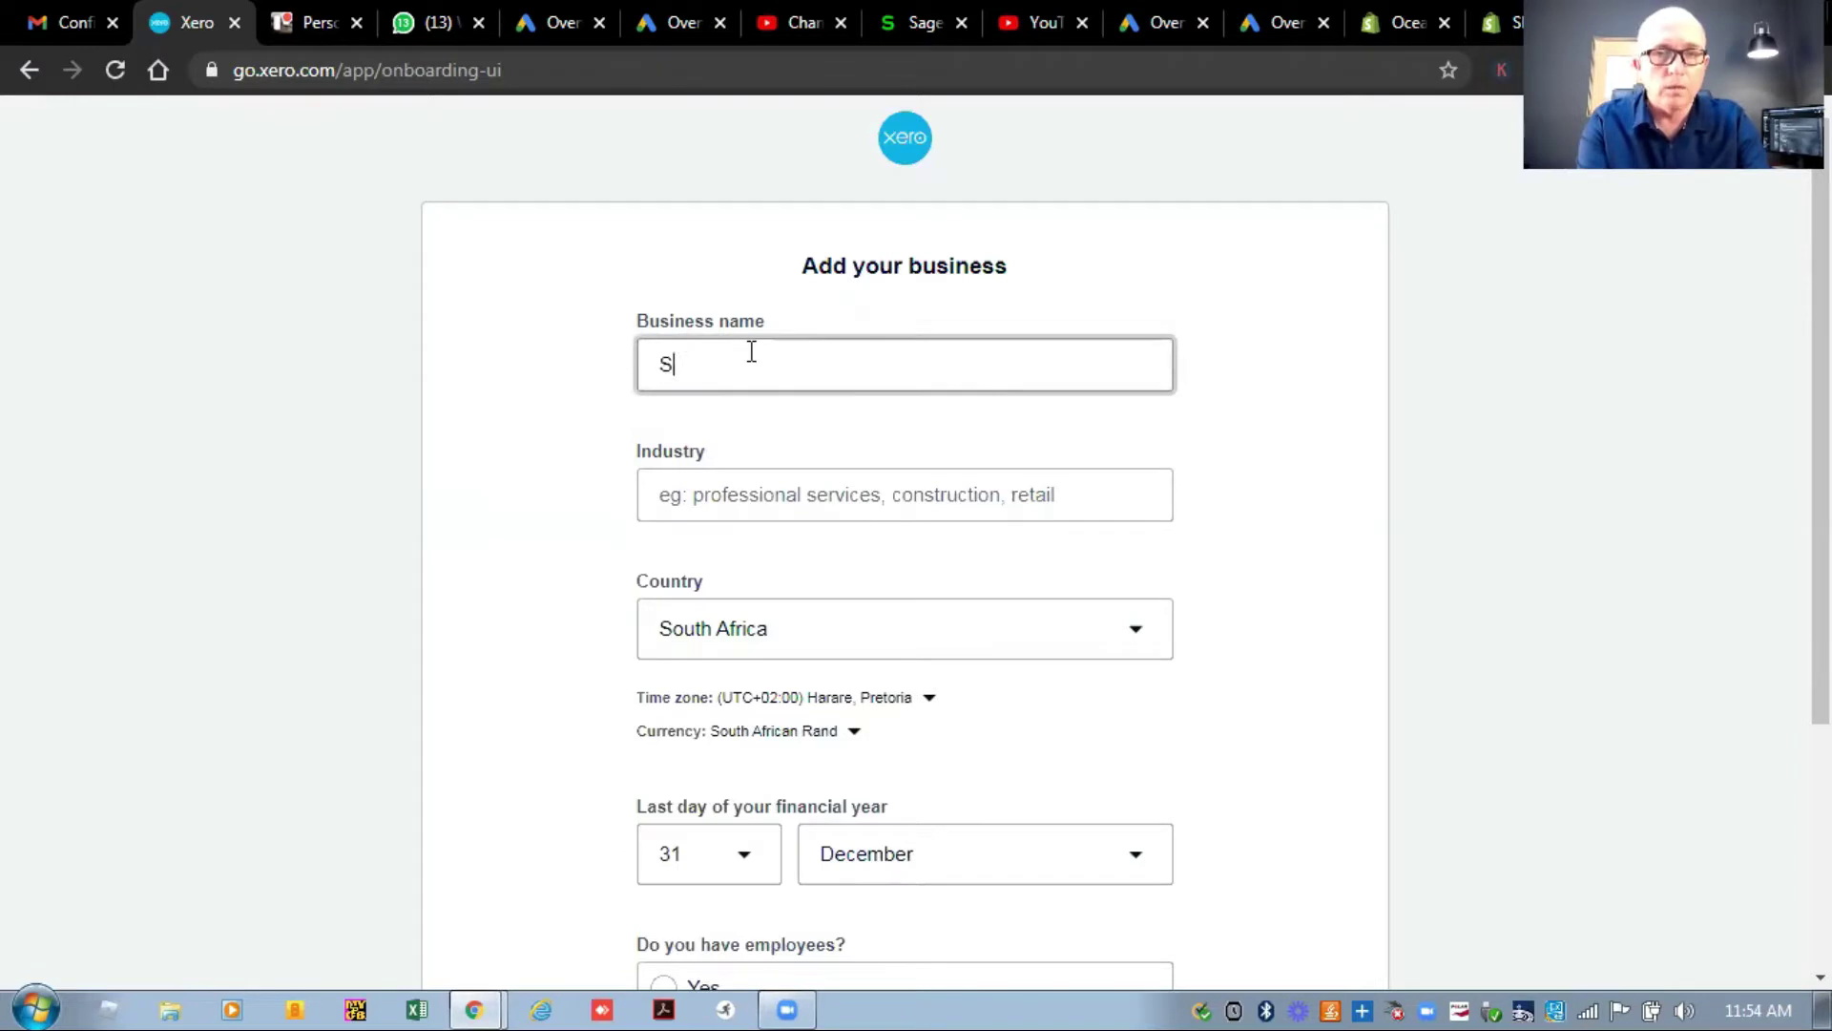
Name the business SA Accounting Network with industry Accounting & Business Advisory Services.
{"action": "type", "text": "SA Accounting Network"}
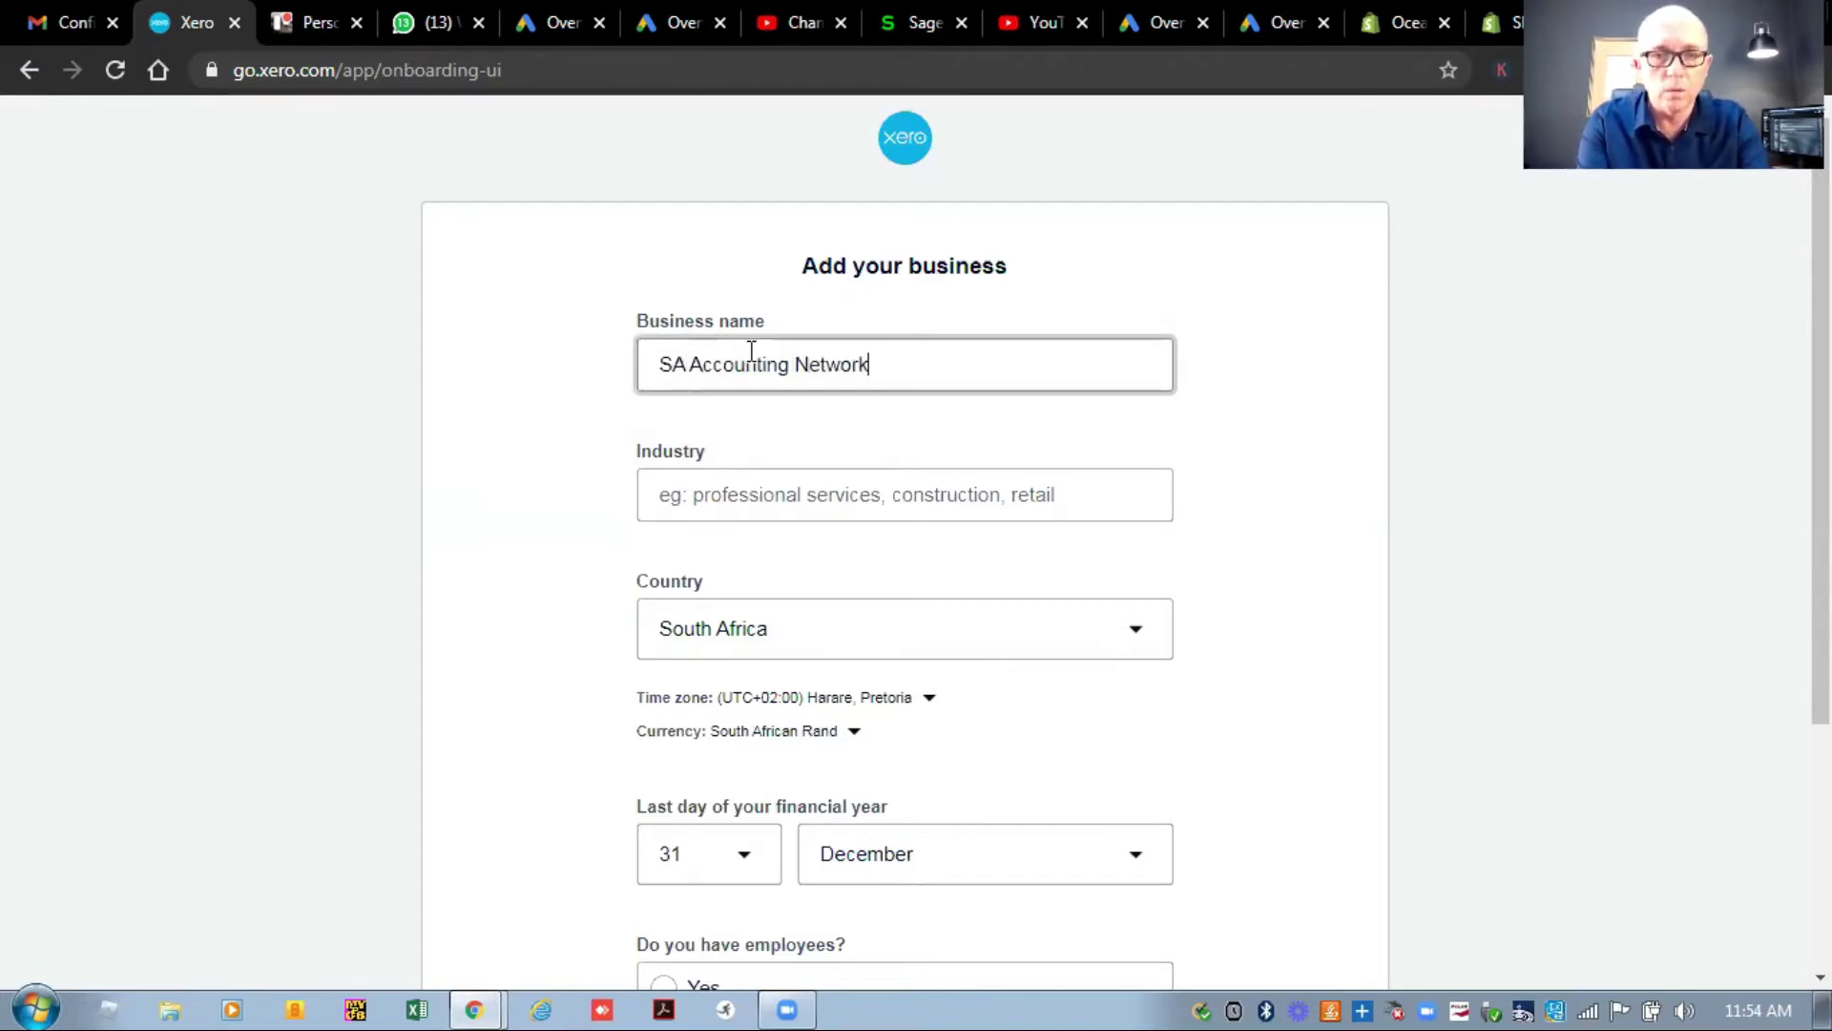
{"action": "key", "text": "Tab"}
{"action": "type", "text": "acc"}
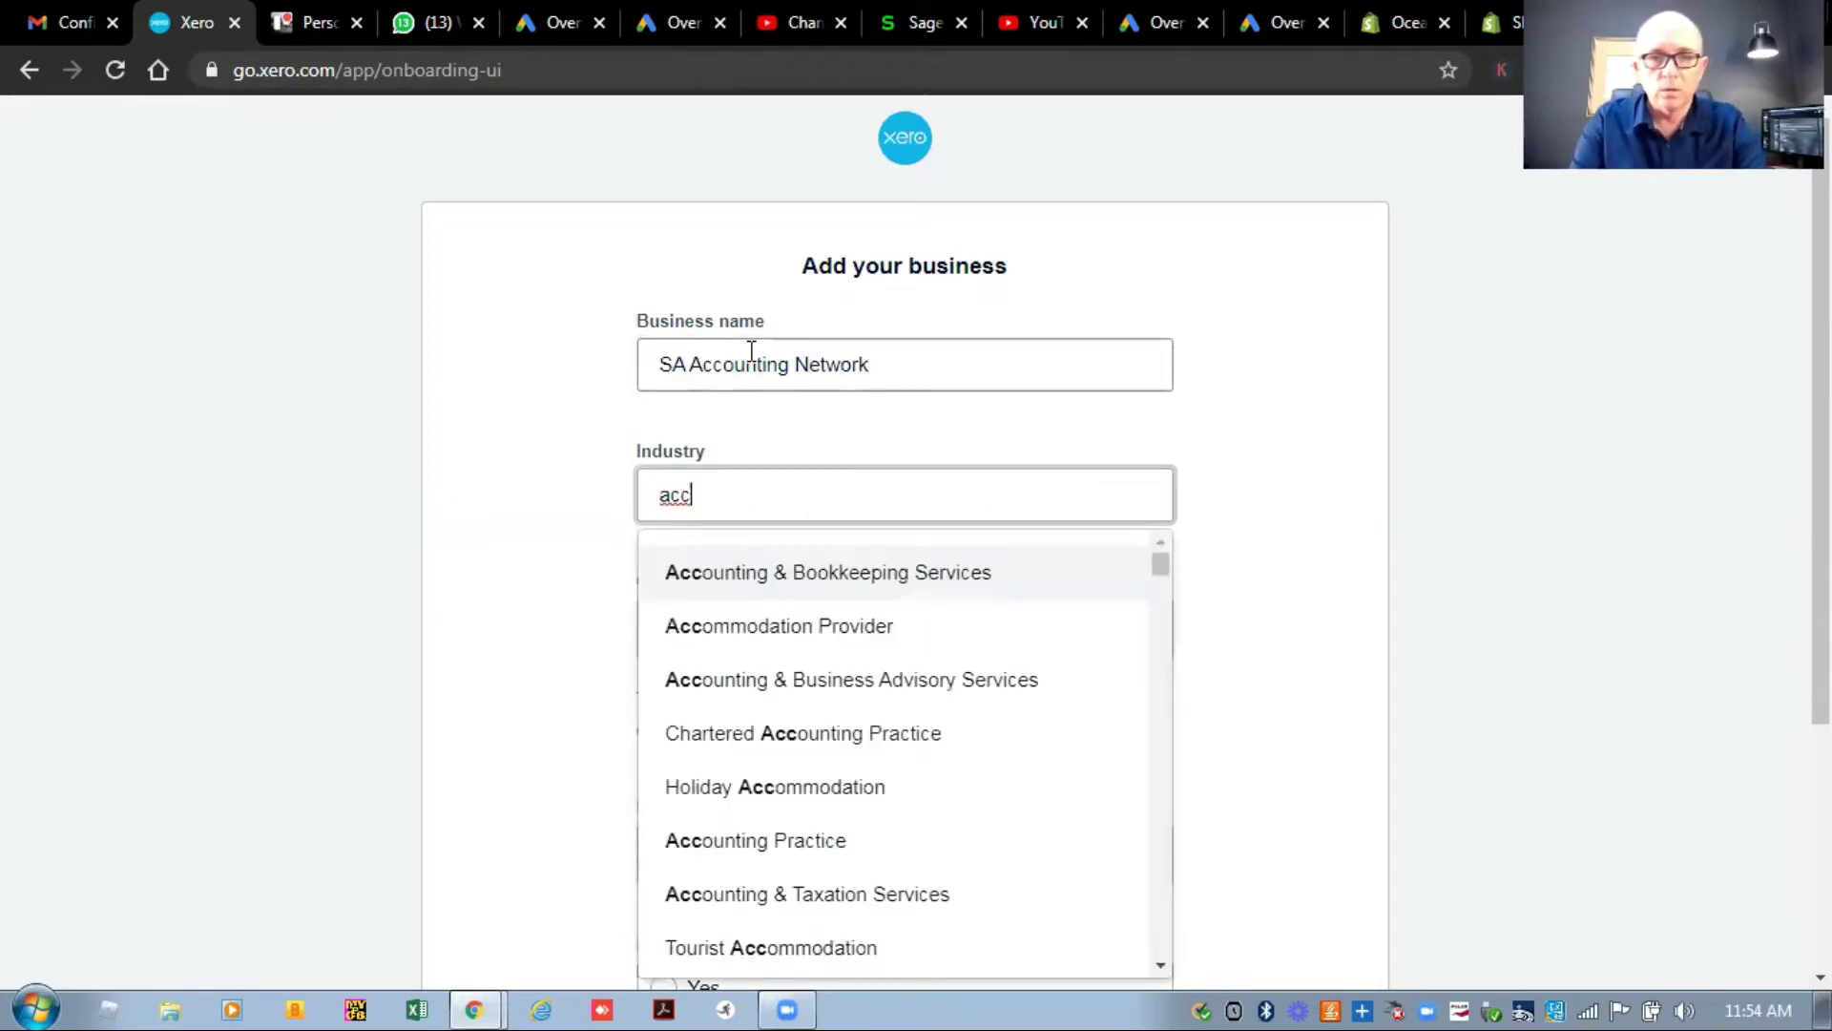
{"action": "key", "text": "Down"}
{"action": "key", "text": "Down"}
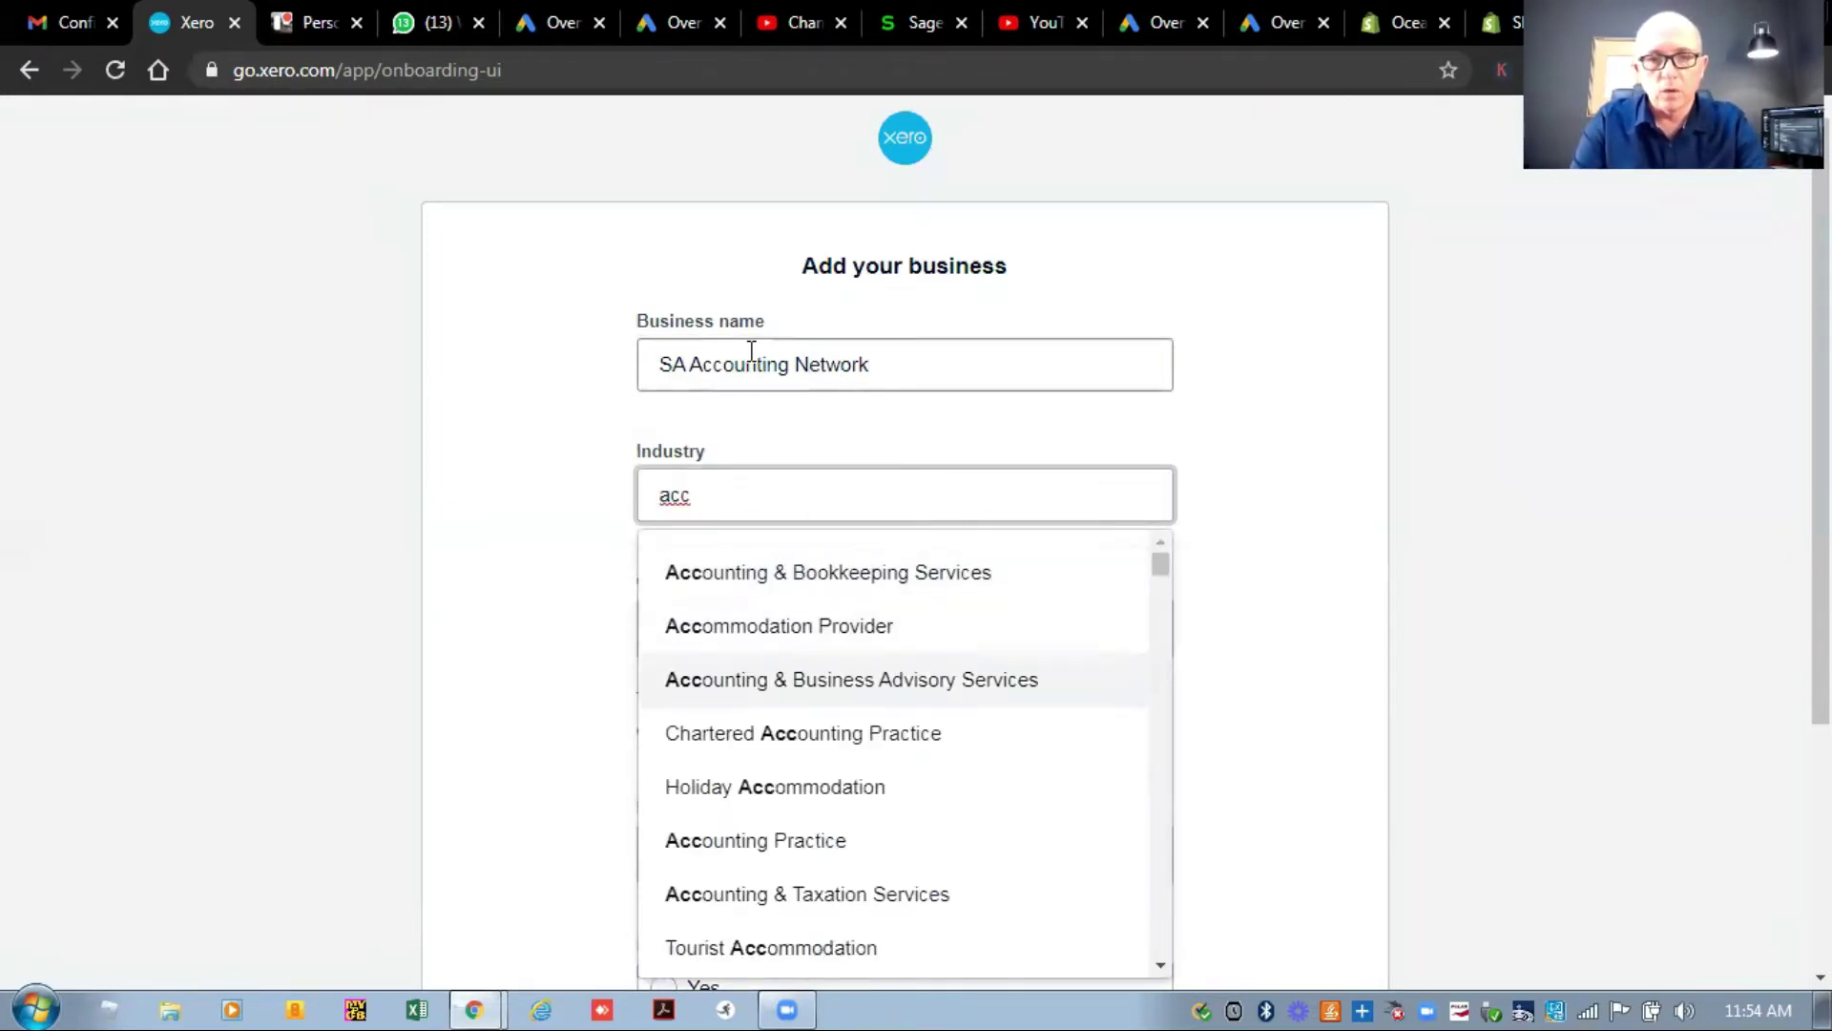
{"action": "left_click", "coordinate": [859, 679]}
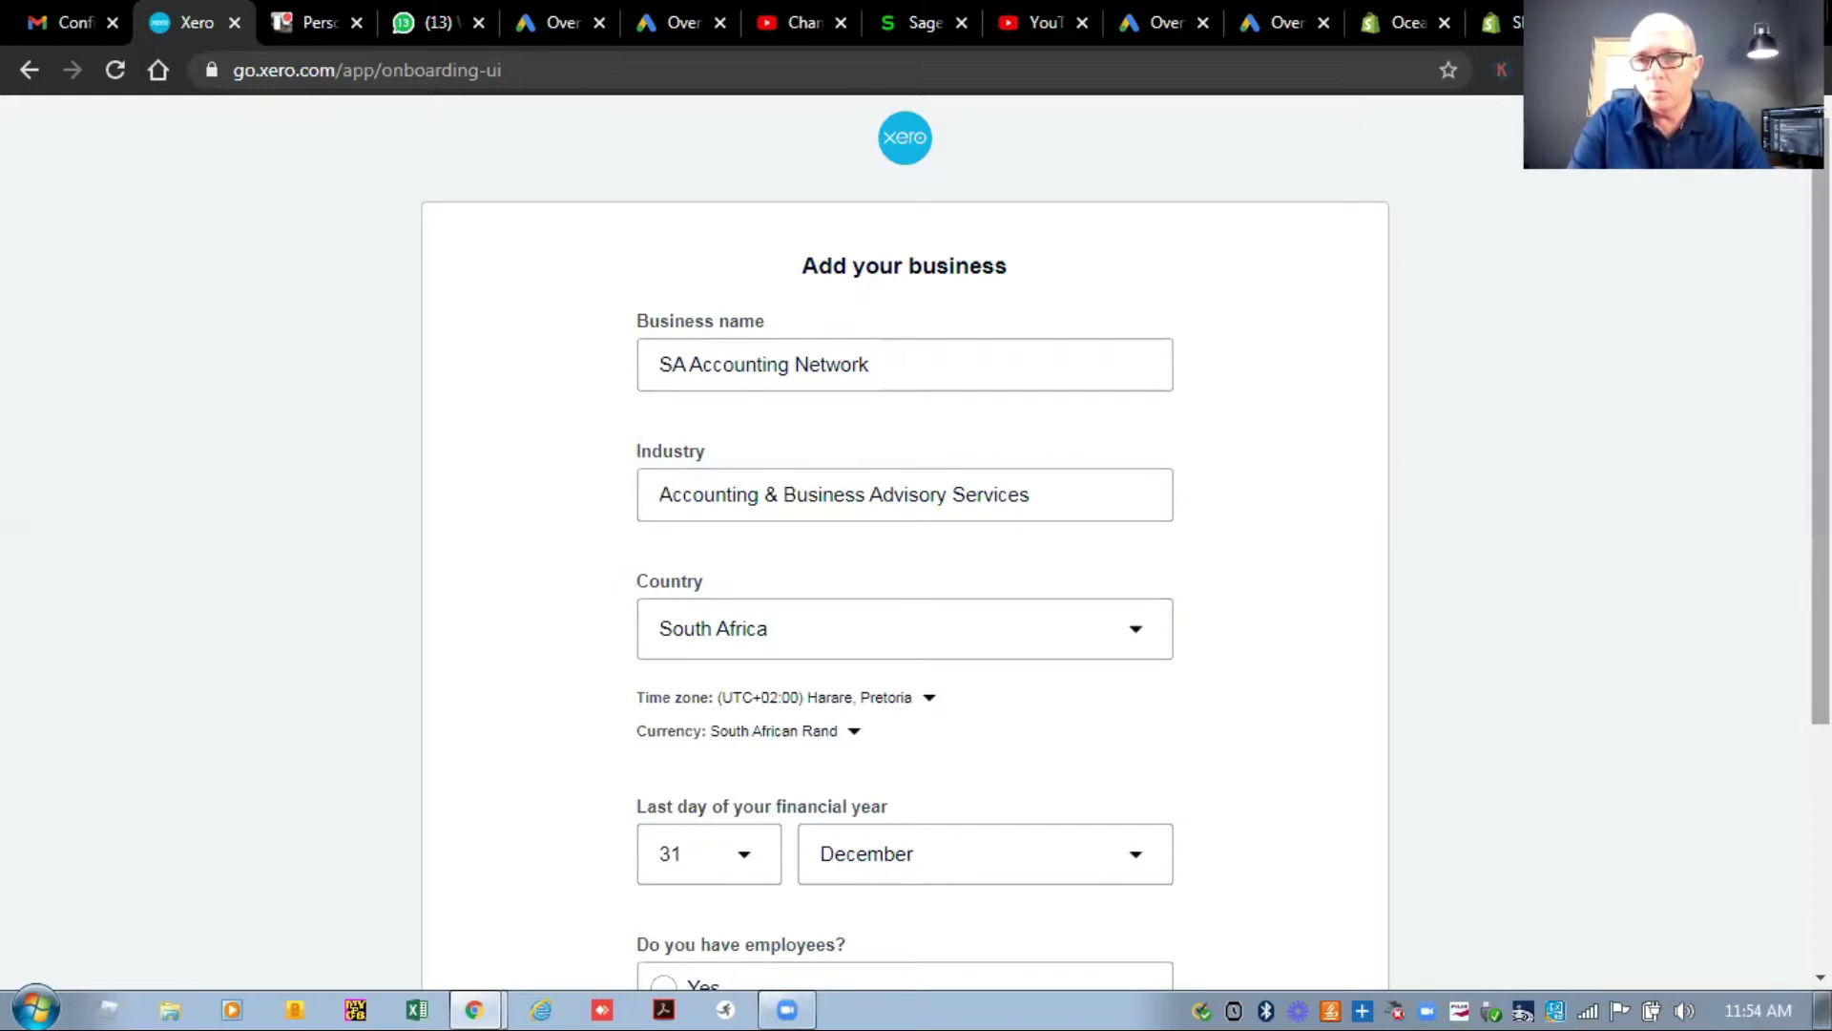
{"action": "scroll", "coordinate": [1821, 448], "scroll_direction": "down", "scroll_amount": 4}
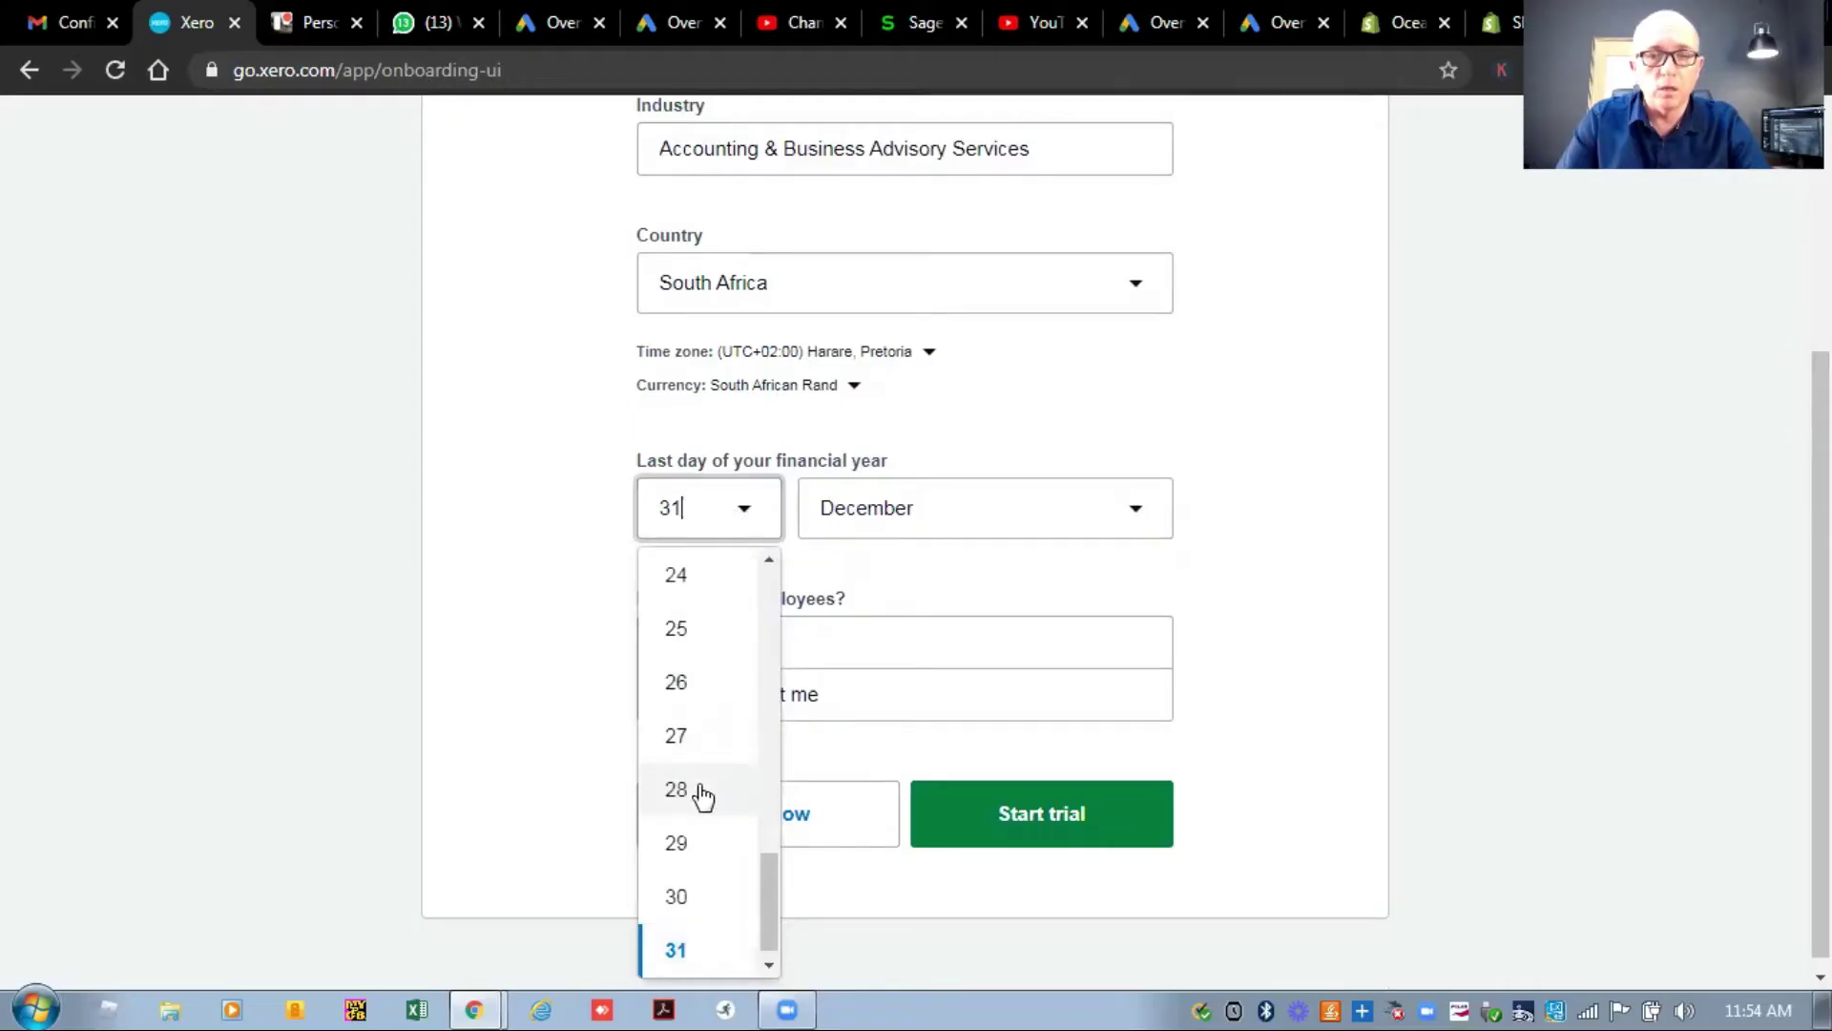
Set the financial year end to 28 February and start the free trial.
{"action": "left_click", "coordinate": [703, 796]}
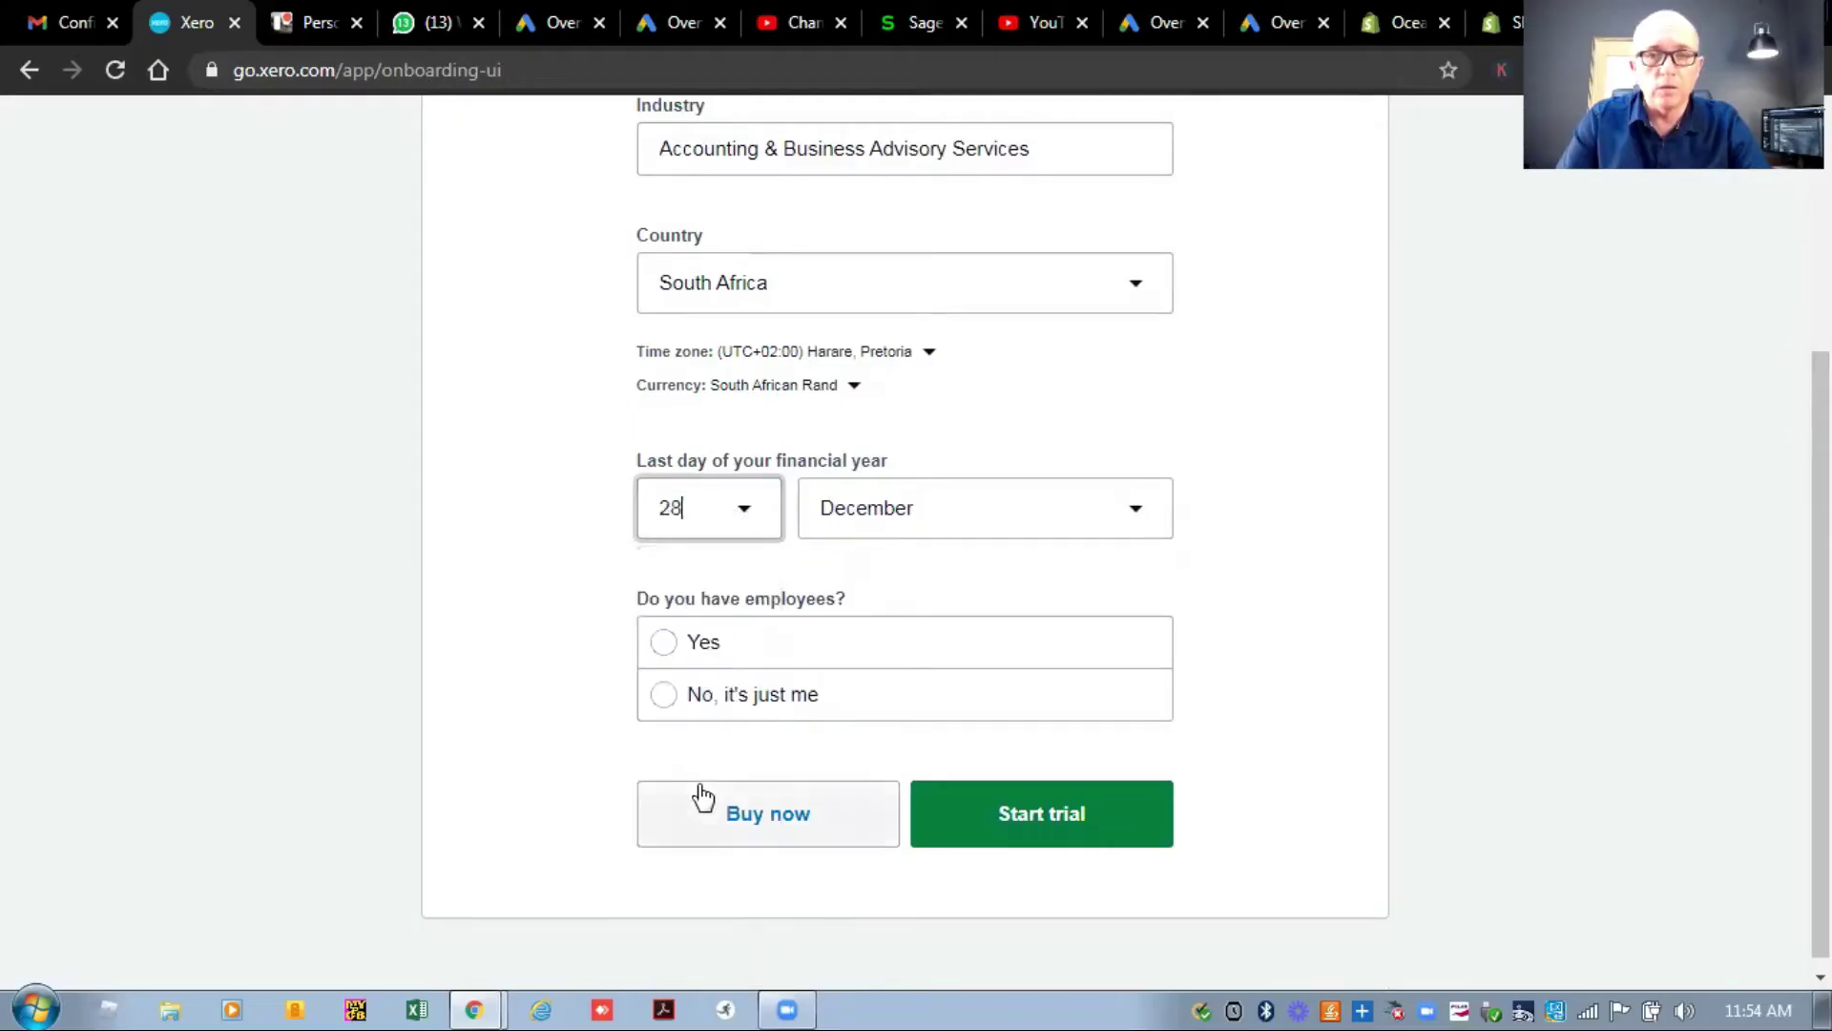
{"action": "left_click", "coordinate": [1139, 515]}
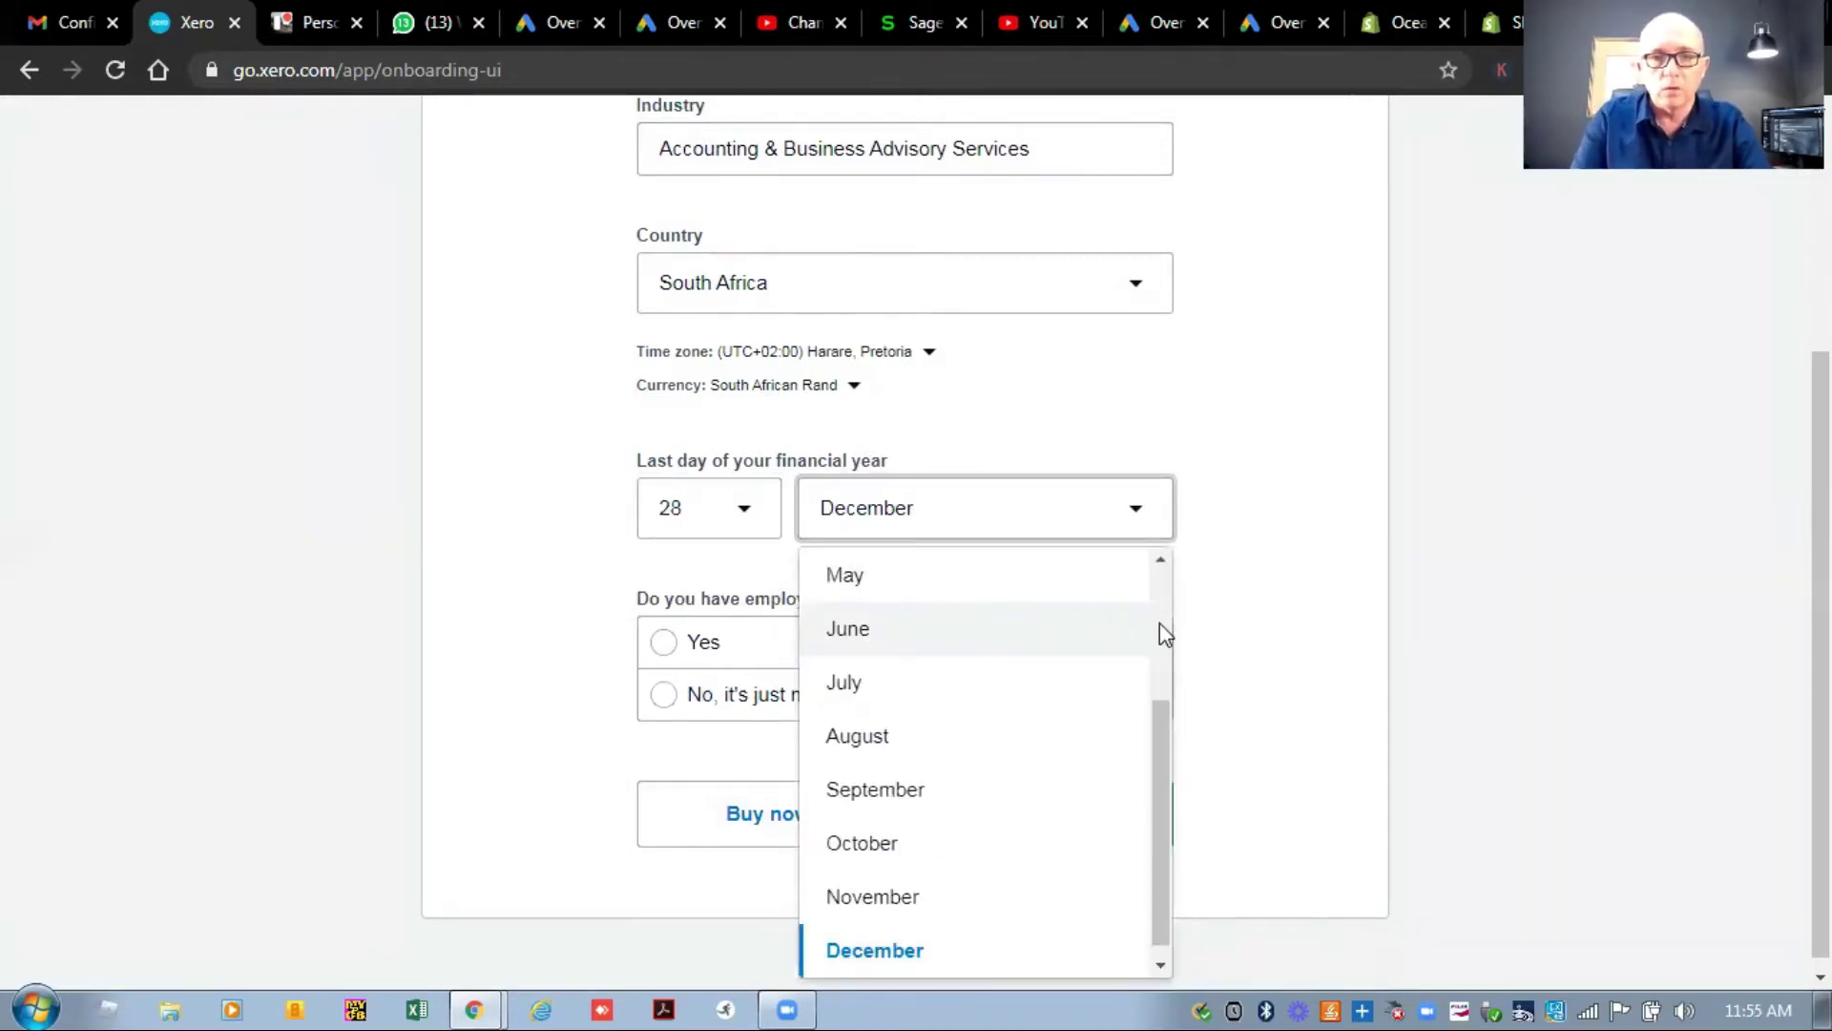
{"action": "scroll", "coordinate": [1159, 622], "scroll_direction": "up", "scroll_amount": 2}
{"action": "left_click", "coordinate": [927, 663]}
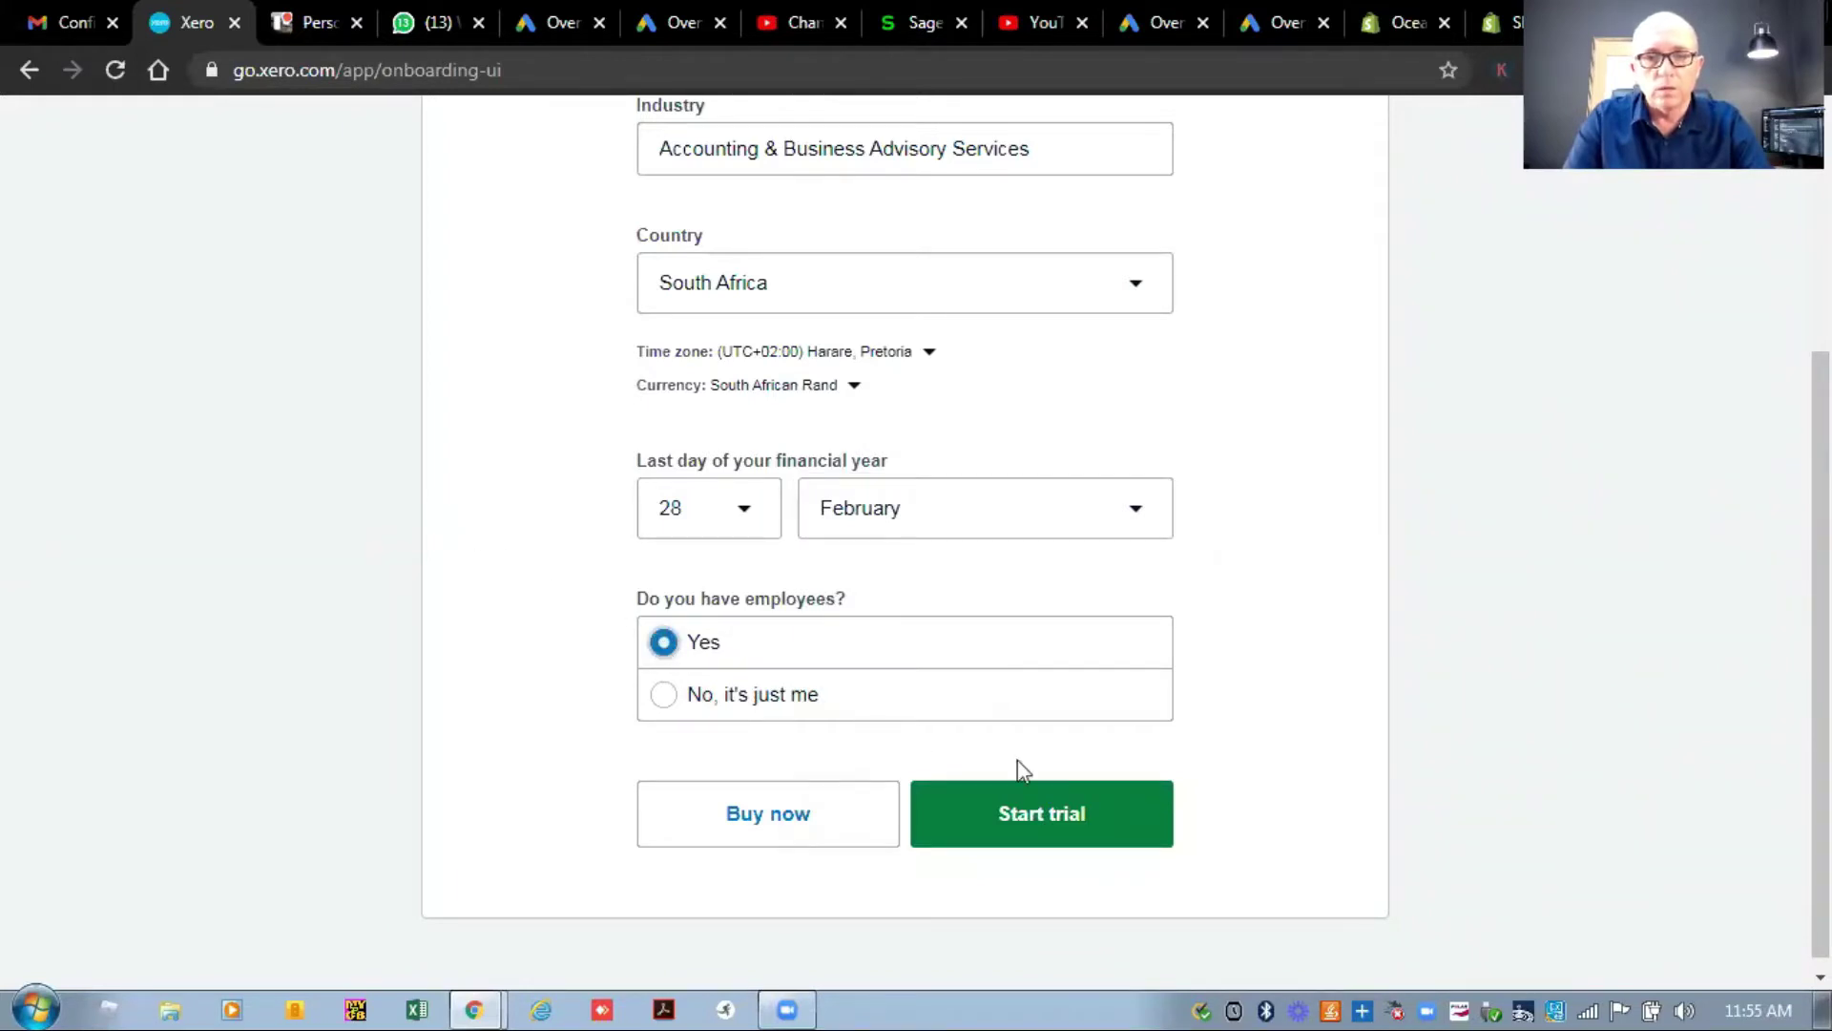
{"action": "left_click", "coordinate": [1069, 830]}
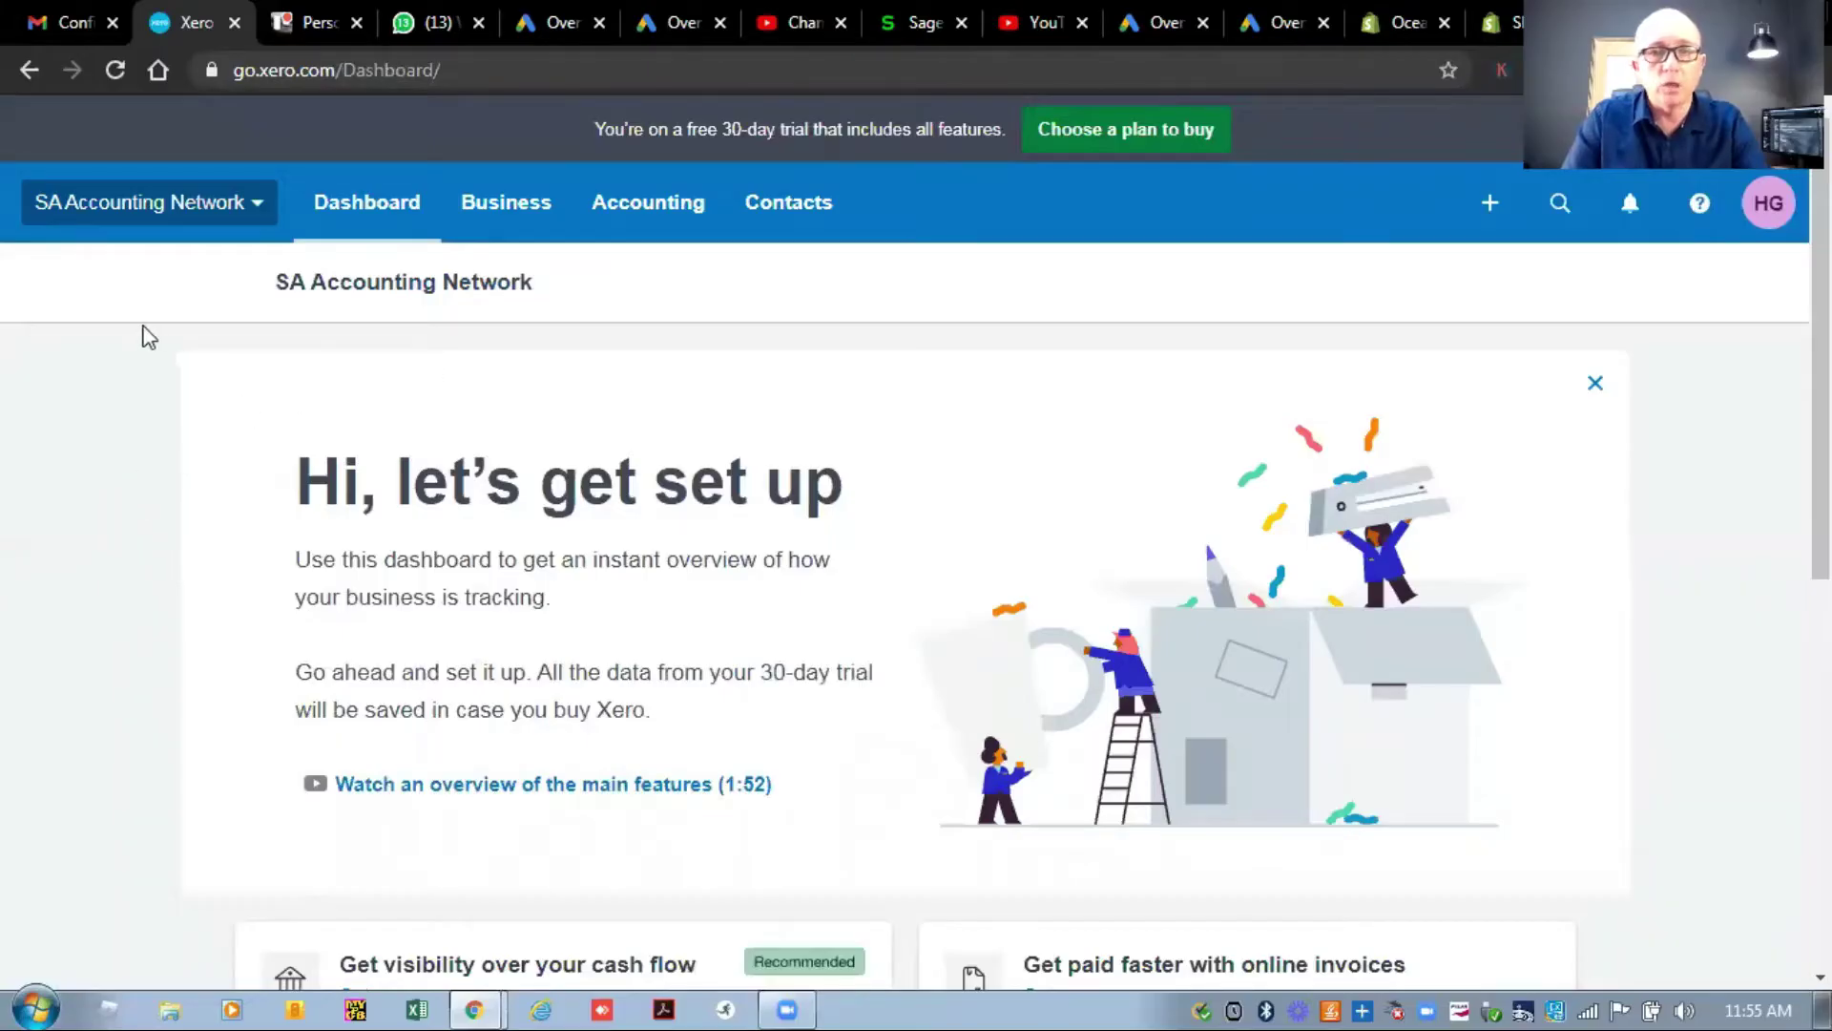
Open Settings from the SA Accounting Network organisation menu.
{"action": "left_click", "coordinate": [255, 208]}
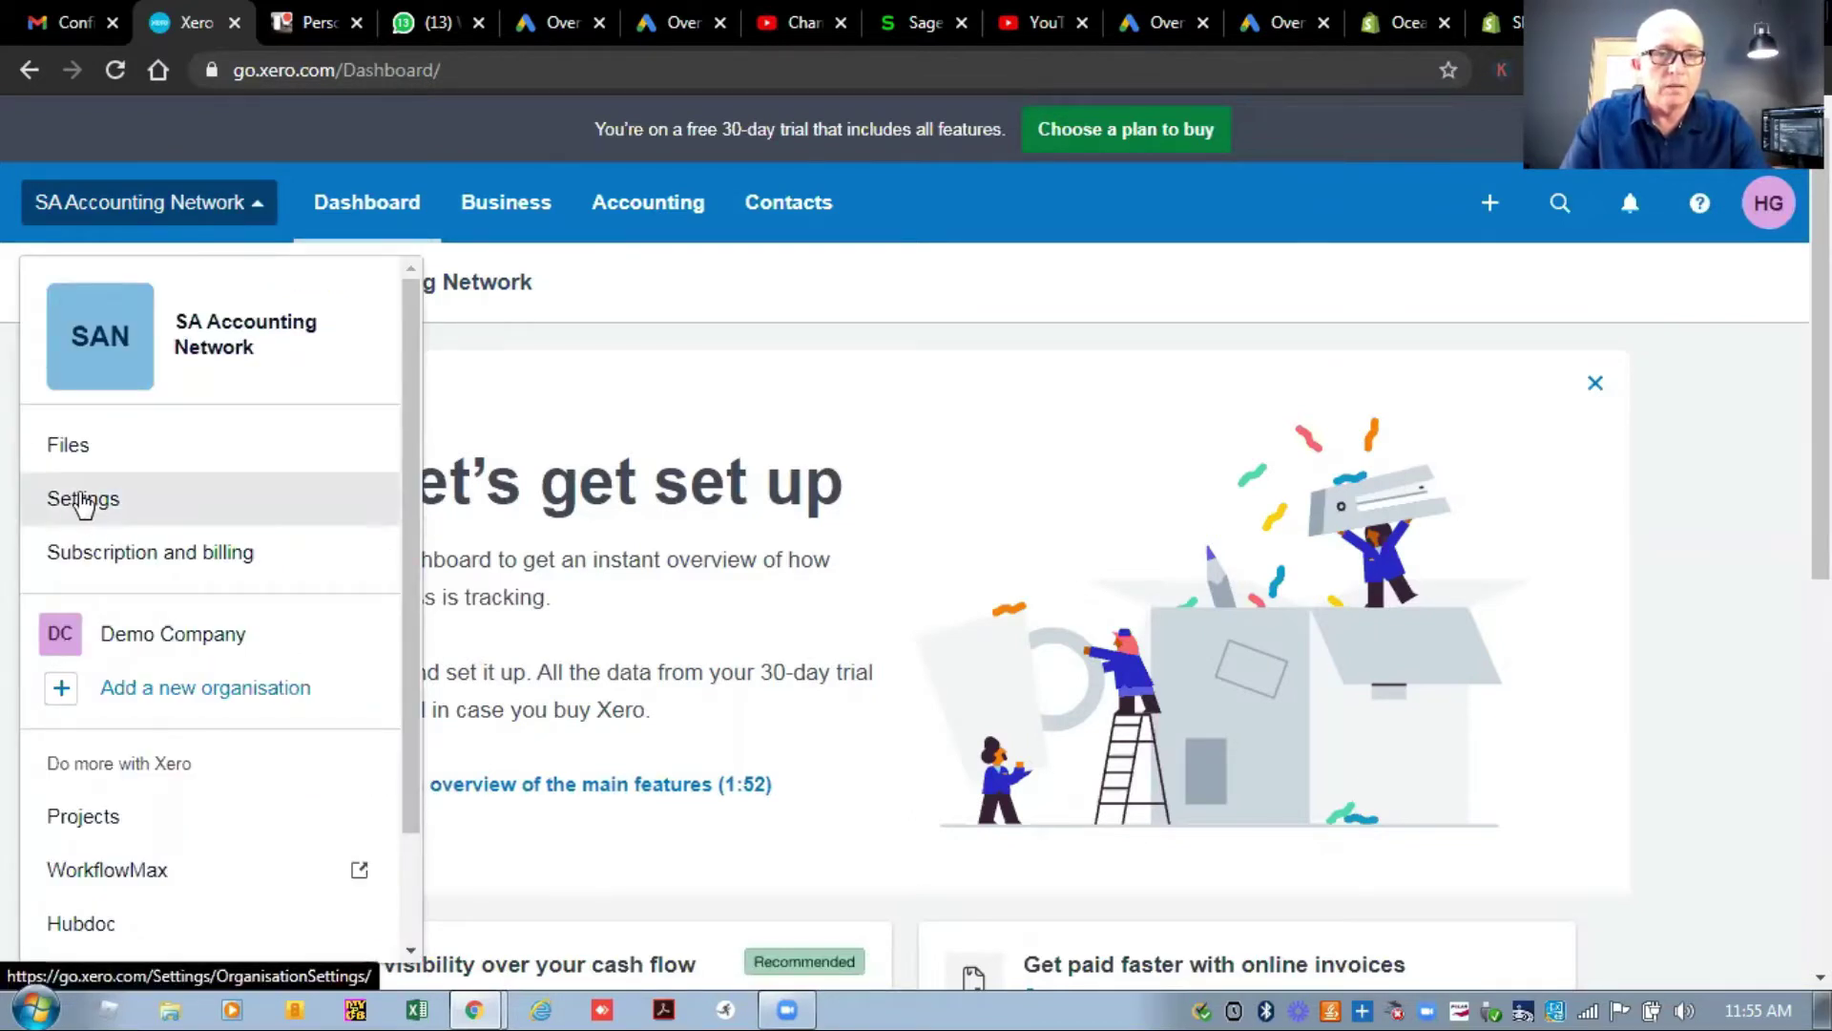
{"action": "left_click", "coordinate": [83, 500]}
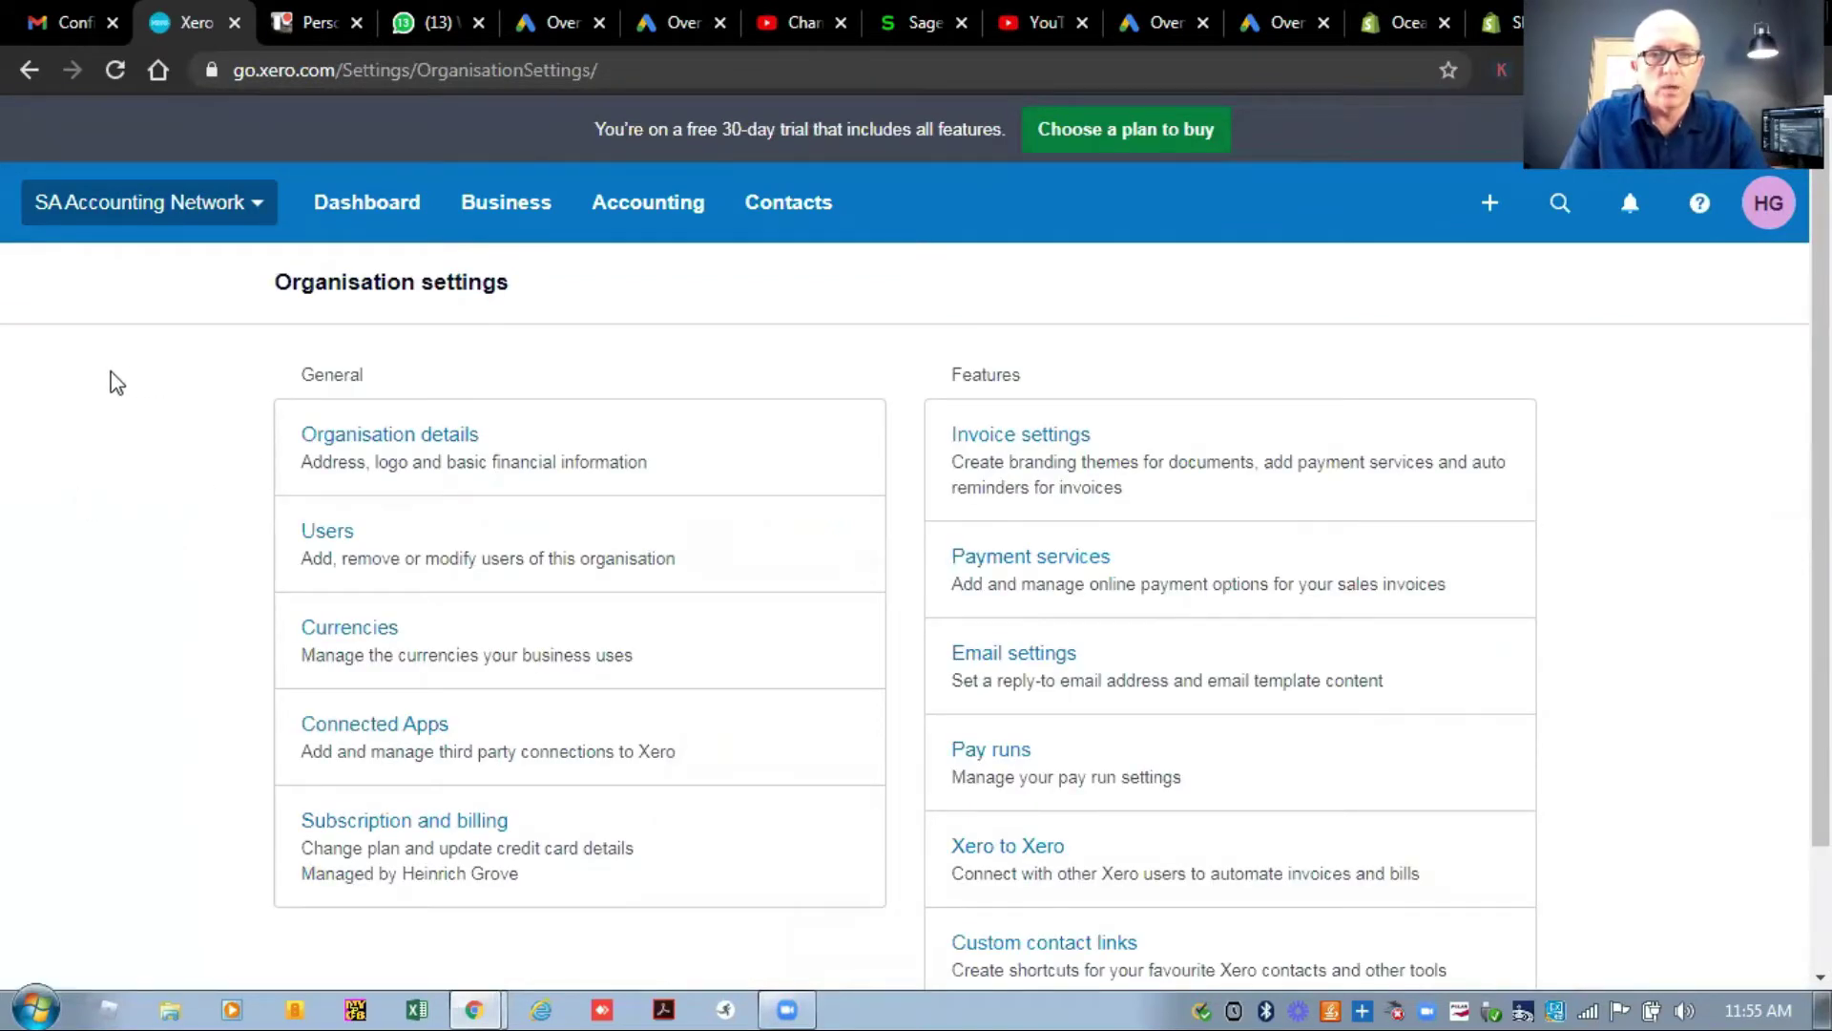
Open Organisation details and scroll down to its Basic Information section.
{"action": "left_click", "coordinate": [375, 439]}
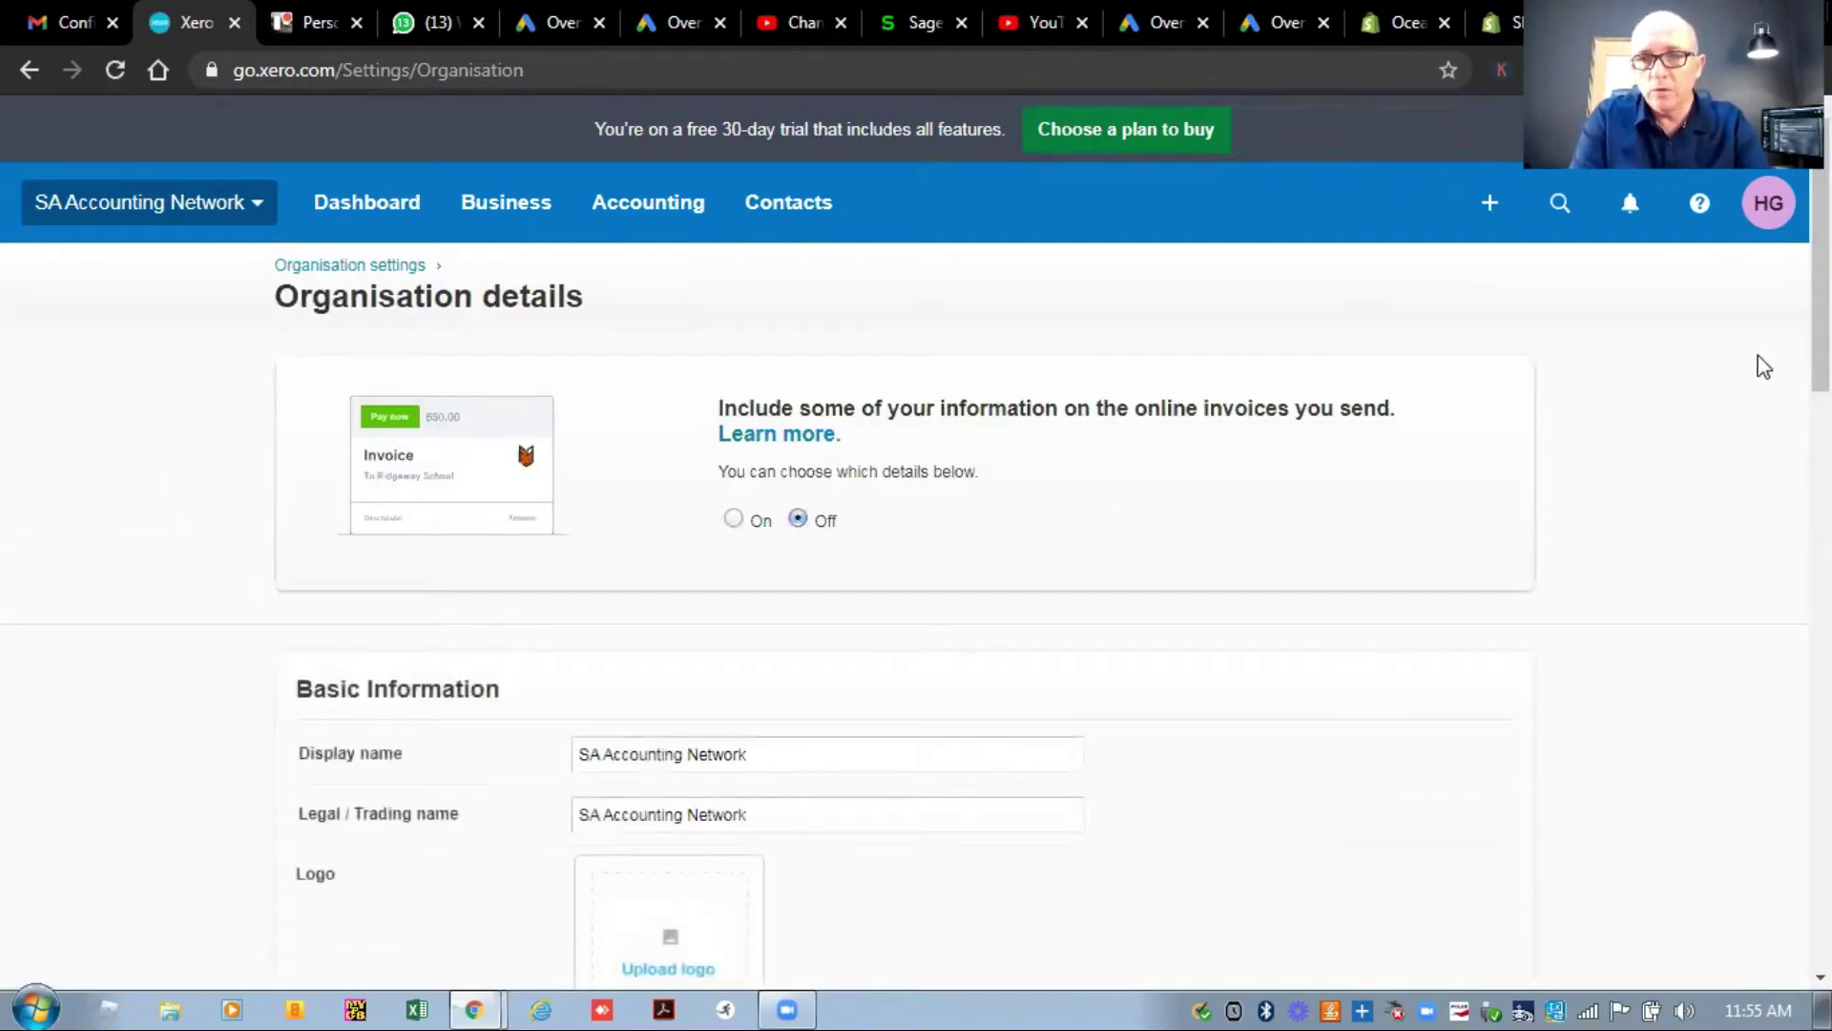
{"action": "scroll", "coordinate": [916, 573], "scroll_direction": "down", "scroll_amount": 2}
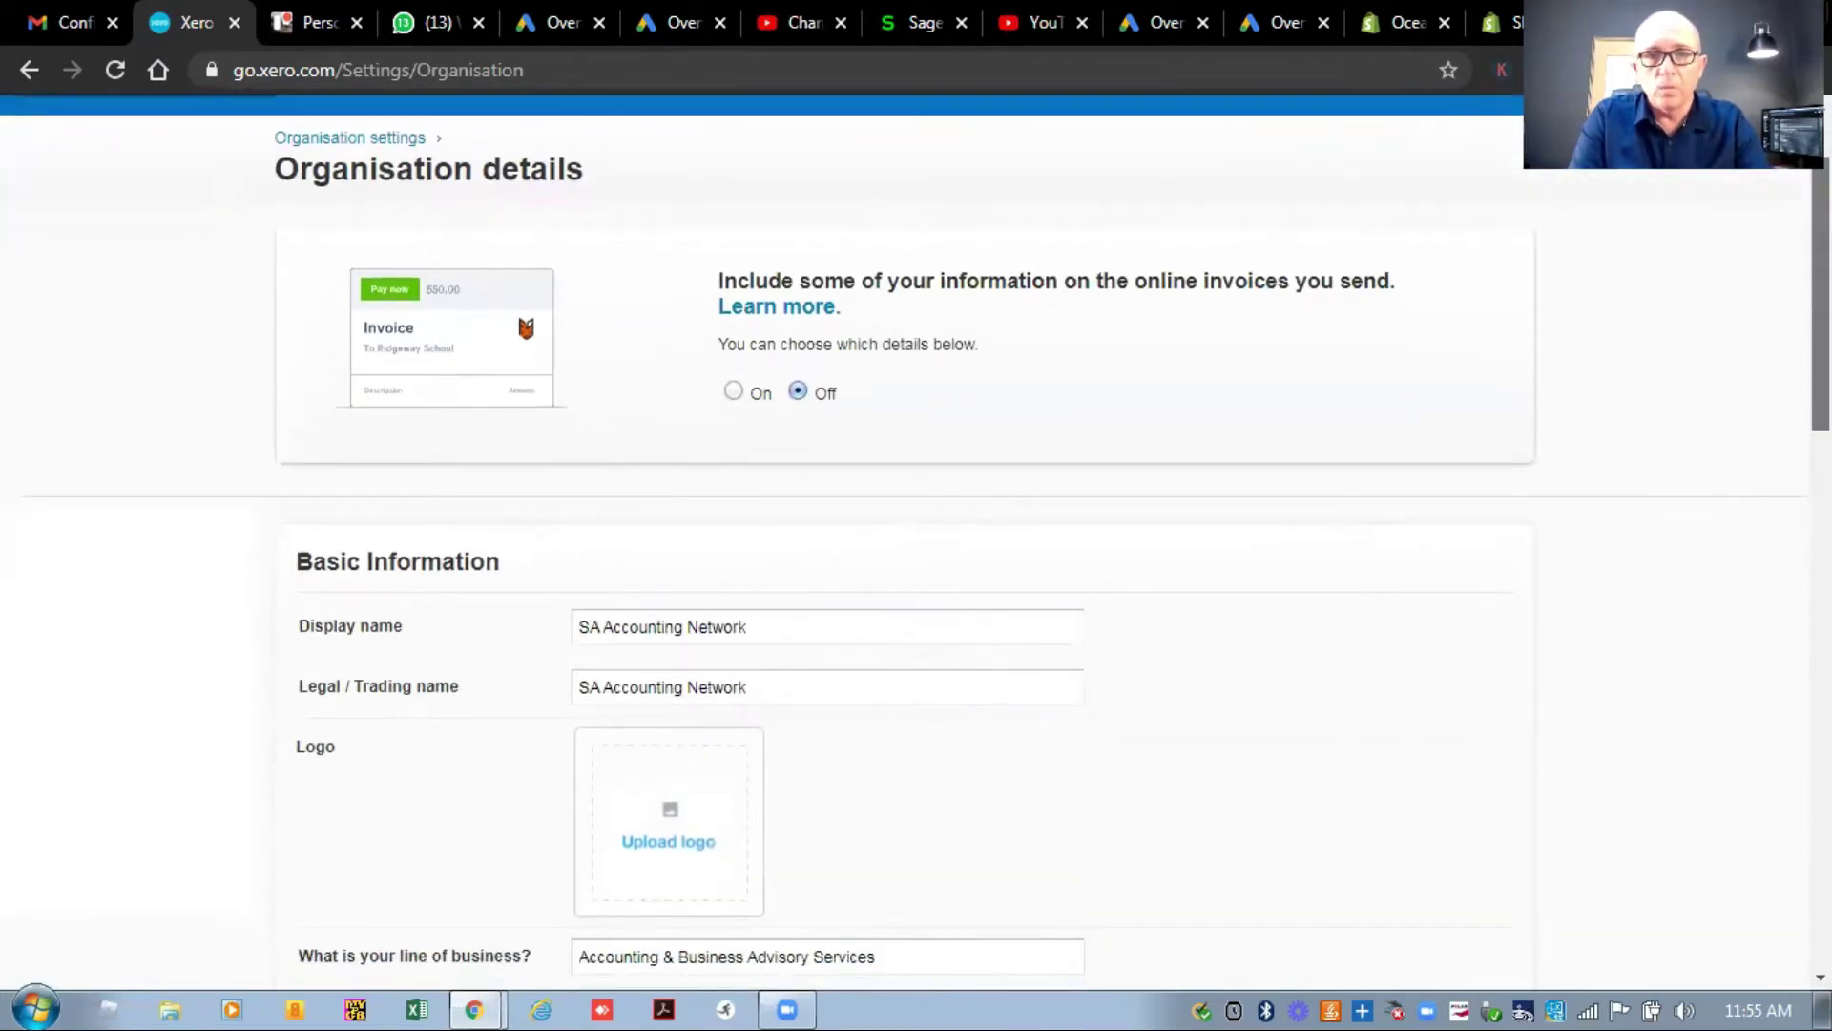
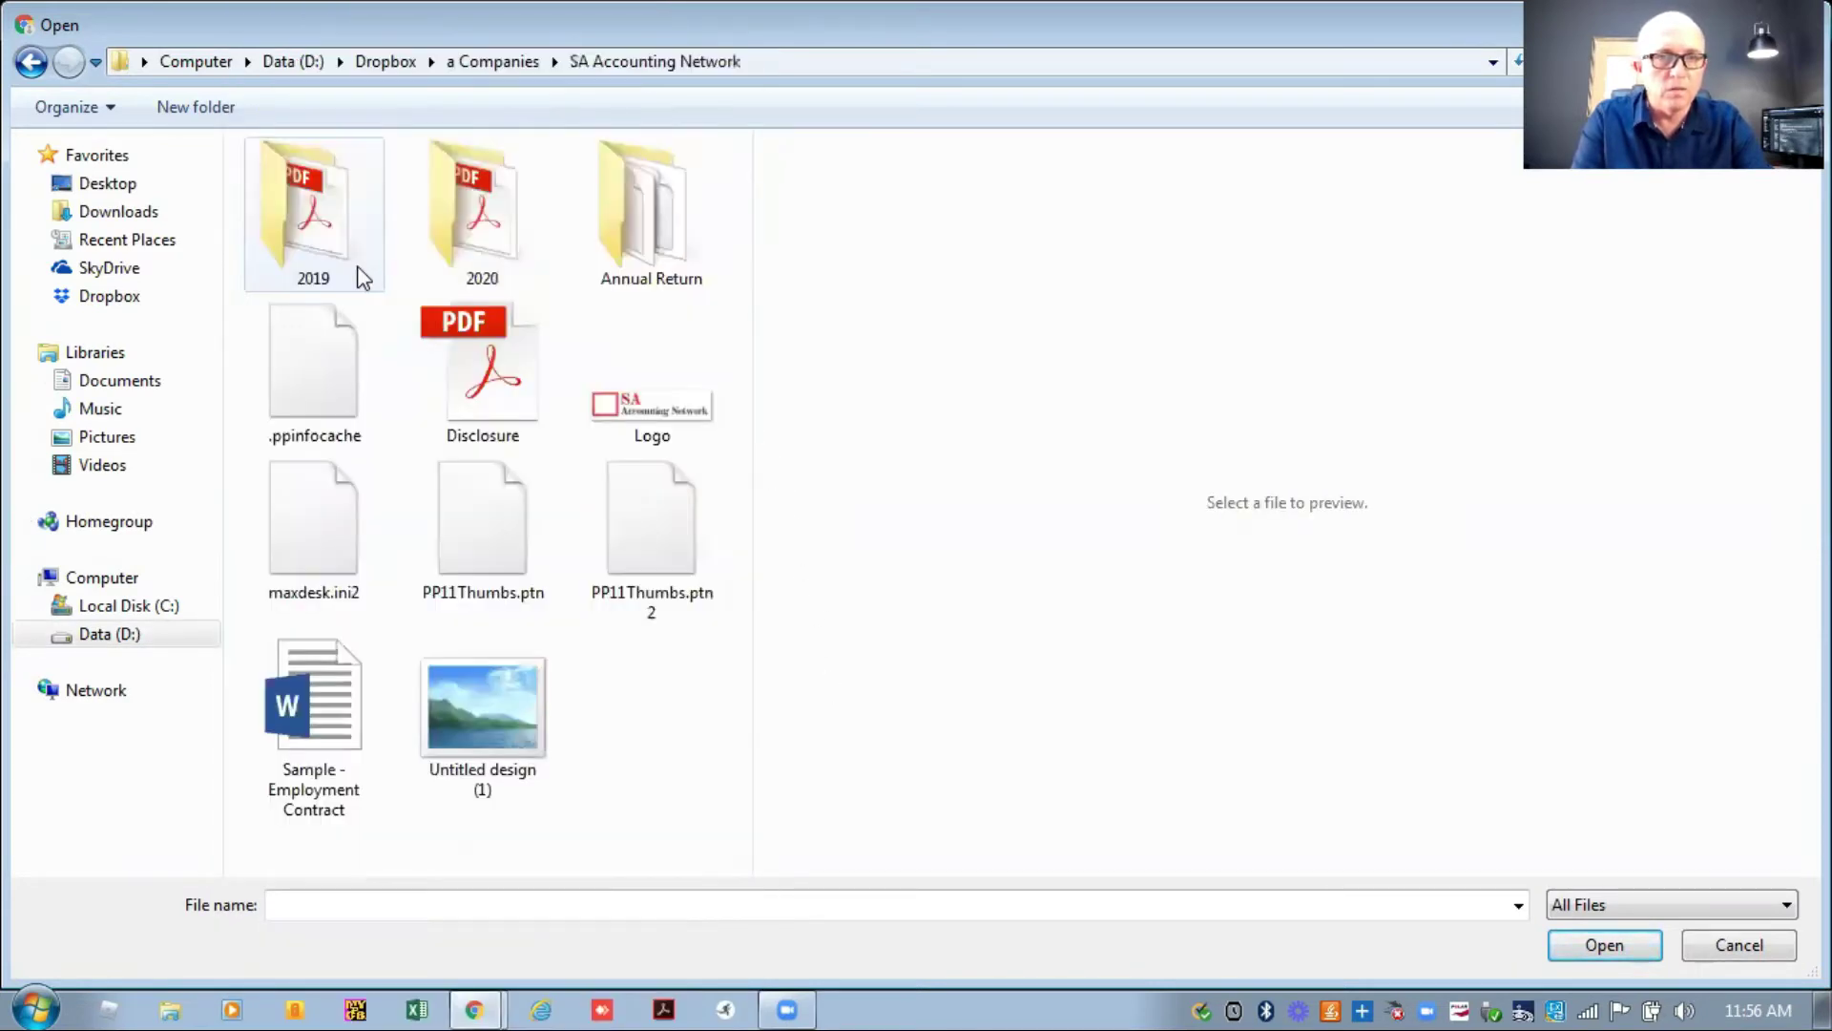
Upload Logo.jpg as the organisation's logo.
{"action": "left_click", "coordinate": [651, 401]}
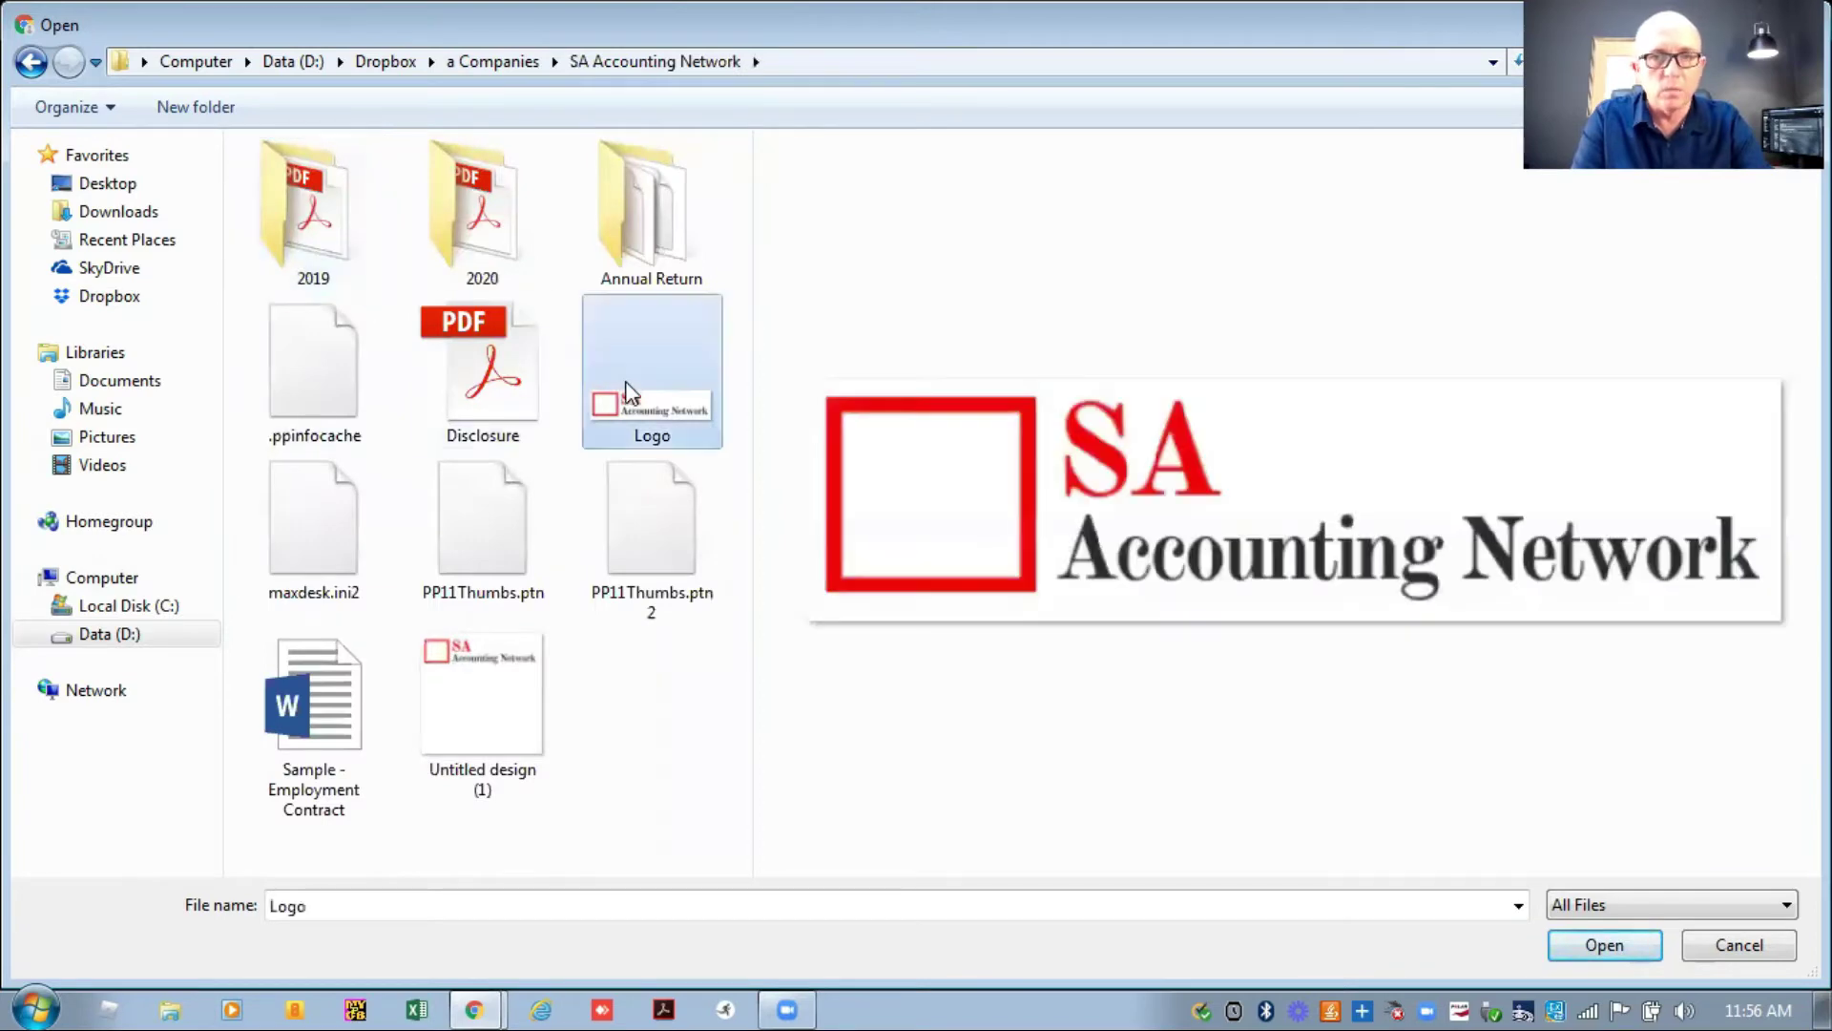
{"action": "left_click", "coordinate": [1581, 946]}
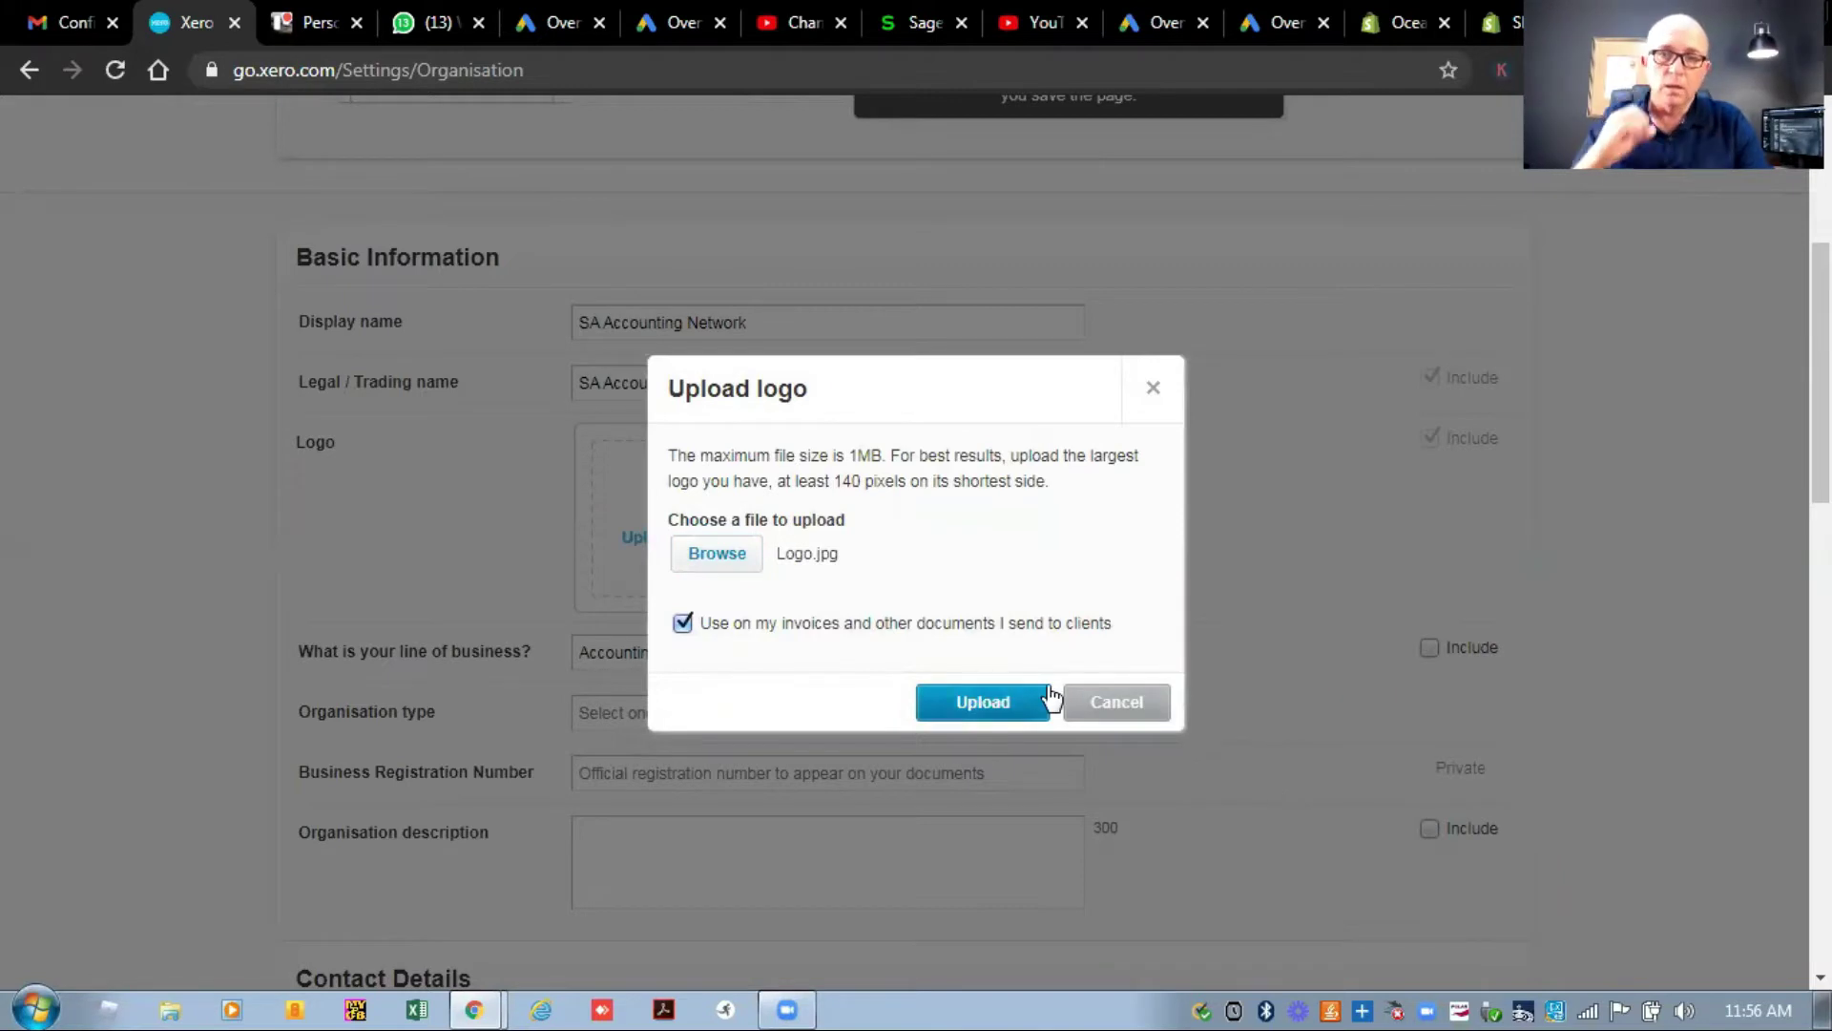
{"action": "left_click", "coordinate": [998, 687]}
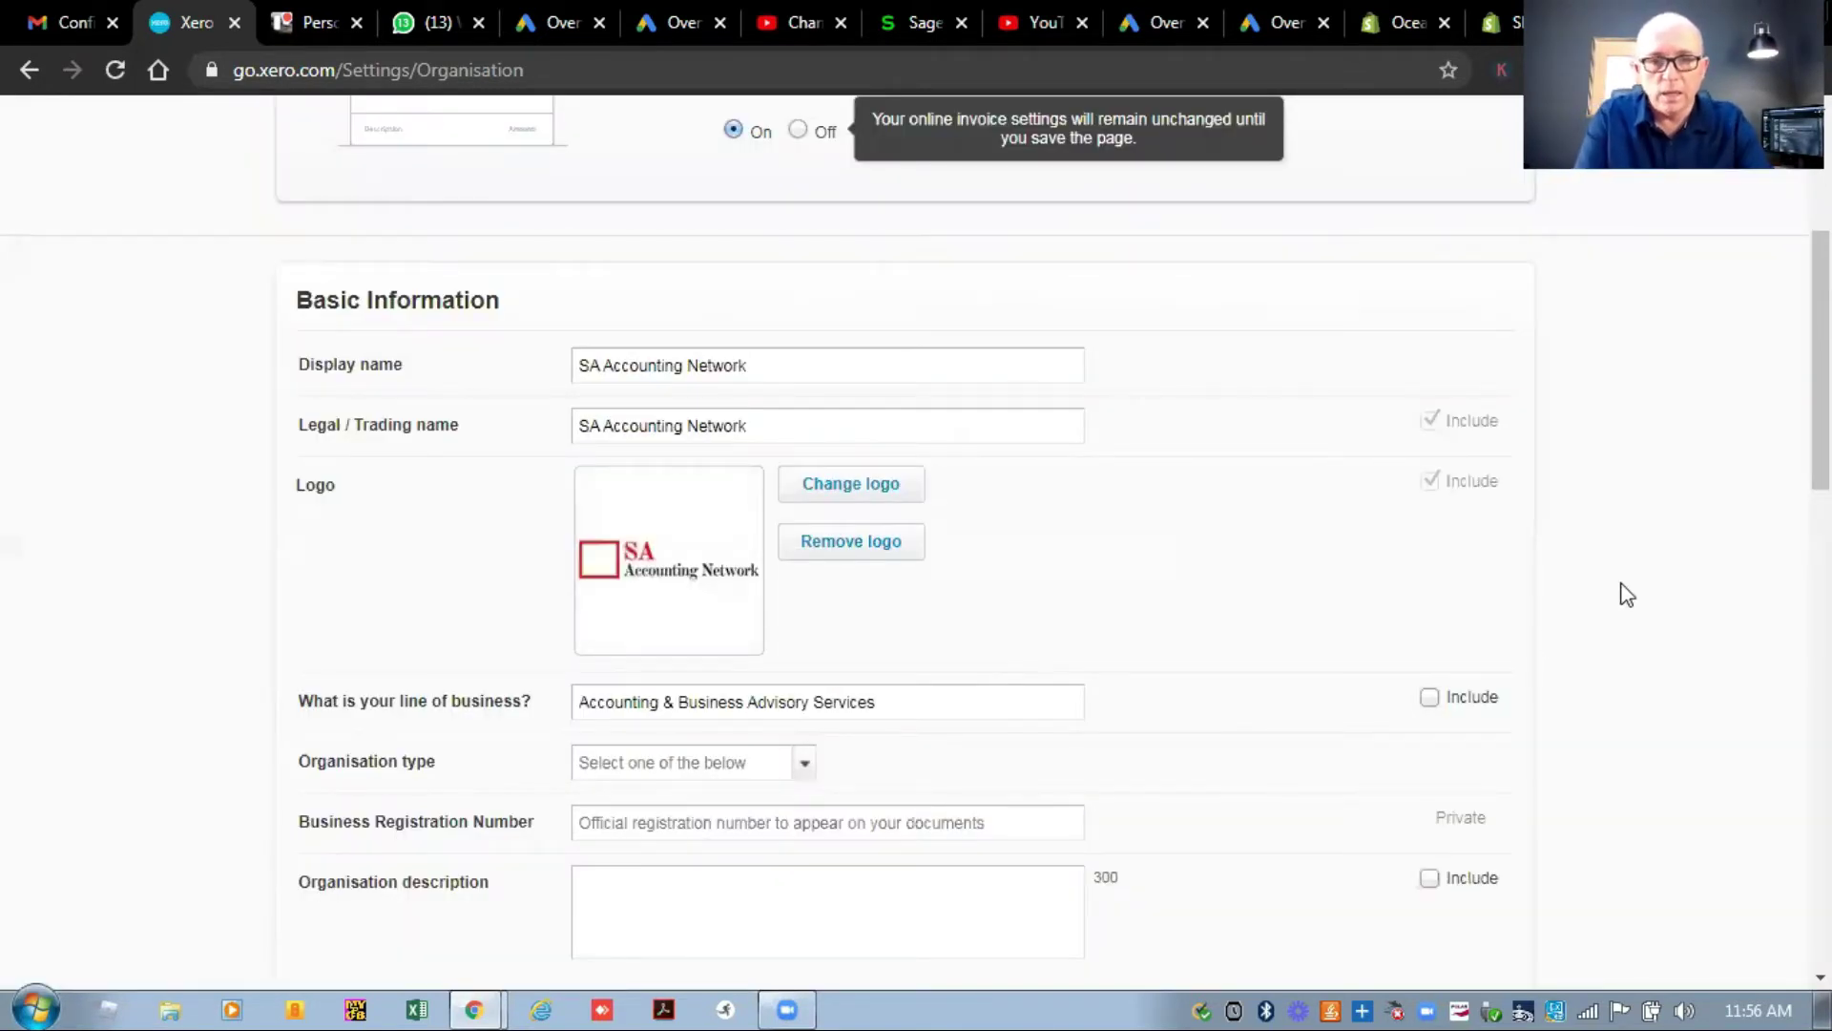
Set the organisation type to Company and the description to 'Accountant and tax consultant'.
{"action": "scroll", "coordinate": [1673, 489], "scroll_direction": "down", "scroll_amount": 4}
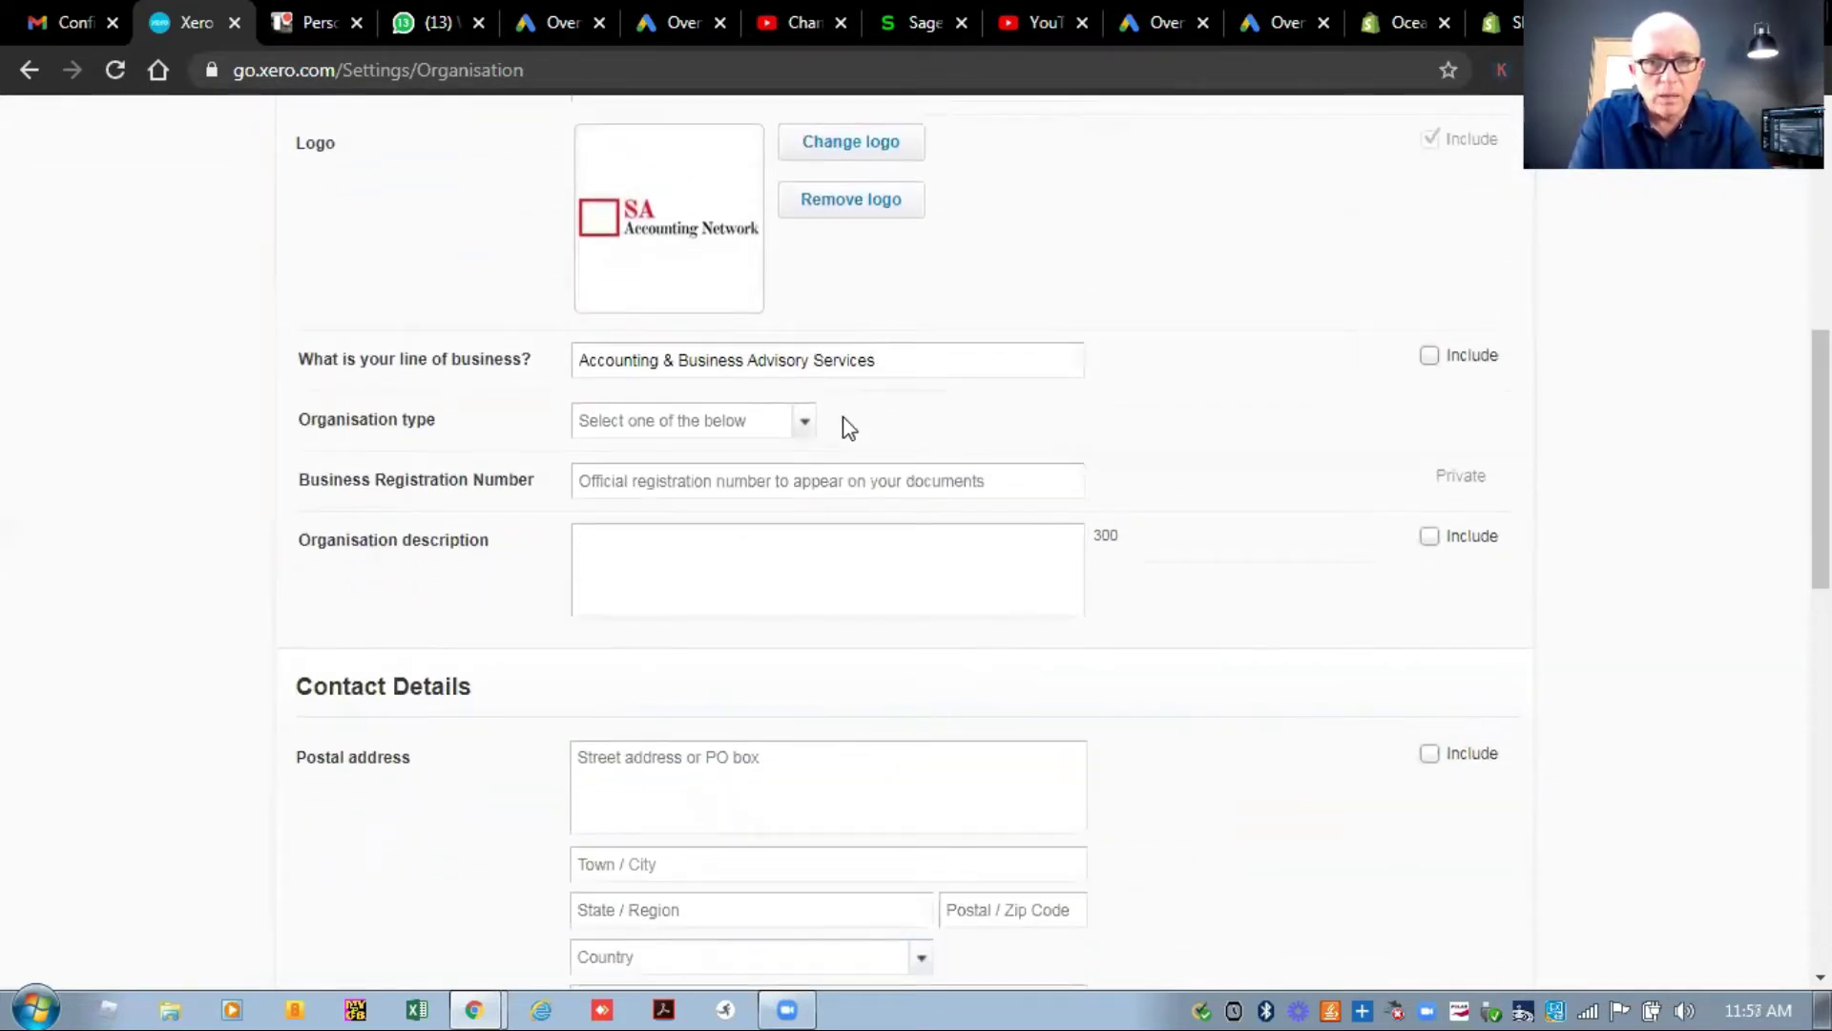
{"action": "left_click", "coordinate": [801, 421]}
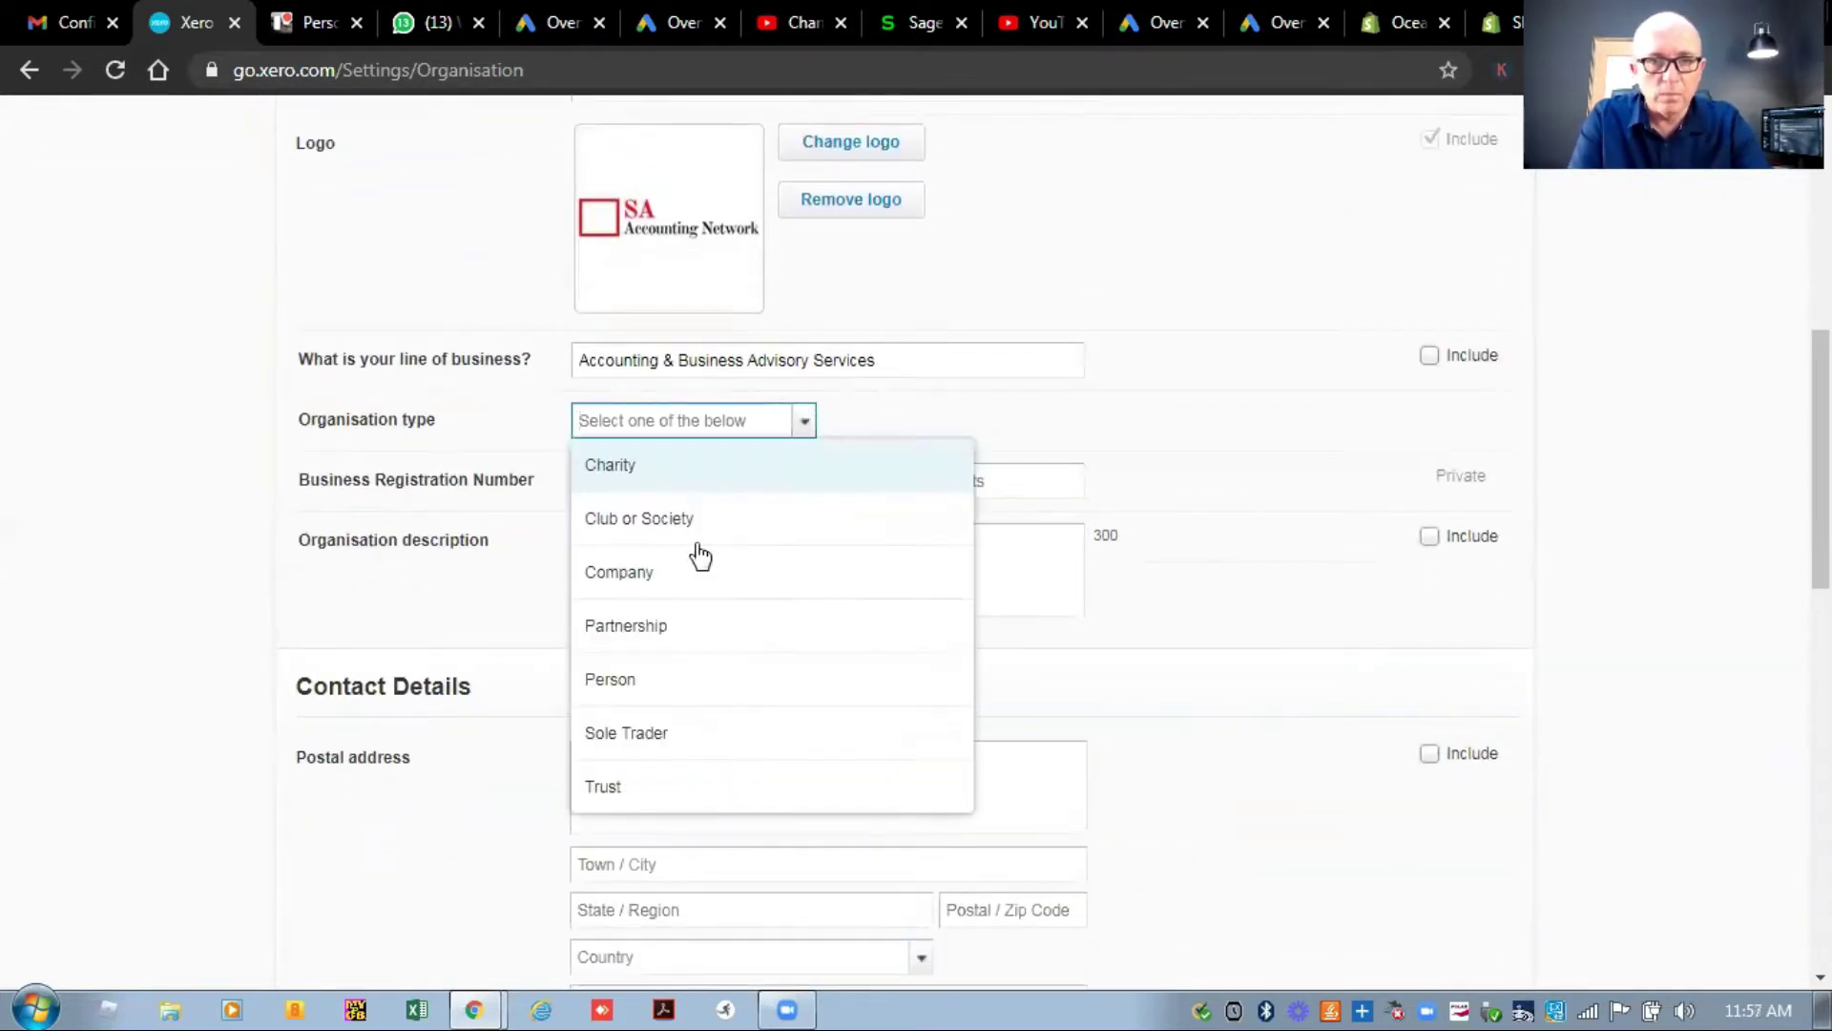
{"action": "left_click", "coordinate": [691, 578]}
{"action": "left_click", "coordinate": [647, 533]}
{"action": "type", "text": "A"}
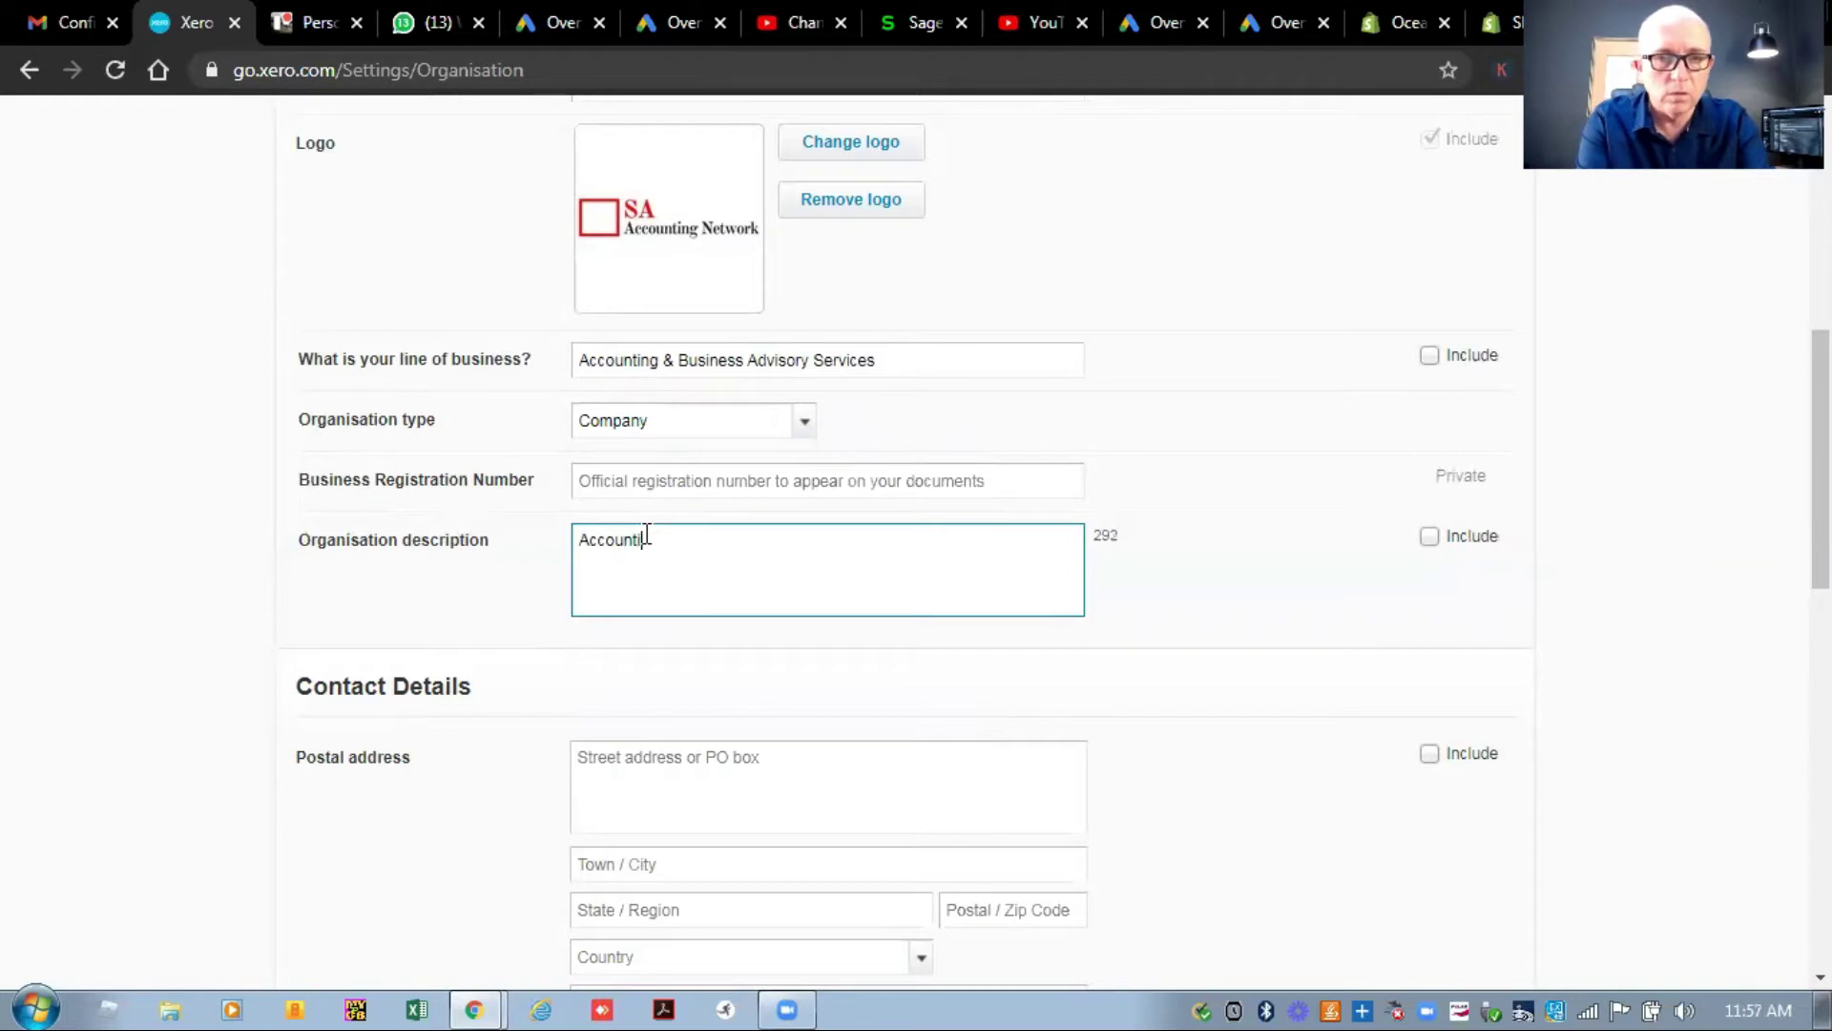
{"action": "type", "text": "ccountant and tax cons"}
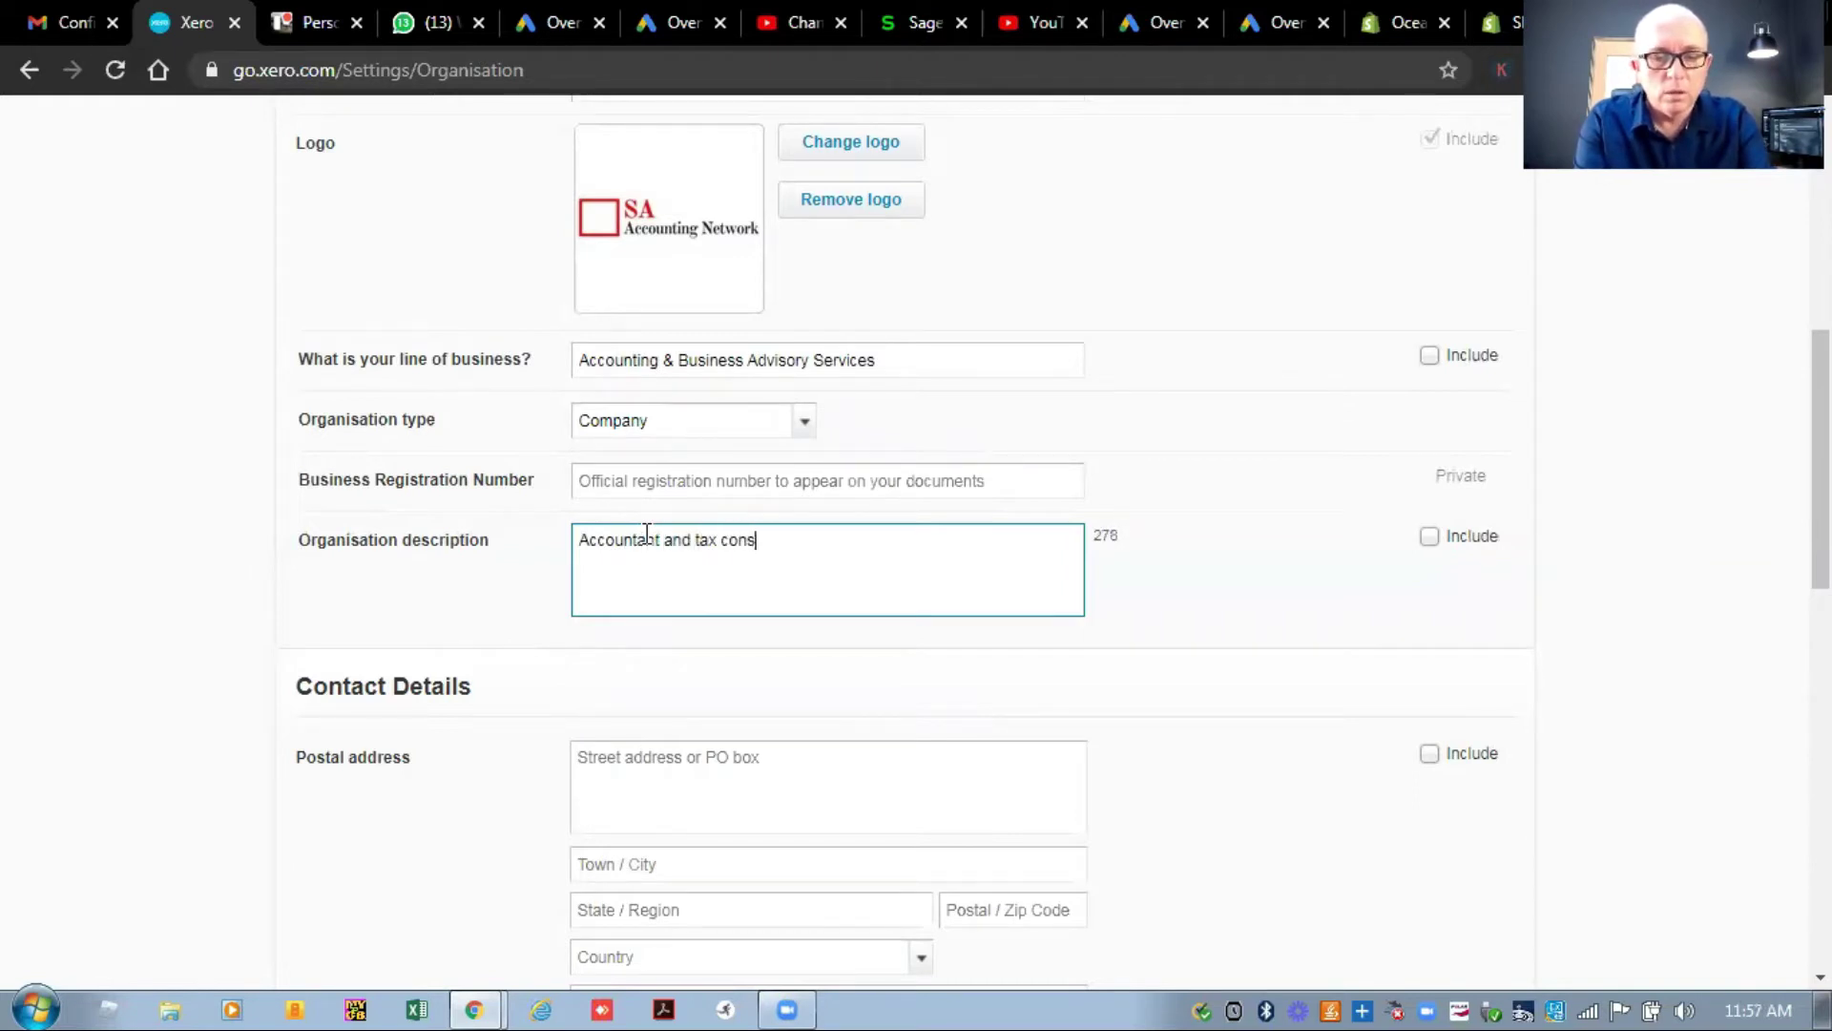
{"action": "key", "text": "Tab"}
{"action": "key", "text": "Tab"}
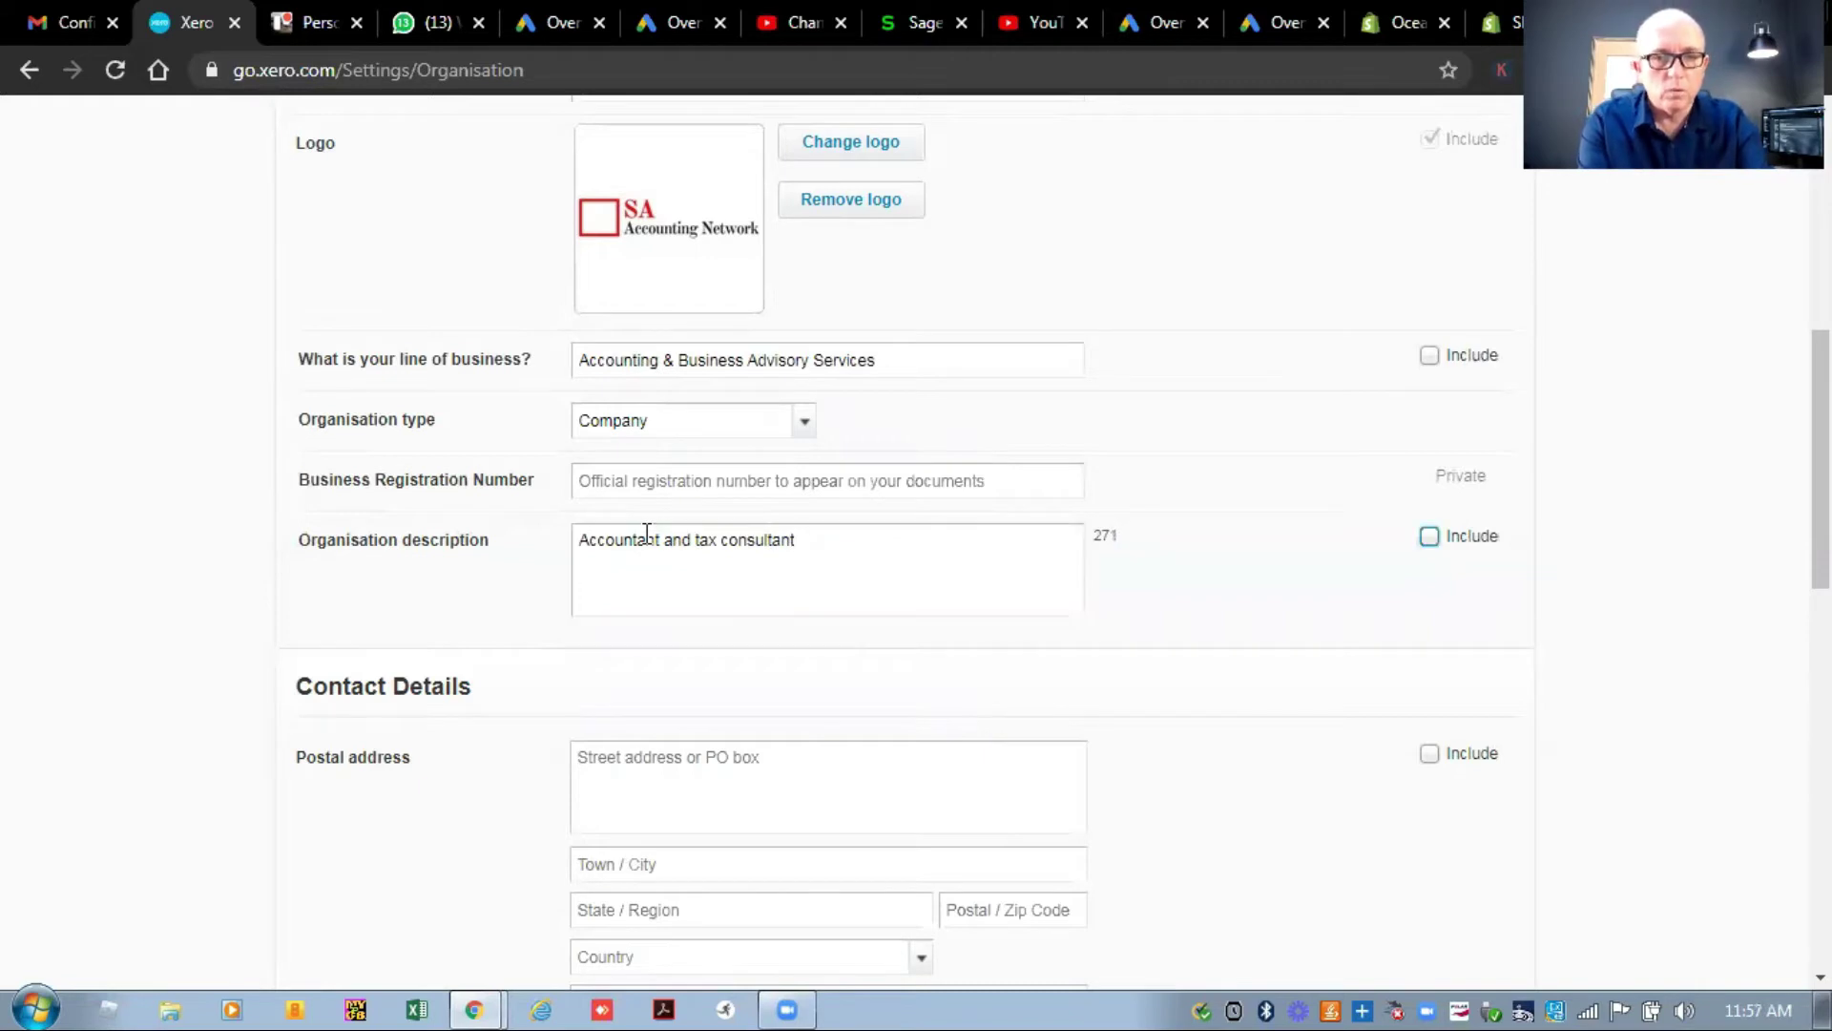
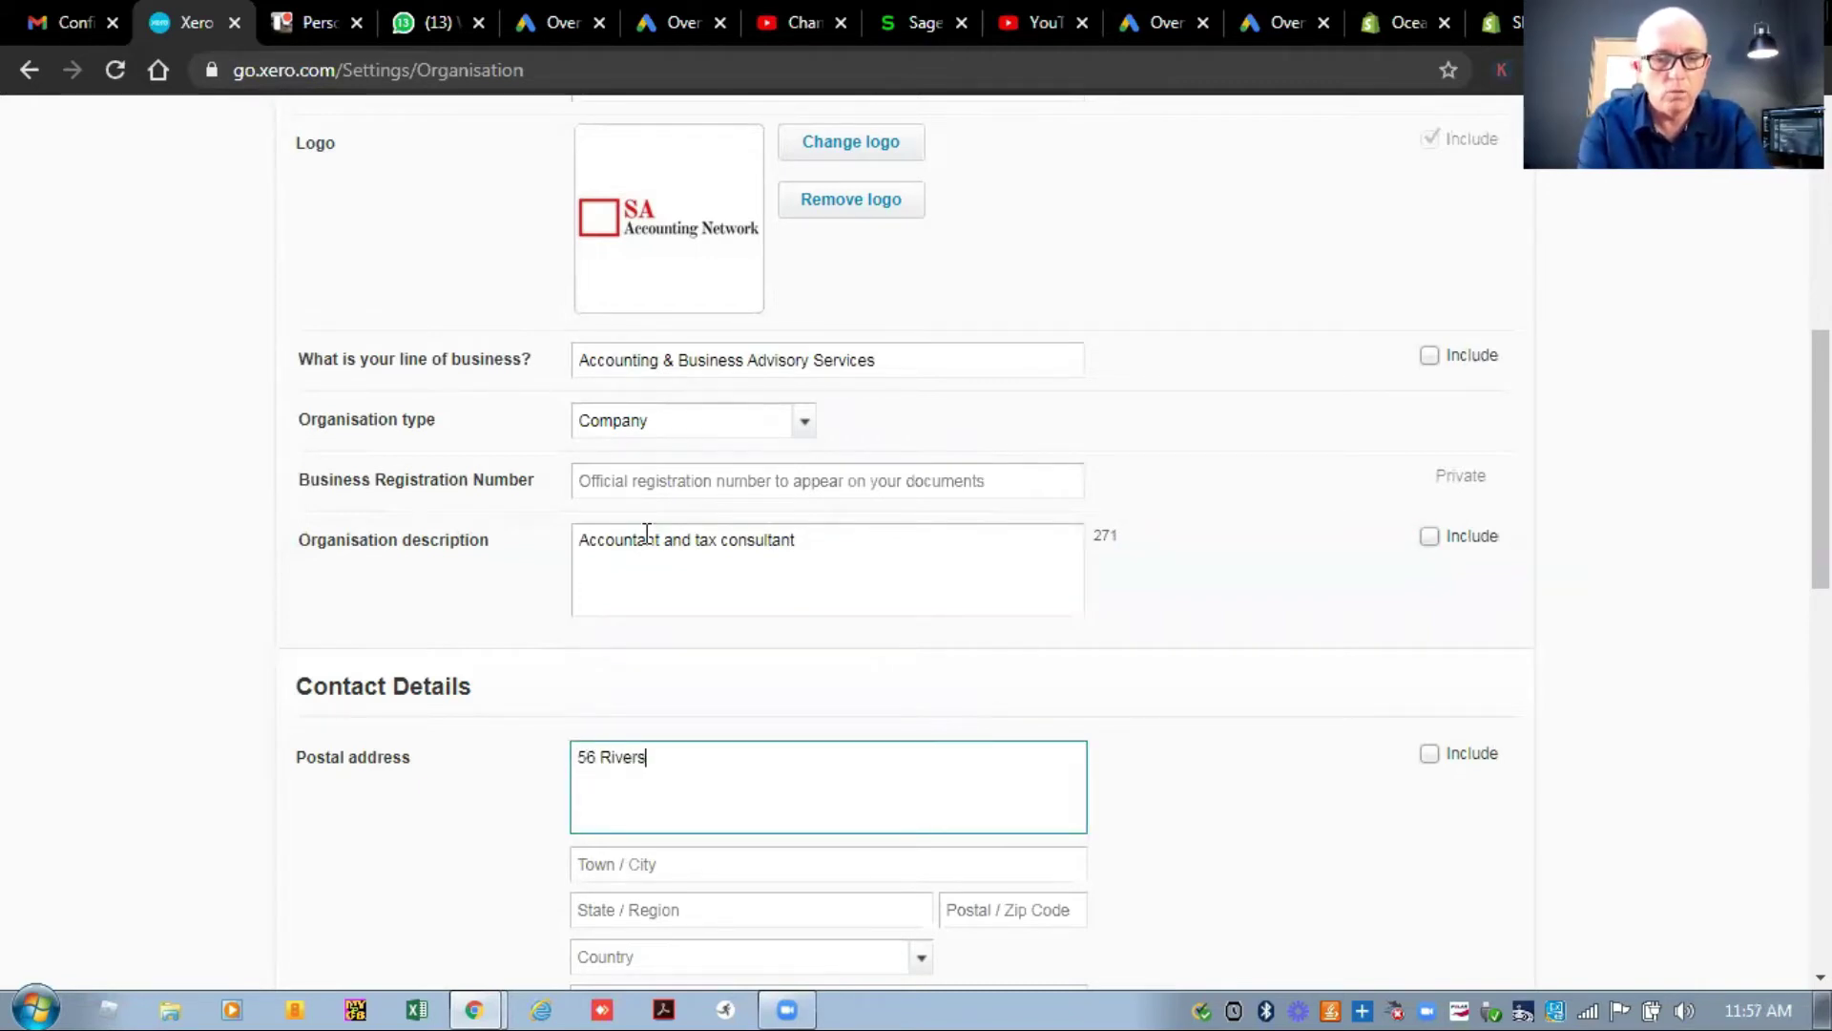
{"action": "key", "text": "Tab"}
{"action": "type", "text": "Fi"}
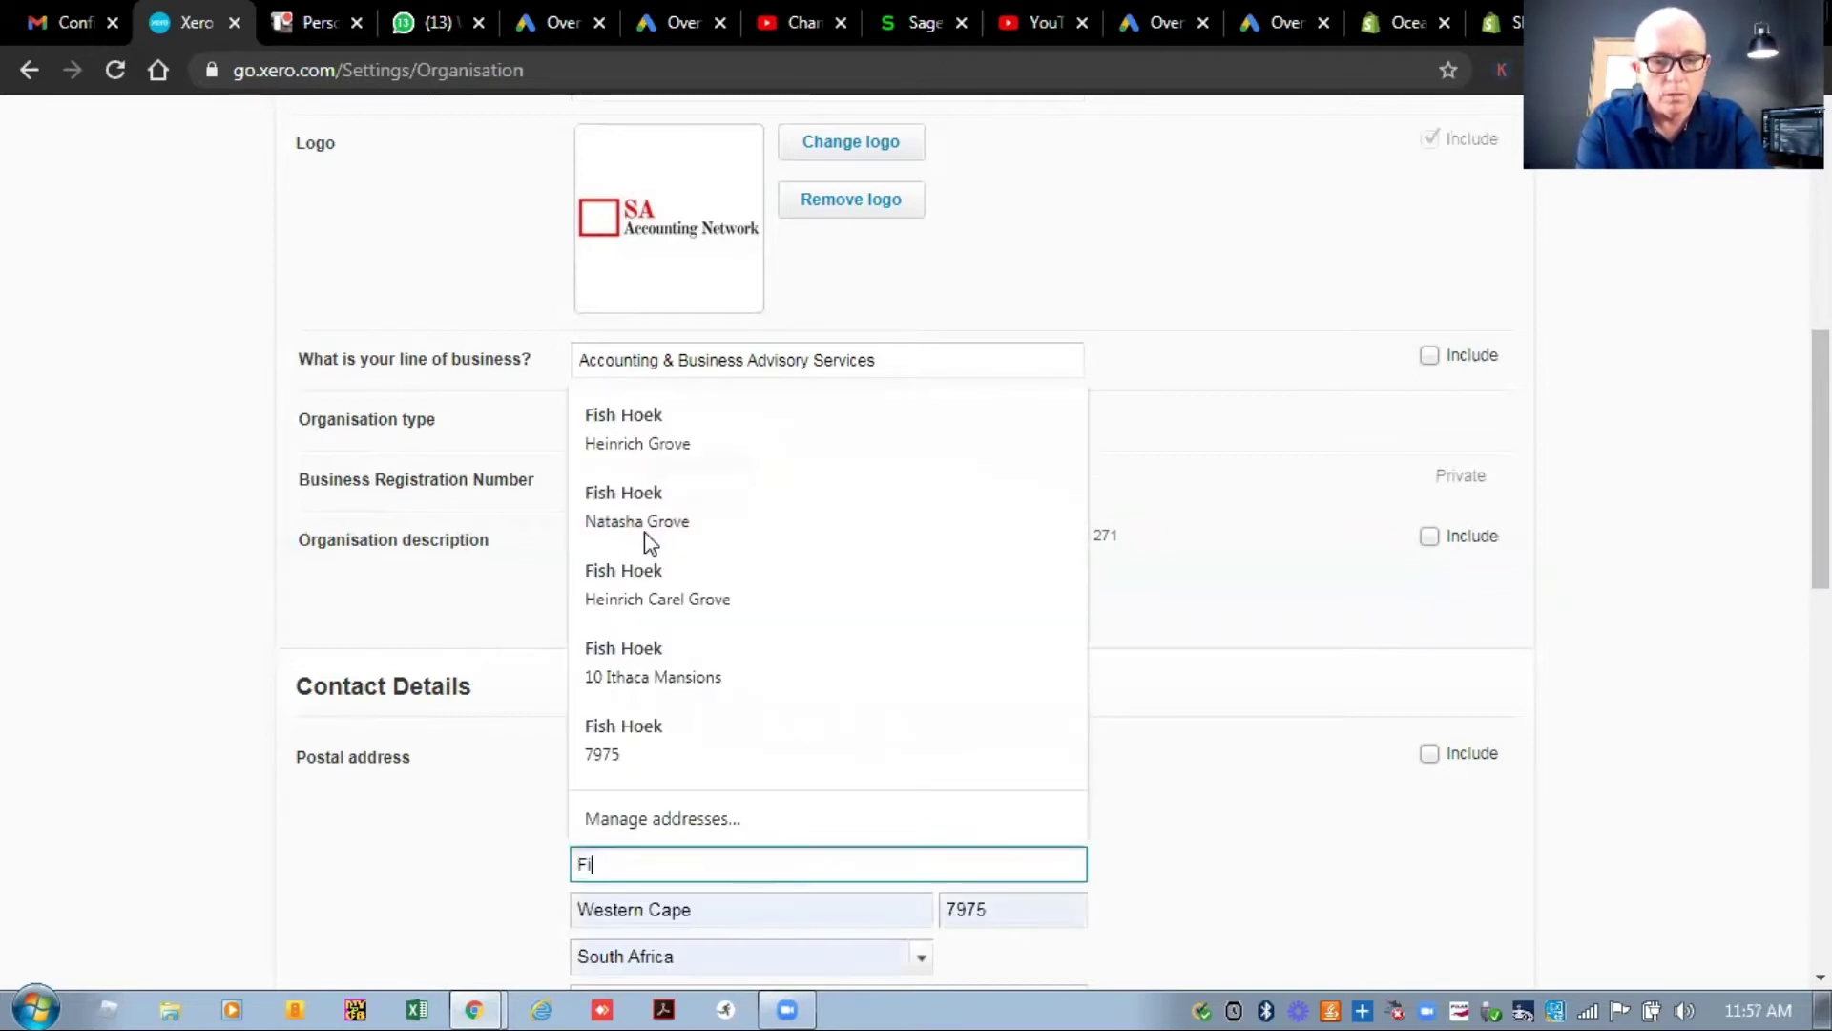
{"action": "type", "text": "sh Hoek"}
{"action": "key", "text": "Tab"}
{"action": "key", "text": "Tab"}
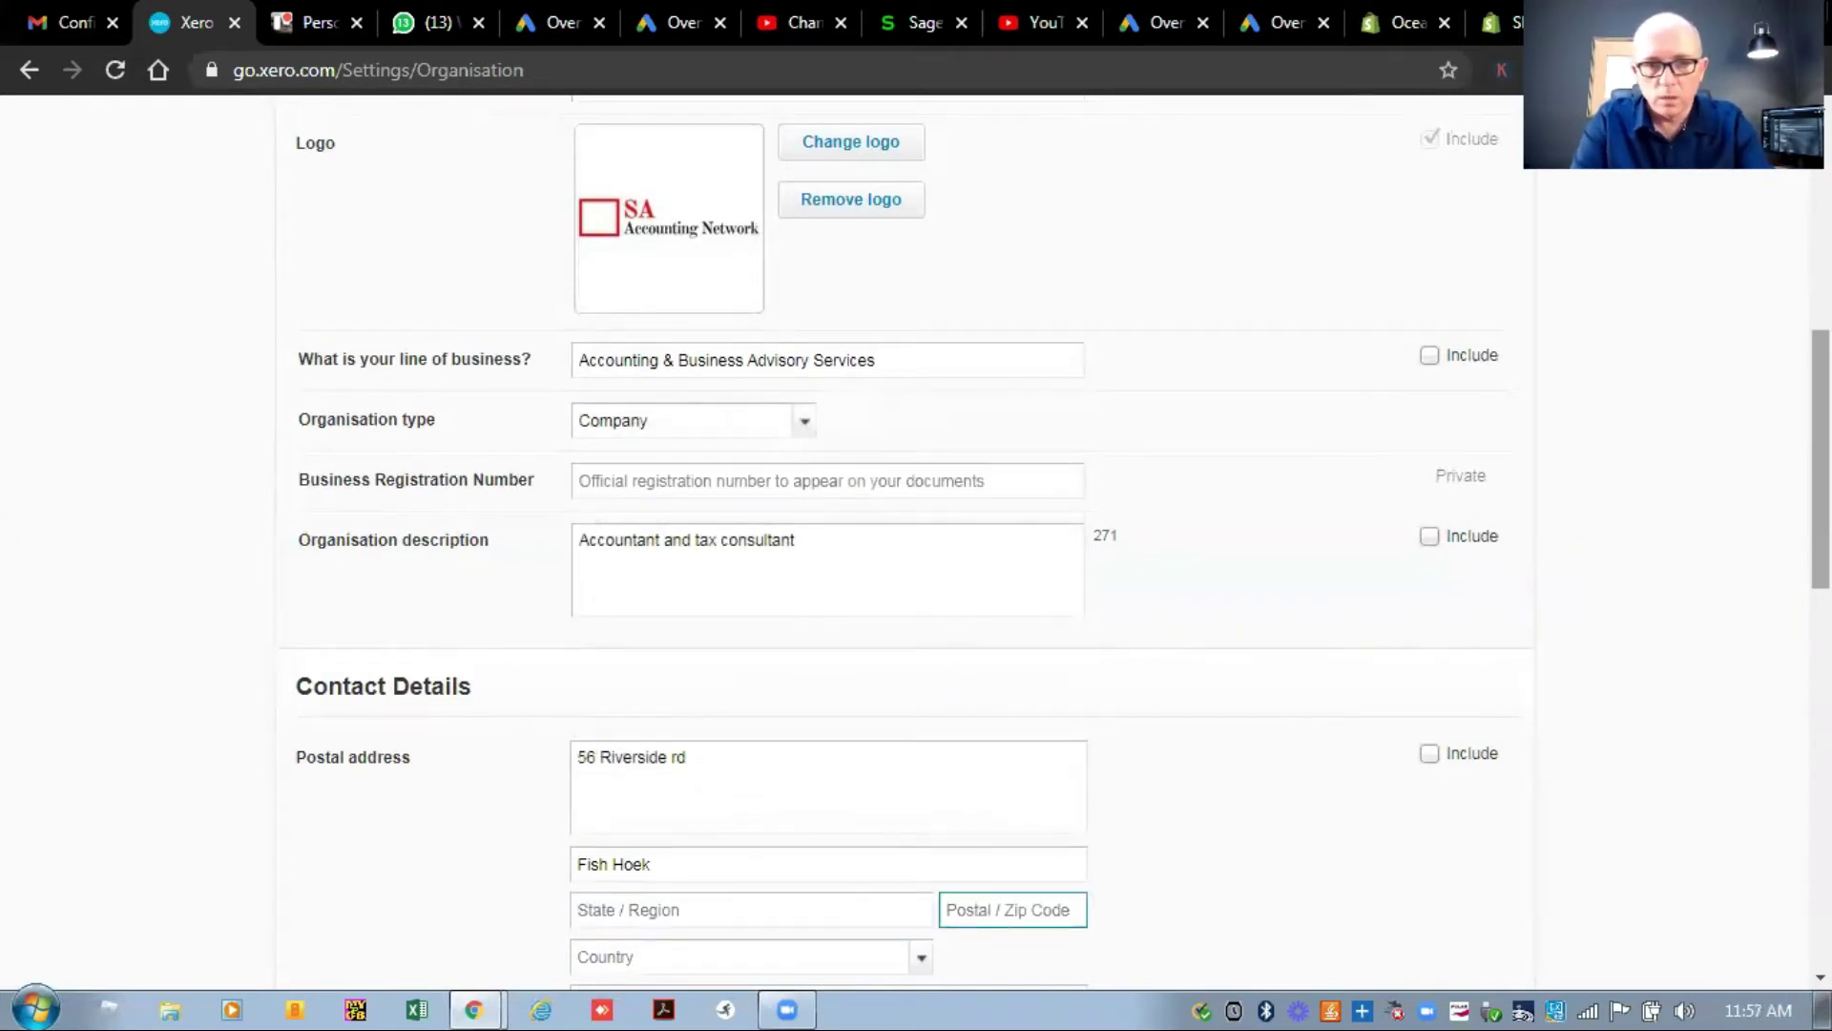
{"action": "scroll", "coordinate": [651, 531], "scroll_direction": "down", "scroll_amount": 2}
{"action": "scroll", "coordinate": [916, 544], "scroll_direction": "down", "scroll_amount": 3}
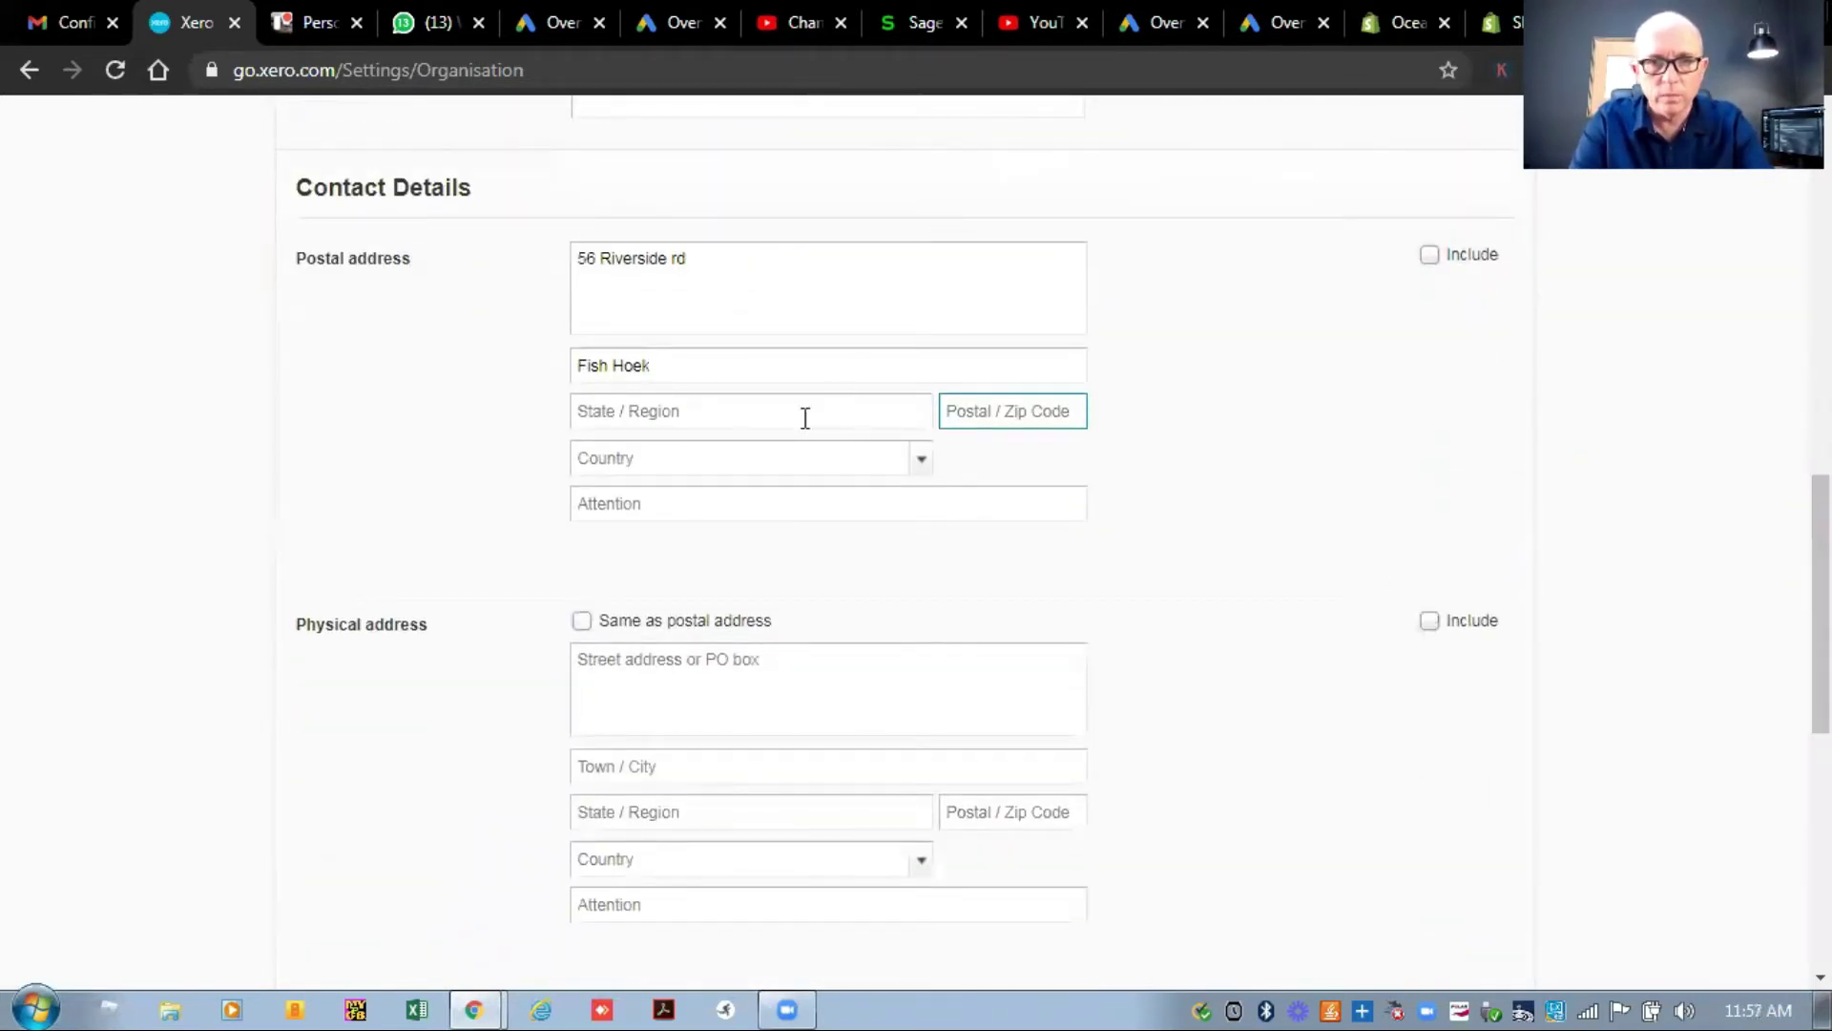
Autofill the postal region, code and country, and make the physical address the same as postal.
{"action": "left_click", "coordinate": [797, 421]}
{"action": "type", "text": "Weste"}
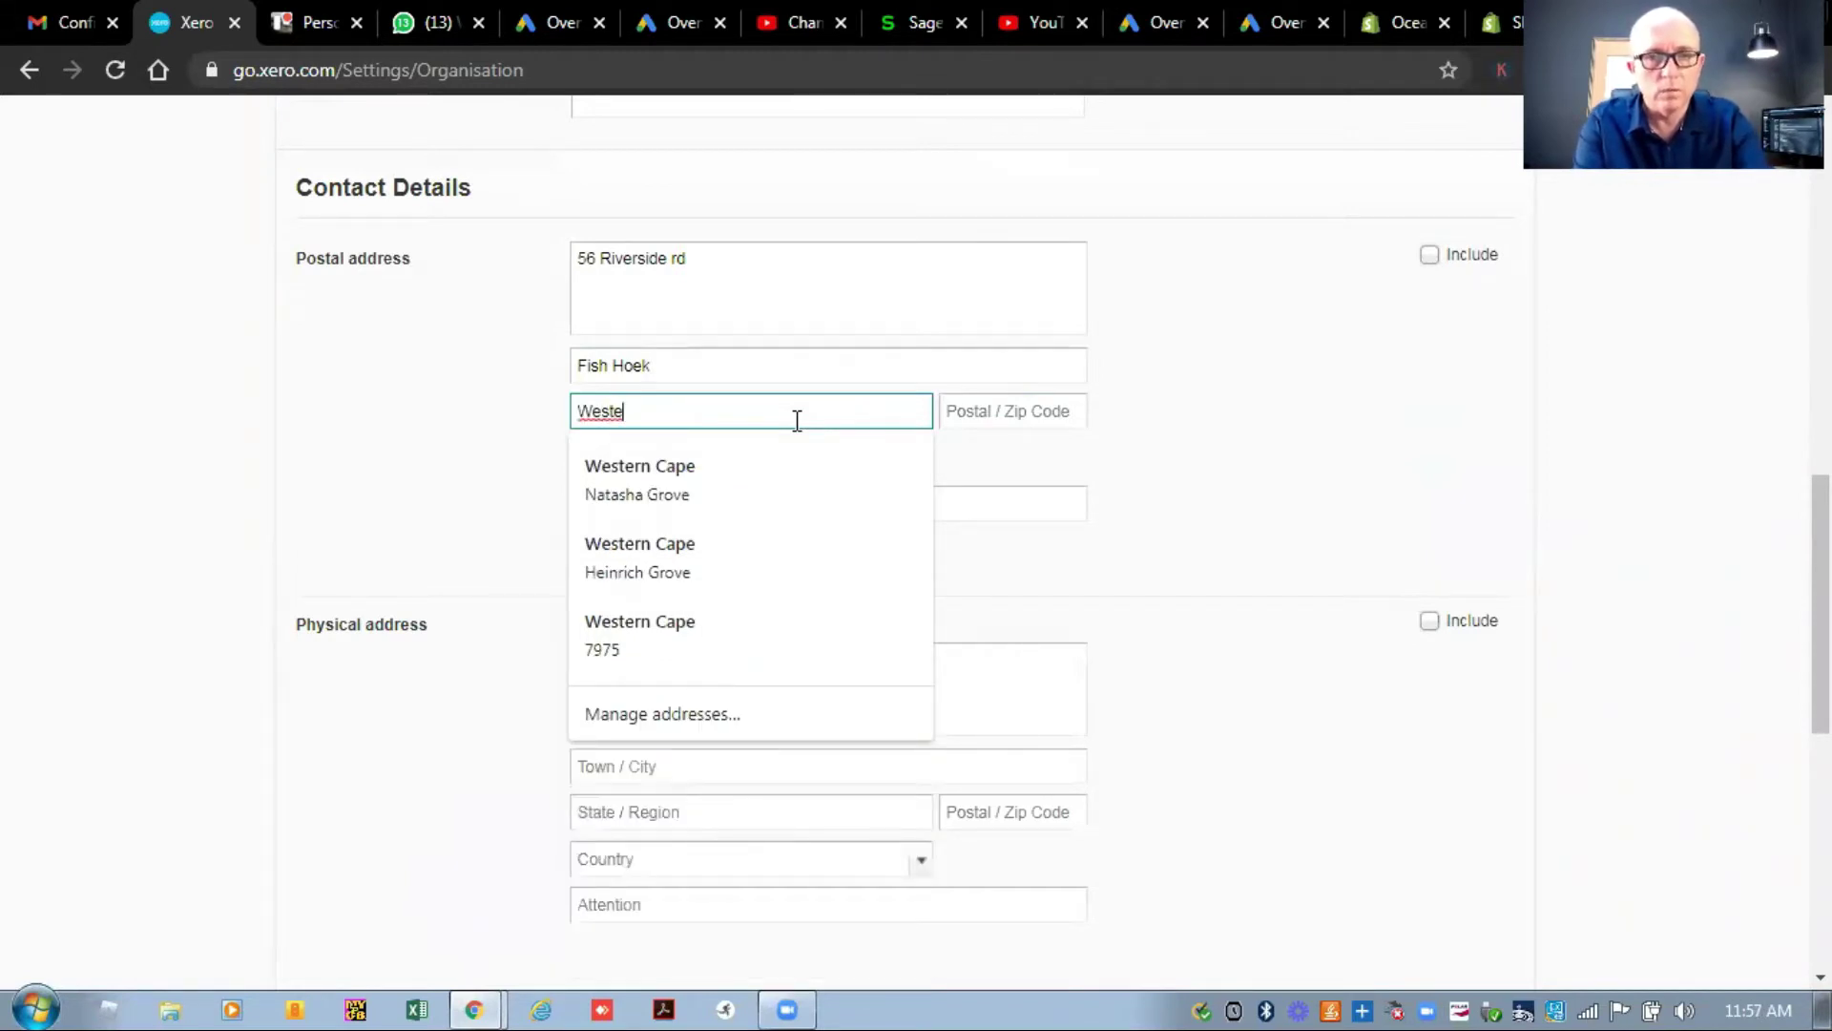
{"action": "left_click", "coordinate": [730, 583]}
{"action": "scroll", "coordinate": [474, 449], "scroll_direction": "up", "scroll_amount": 1}
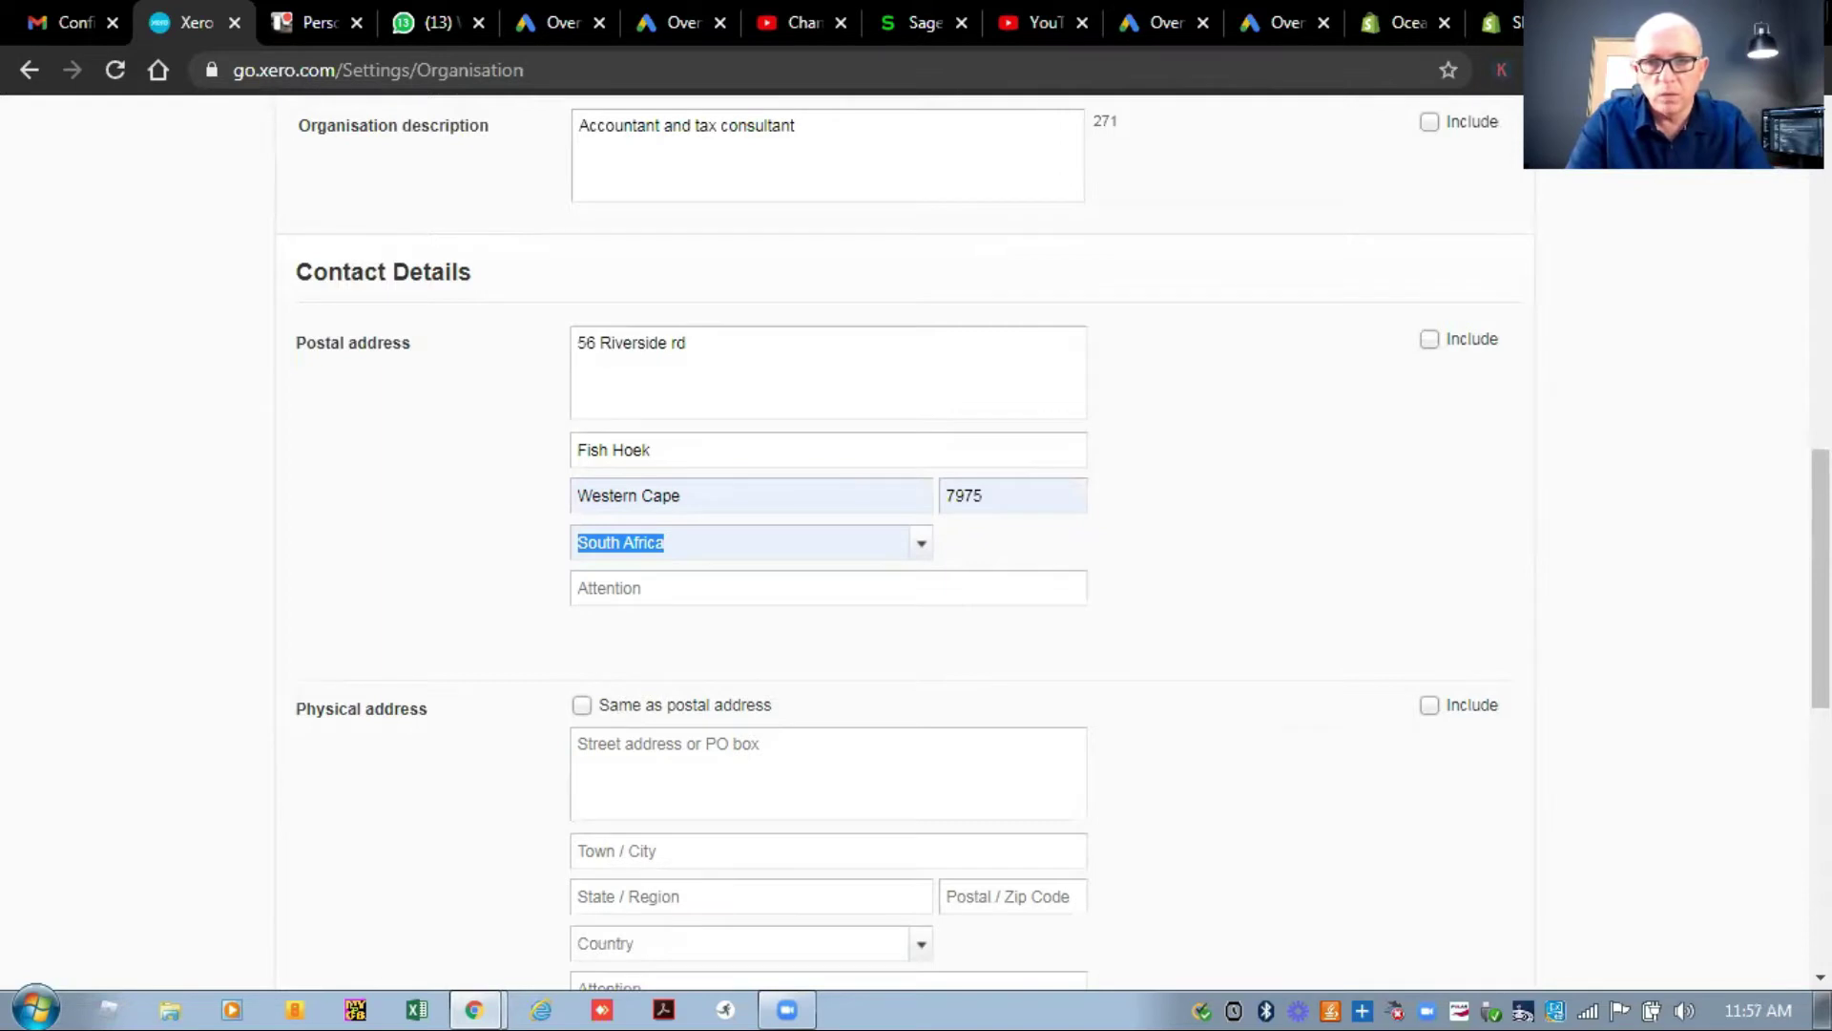
{"action": "scroll", "coordinate": [1821, 573], "scroll_direction": "down", "scroll_amount": 3}
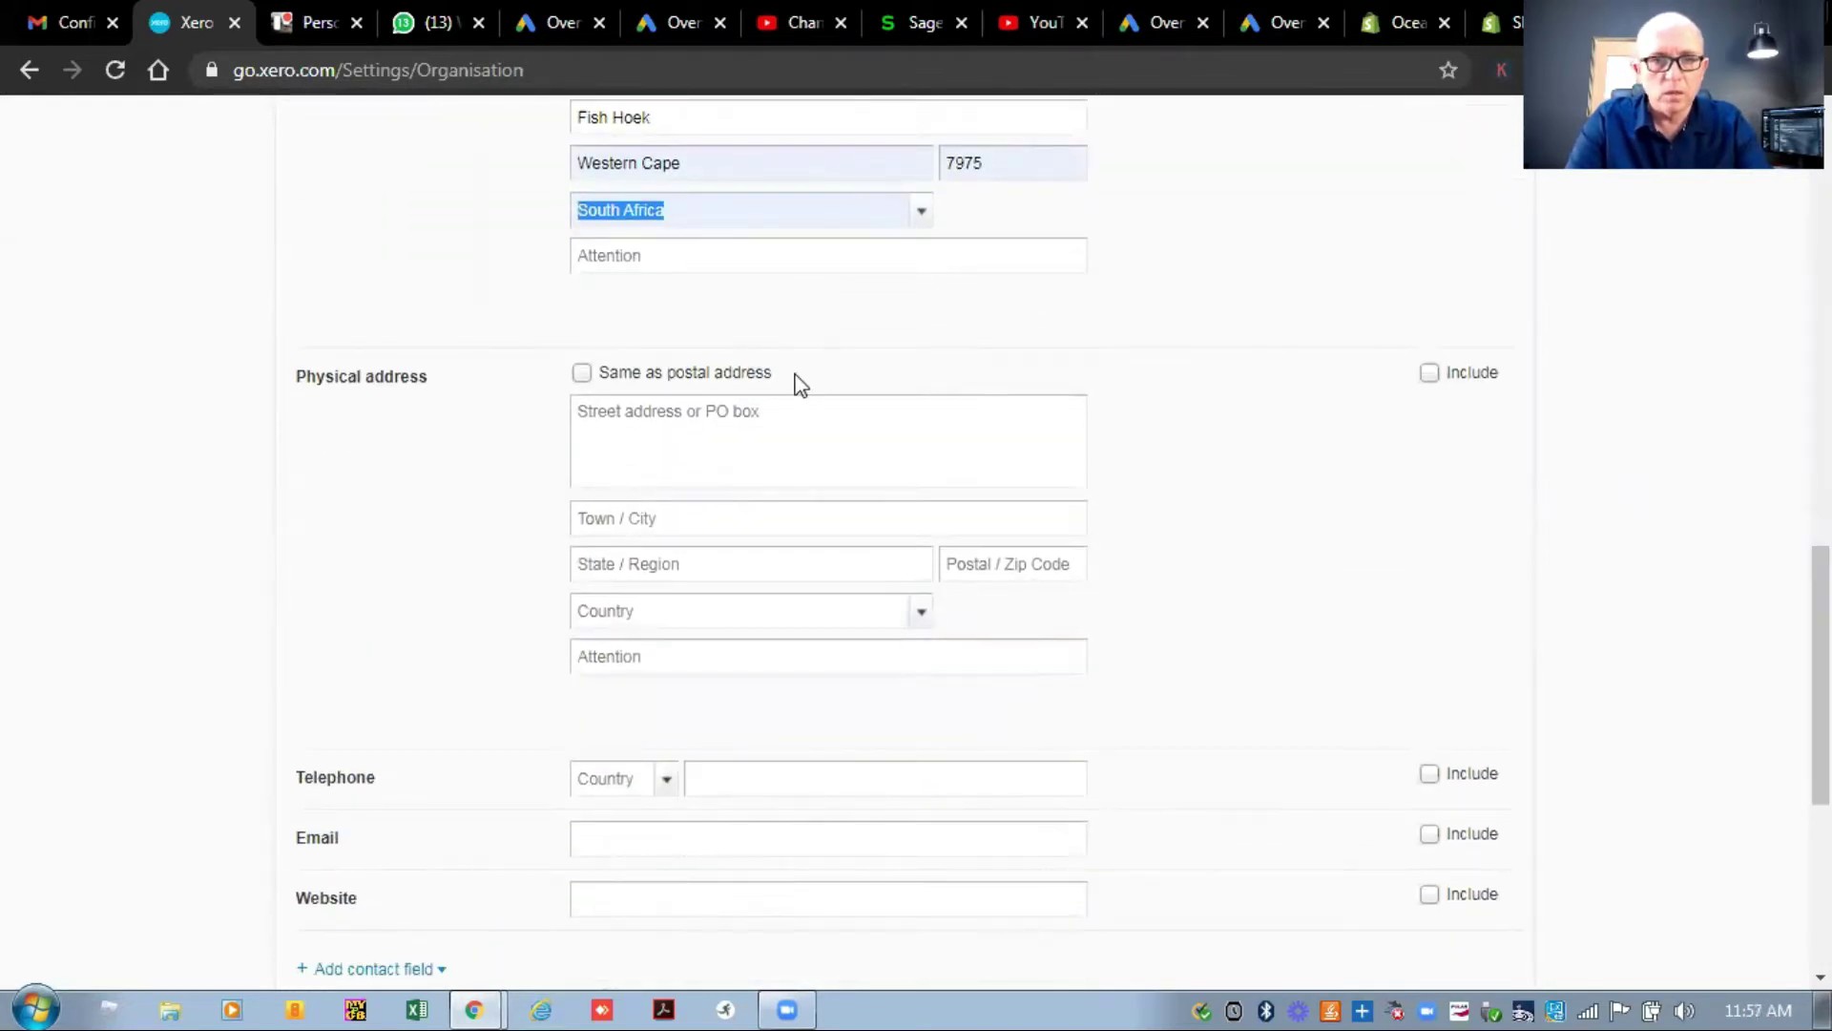
{"action": "left_click", "coordinate": [582, 373]}
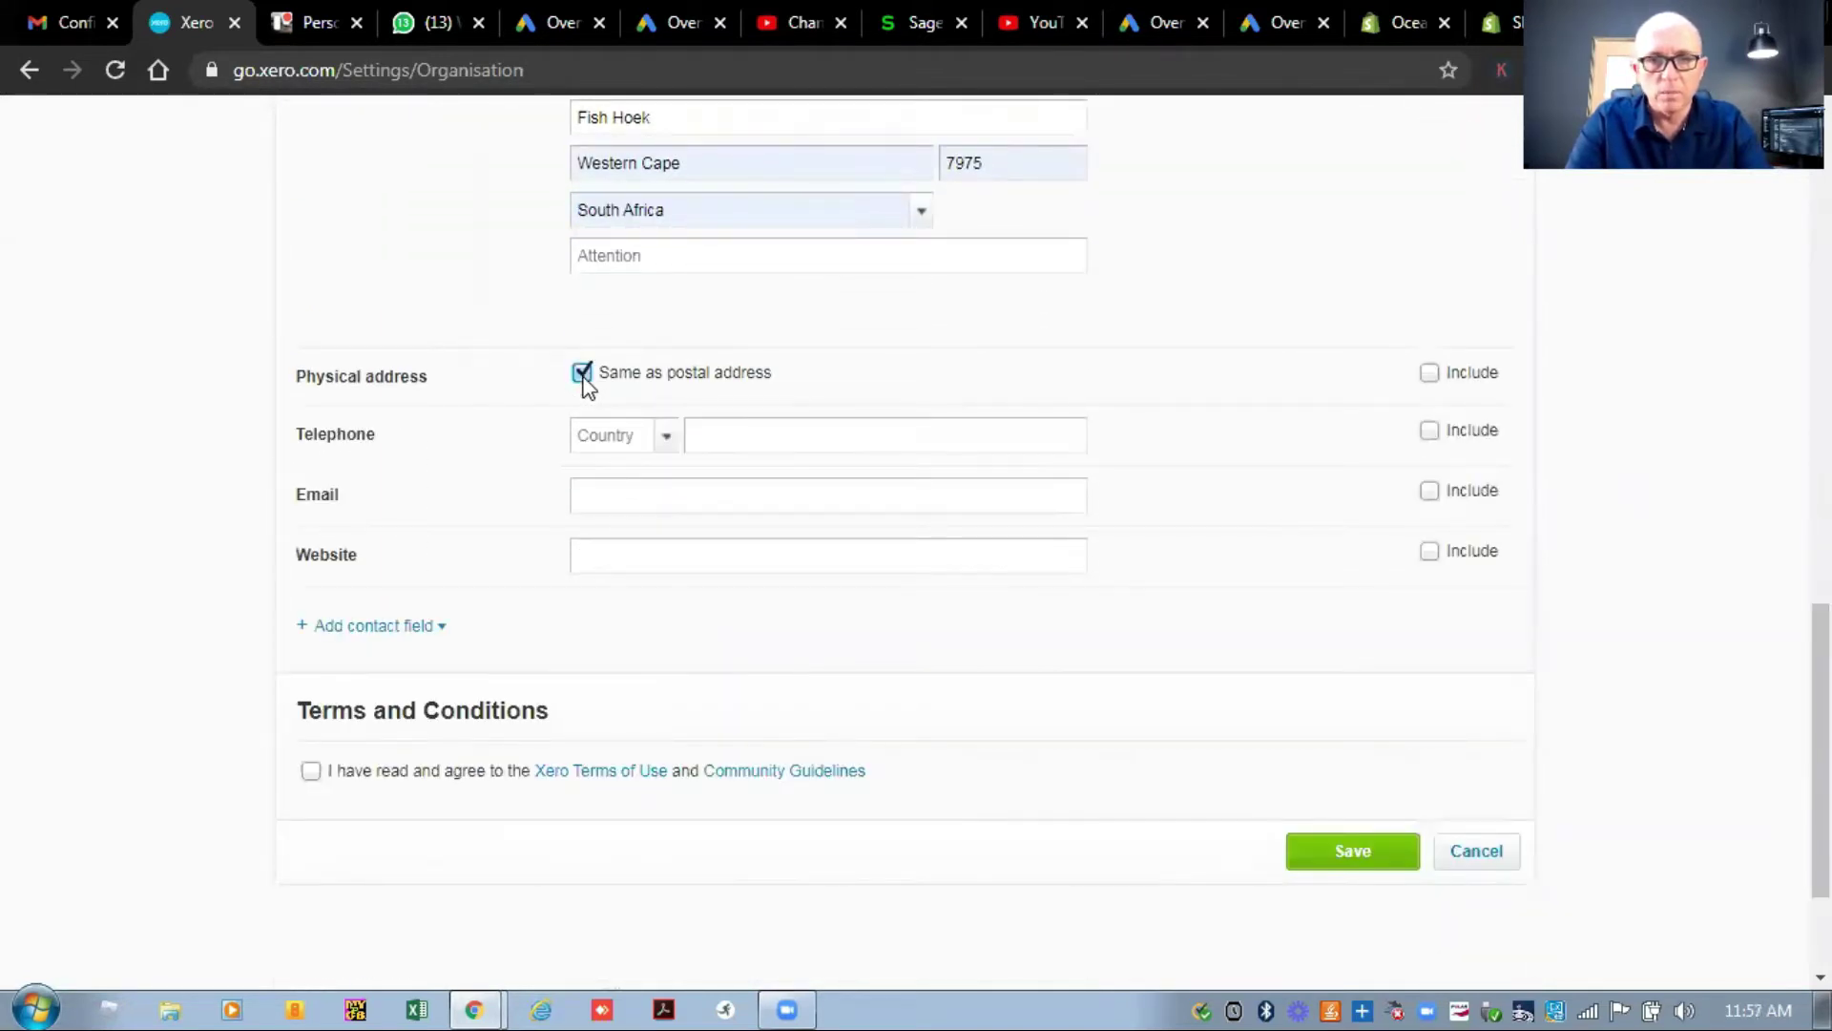
Set the telephone country code to South Africa (+27).
{"action": "left_click", "coordinate": [668, 439]}
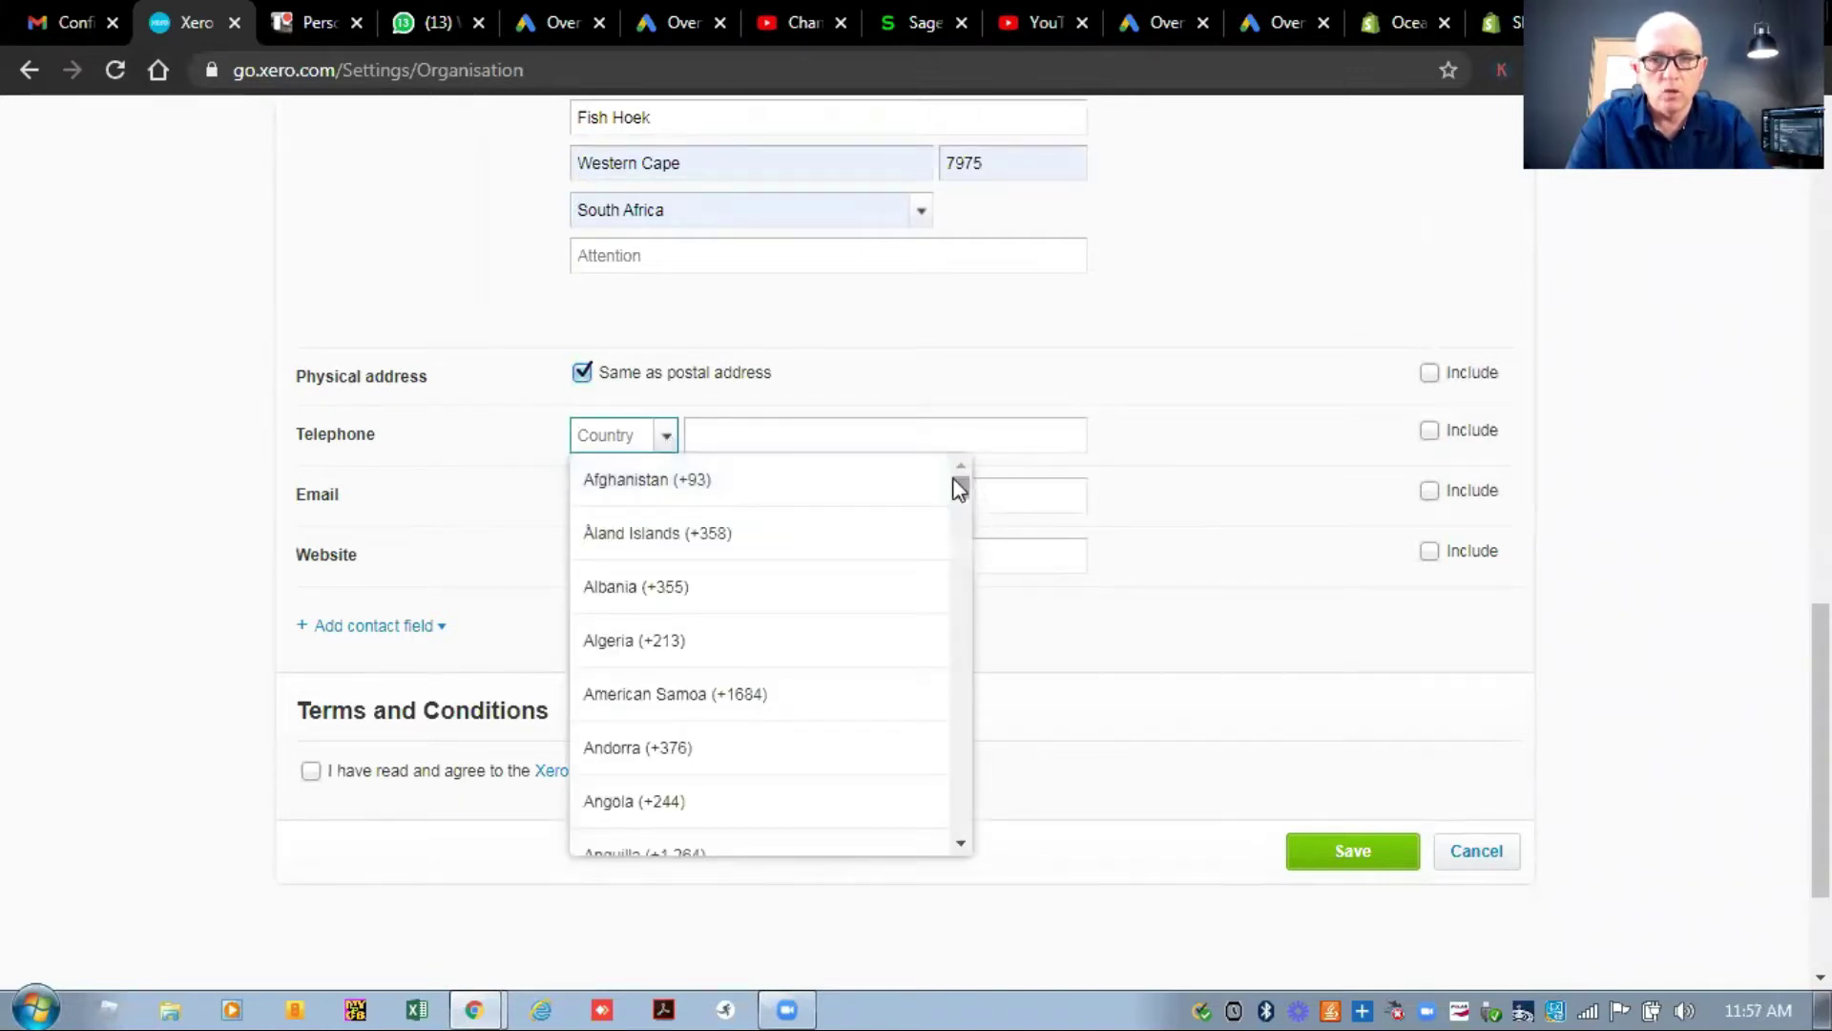
{"action": "left_click_drag", "start_coordinate": [959, 482], "coordinate": [971, 773]}
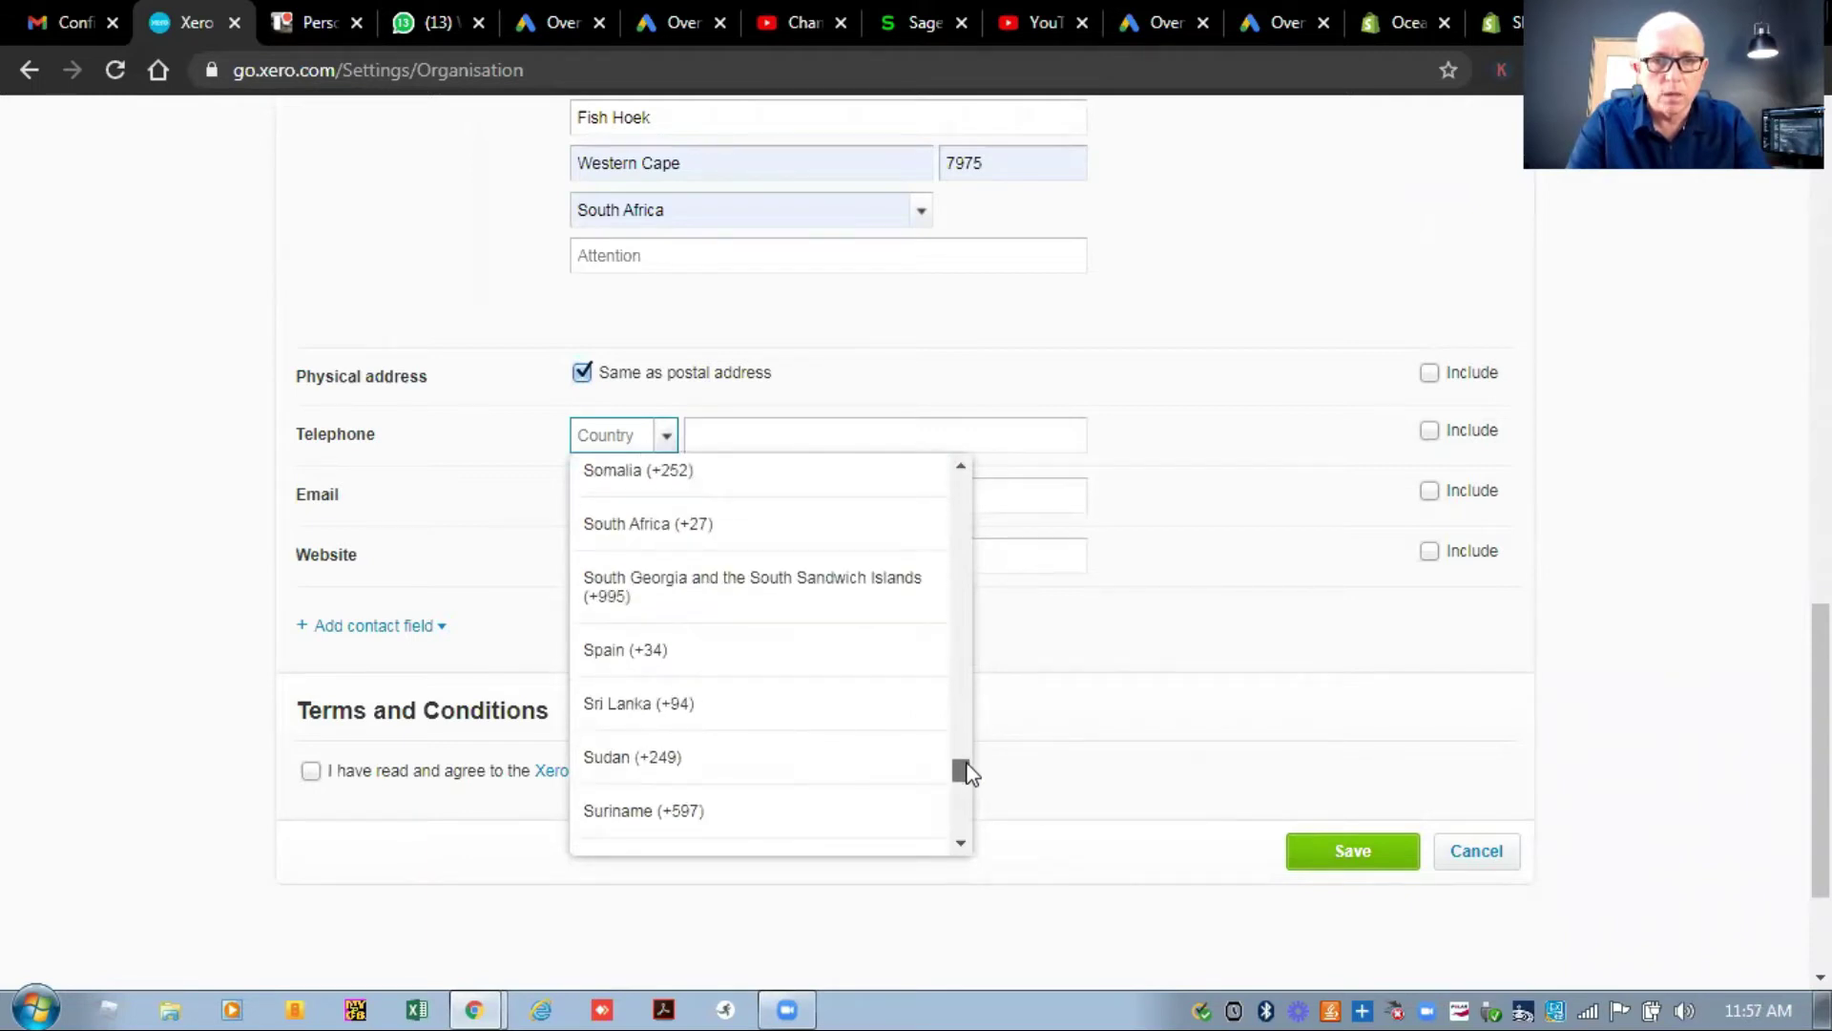
{"action": "left_click_drag", "start_coordinate": [971, 774], "coordinate": [970, 765]}
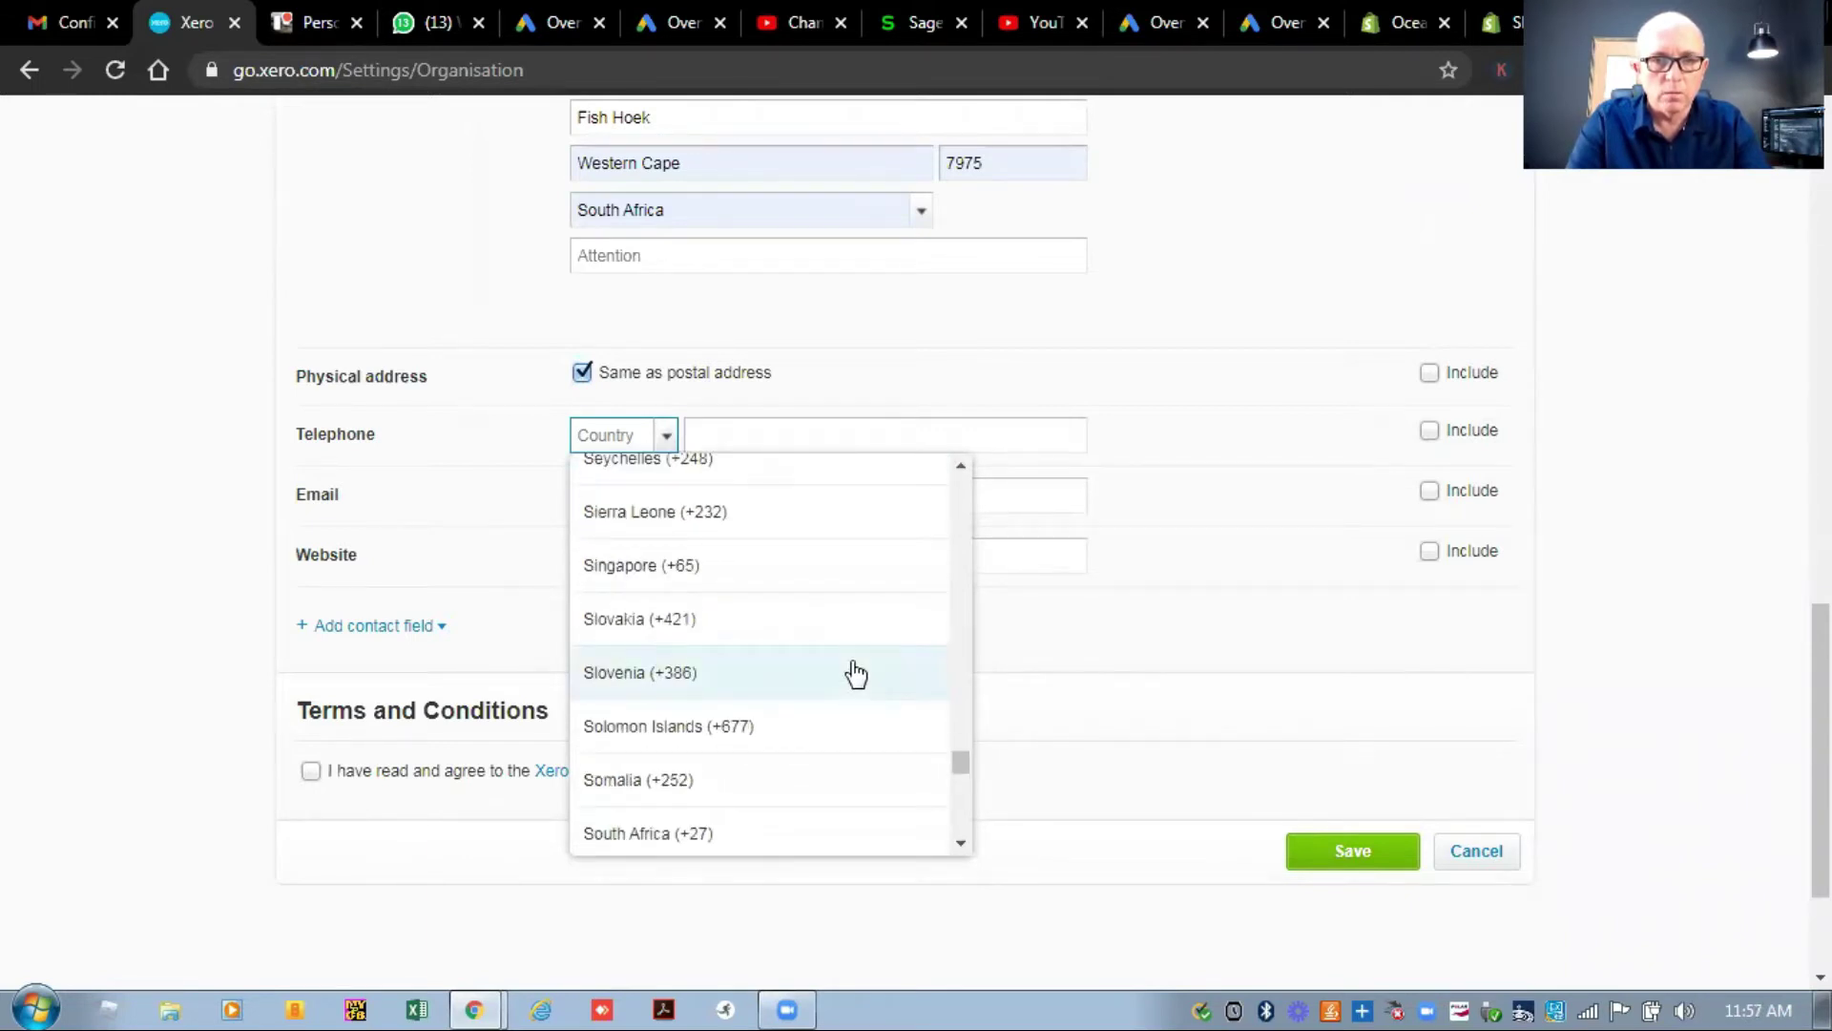
{"action": "left_click", "coordinate": [805, 845]}
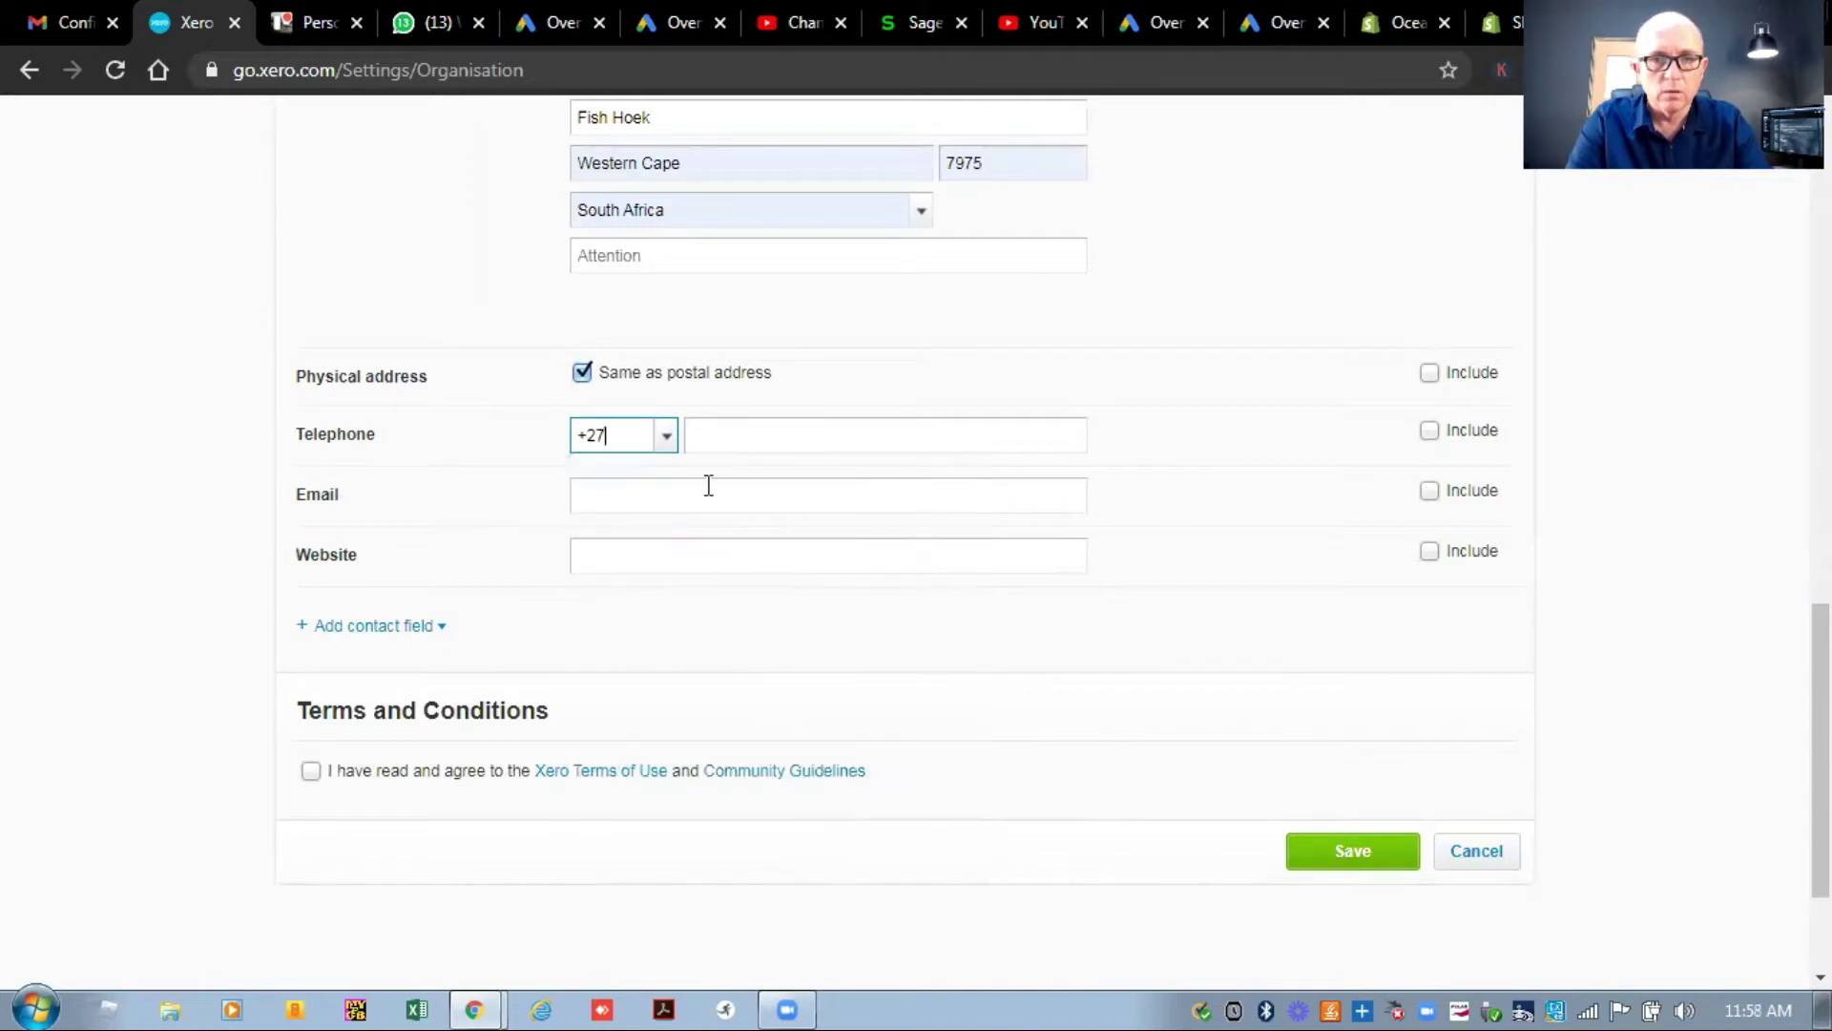
Enter the telephone number and email address, and agree to the terms of use.
{"action": "left_click", "coordinate": [717, 433]}
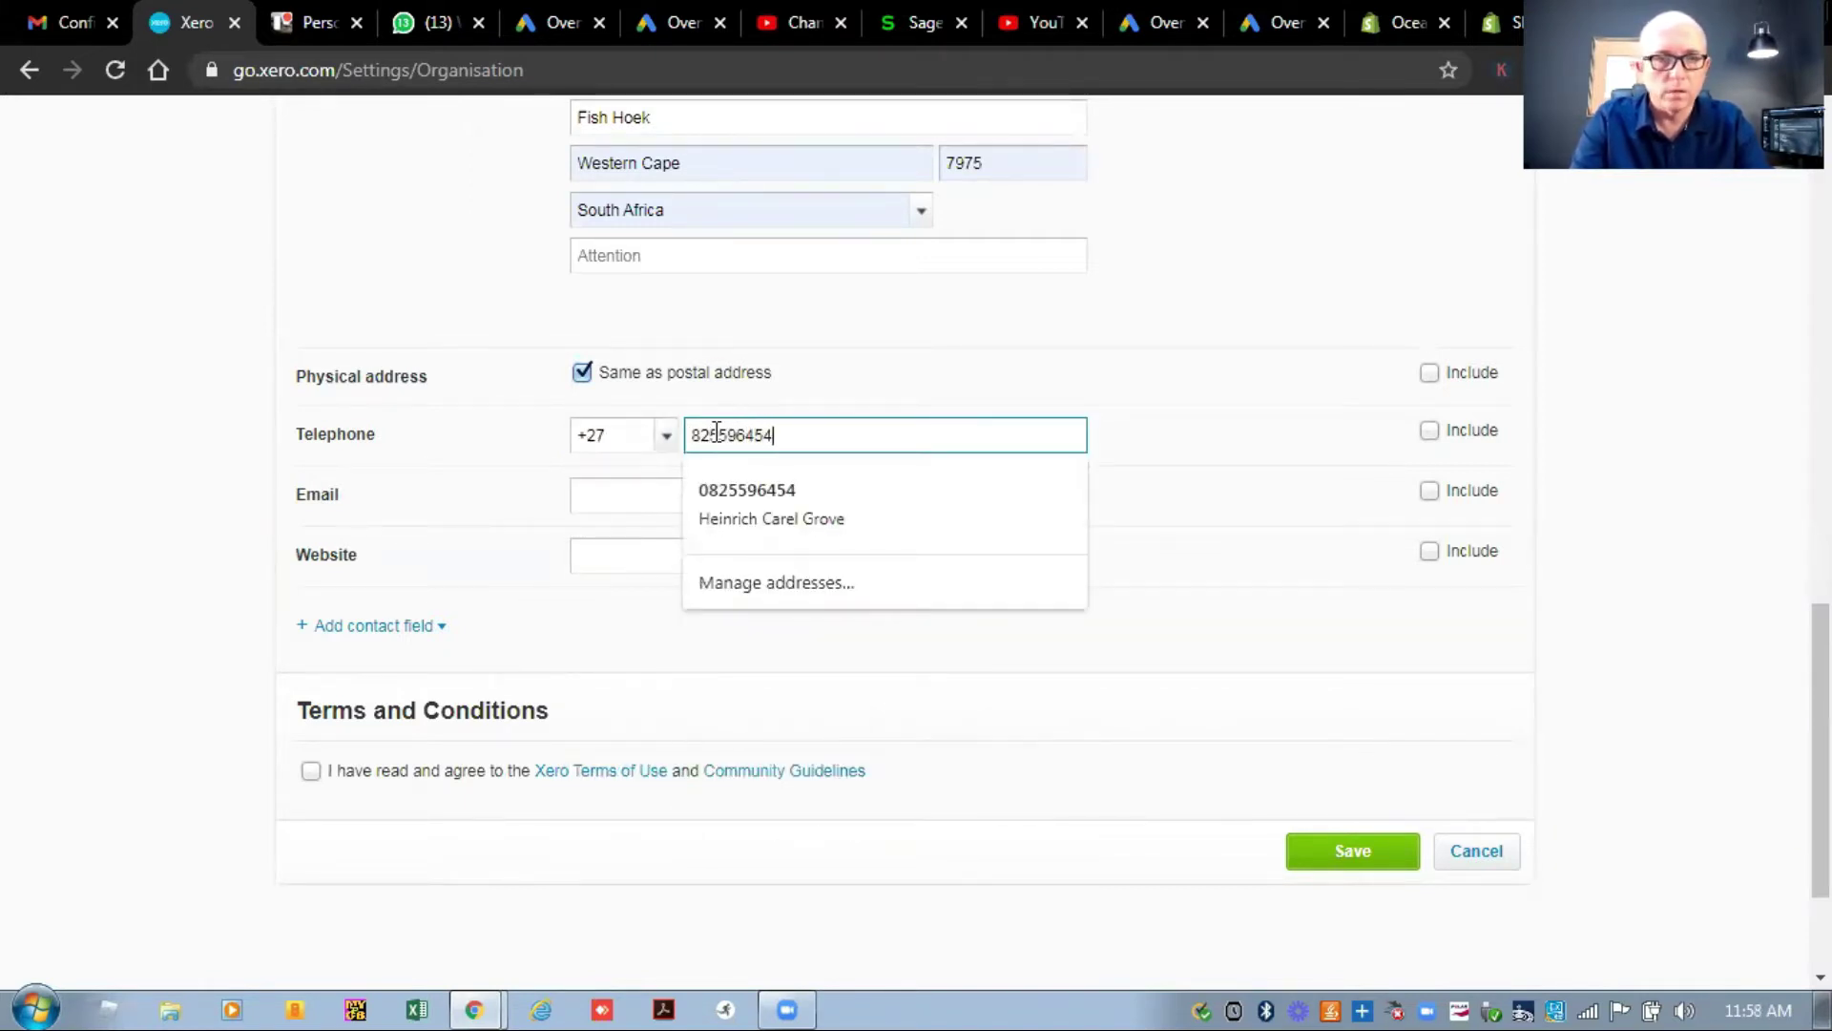
{"action": "key", "text": "Tab"}
{"action": "key", "text": "Tab"}
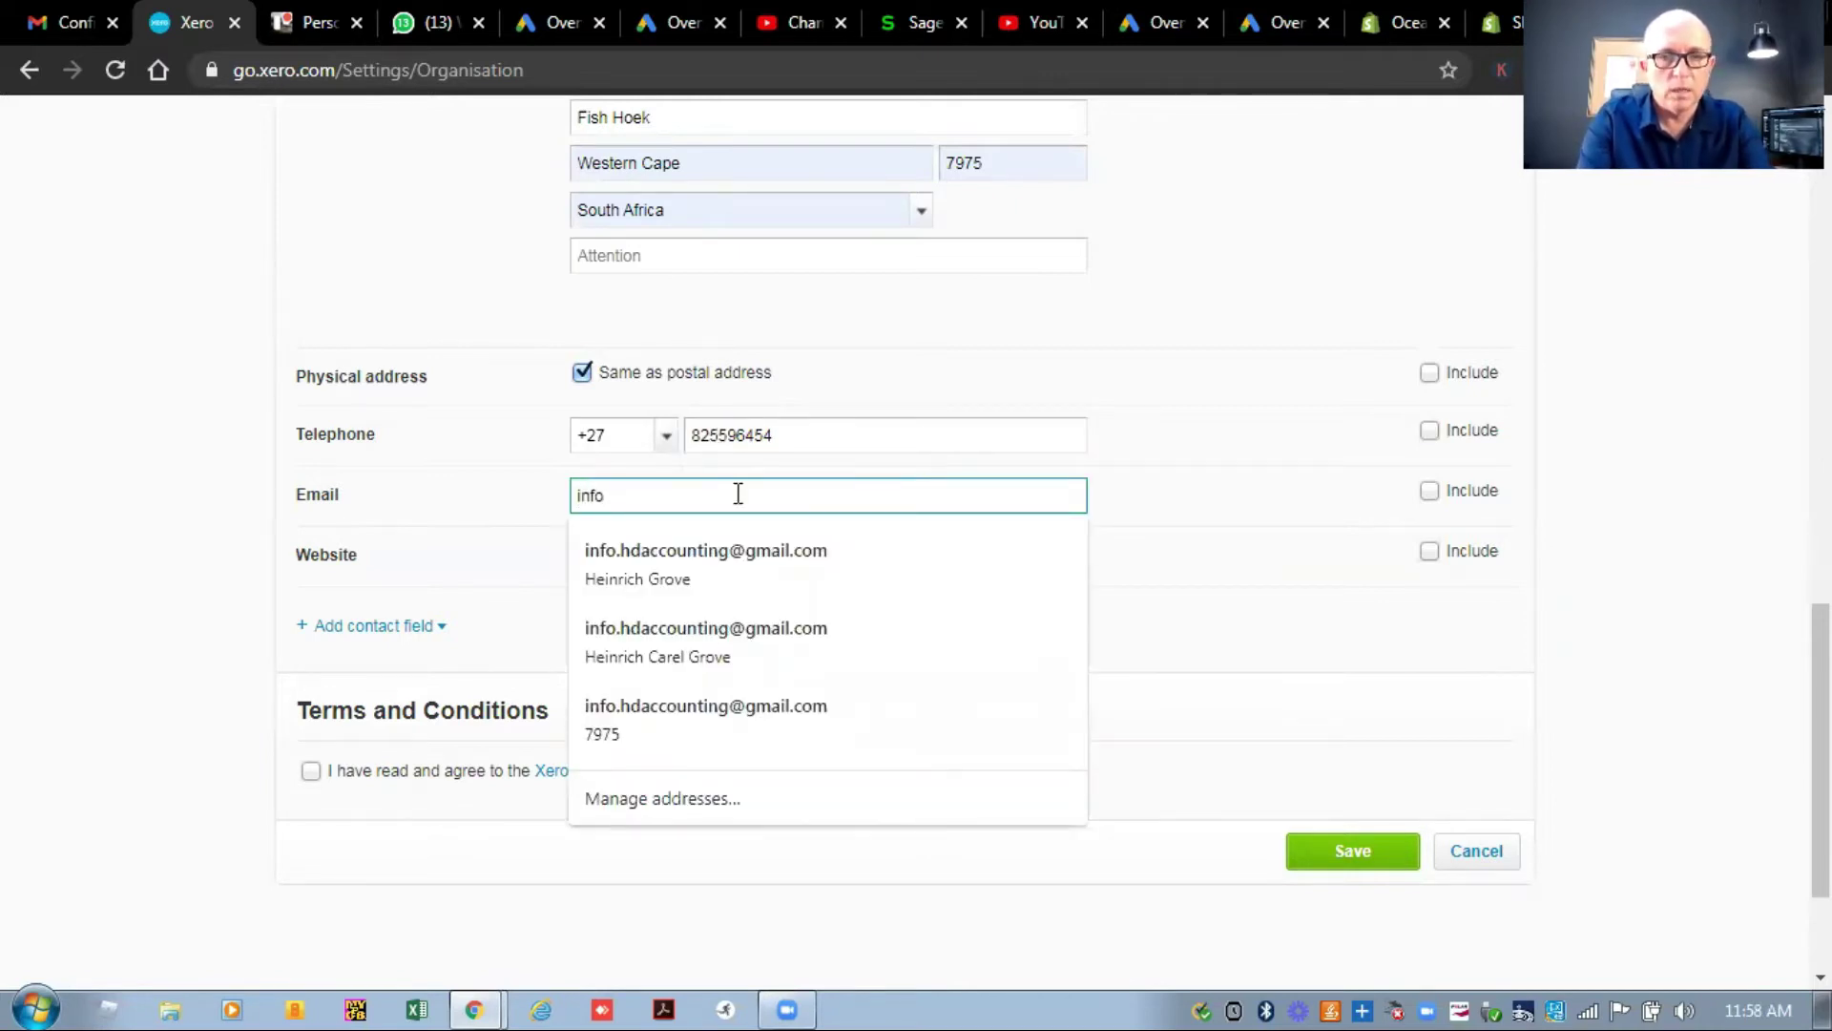
{"action": "left_click", "coordinate": [741, 542]}
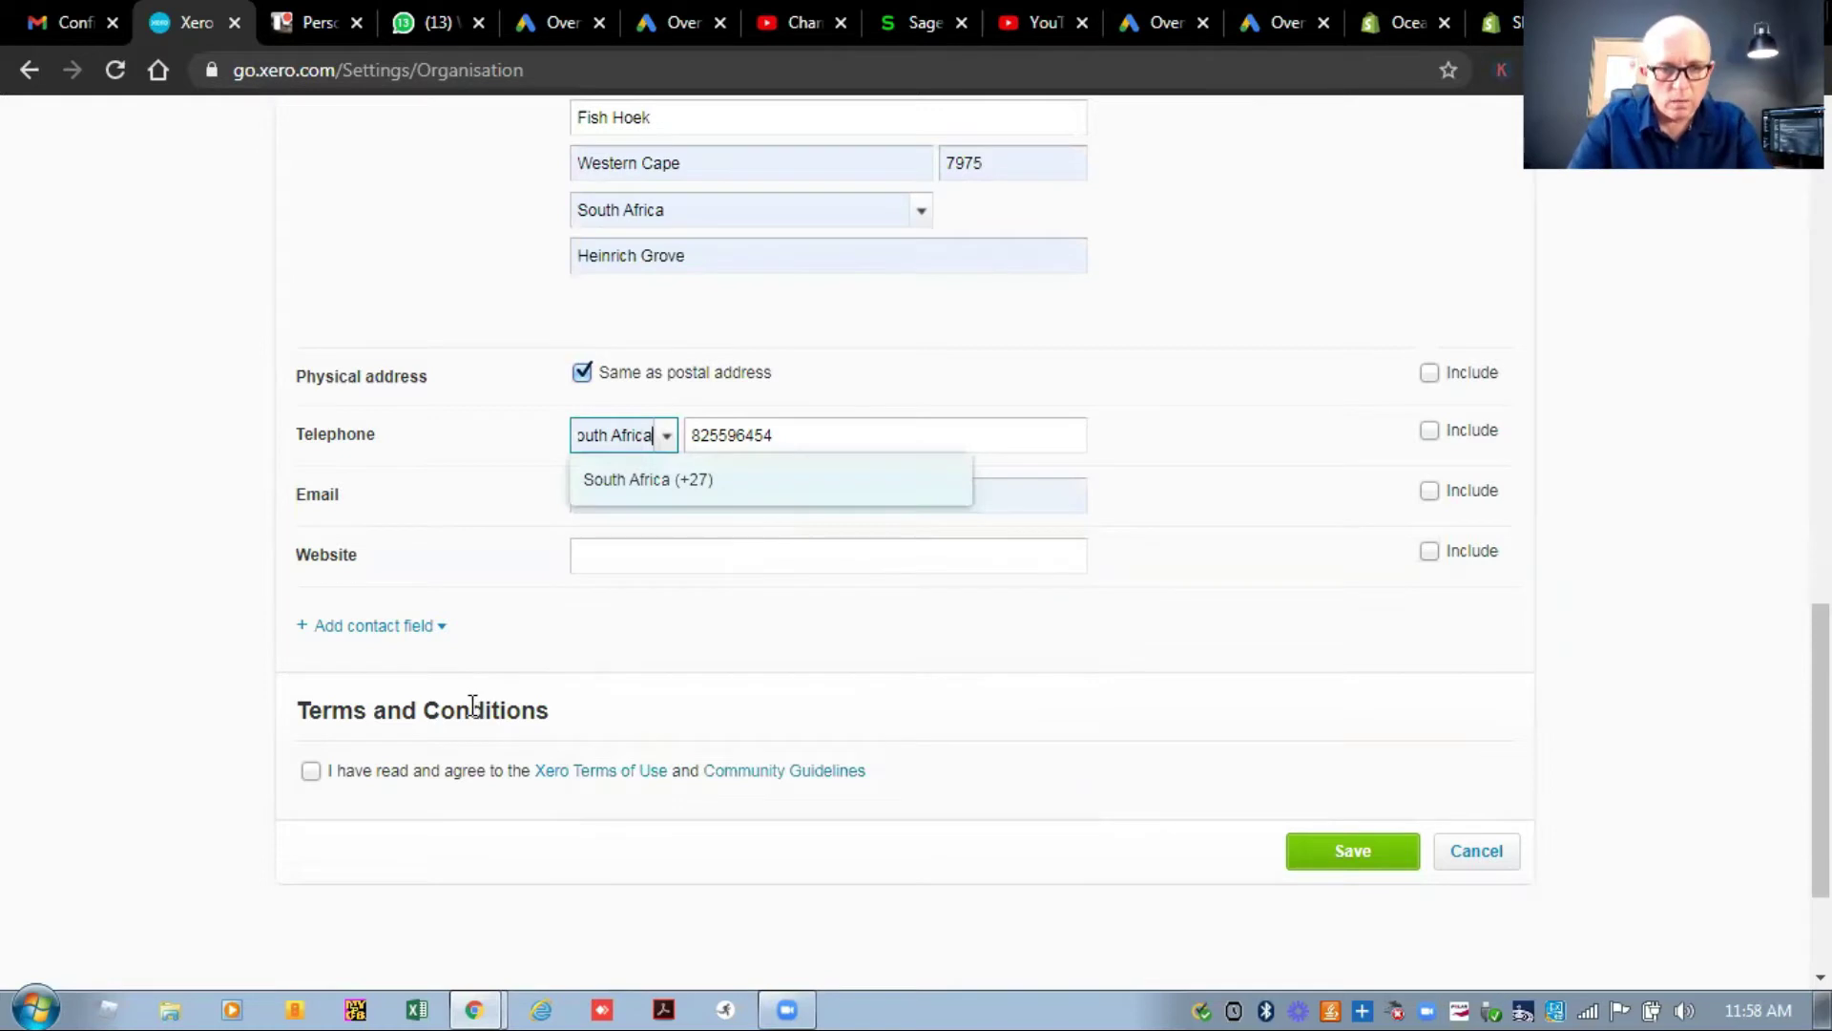
{"action": "left_click", "coordinate": [310, 775]}
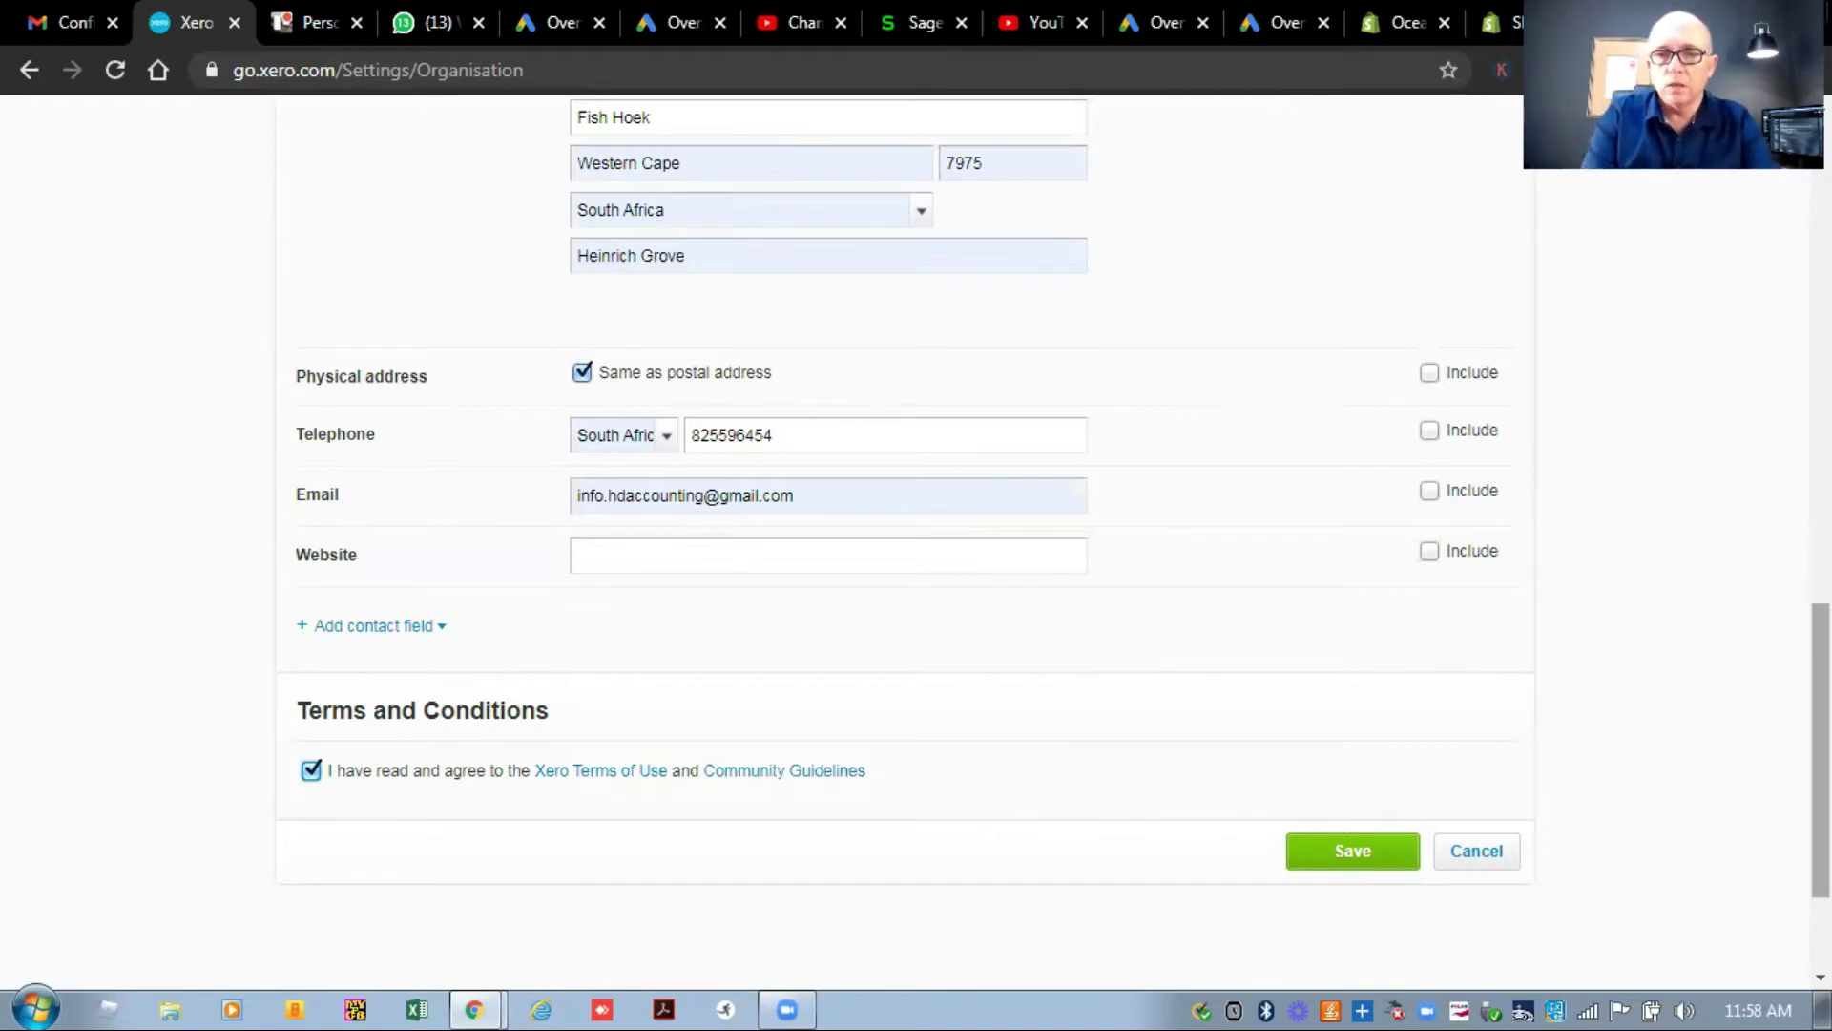
Show the line of business, organisation description and postal address on documents.
{"action": "scroll", "coordinate": [906, 534], "scroll_direction": "up", "scroll_amount": 5}
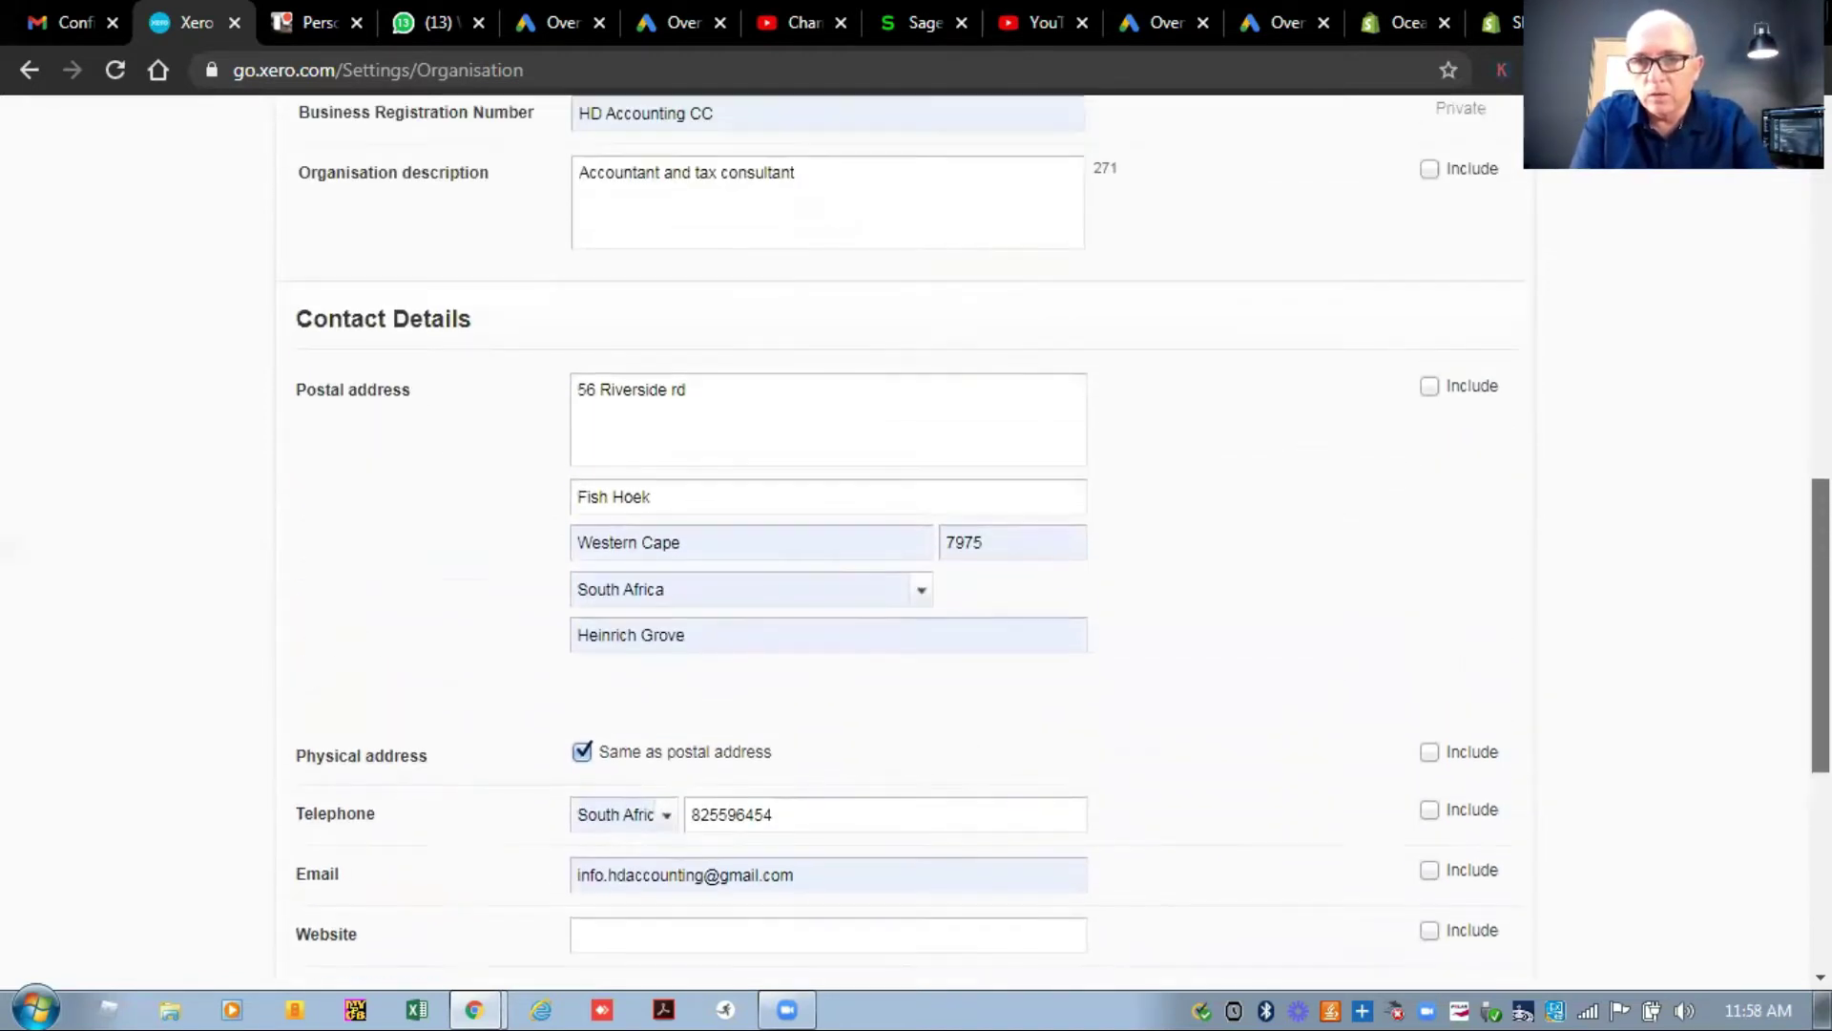
{"action": "scroll", "coordinate": [906, 535], "scroll_direction": "up", "scroll_amount": 3}
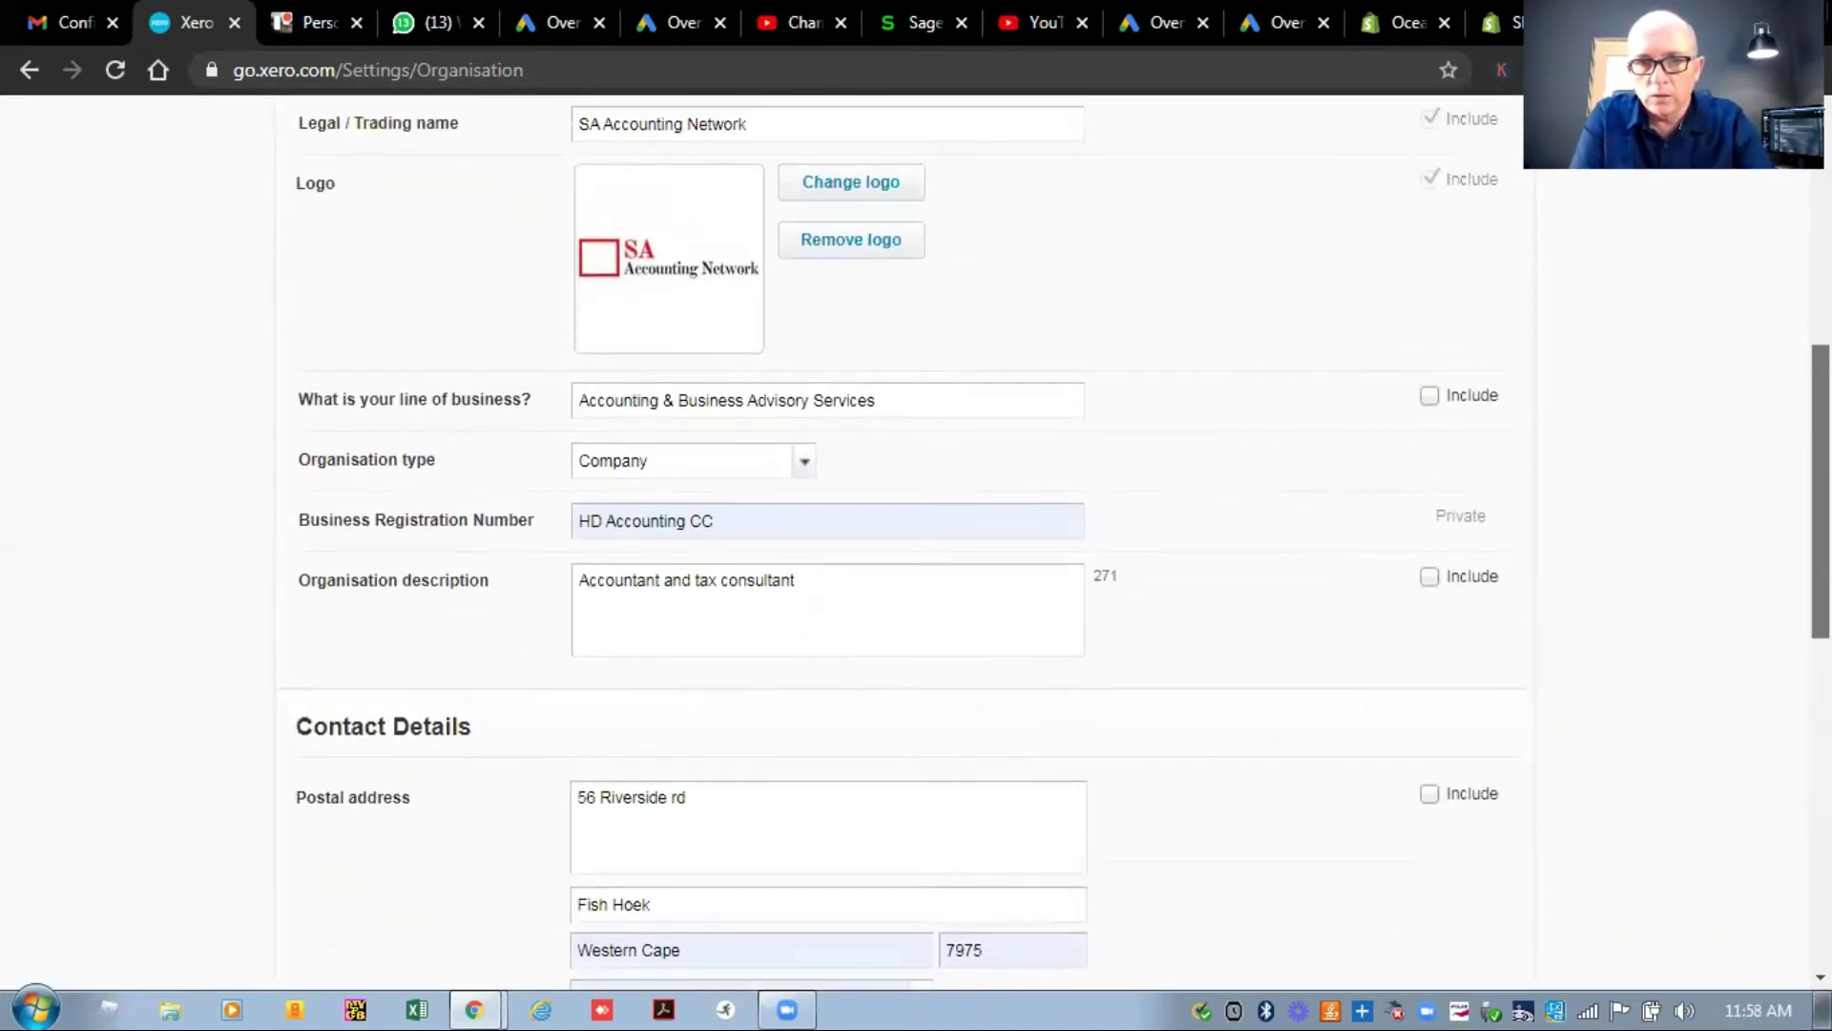
{"action": "scroll", "coordinate": [1782, 281], "scroll_direction": "up", "scroll_amount": 3}
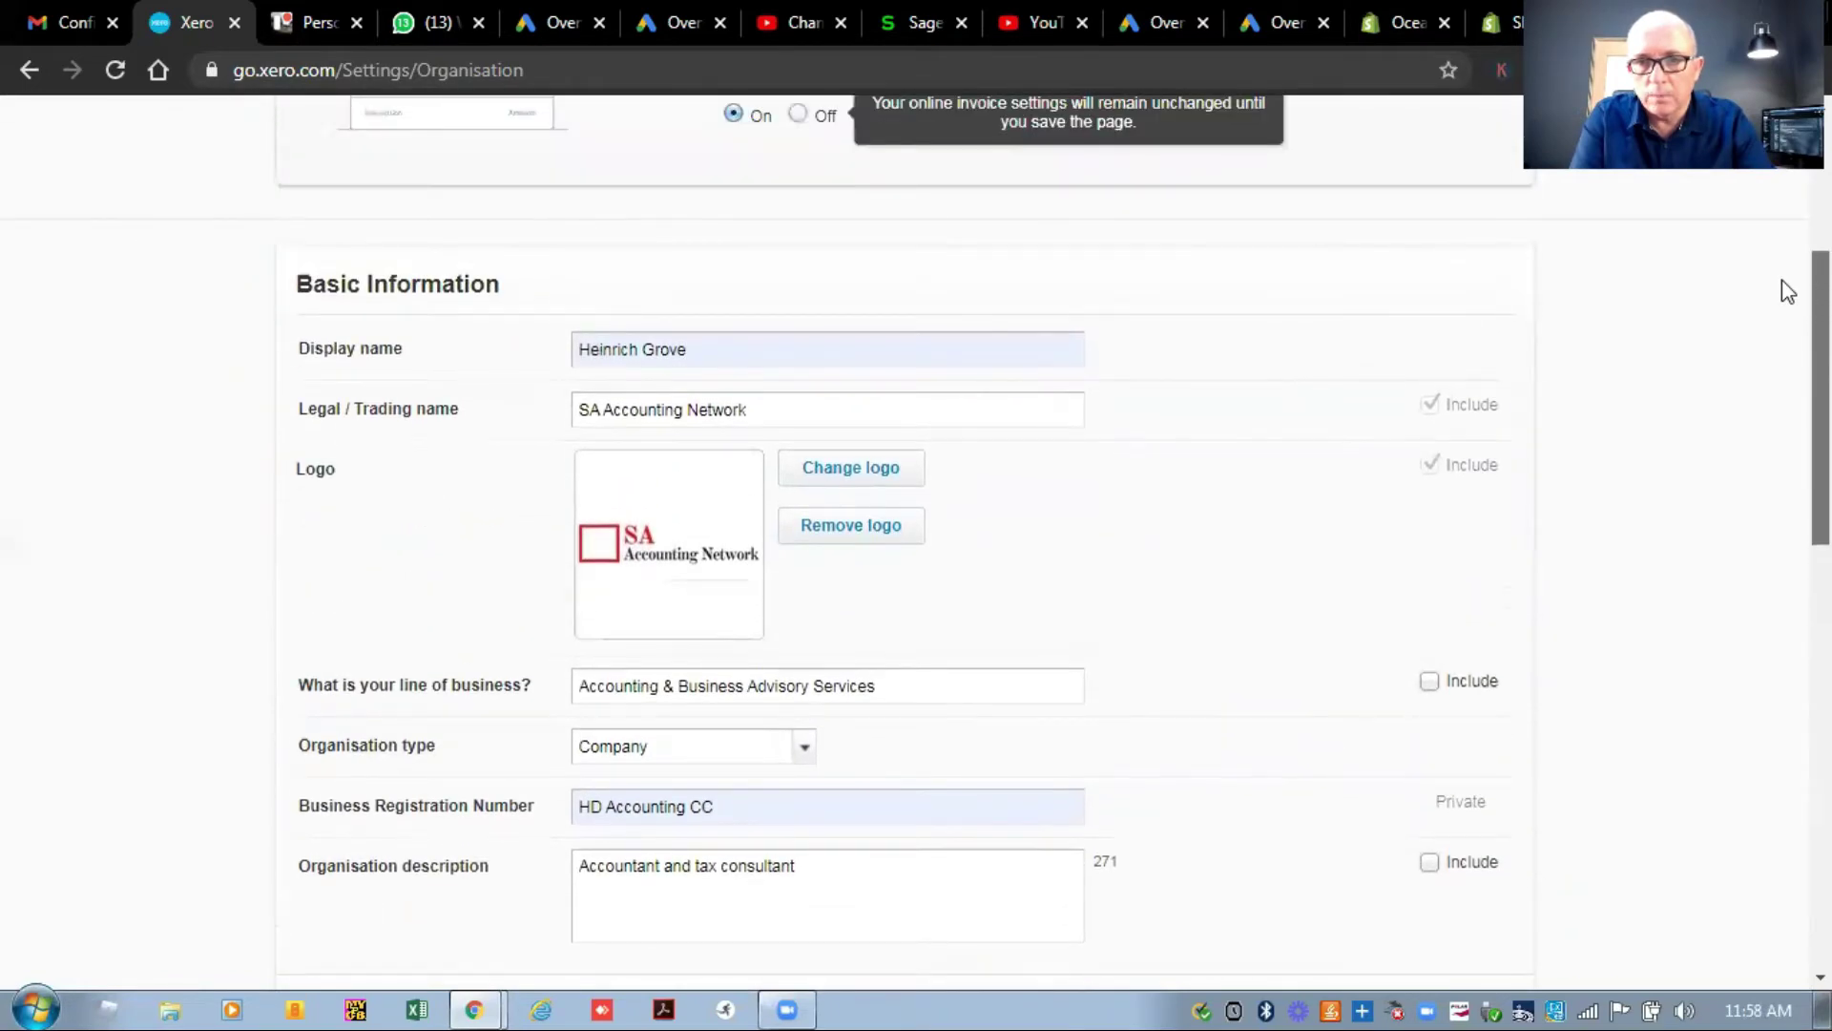
{"action": "scroll", "coordinate": [1783, 279], "scroll_direction": "down", "scroll_amount": 3}
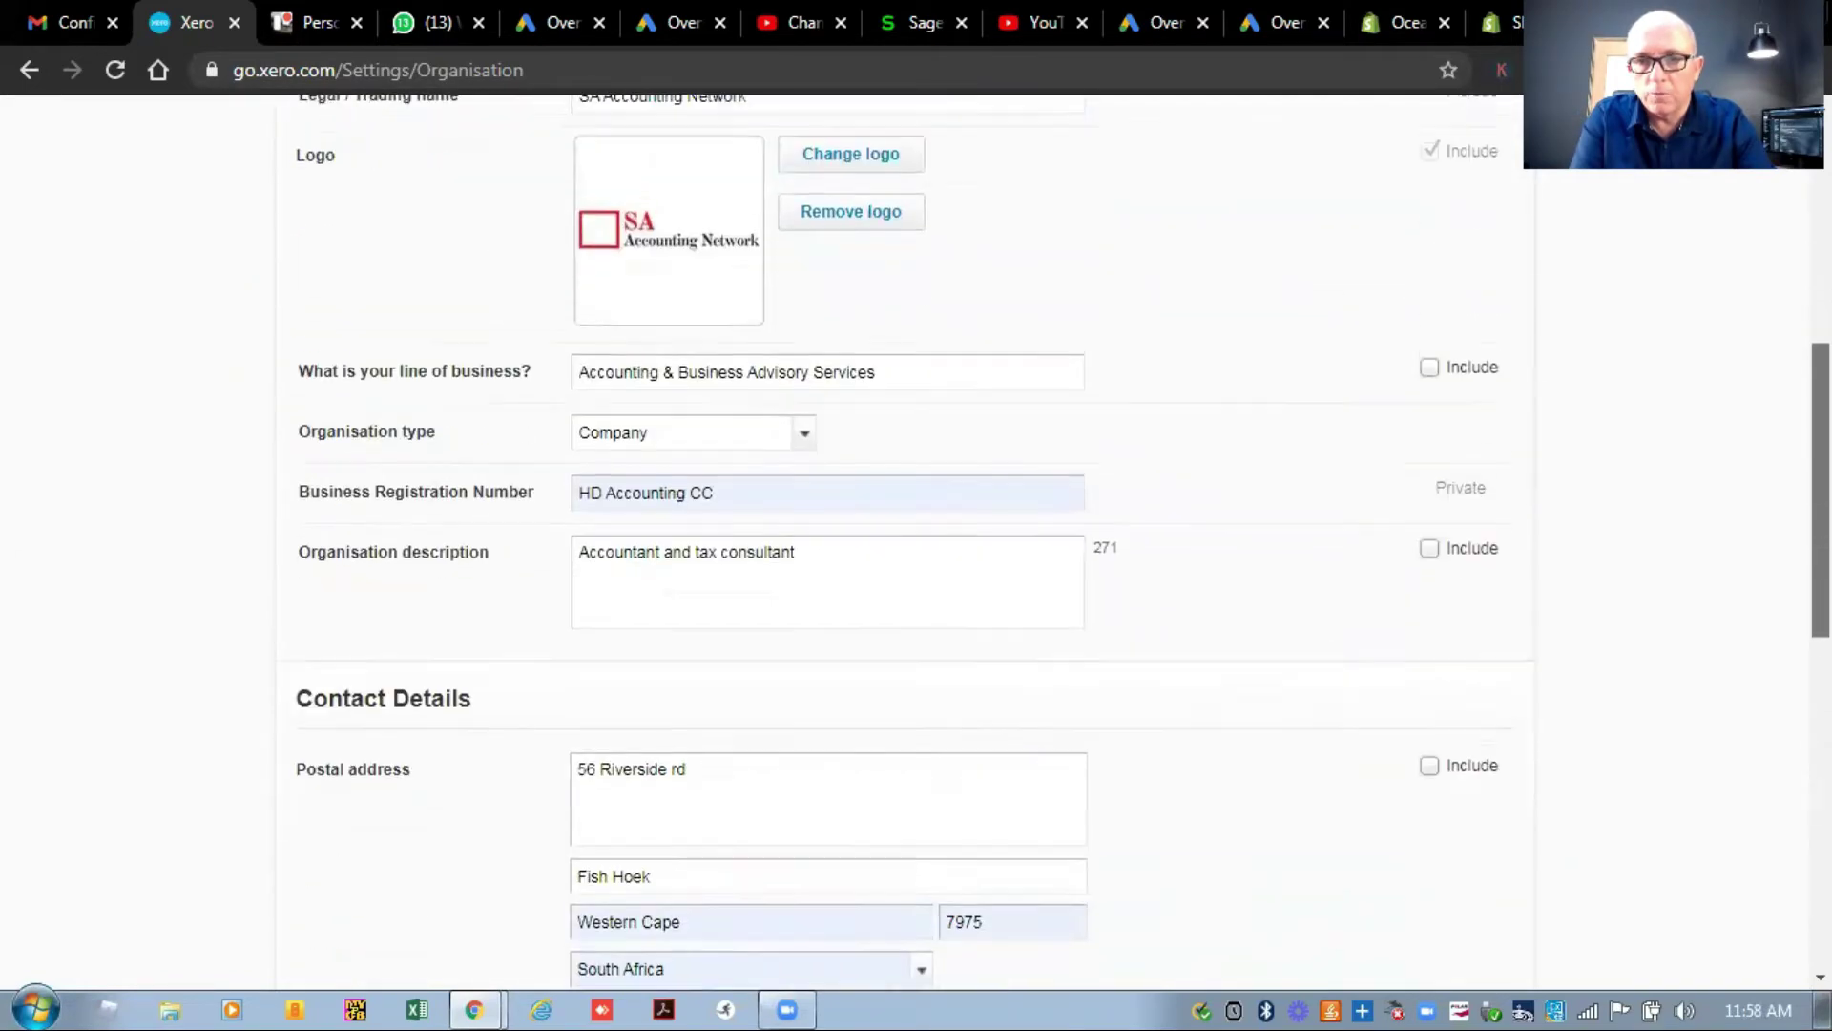
{"action": "left_click", "coordinate": [1429, 355]}
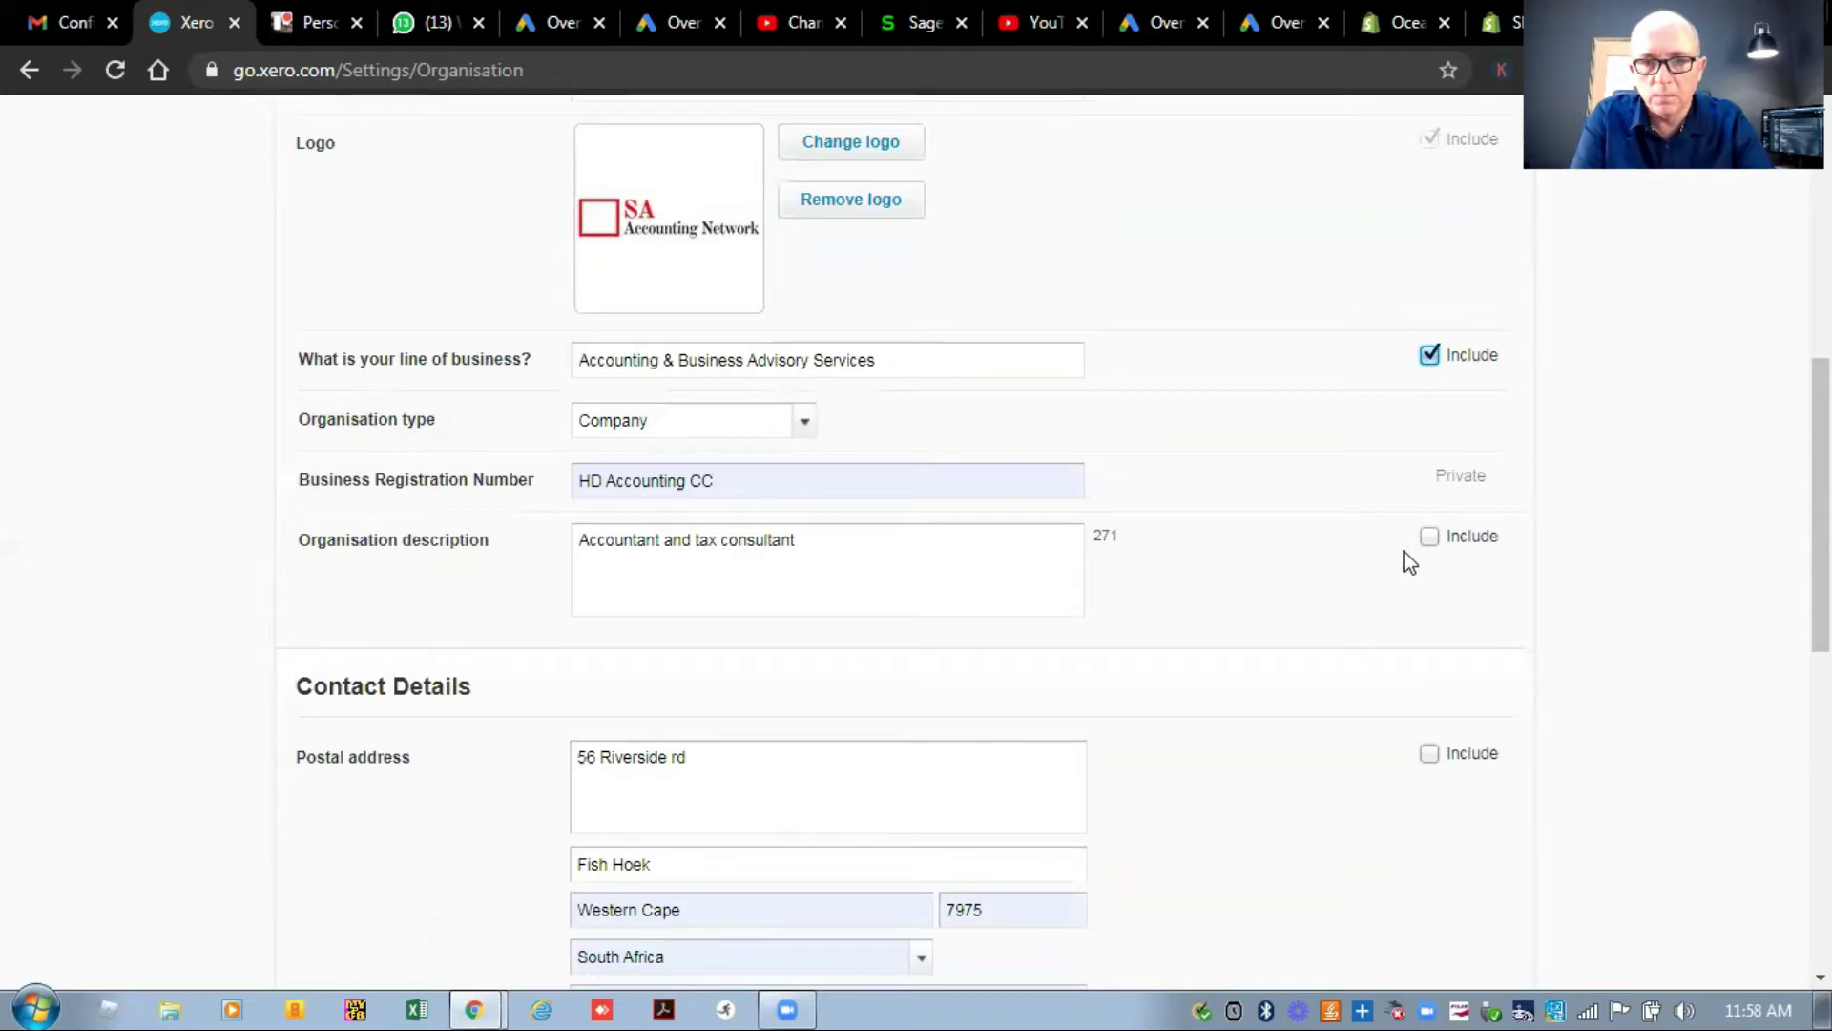
{"action": "left_click", "coordinate": [1430, 537]}
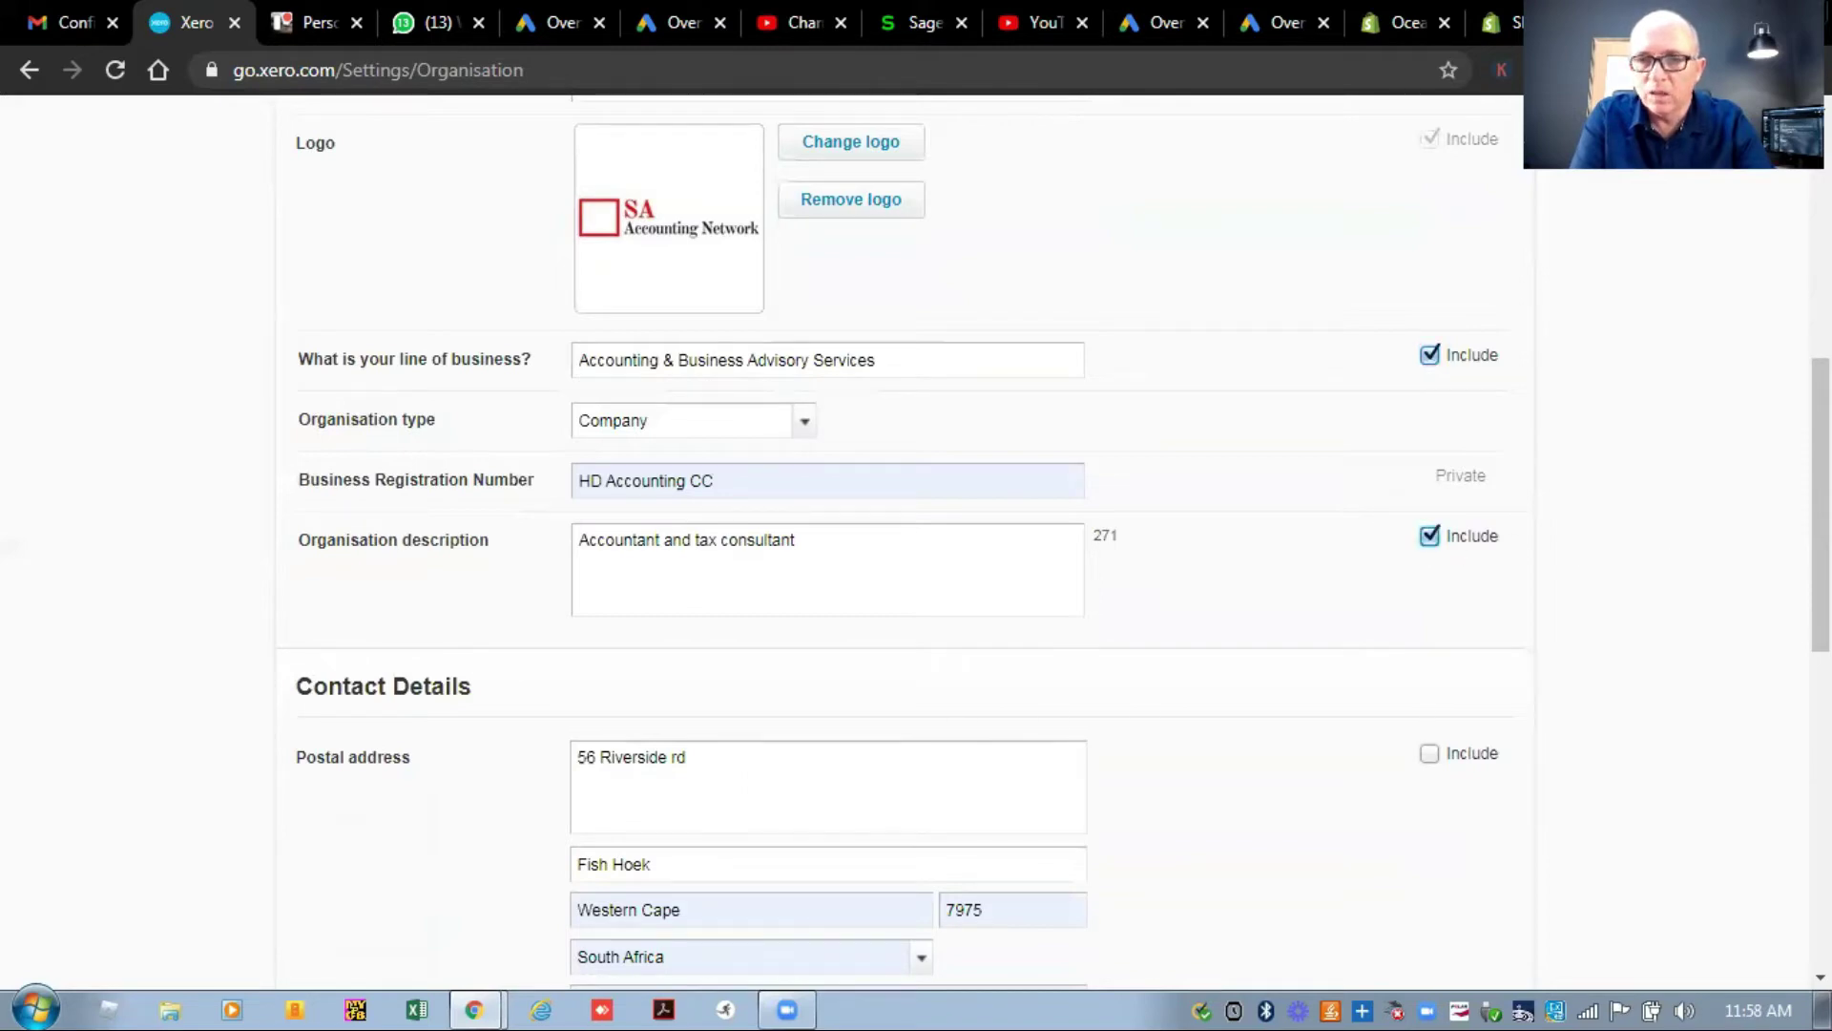
{"action": "scroll", "coordinate": [907, 535], "scroll_direction": "down", "scroll_amount": 3}
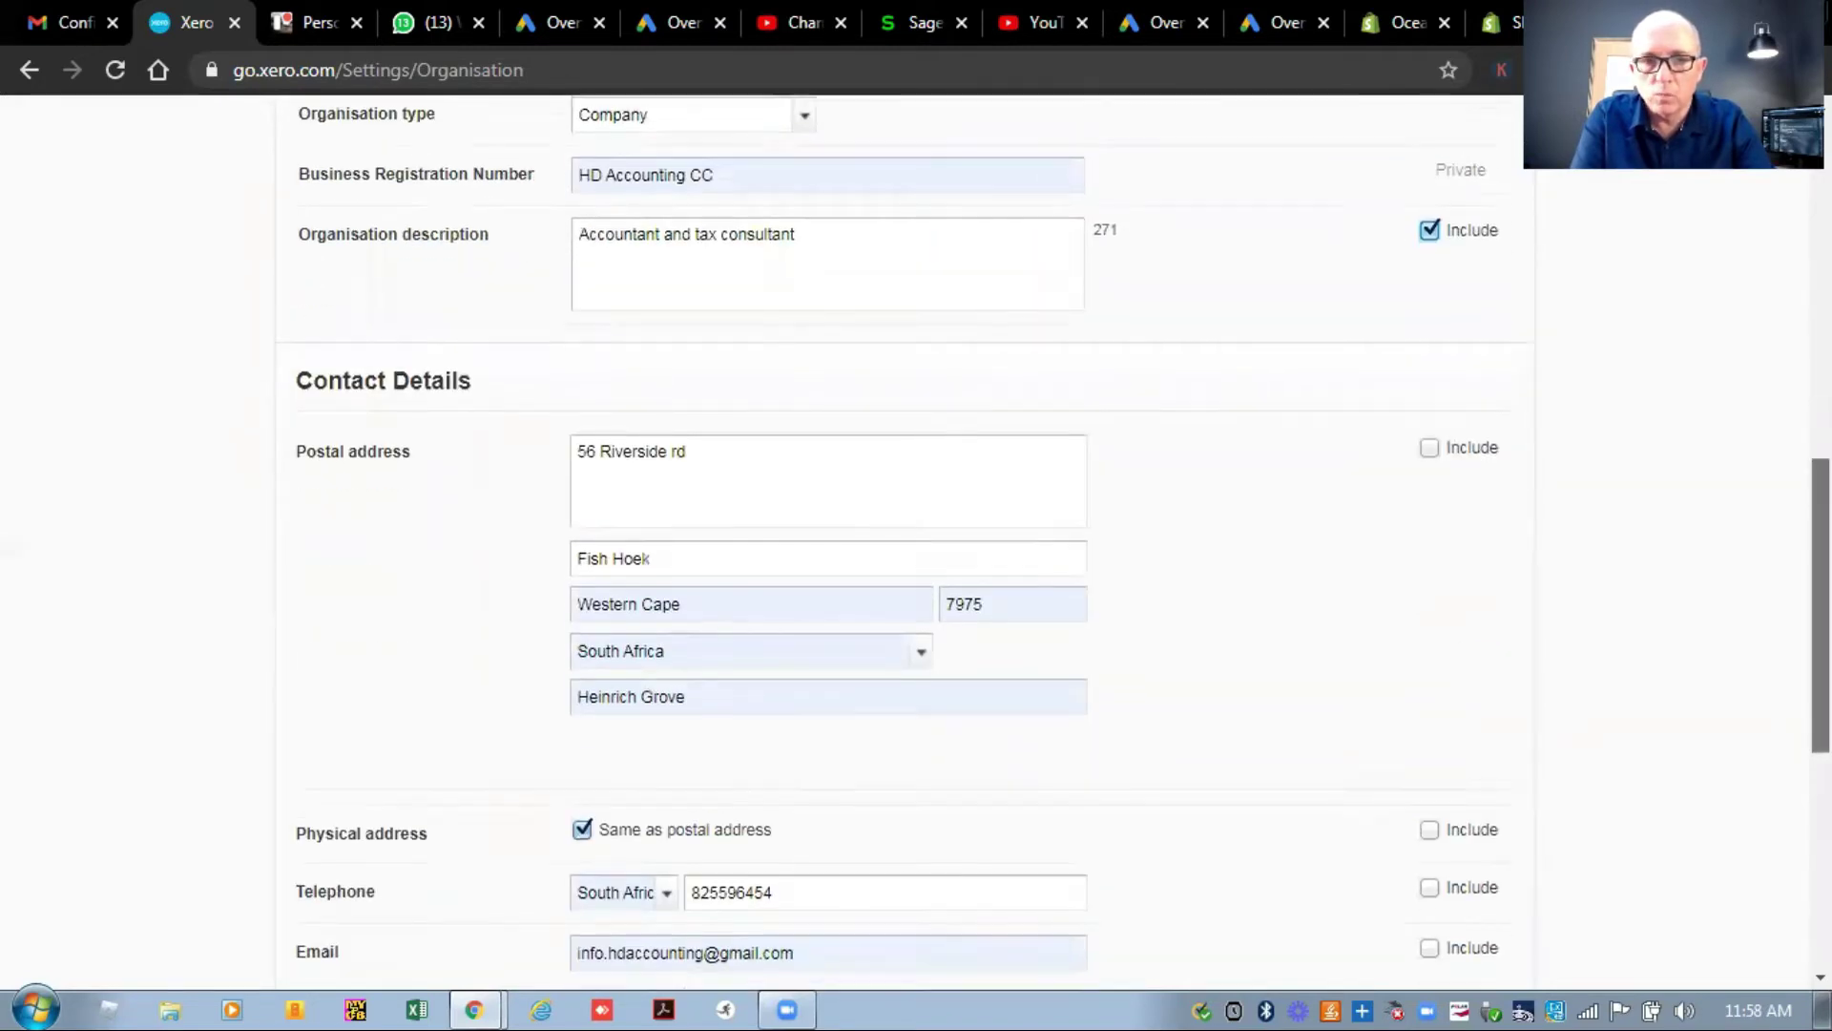
{"action": "left_click", "coordinate": [1432, 409]}
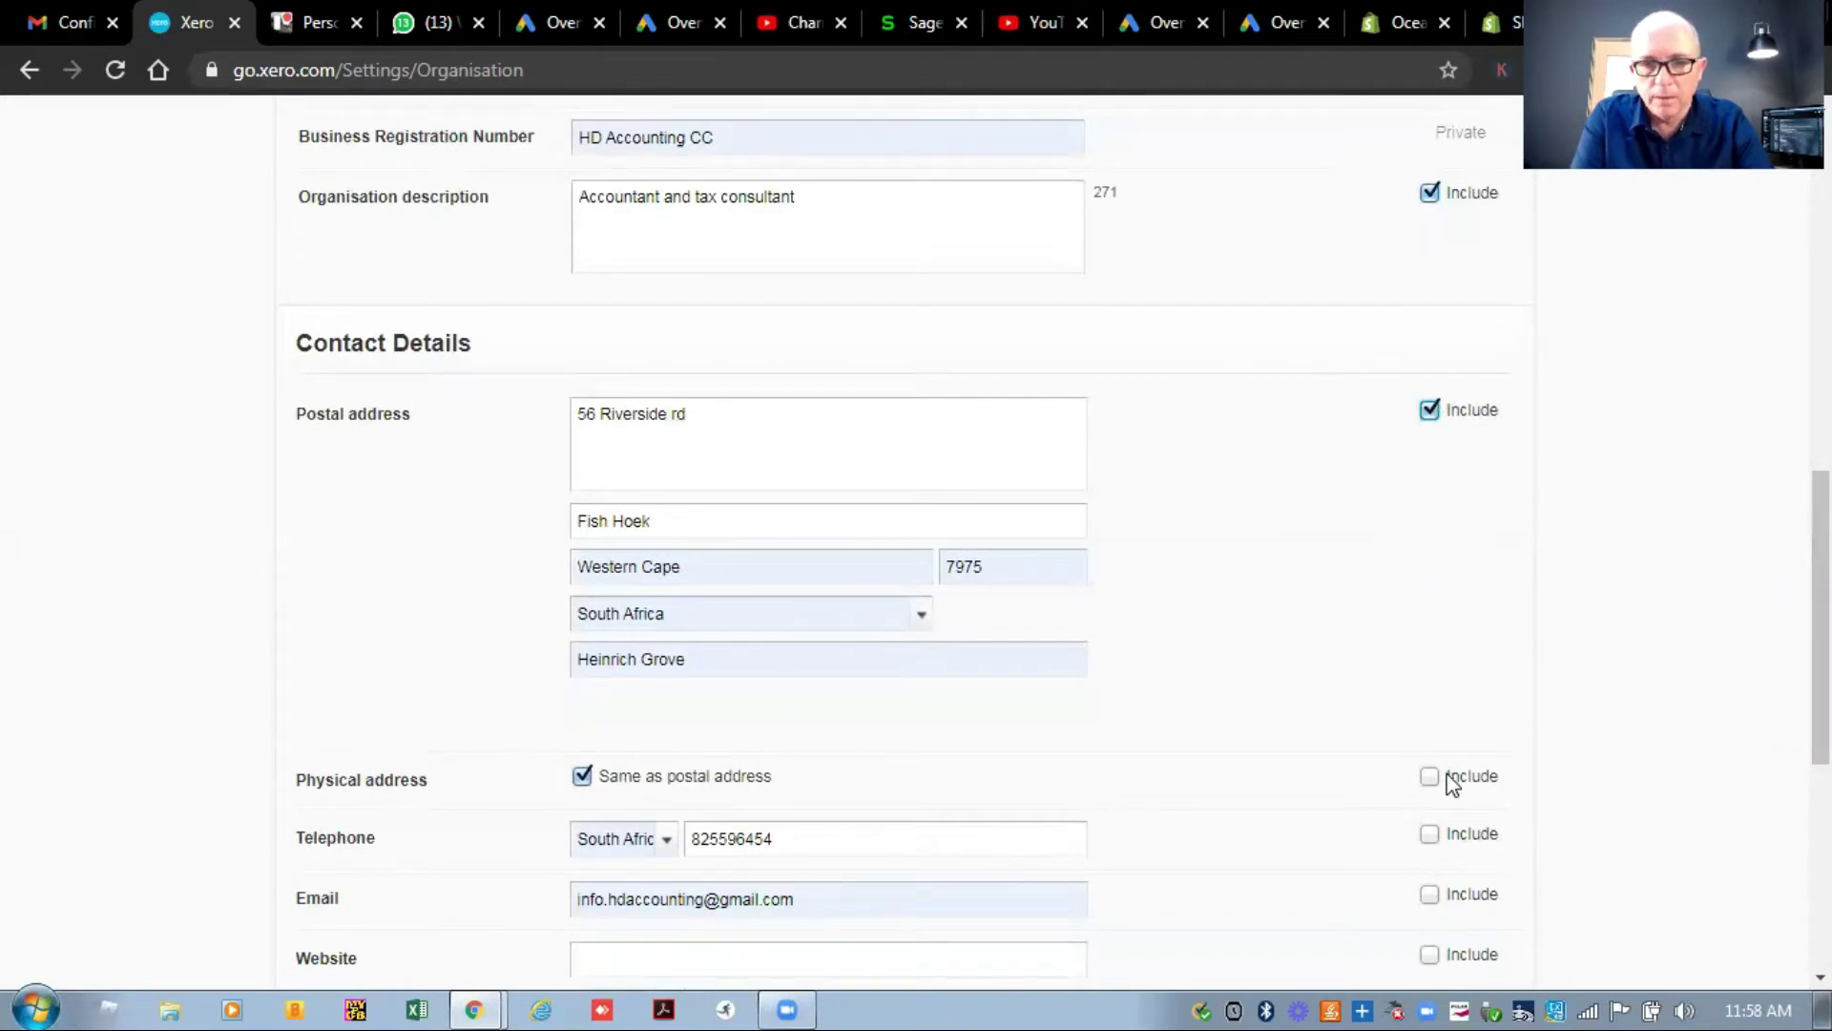
Include the telephone number and email on online invoices, and save the organisation details.
{"action": "left_click", "coordinate": [1432, 836]}
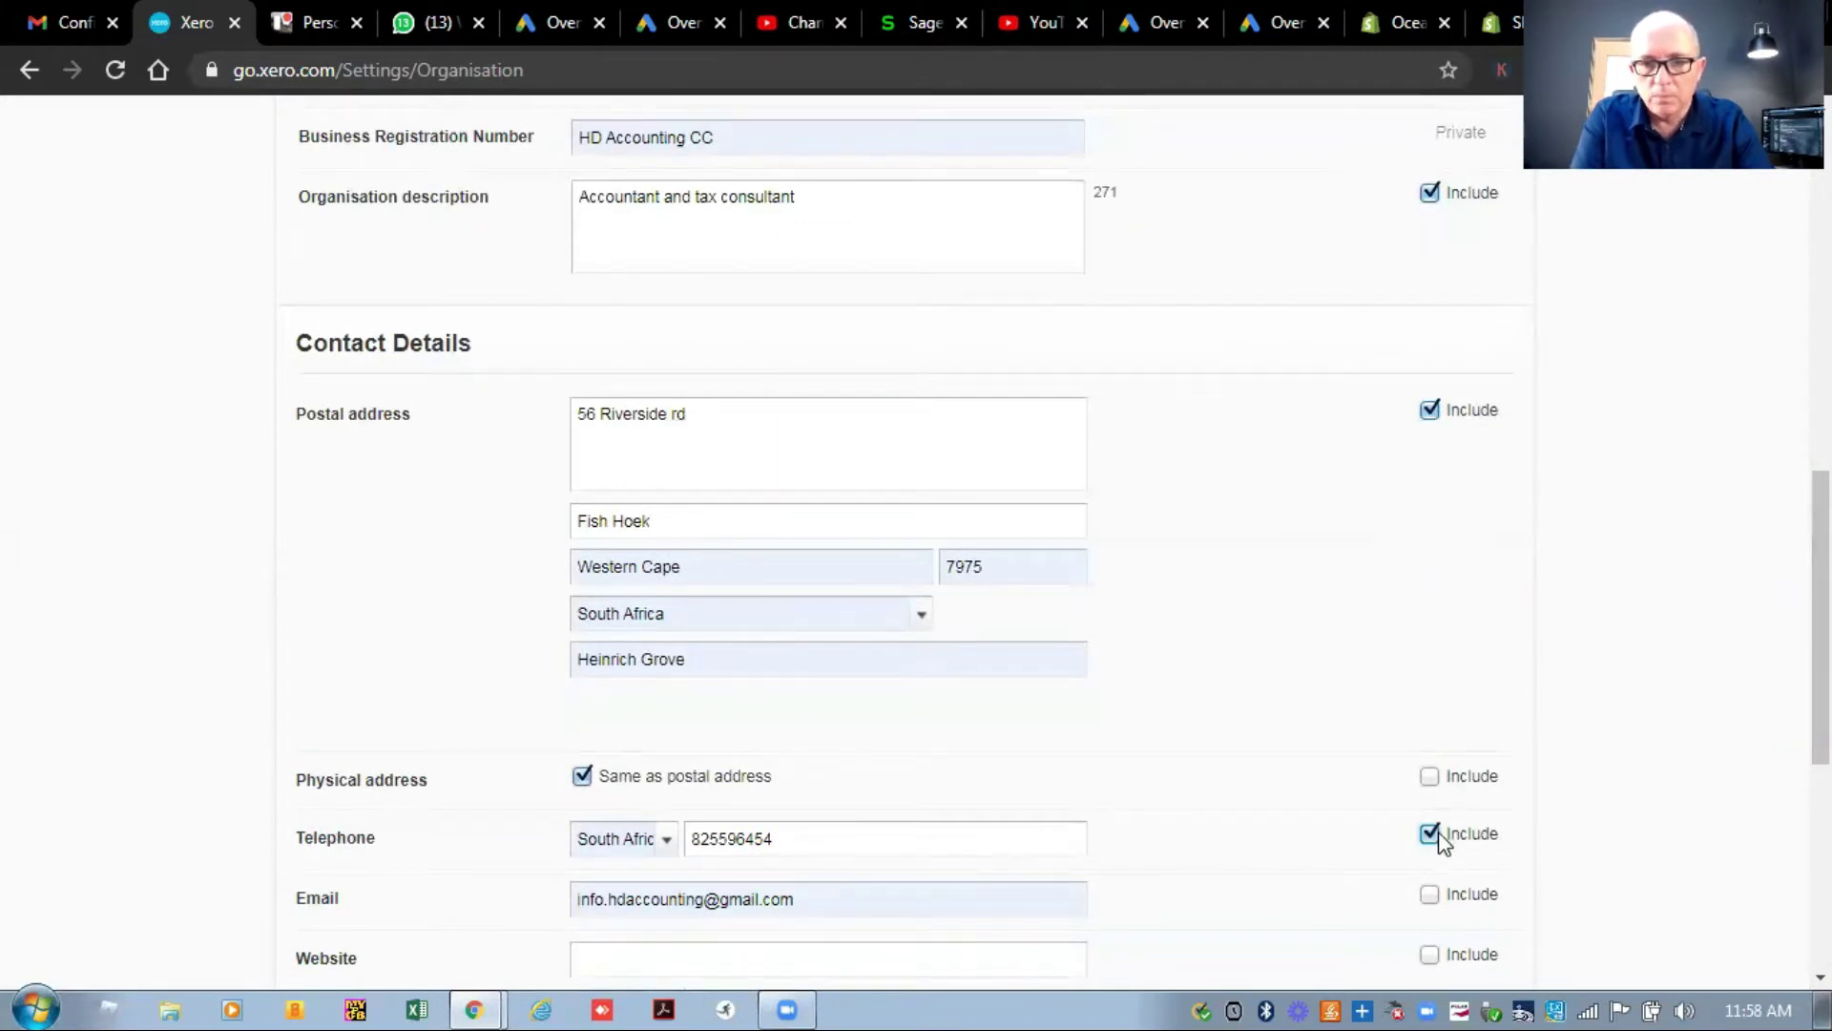
{"action": "left_click", "coordinate": [1430, 895]}
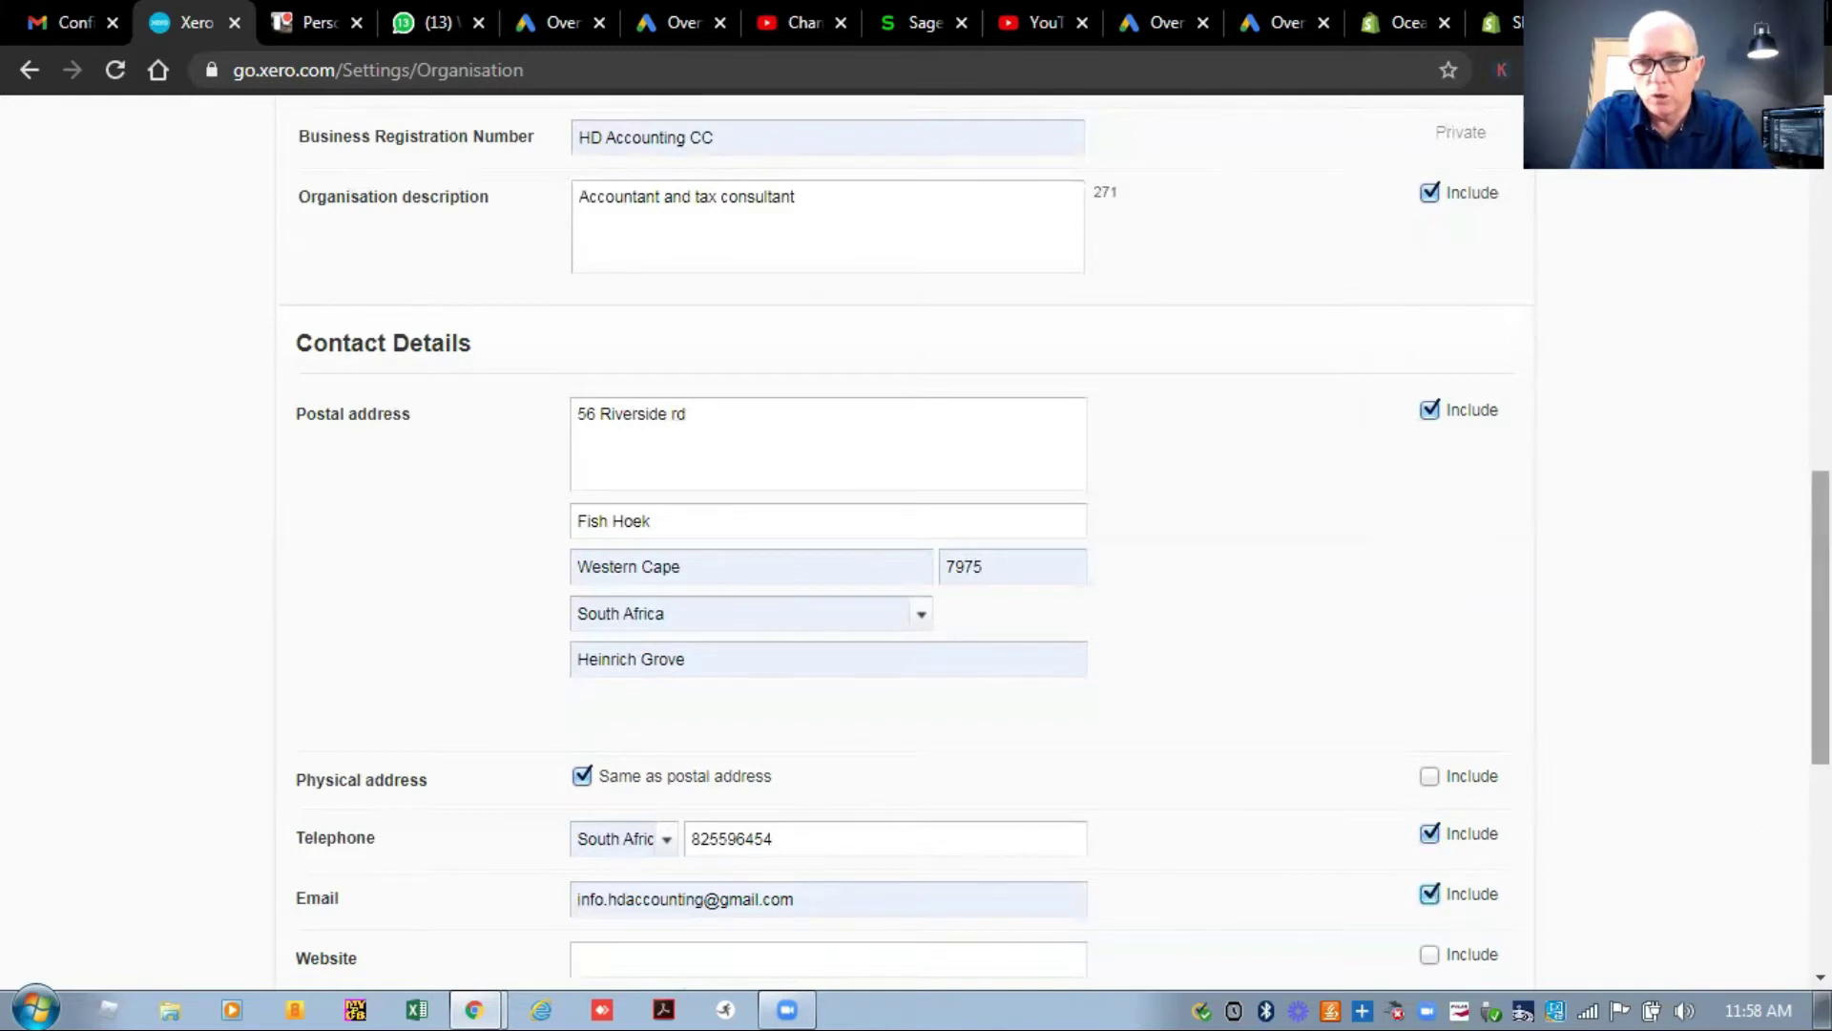
{"action": "scroll", "coordinate": [917, 534], "scroll_direction": "down", "scroll_amount": 5}
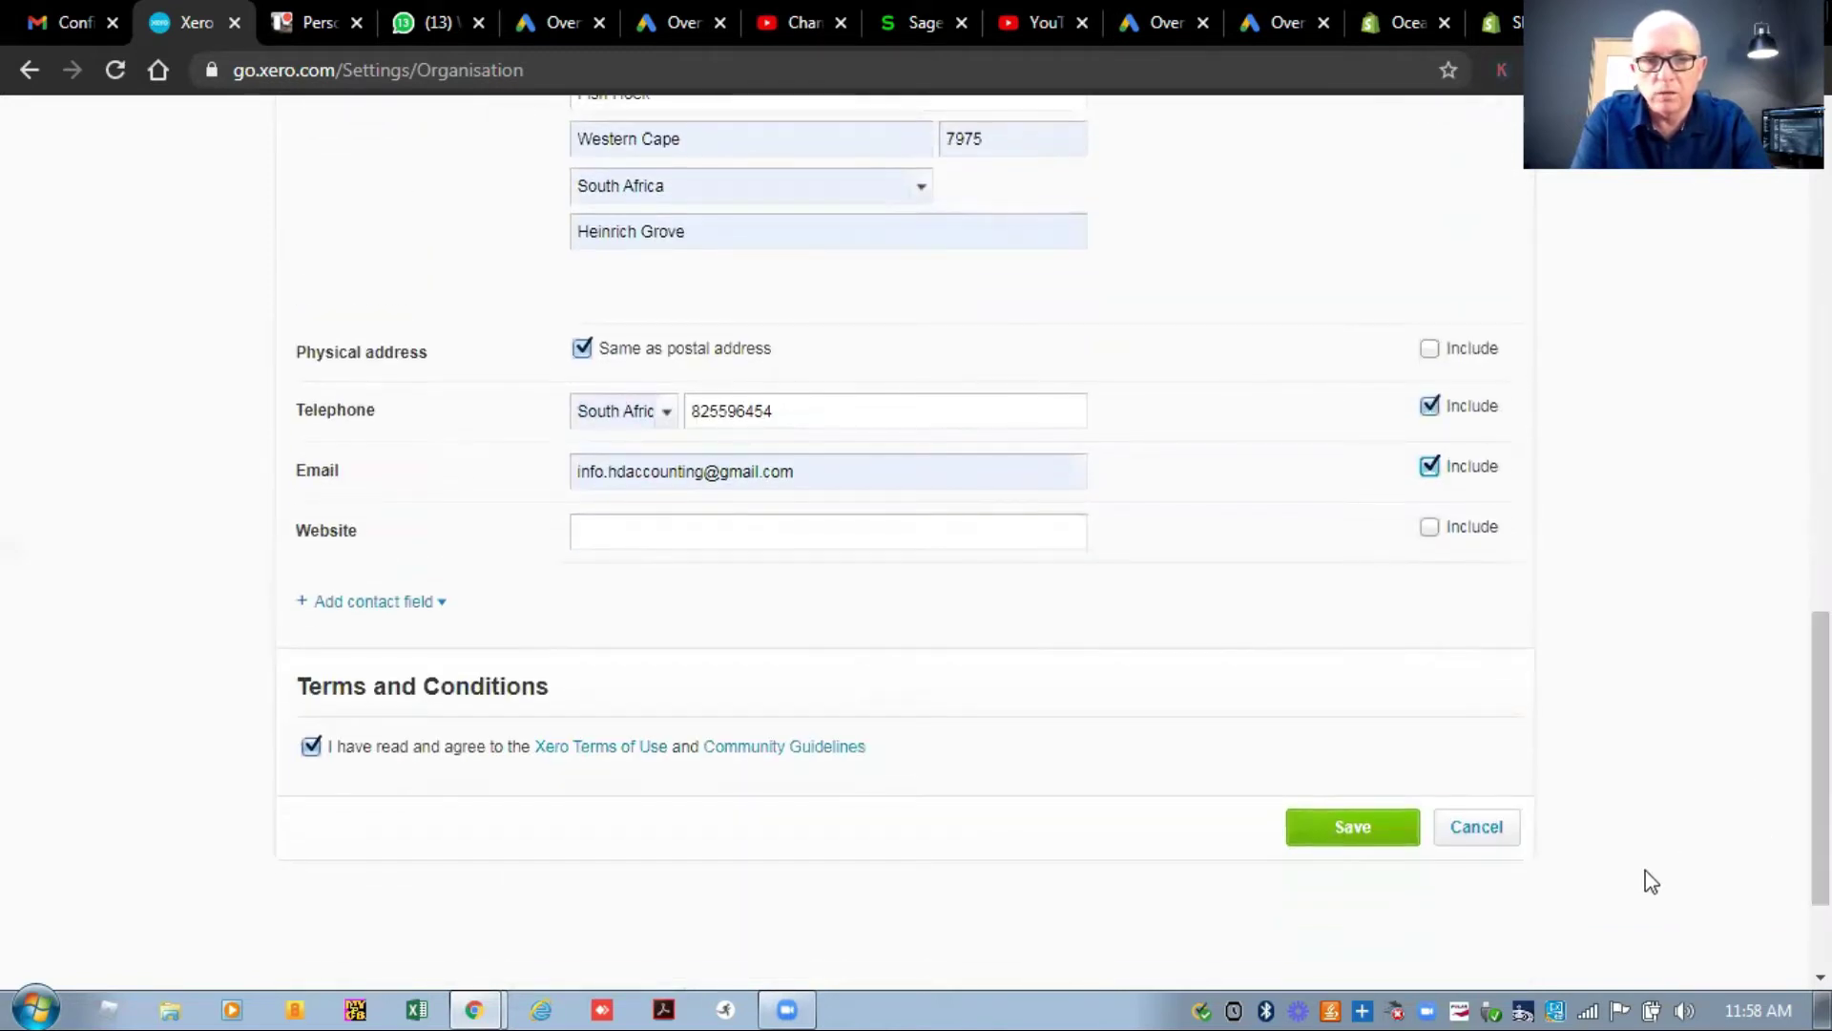
{"action": "left_click", "coordinate": [1320, 836]}
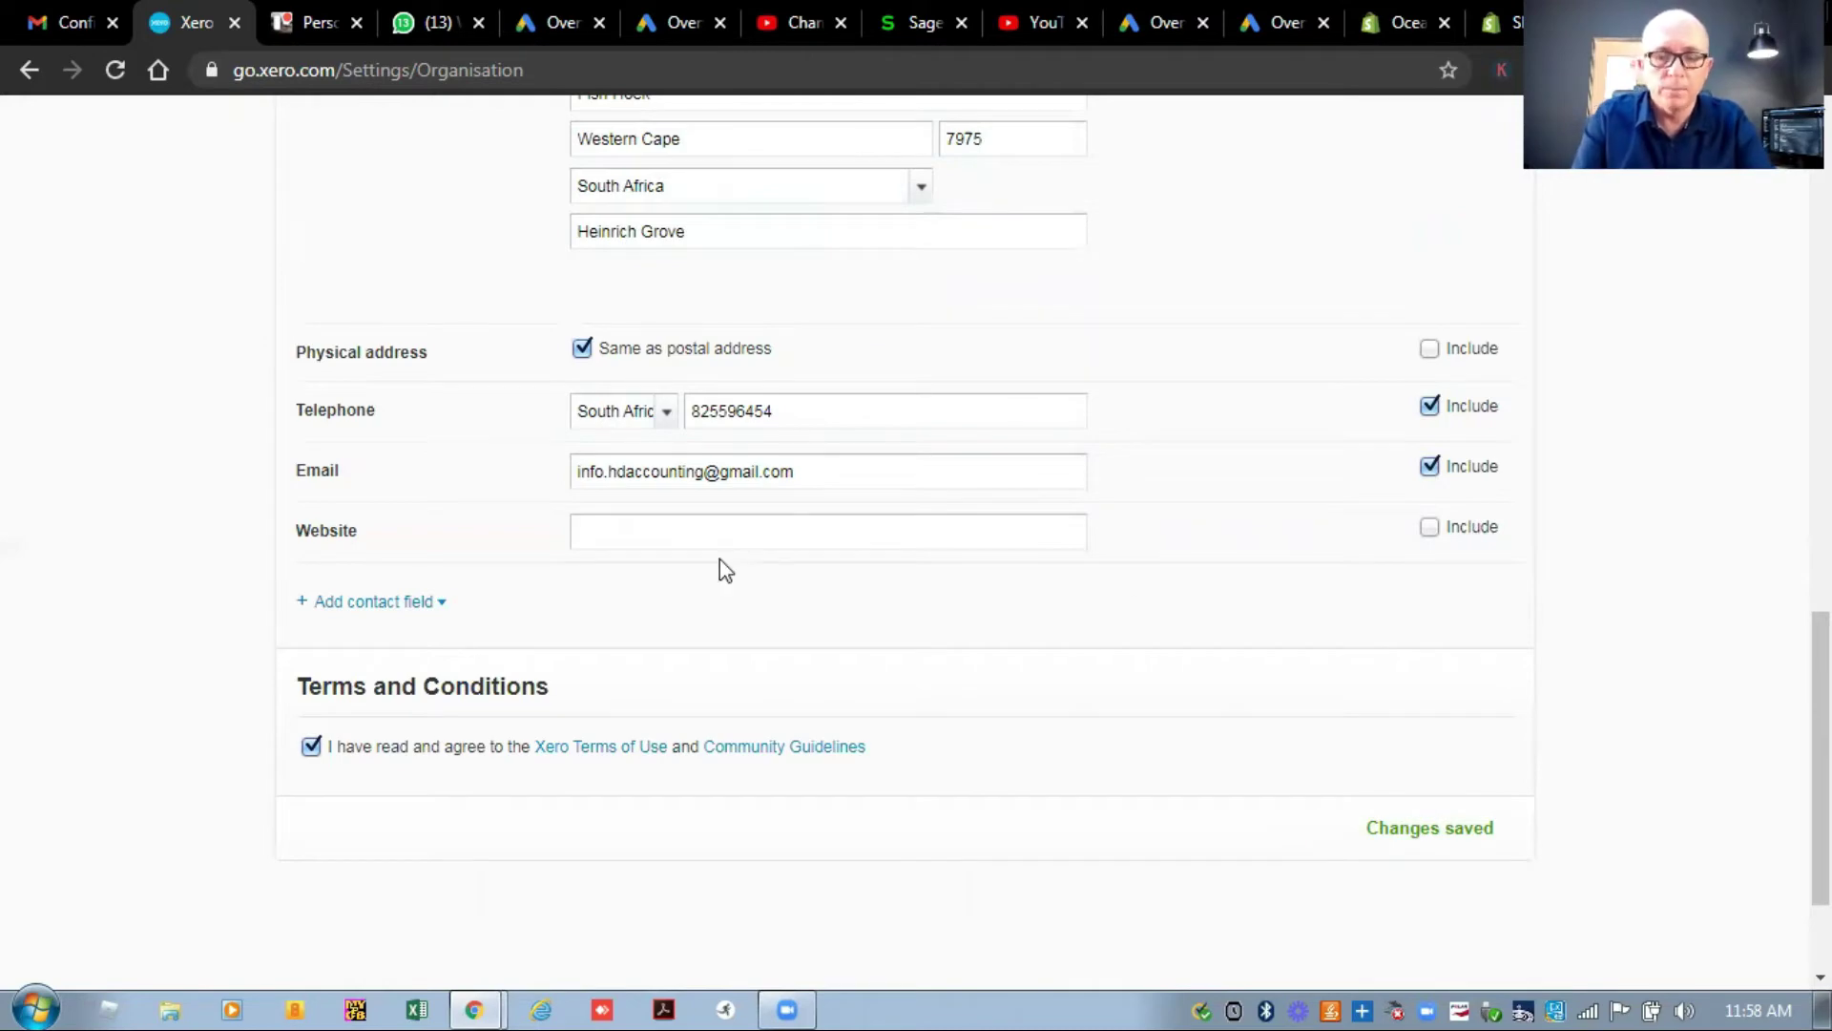
{"action": "scroll", "coordinate": [720, 563], "scroll_direction": "up", "scroll_amount": 10}
{"action": "scroll", "coordinate": [720, 563], "scroll_direction": "up", "scroll_amount": 5}
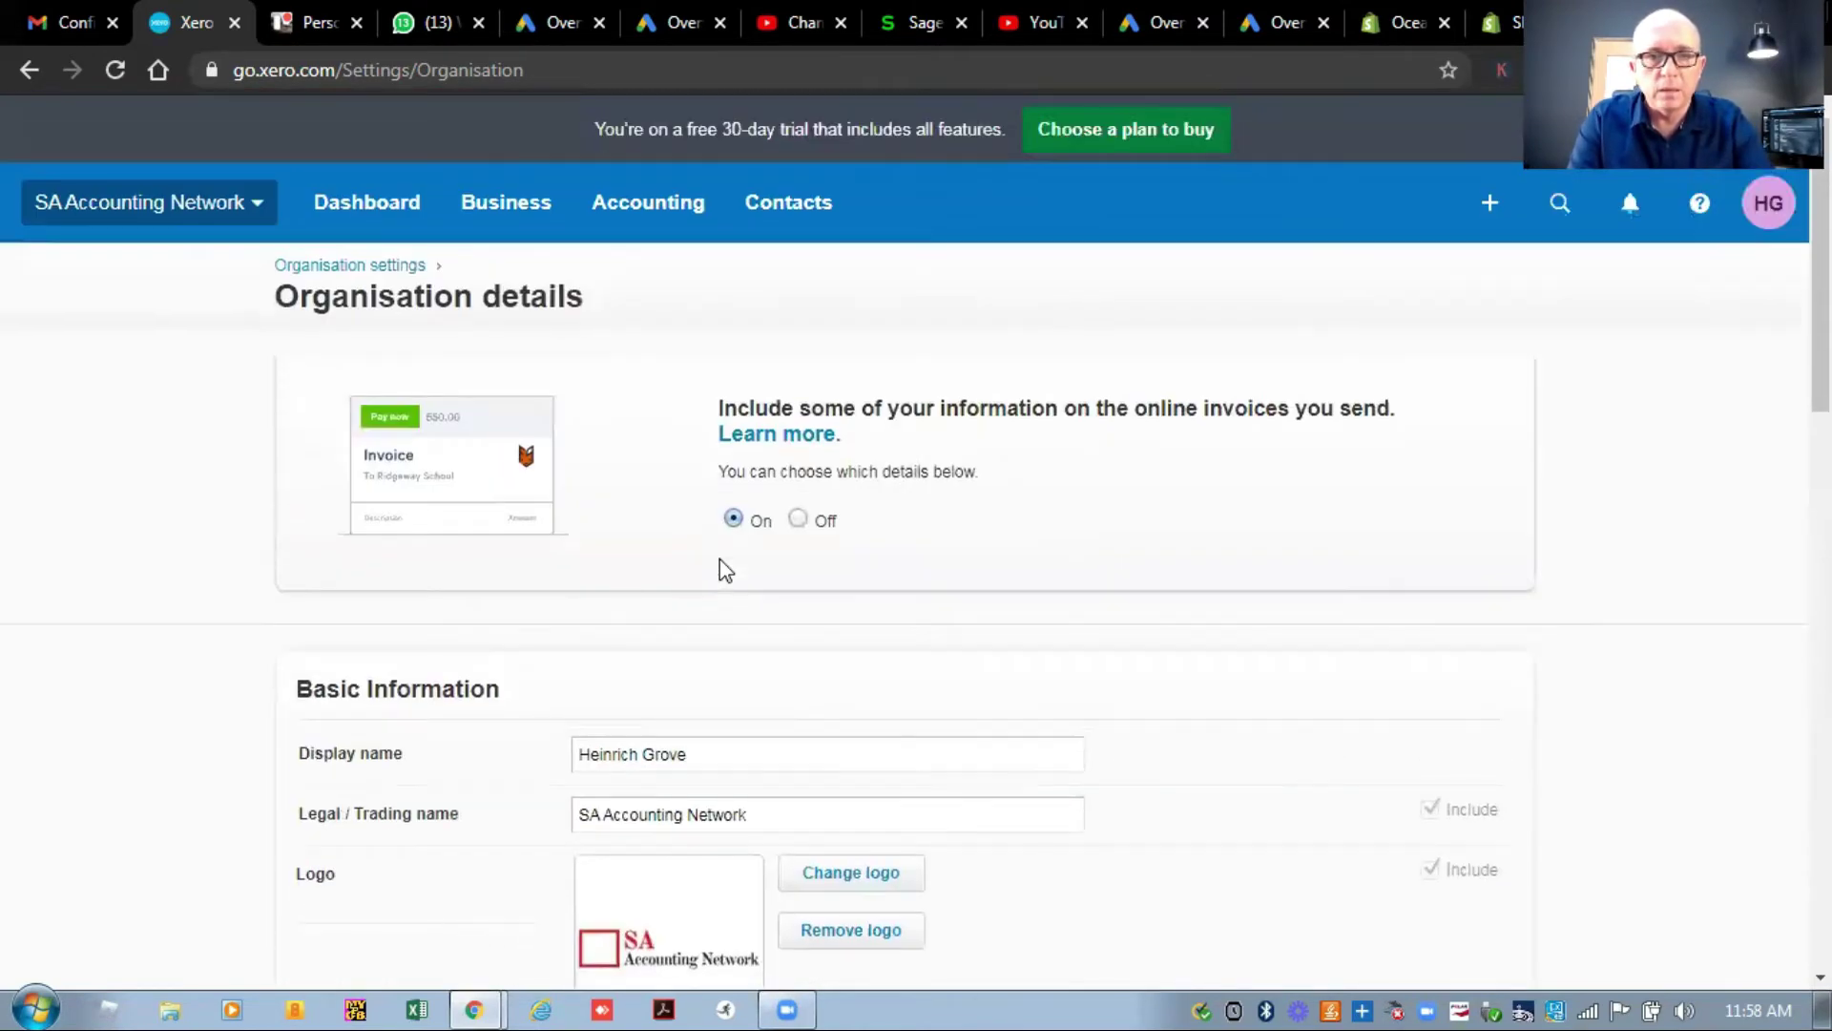
View the organisation's Users list and existing user, then return to Organisation settings.
{"action": "left_click", "coordinate": [386, 267]}
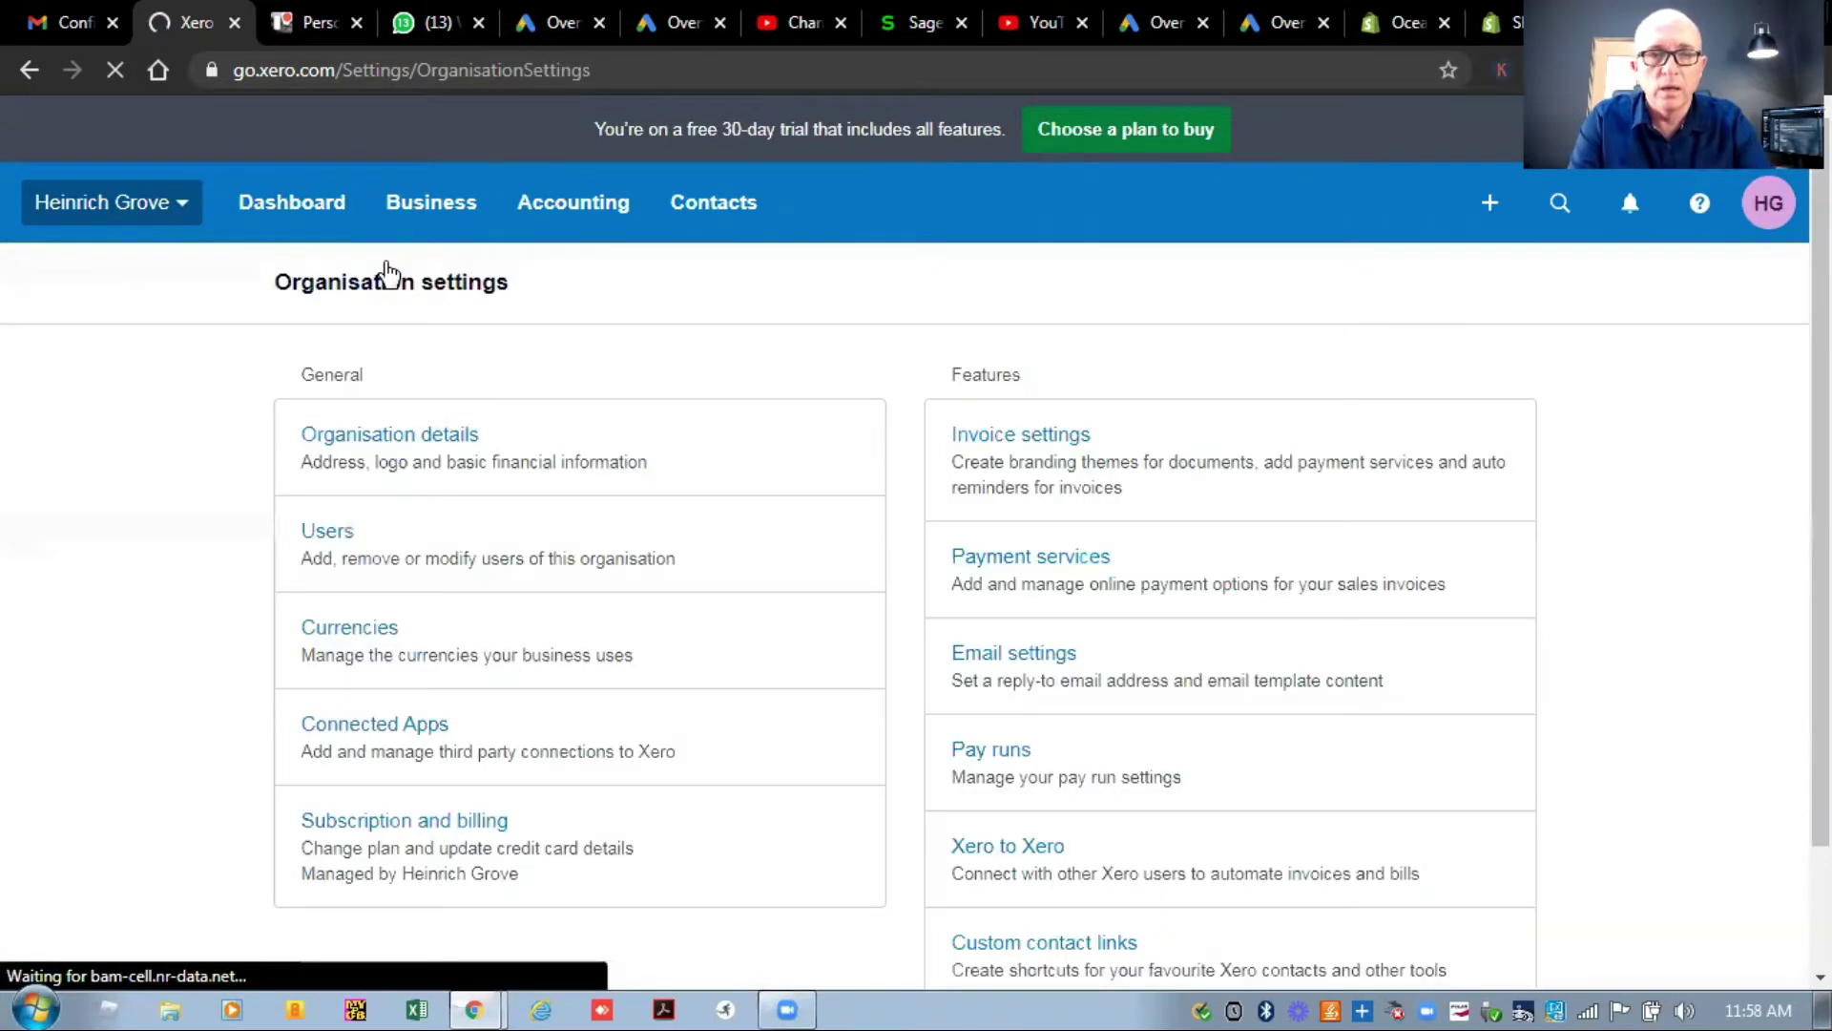
{"action": "left_click", "coordinate": [334, 536]}
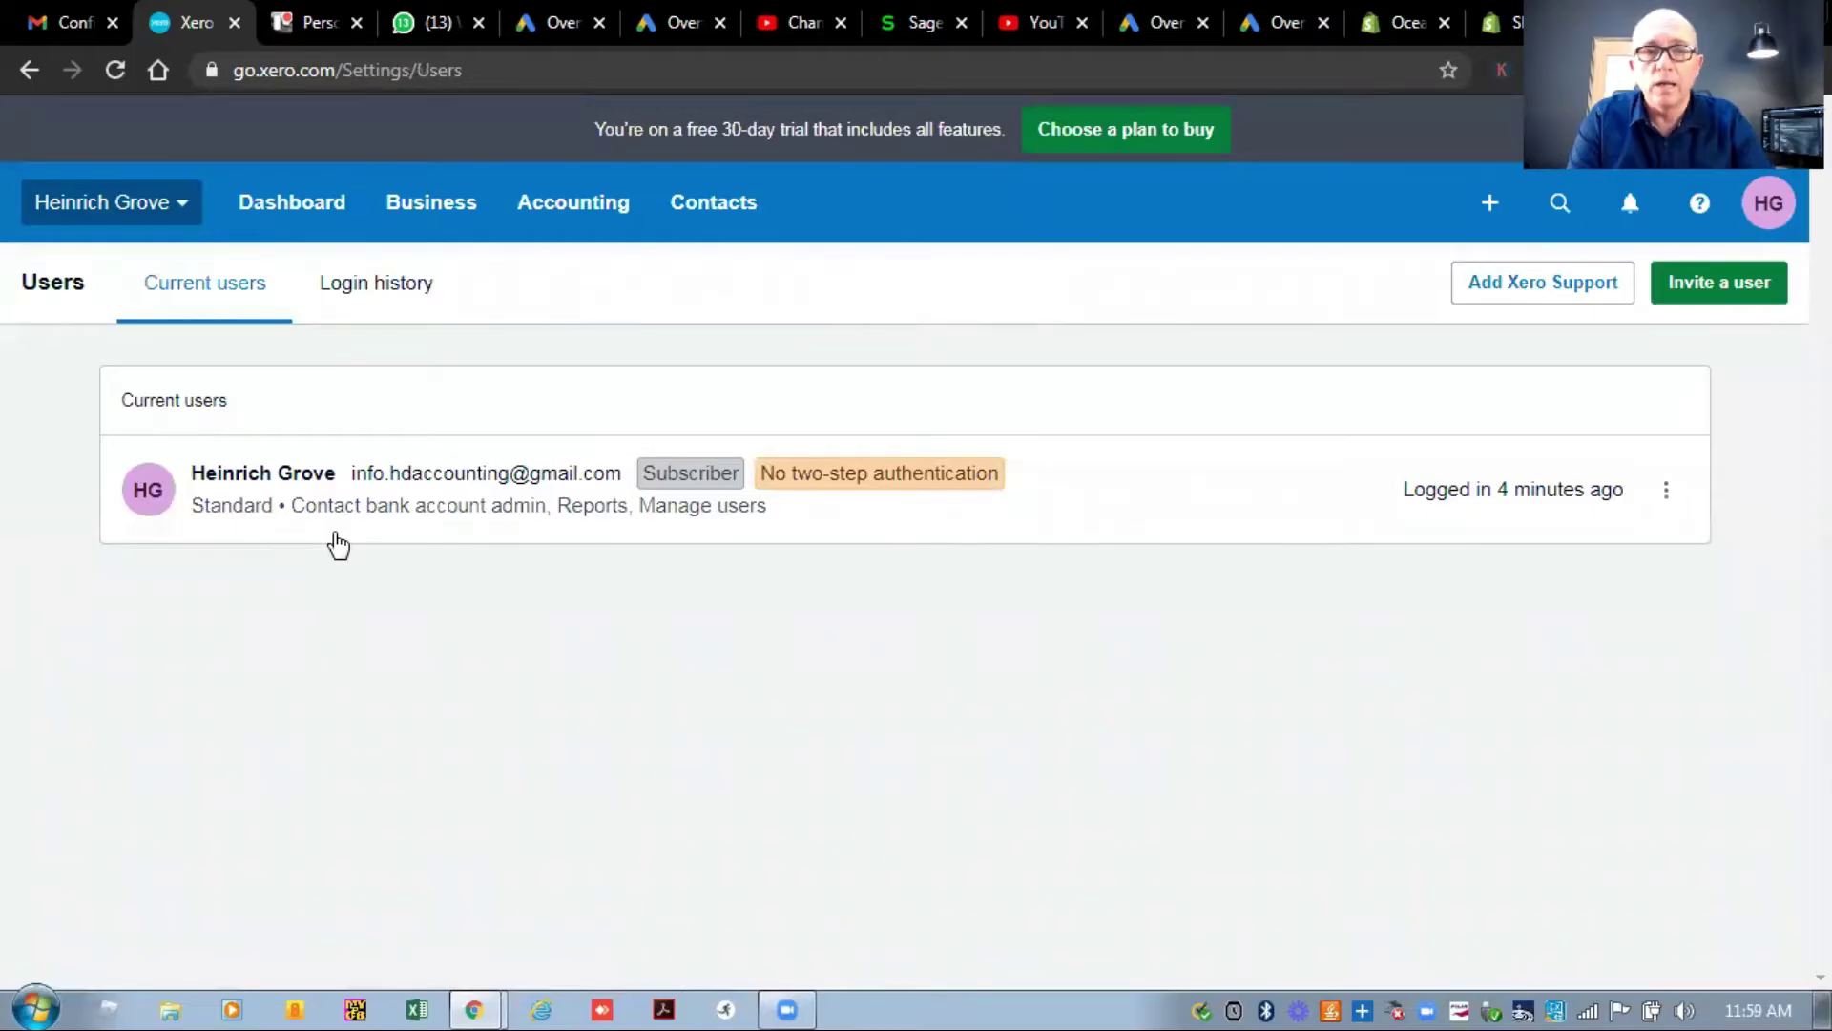
{"action": "left_click", "coordinate": [31, 69]}
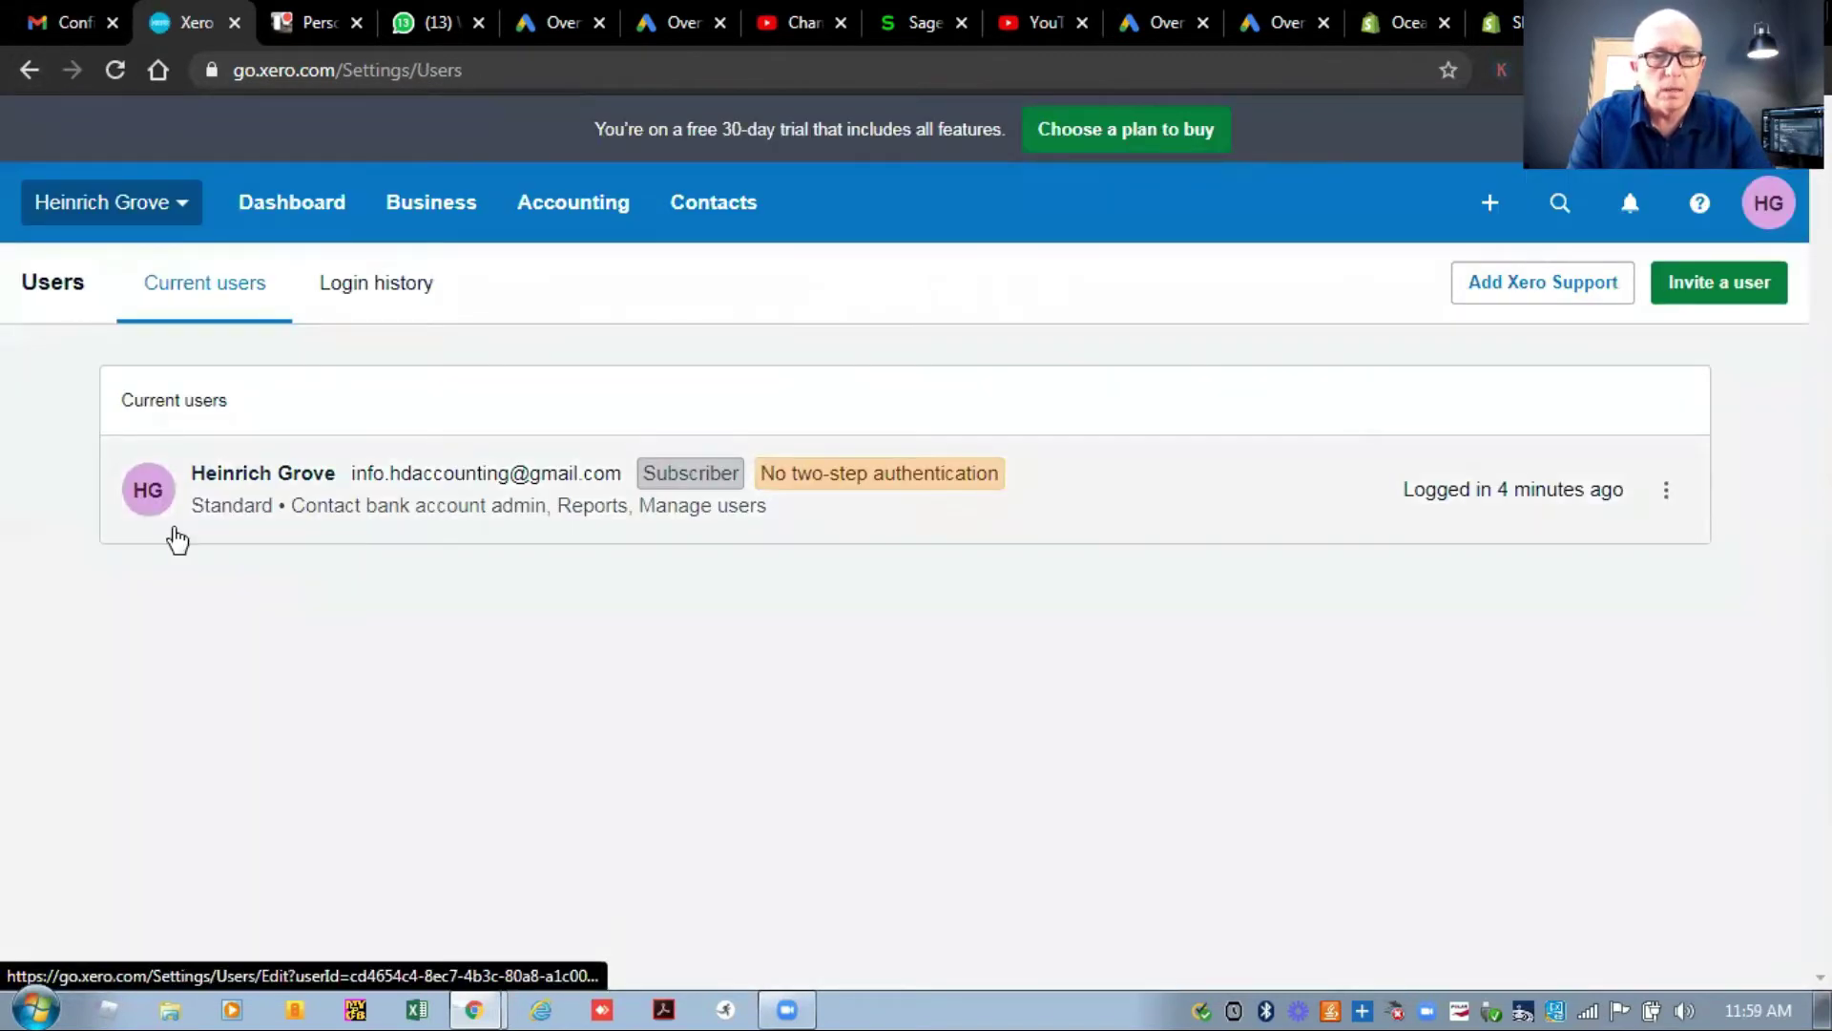
{"action": "left_click", "coordinate": [157, 216]}
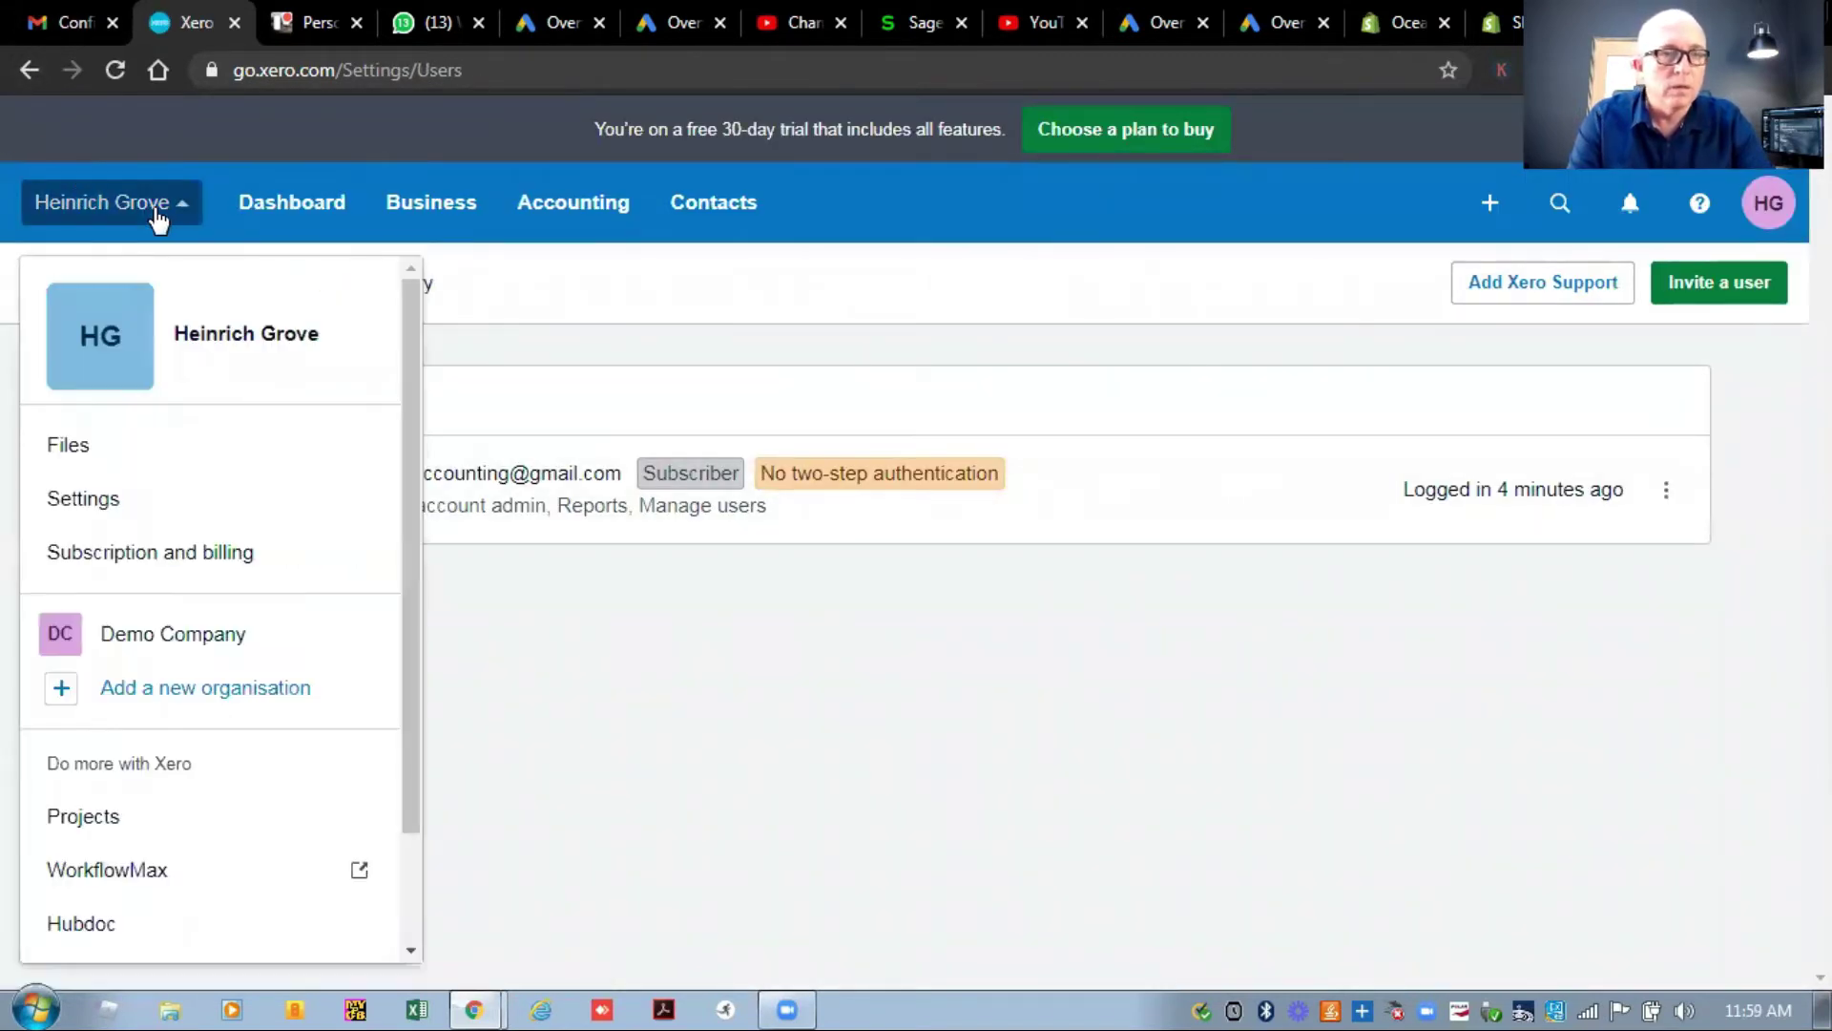
{"action": "left_click", "coordinate": [131, 504]}
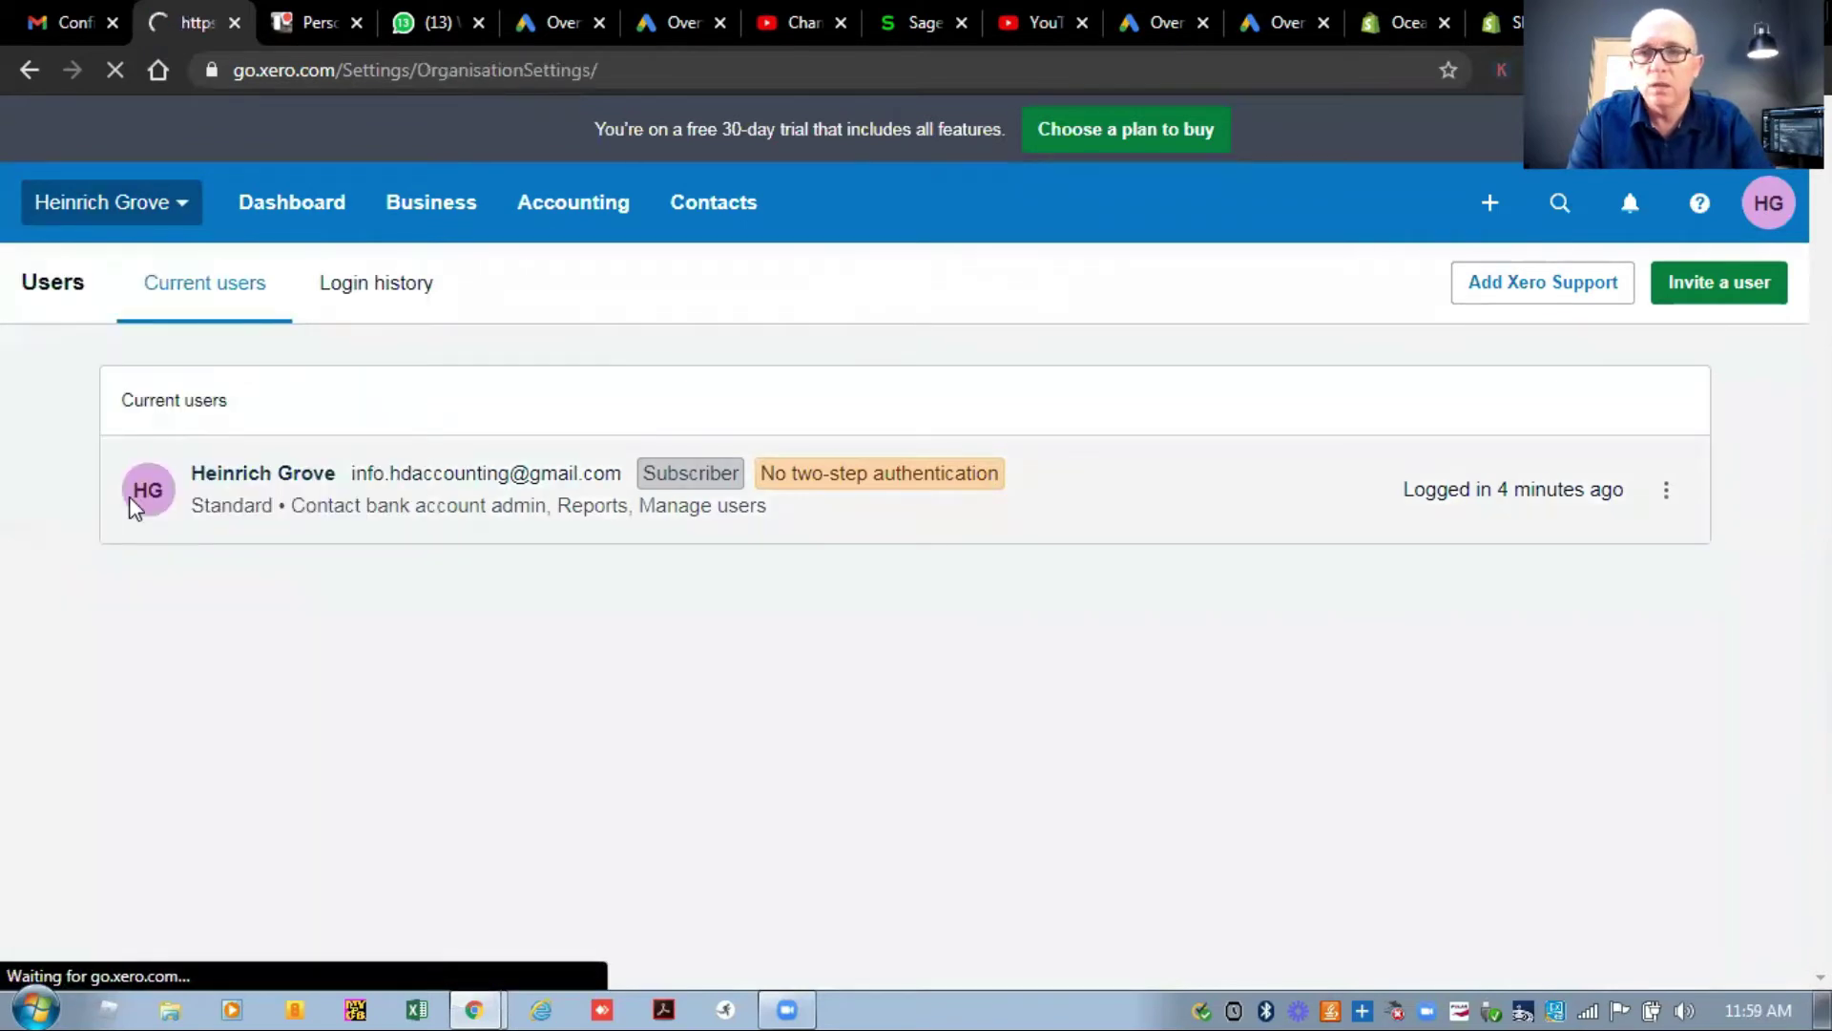
{"action": "scroll", "coordinate": [139, 509], "scroll_direction": "down", "scroll_amount": 2}
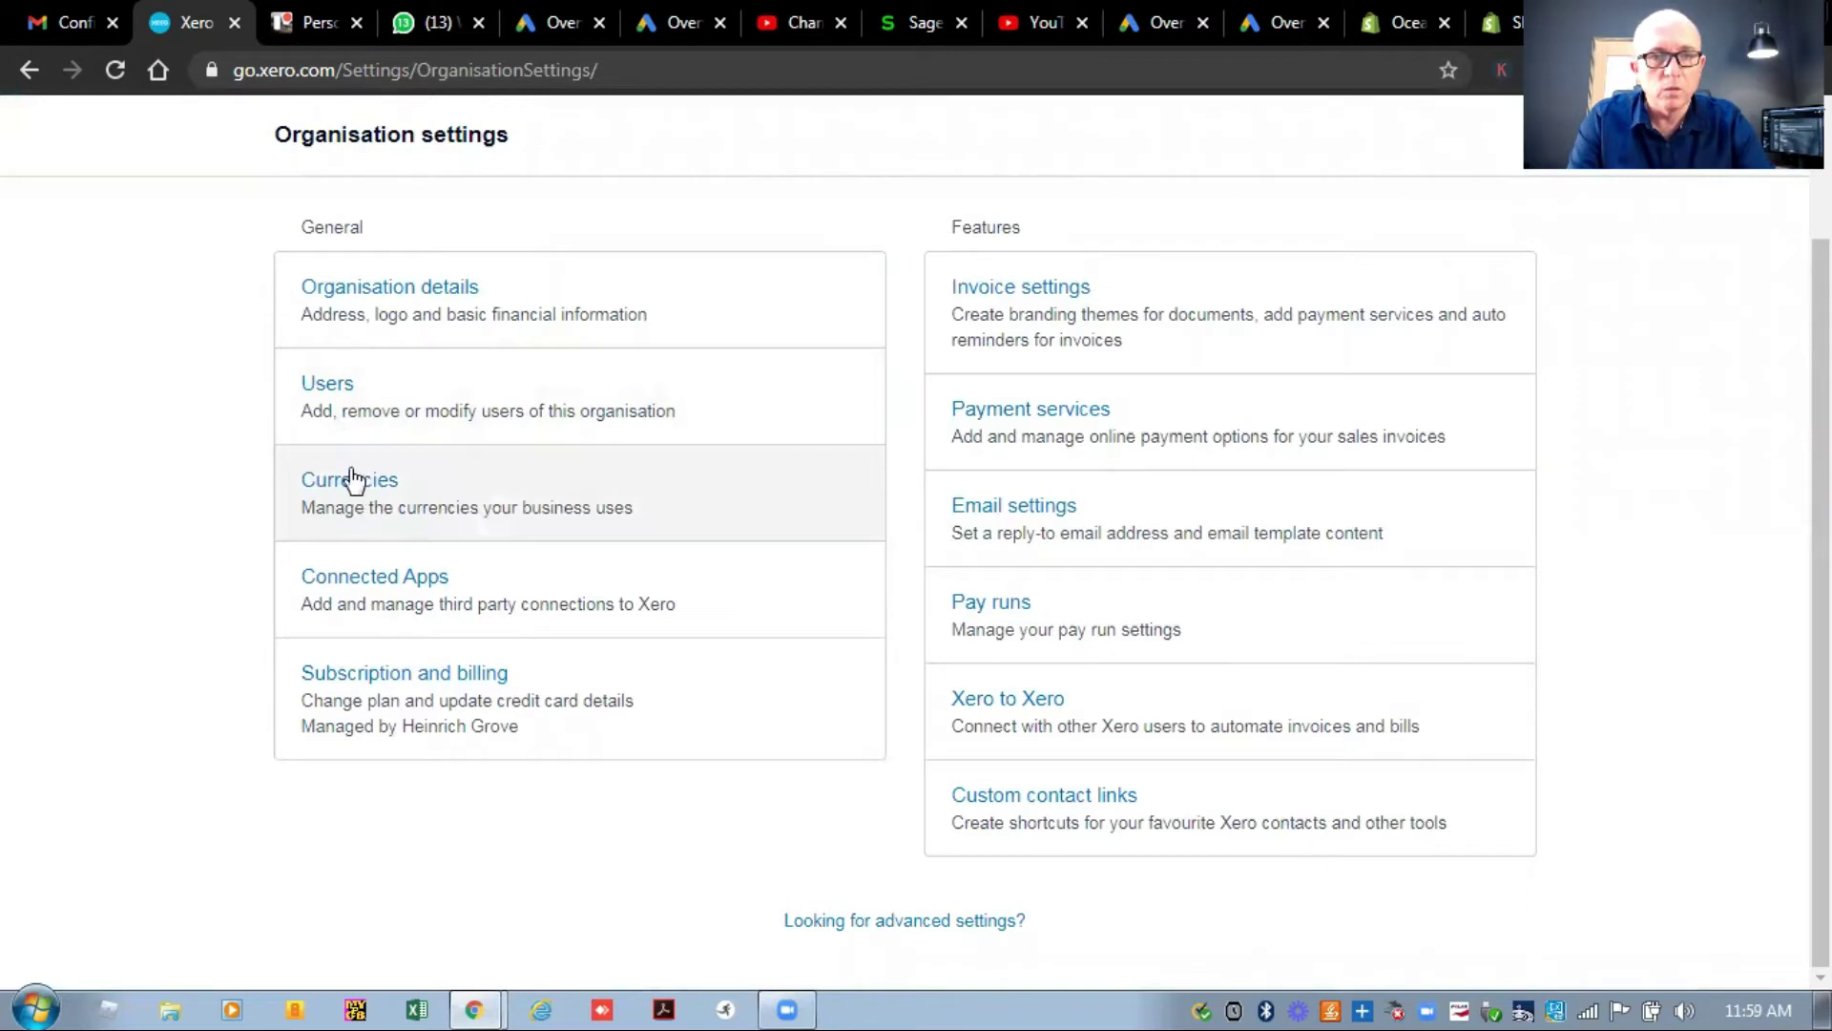
{"action": "left_click", "coordinate": [392, 584]}
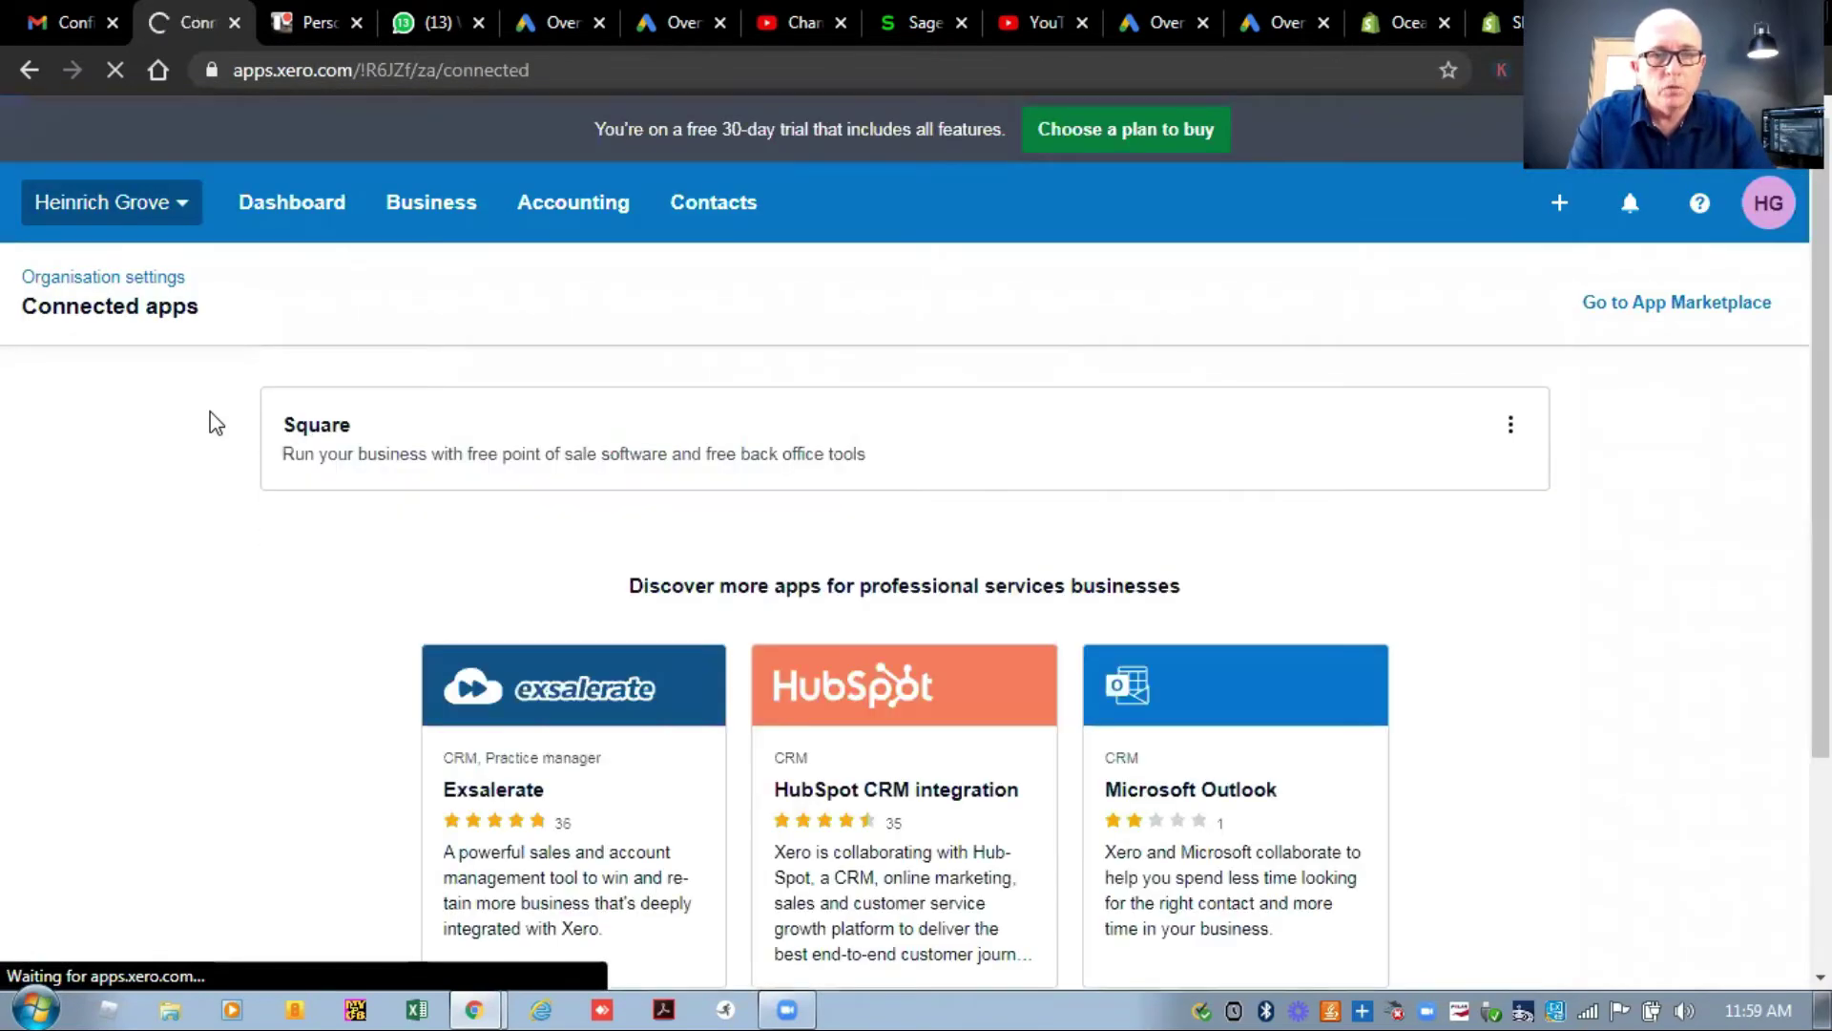
{"action": "scroll", "coordinate": [210, 411], "scroll_direction": "down", "scroll_amount": 2}
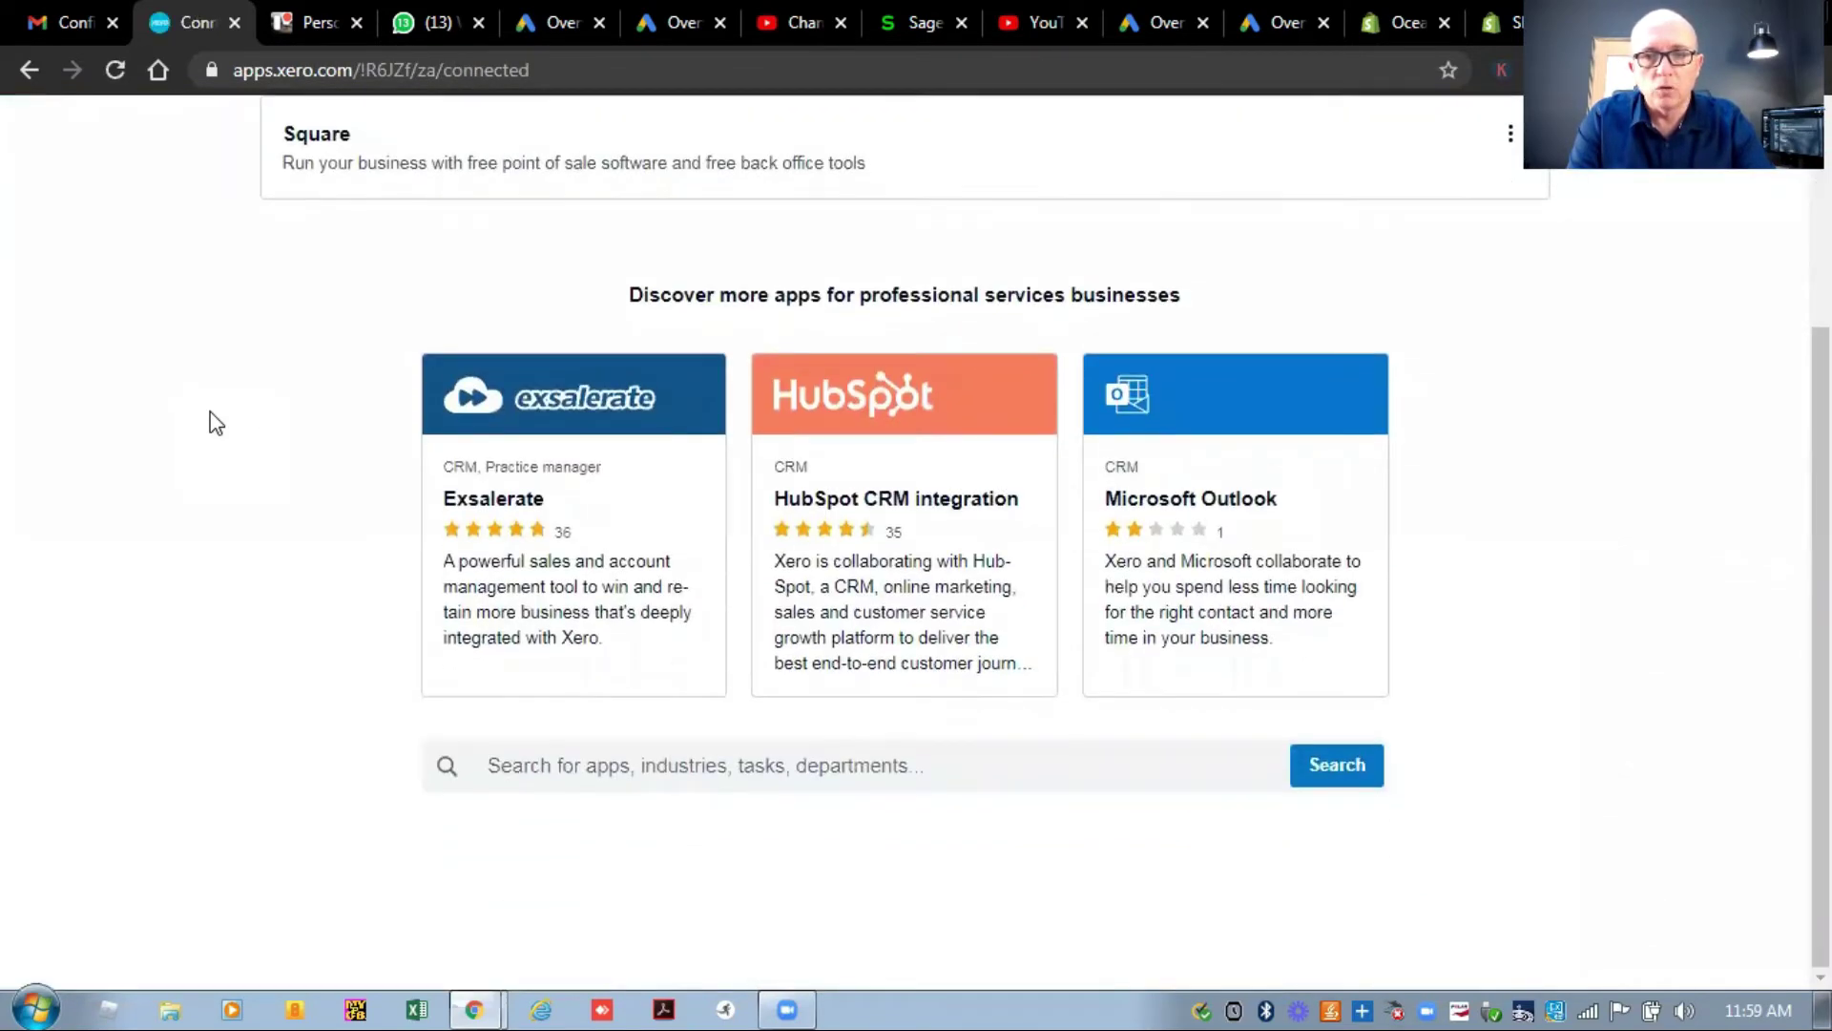
{"action": "left_click", "coordinate": [29, 73]}
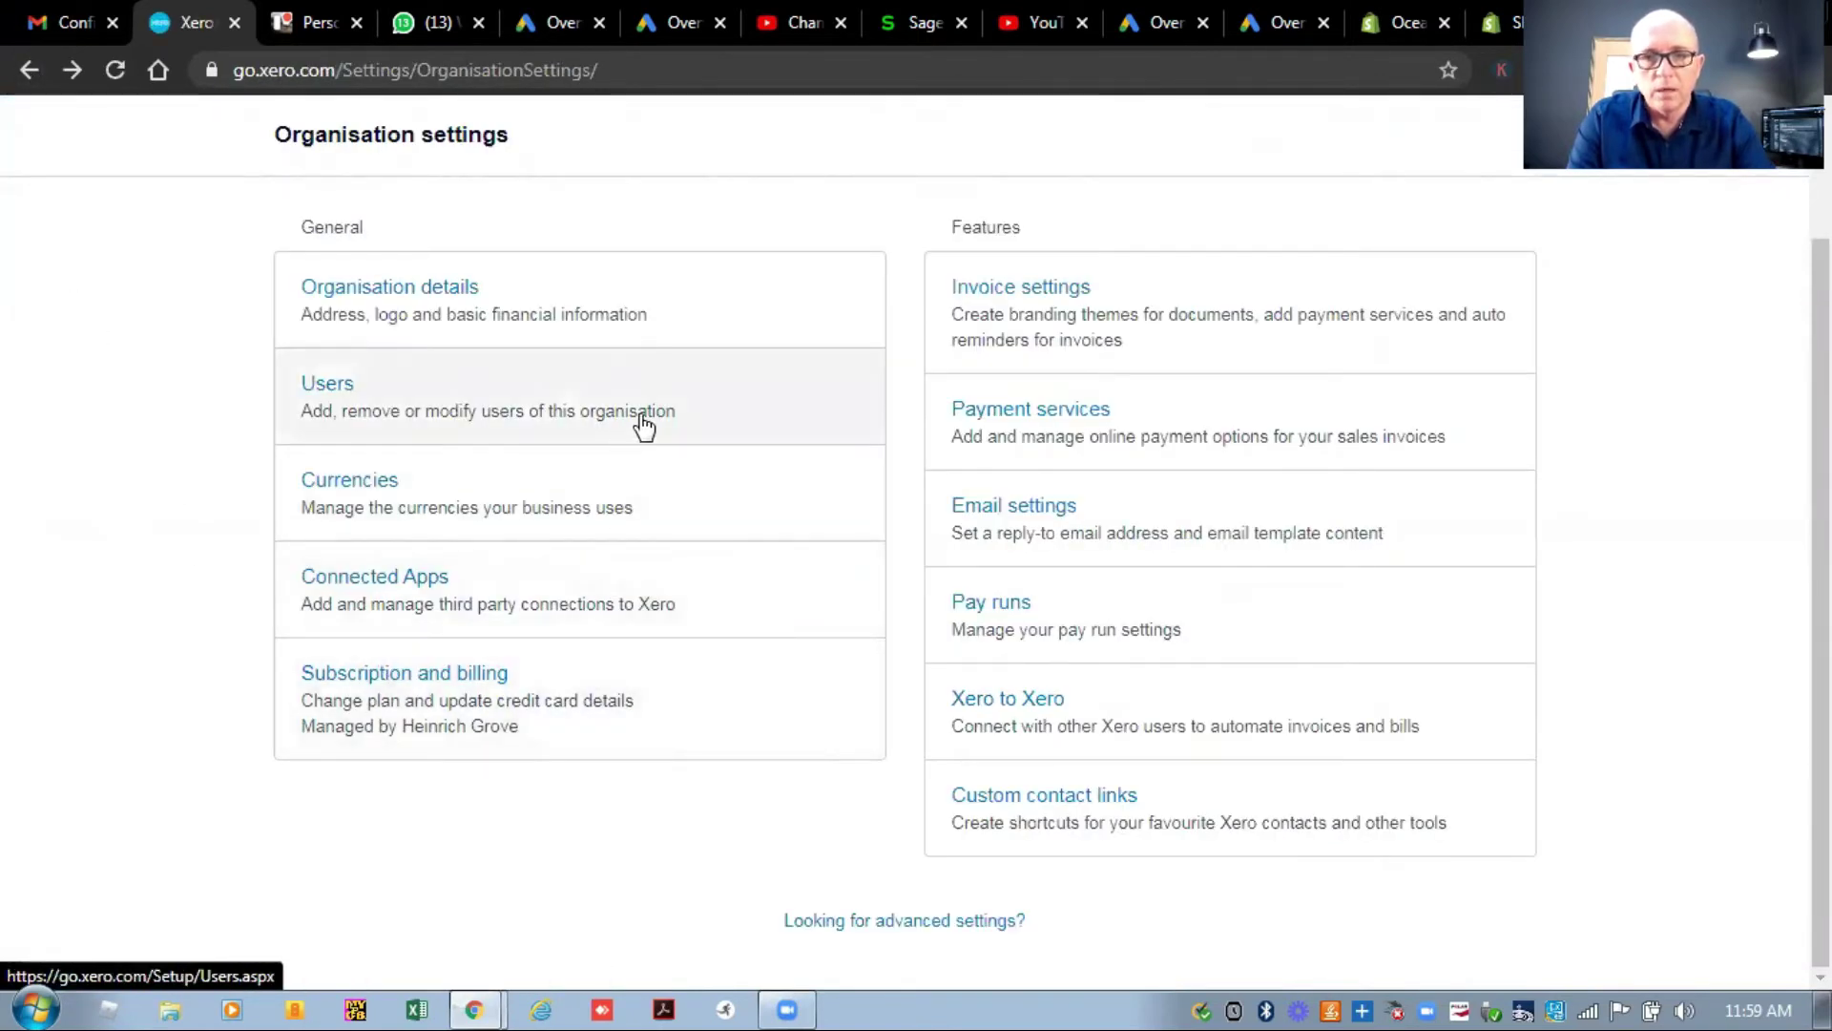
{"action": "left_click", "coordinate": [1047, 296]}
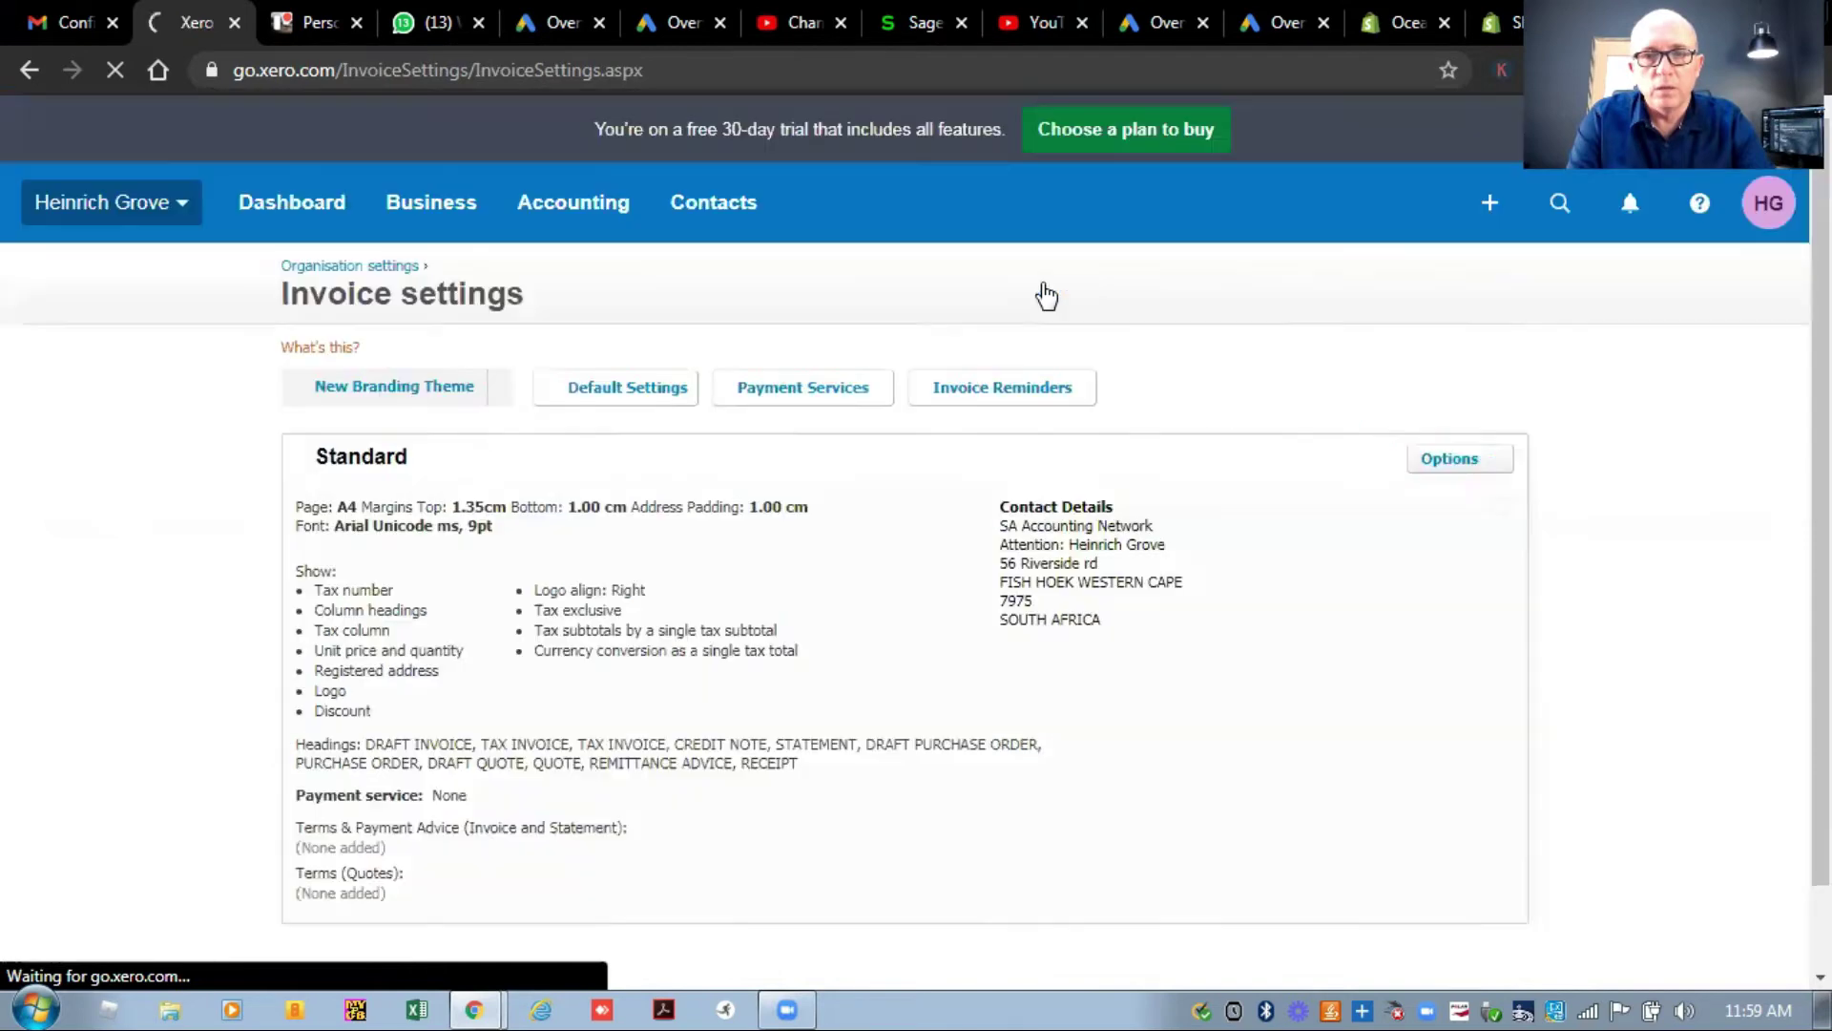
{"action": "scroll", "coordinate": [824, 191], "scroll_direction": "down", "scroll_amount": 2}
{"action": "scroll", "coordinate": [824, 191], "scroll_direction": "down", "scroll_amount": 2}
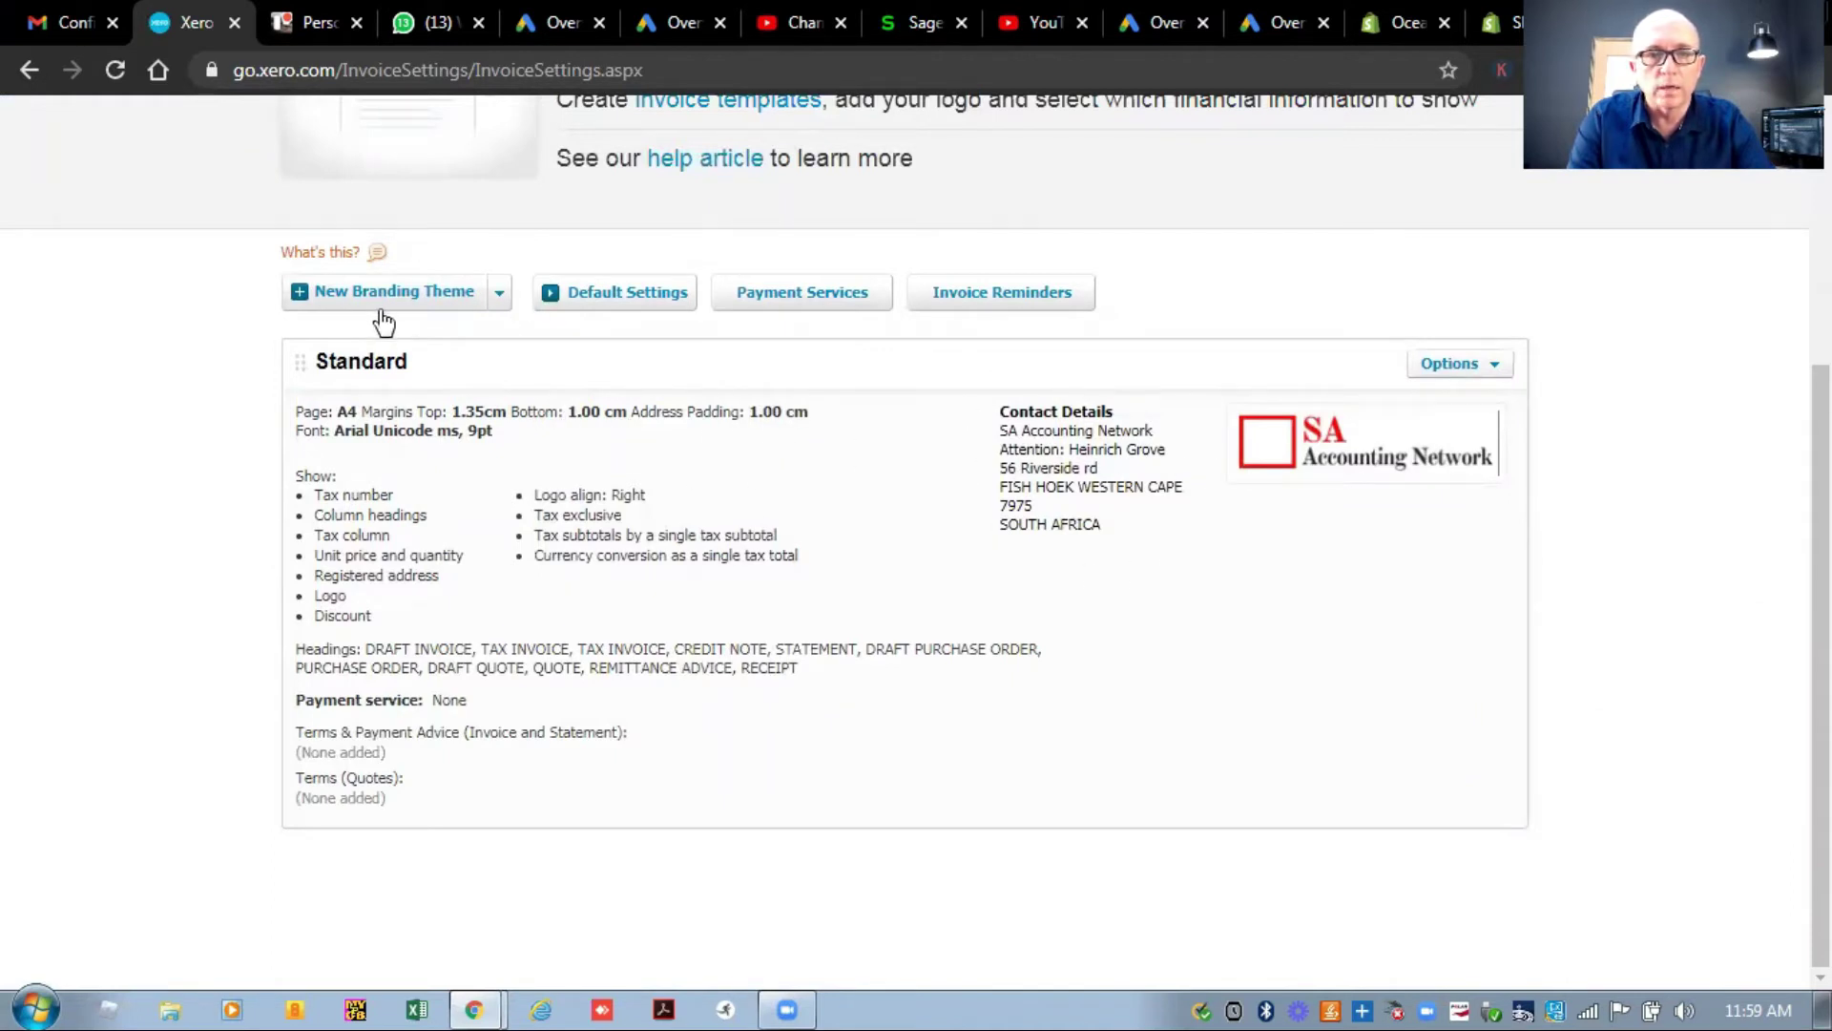
{"action": "left_click", "coordinate": [298, 295]}
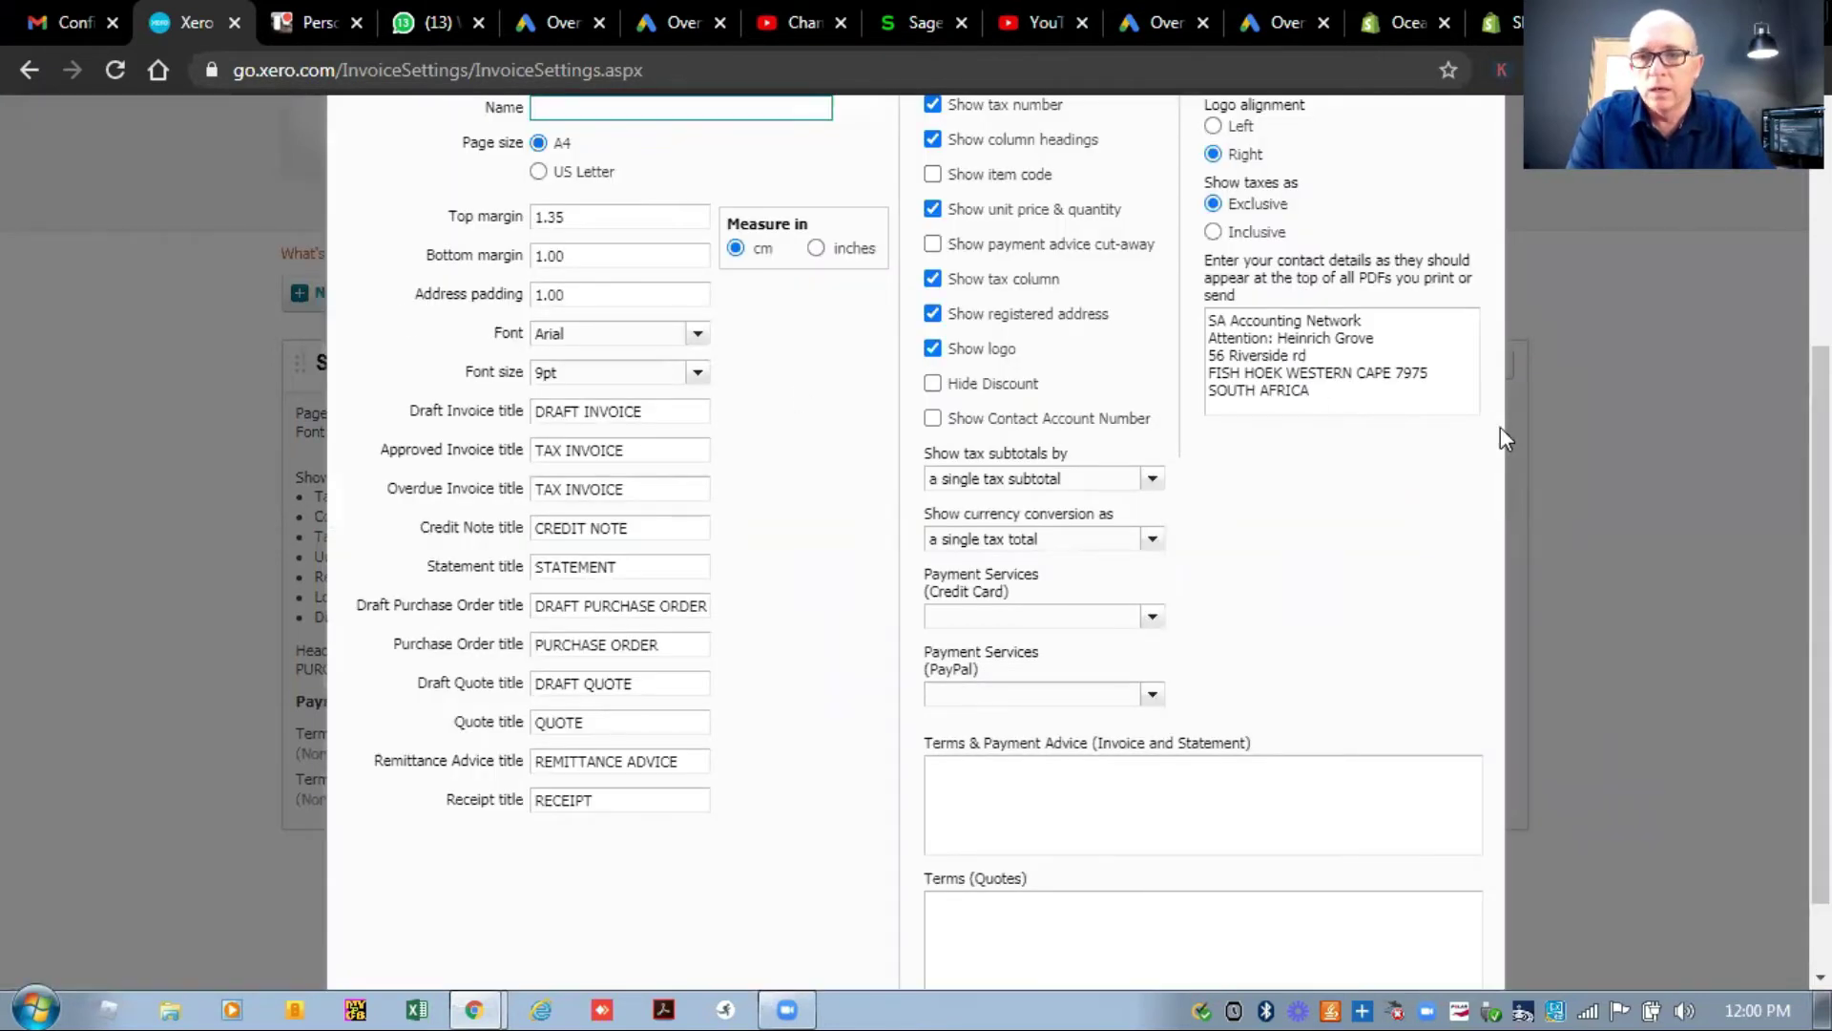
{"action": "scroll", "coordinate": [1820, 573], "scroll_direction": "up", "scroll_amount": 1}
{"action": "scroll", "coordinate": [1327, 238], "scroll_direction": "up", "scroll_amount": 1}
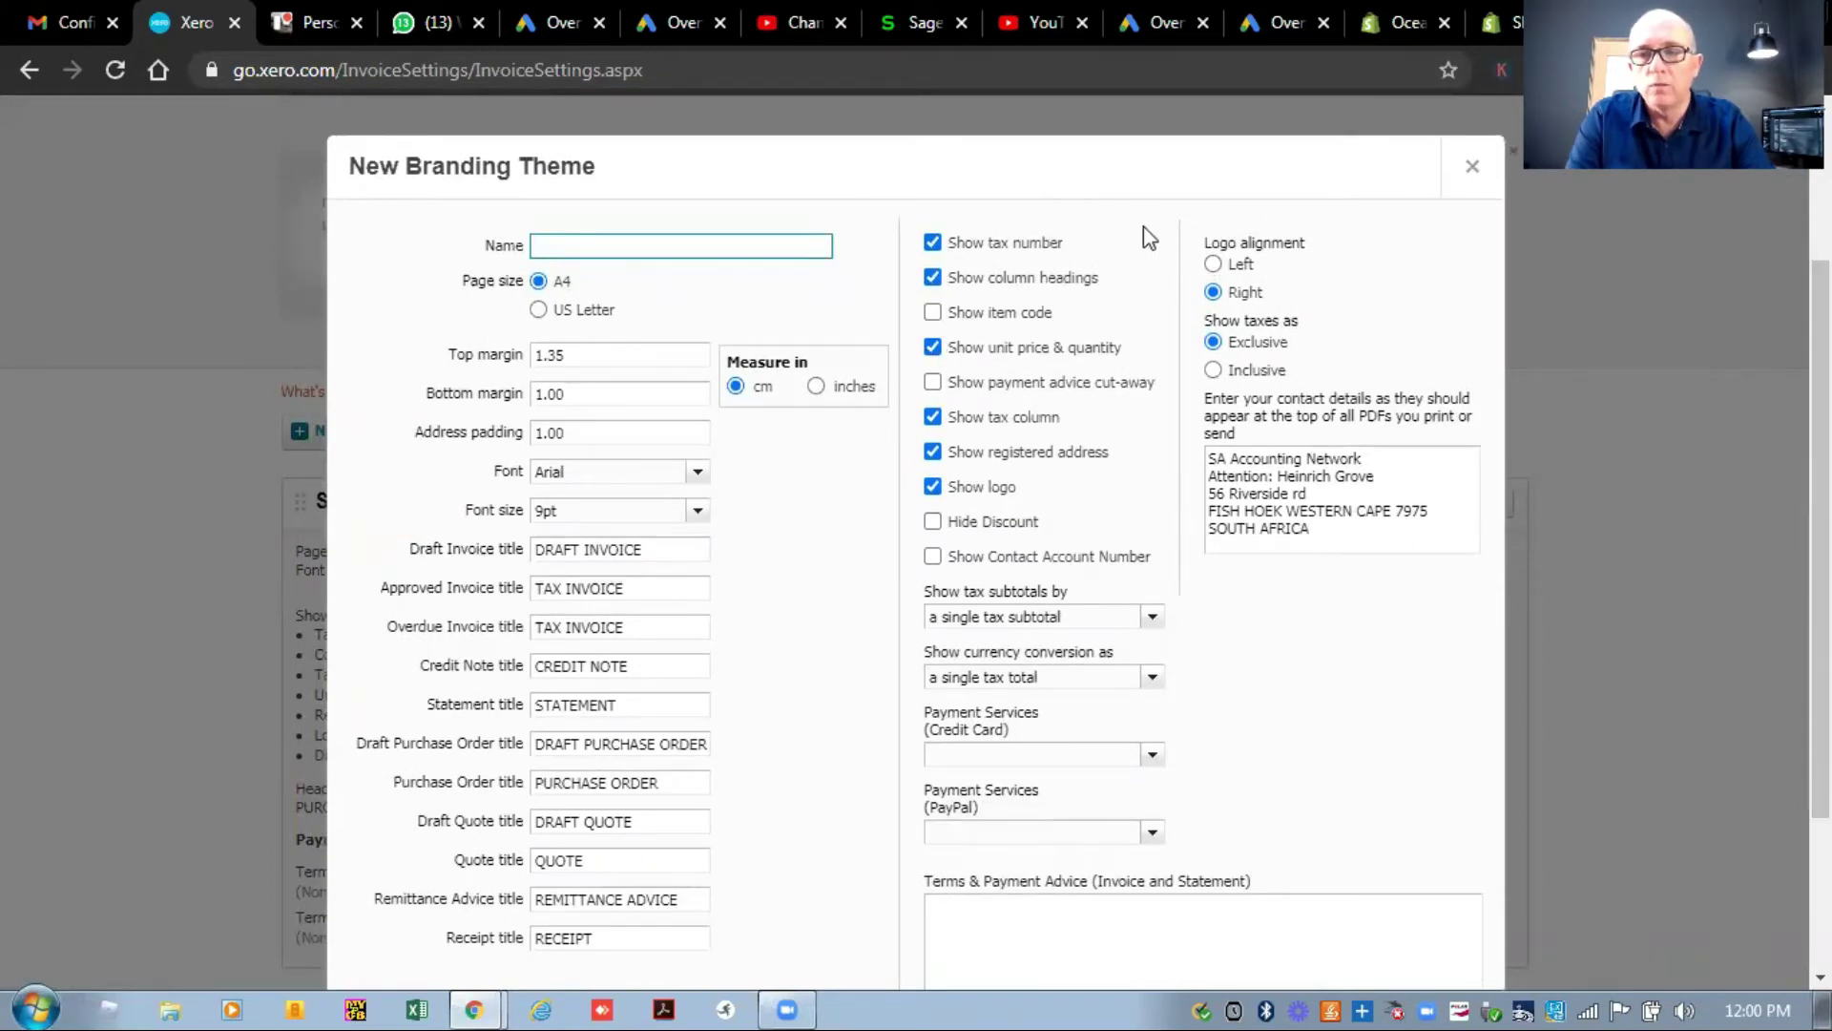
{"action": "left_click", "coordinate": [1472, 166]}
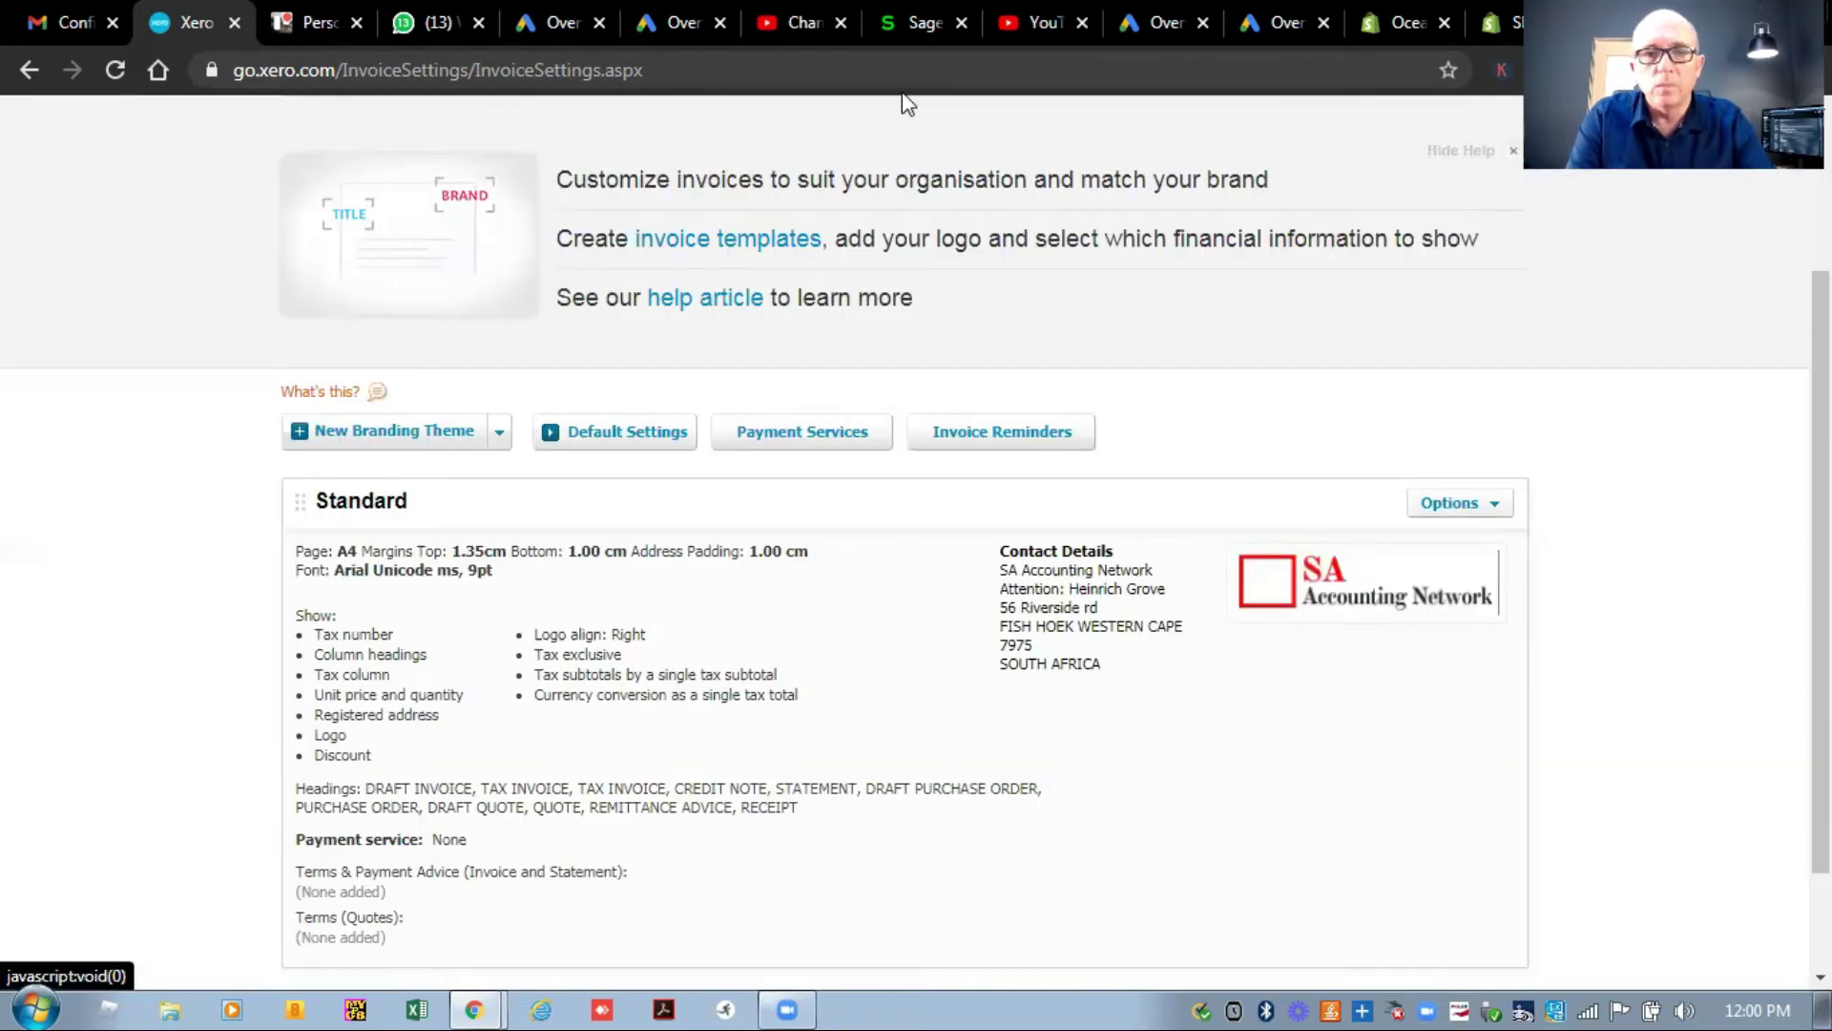
{"action": "scroll", "coordinate": [178, 448], "scroll_direction": "up", "scroll_amount": 3}
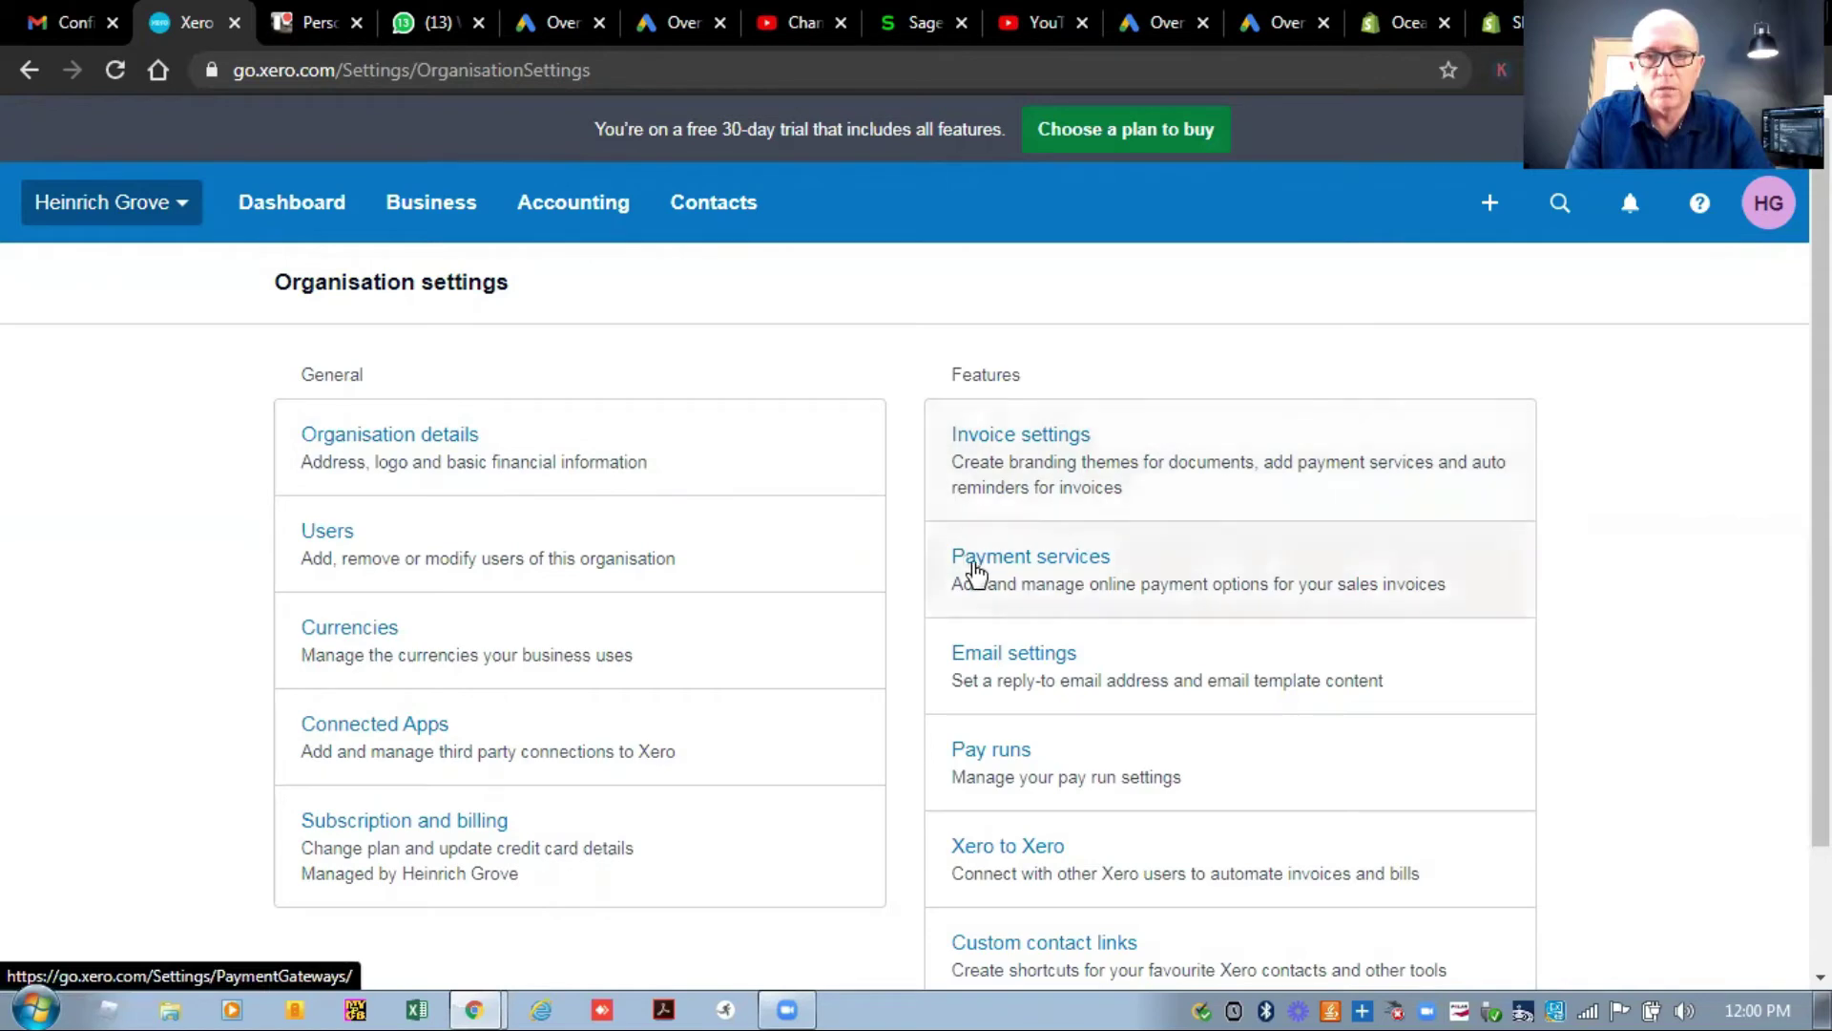
Add the sender's name and phone beneath 'Thanks,' in the Sales Invoice Basic template and save.
{"action": "left_click", "coordinate": [1021, 661]}
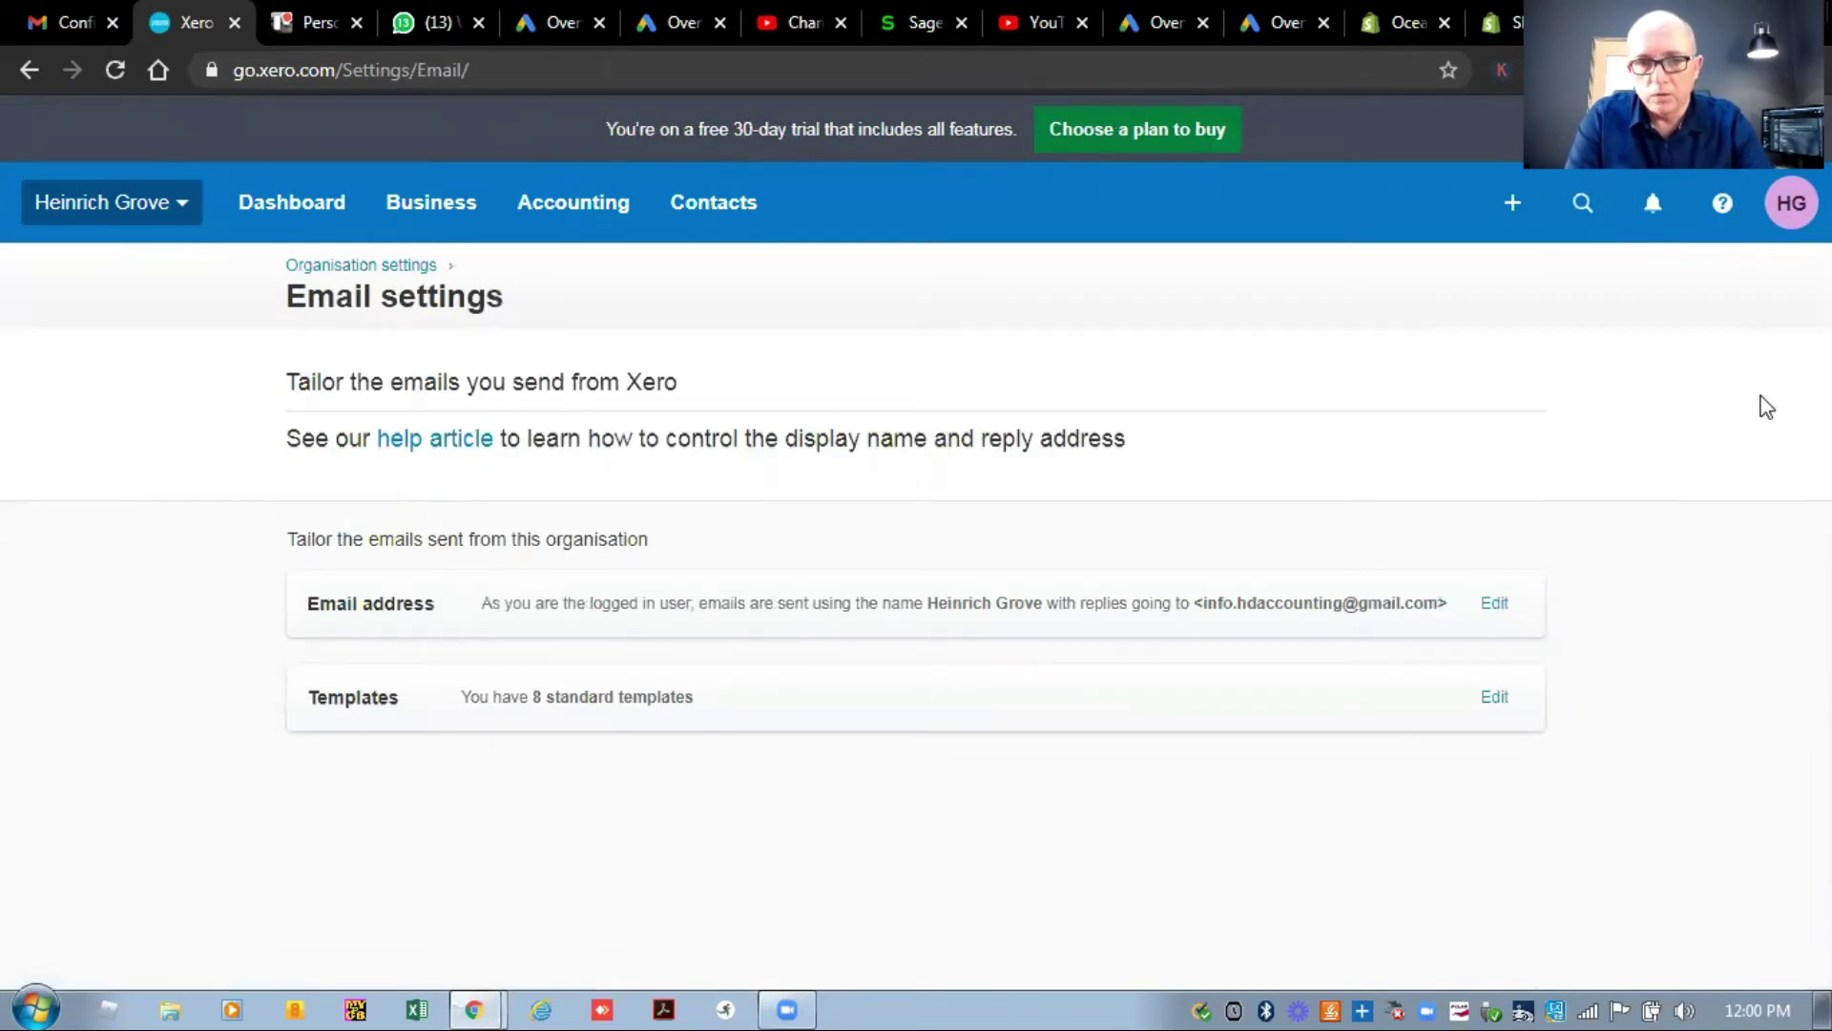
{"action": "left_click", "coordinate": [1494, 699]}
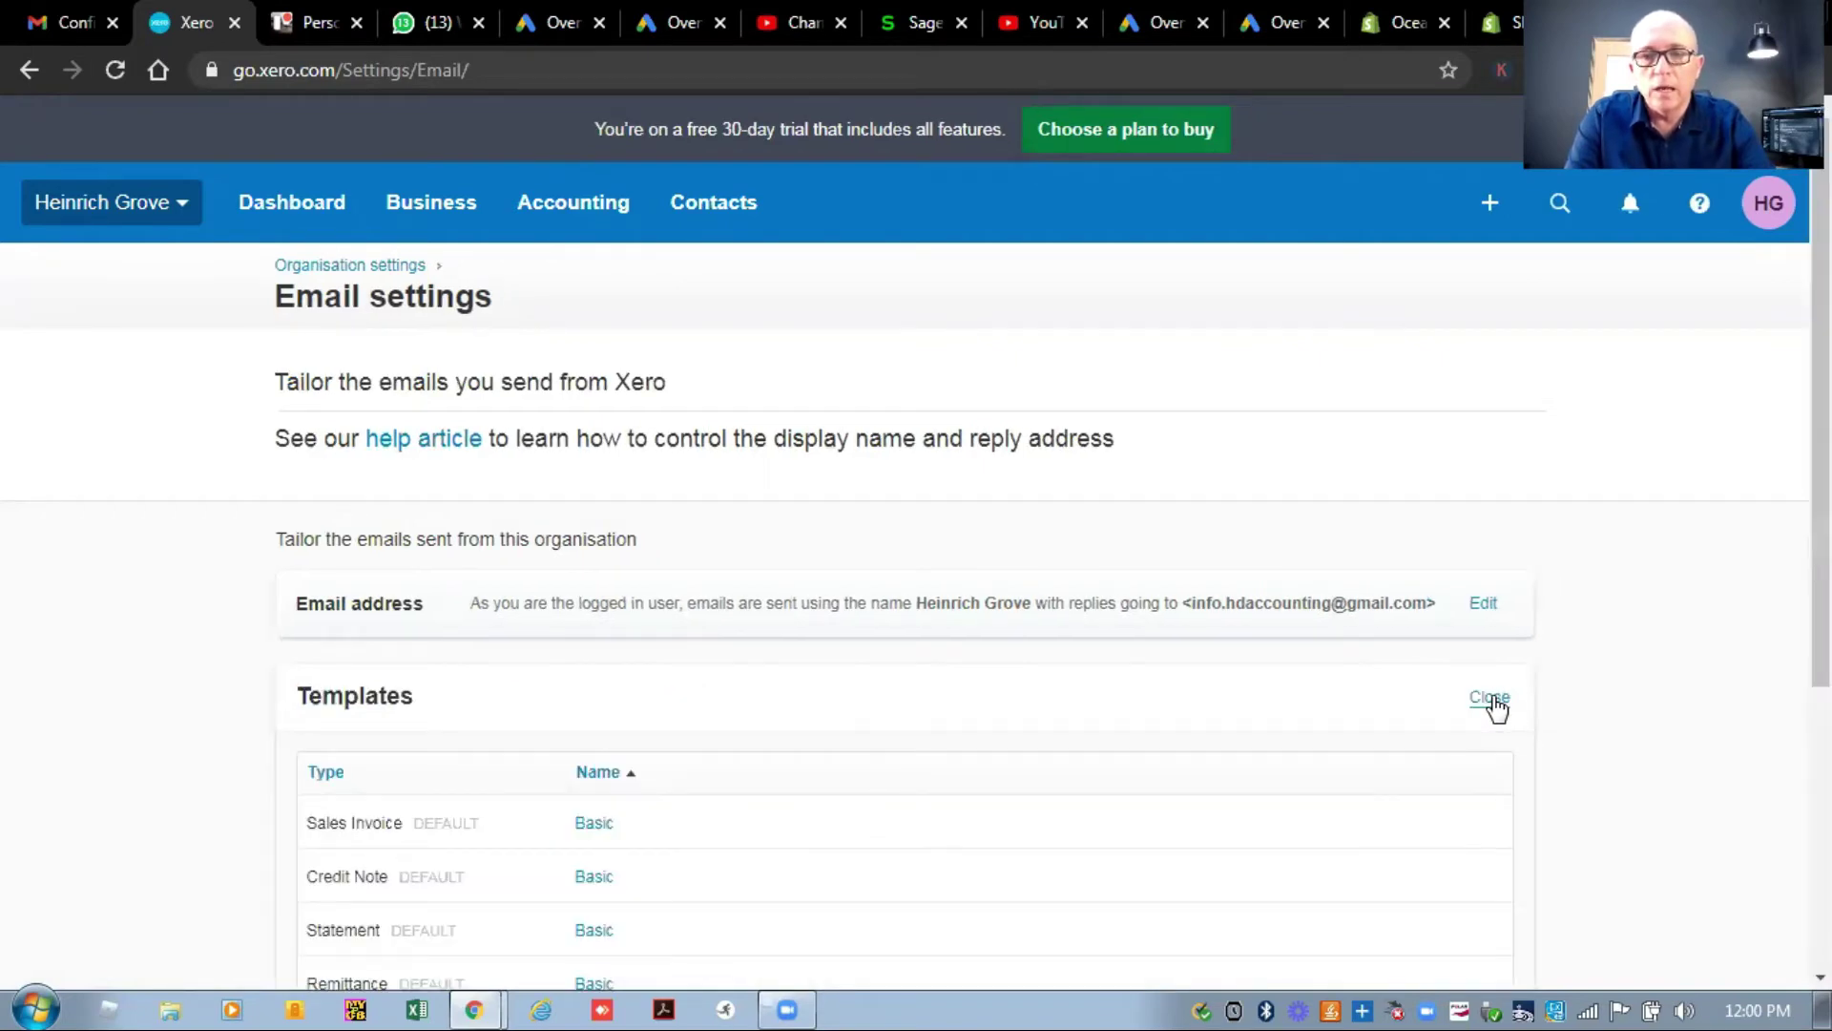
{"action": "scroll", "coordinate": [1514, 521], "scroll_direction": "down", "scroll_amount": 2}
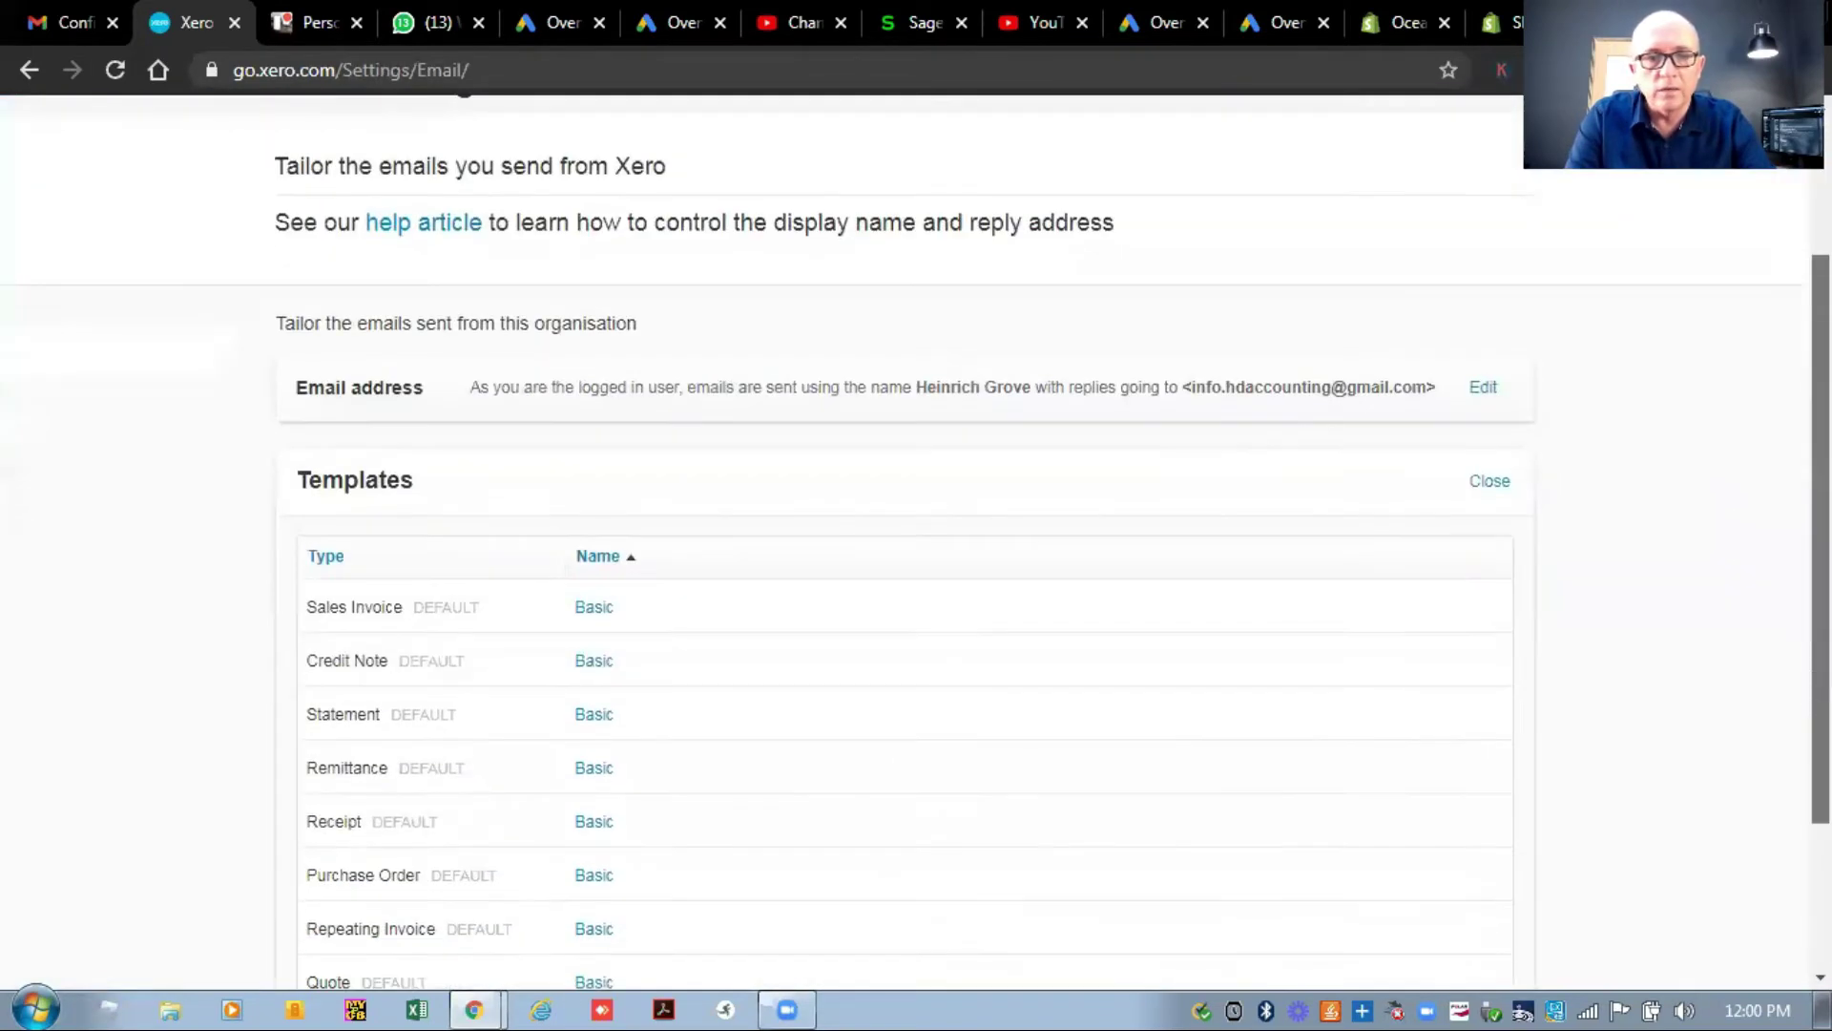
{"action": "left_click", "coordinate": [597, 616]}
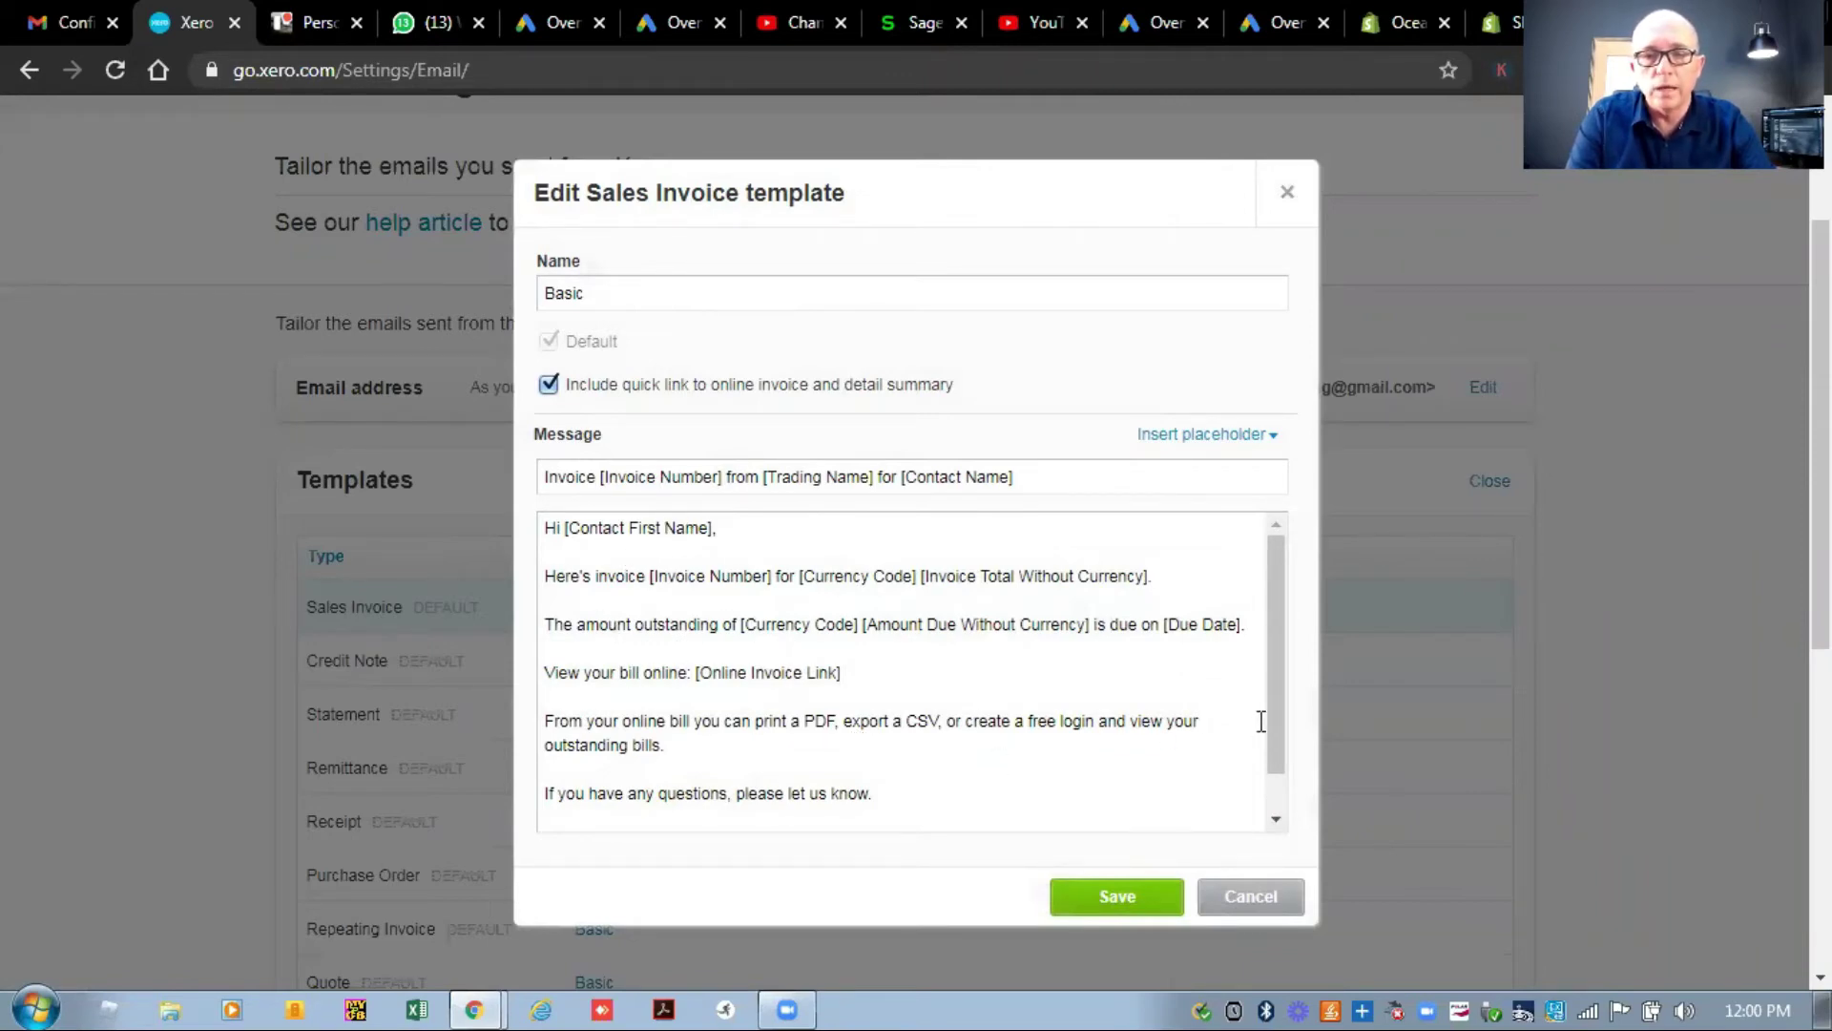
{"action": "left_click_drag", "start_coordinate": [1278, 707], "coordinate": [1286, 783]}
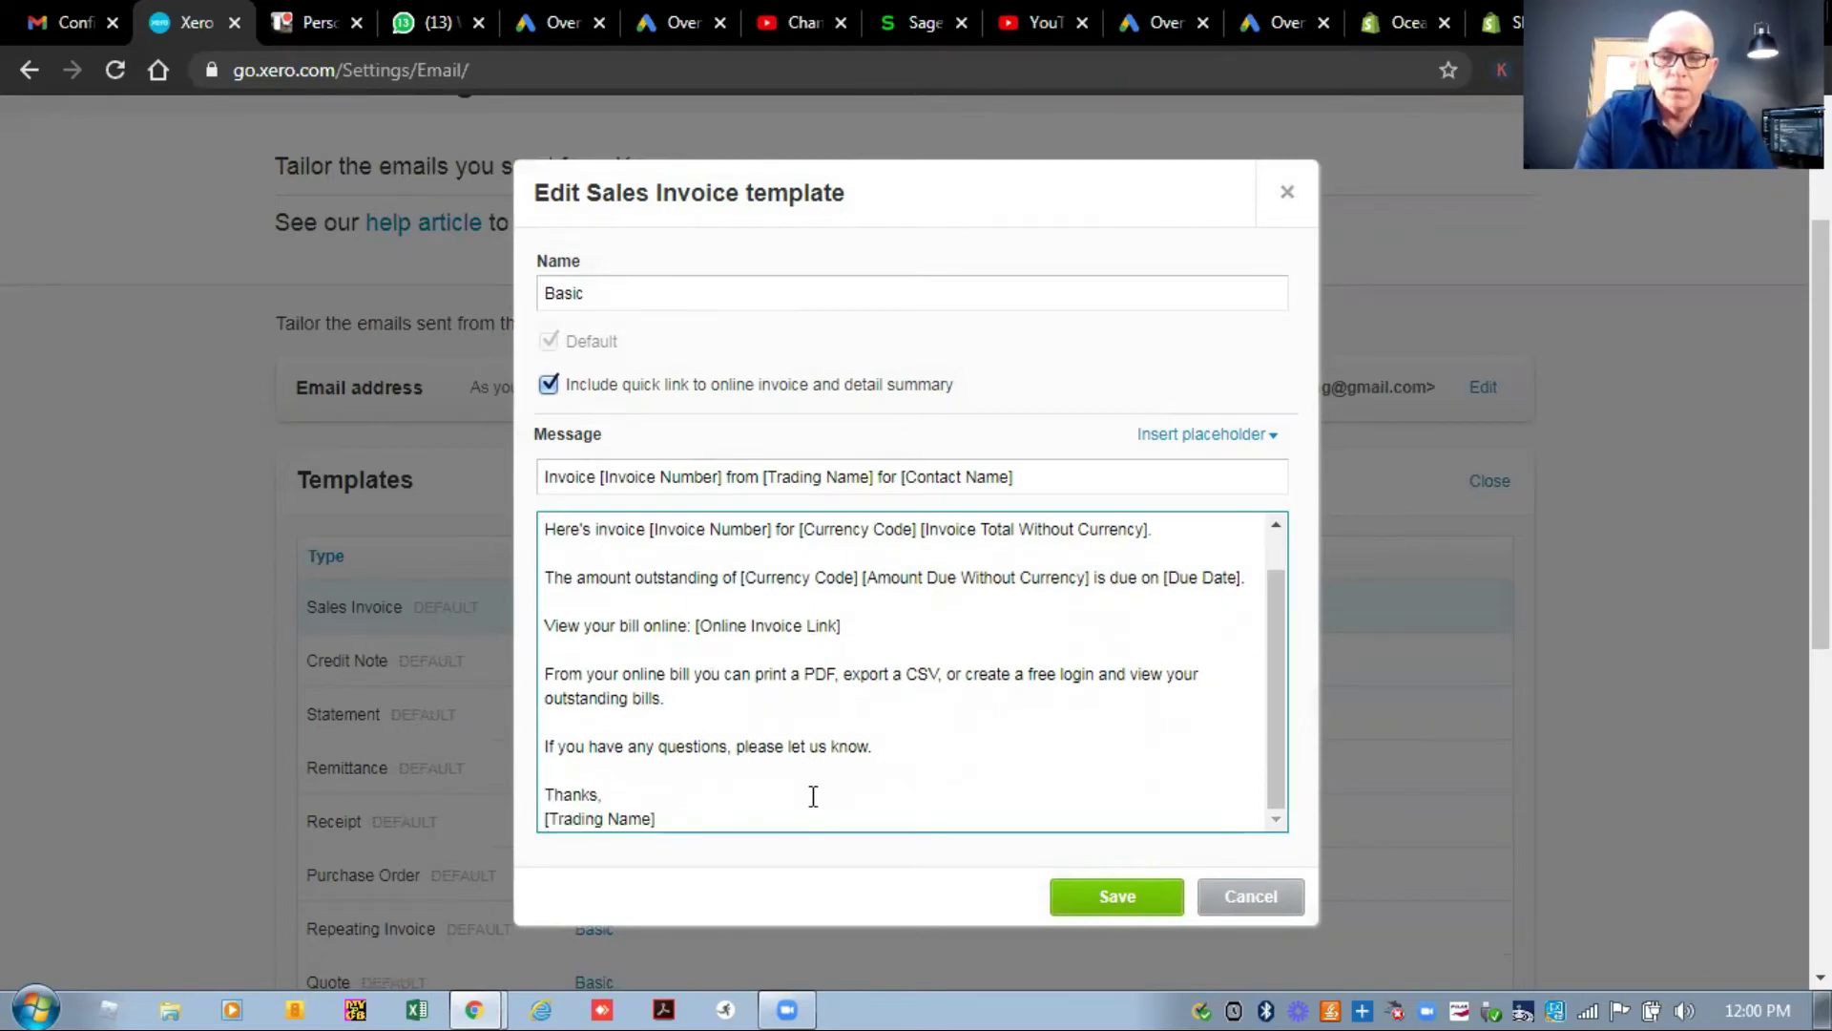
{"action": "key", "text": "Return"}
{"action": "type", "text": "Hel"}
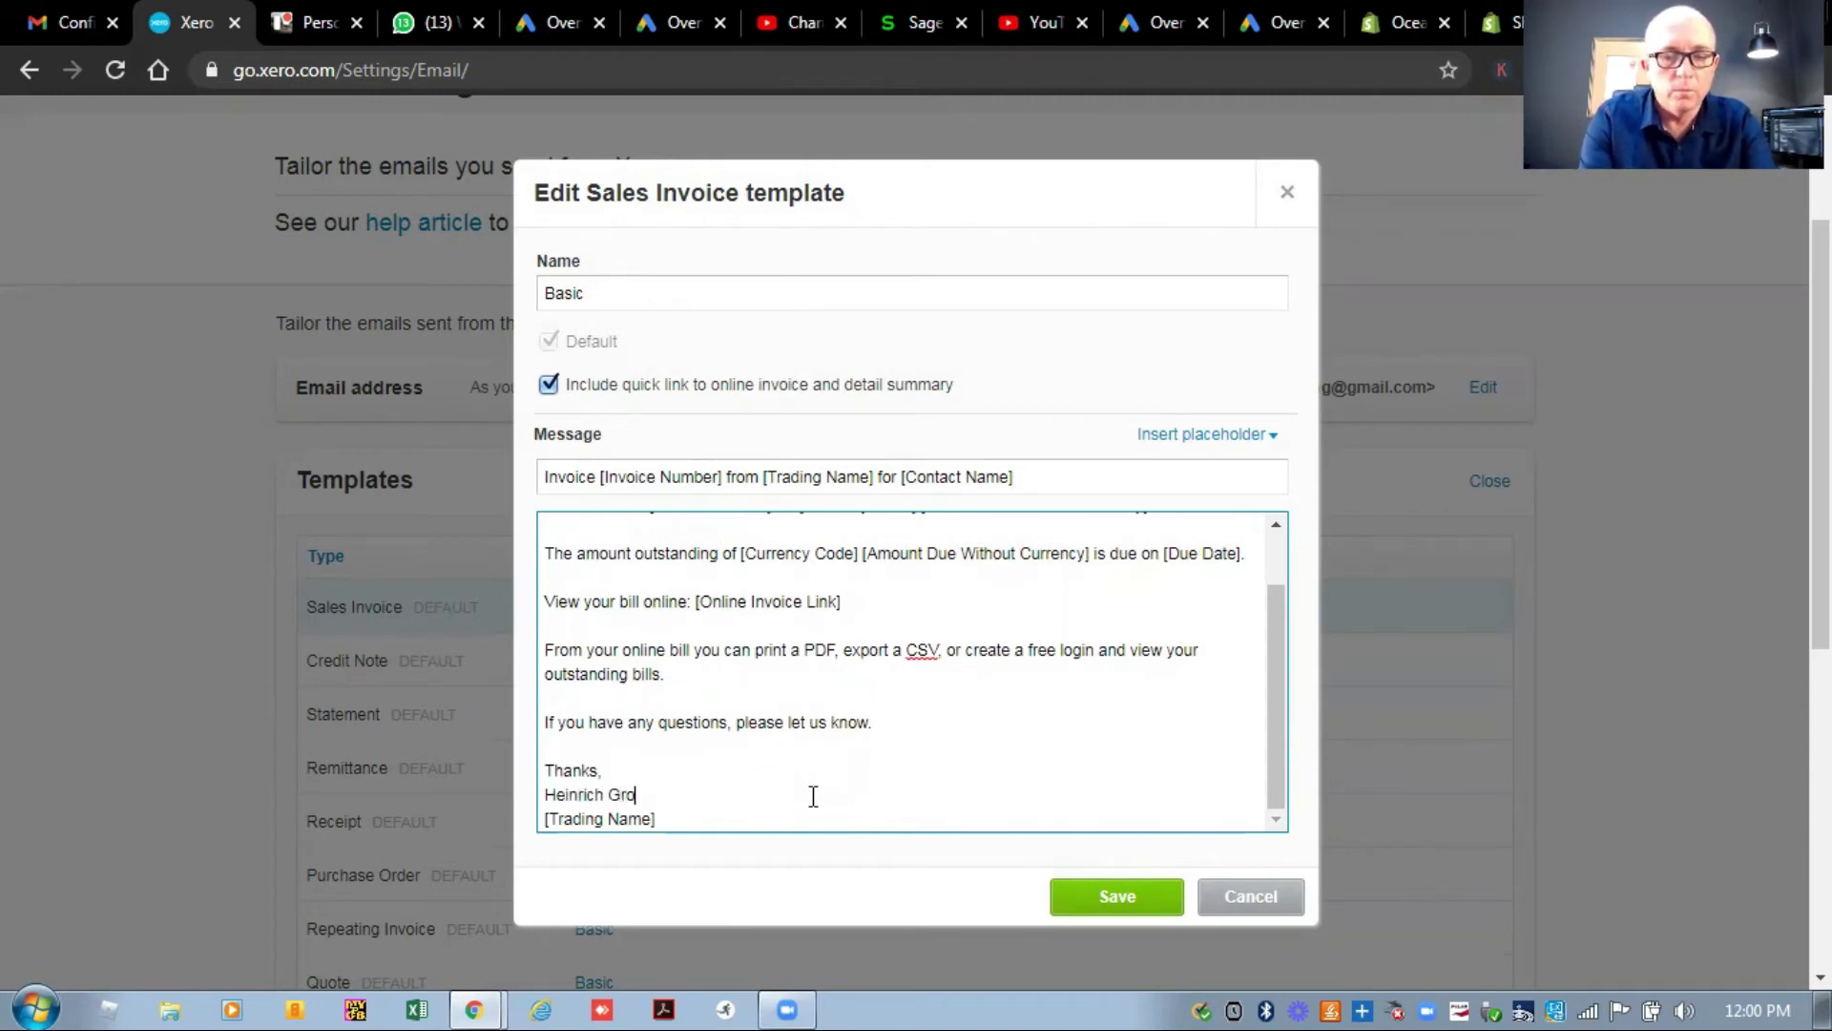
{"action": "key", "text": "Return"}
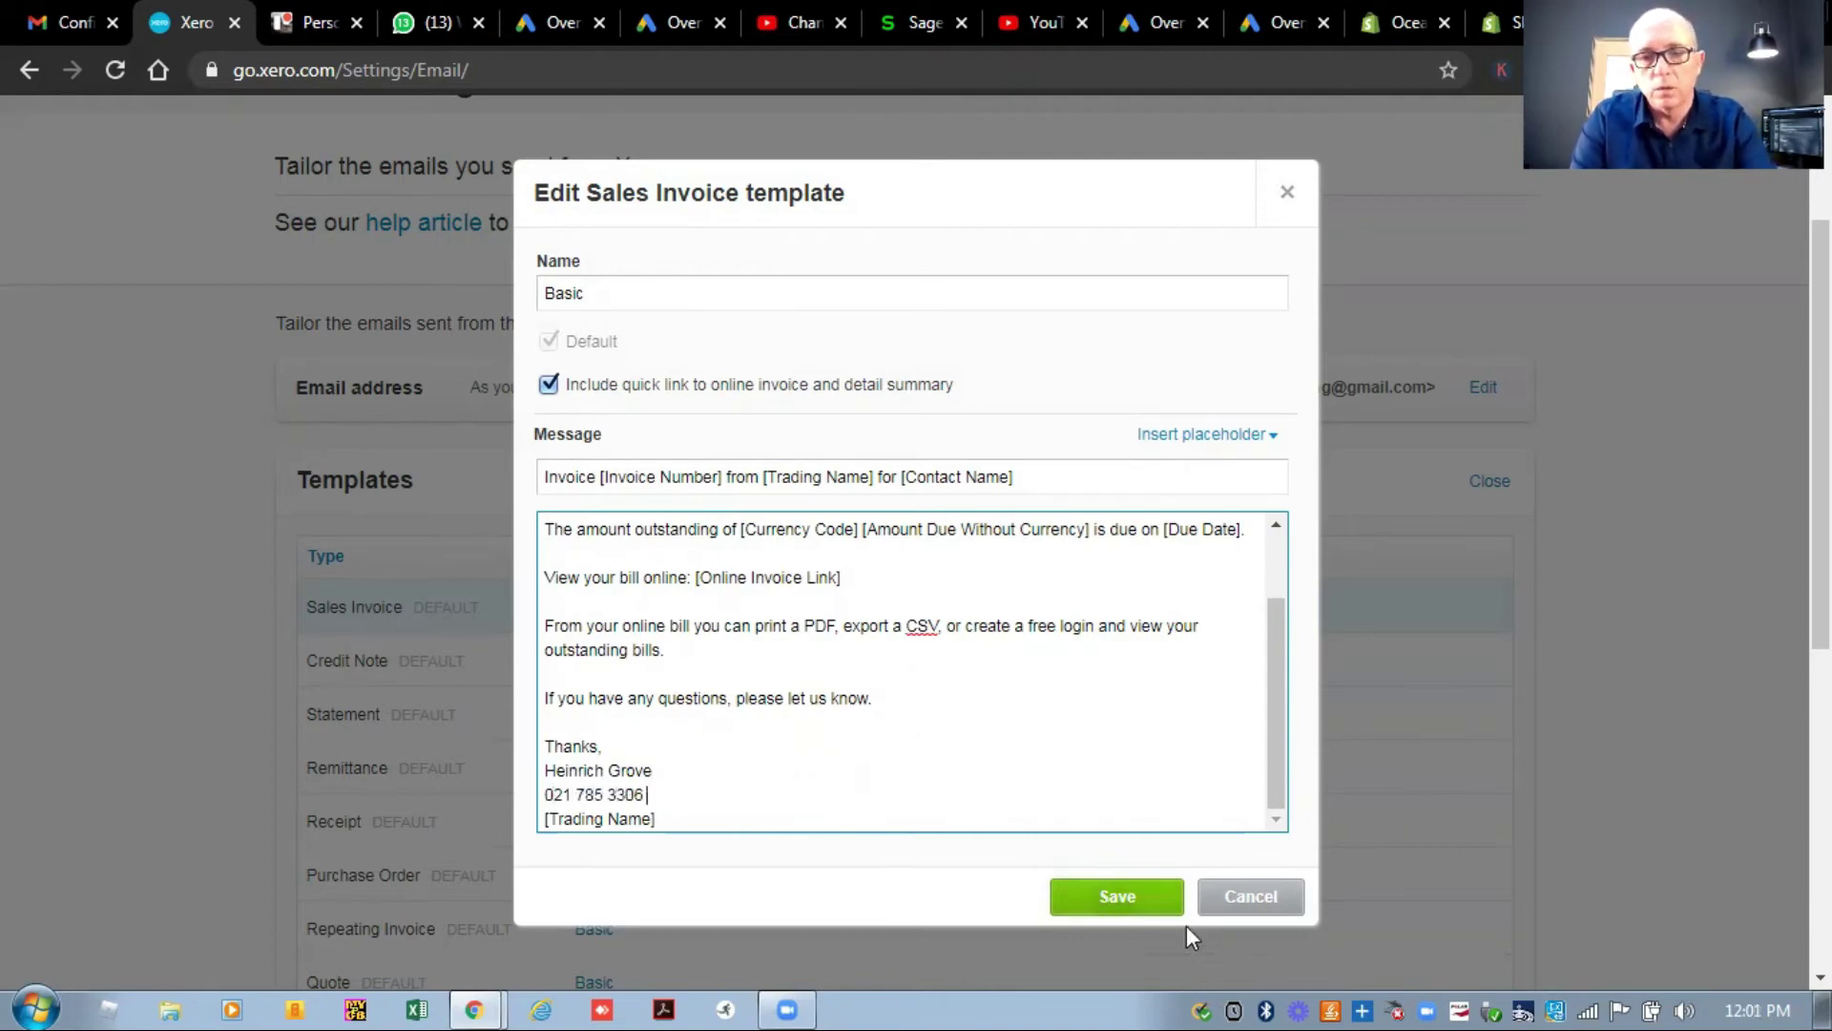
{"action": "left_click", "coordinate": [1095, 897]}
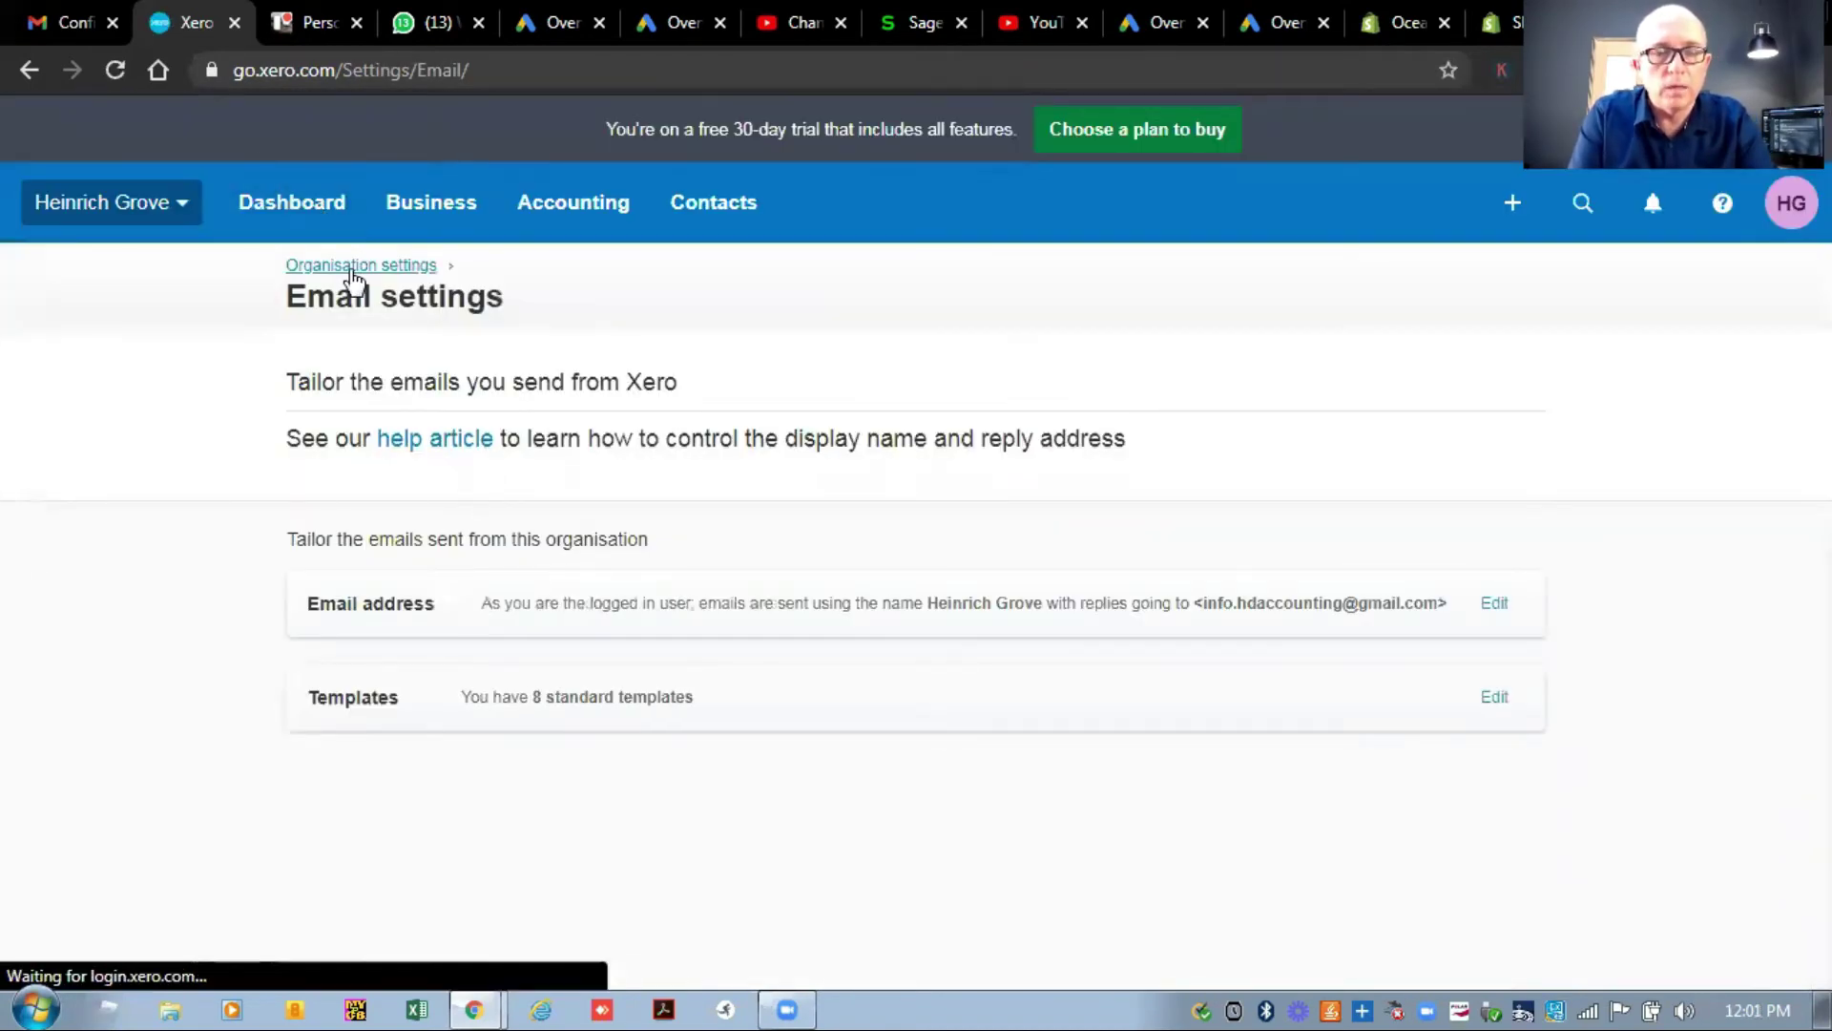
Check the Payment services page, then go back to the Organisation settings overview.
{"action": "left_click", "coordinate": [353, 269]}
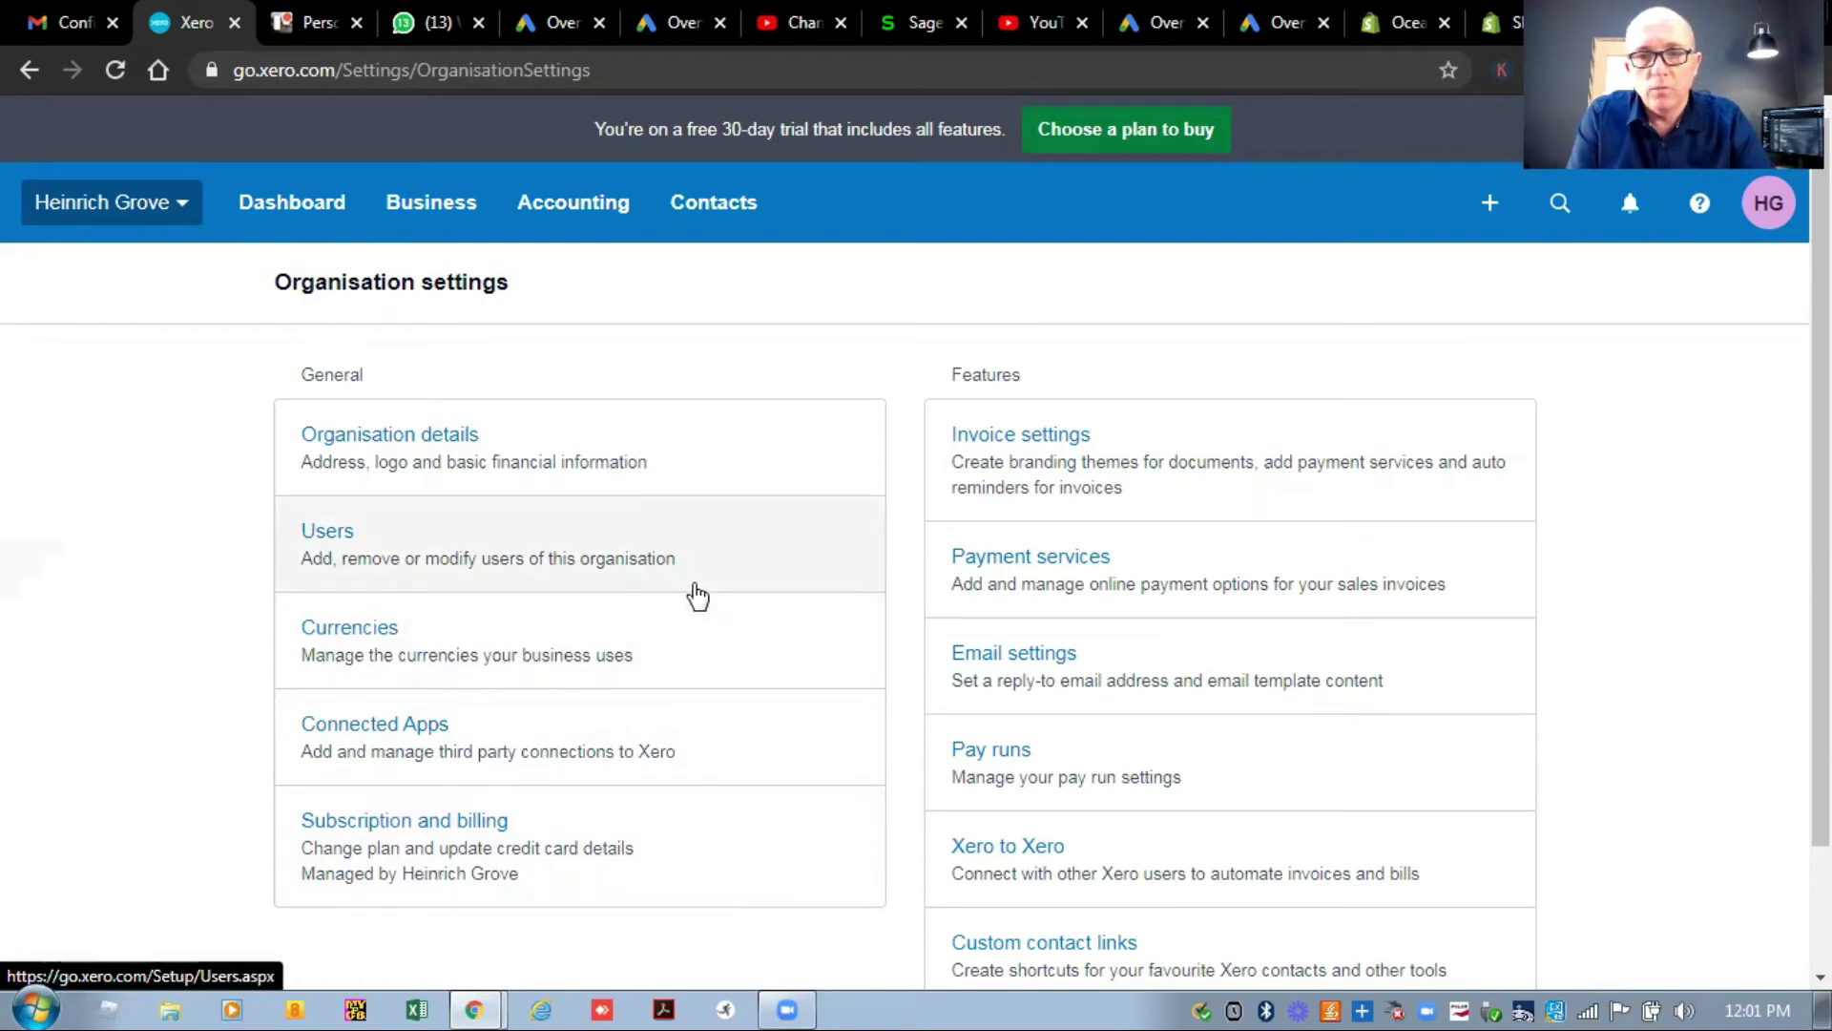
{"action": "left_click", "coordinate": [1040, 563]}
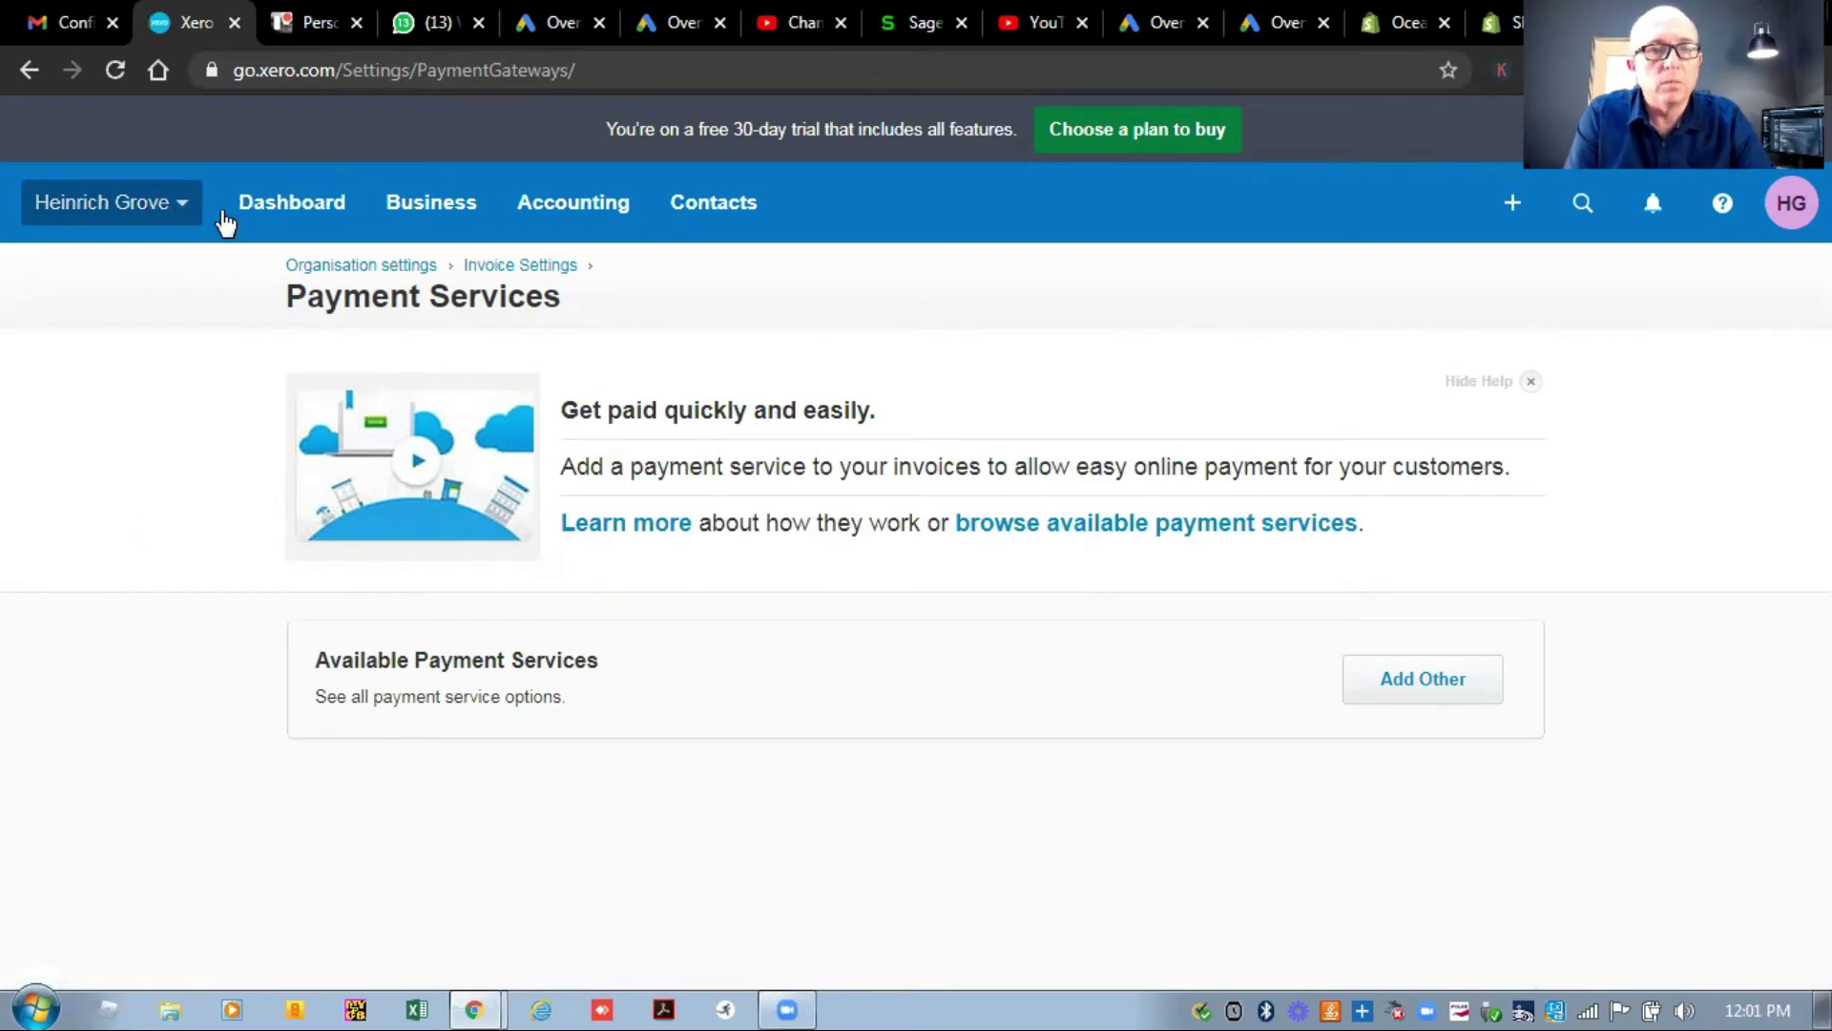
{"action": "left_click", "coordinate": [346, 267]}
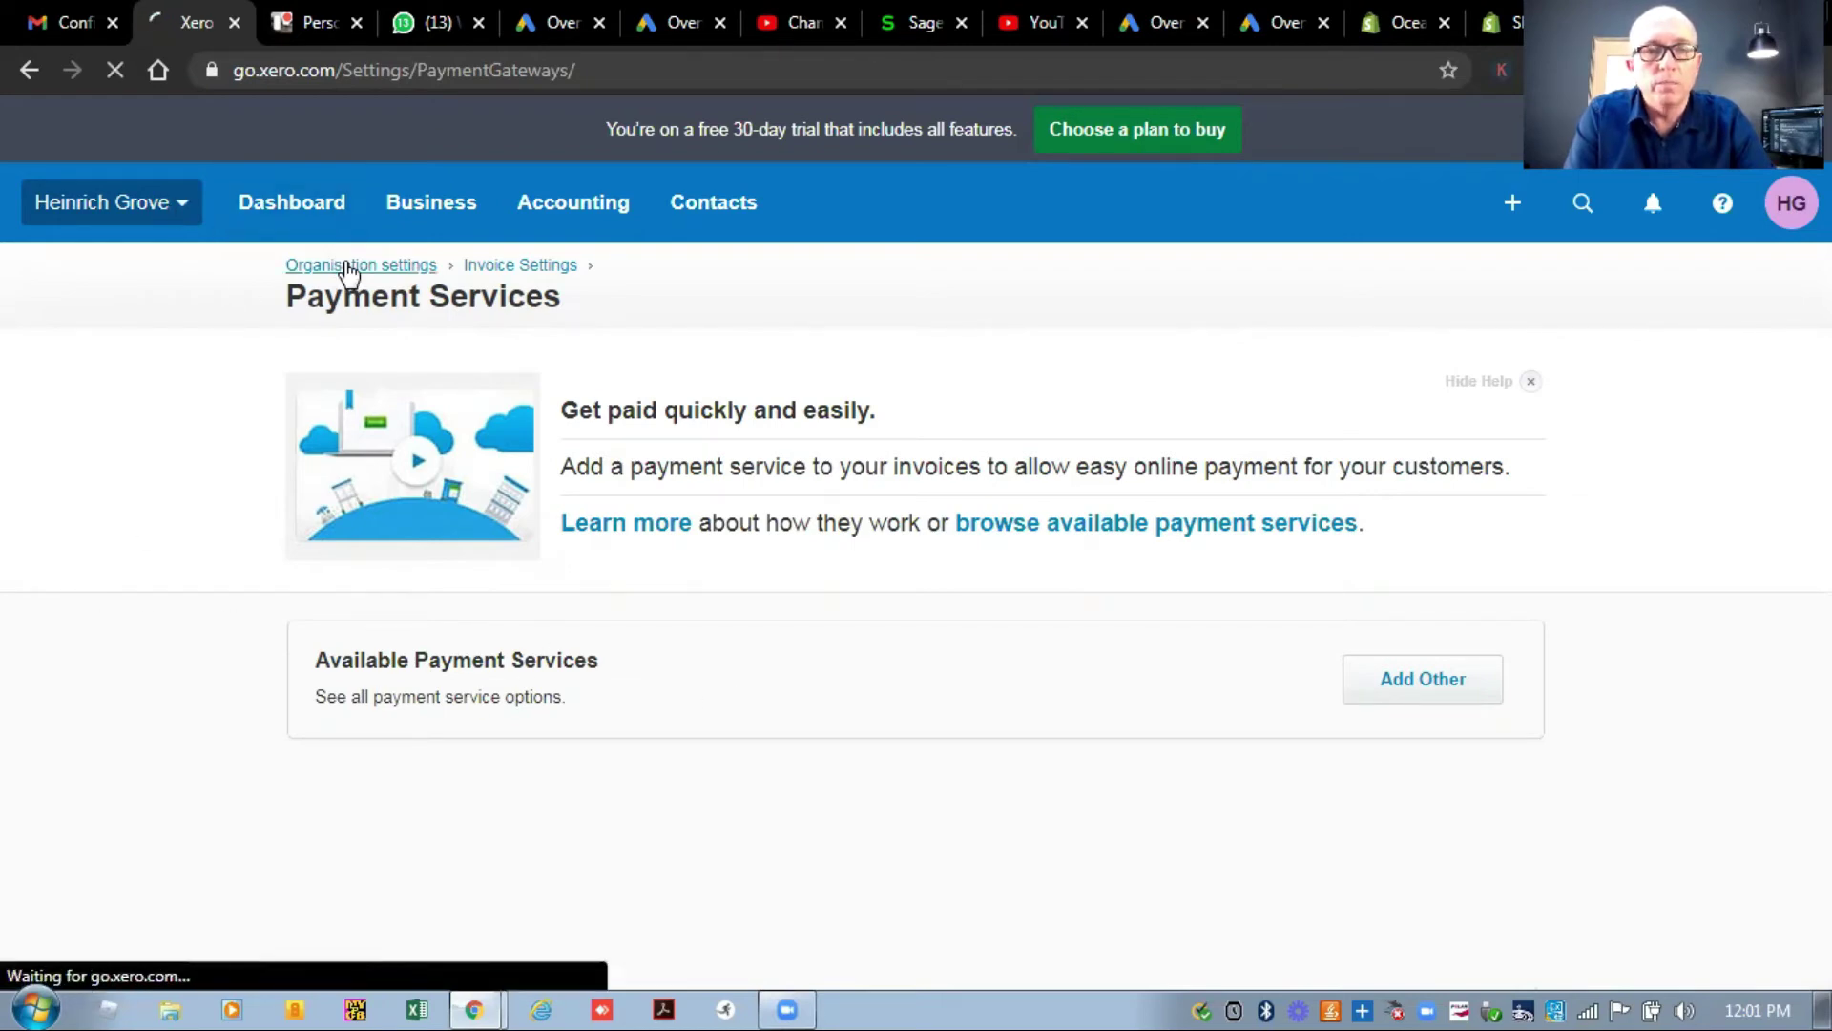
{"action": "scroll", "coordinate": [346, 272], "scroll_direction": "down", "scroll_amount": 2}
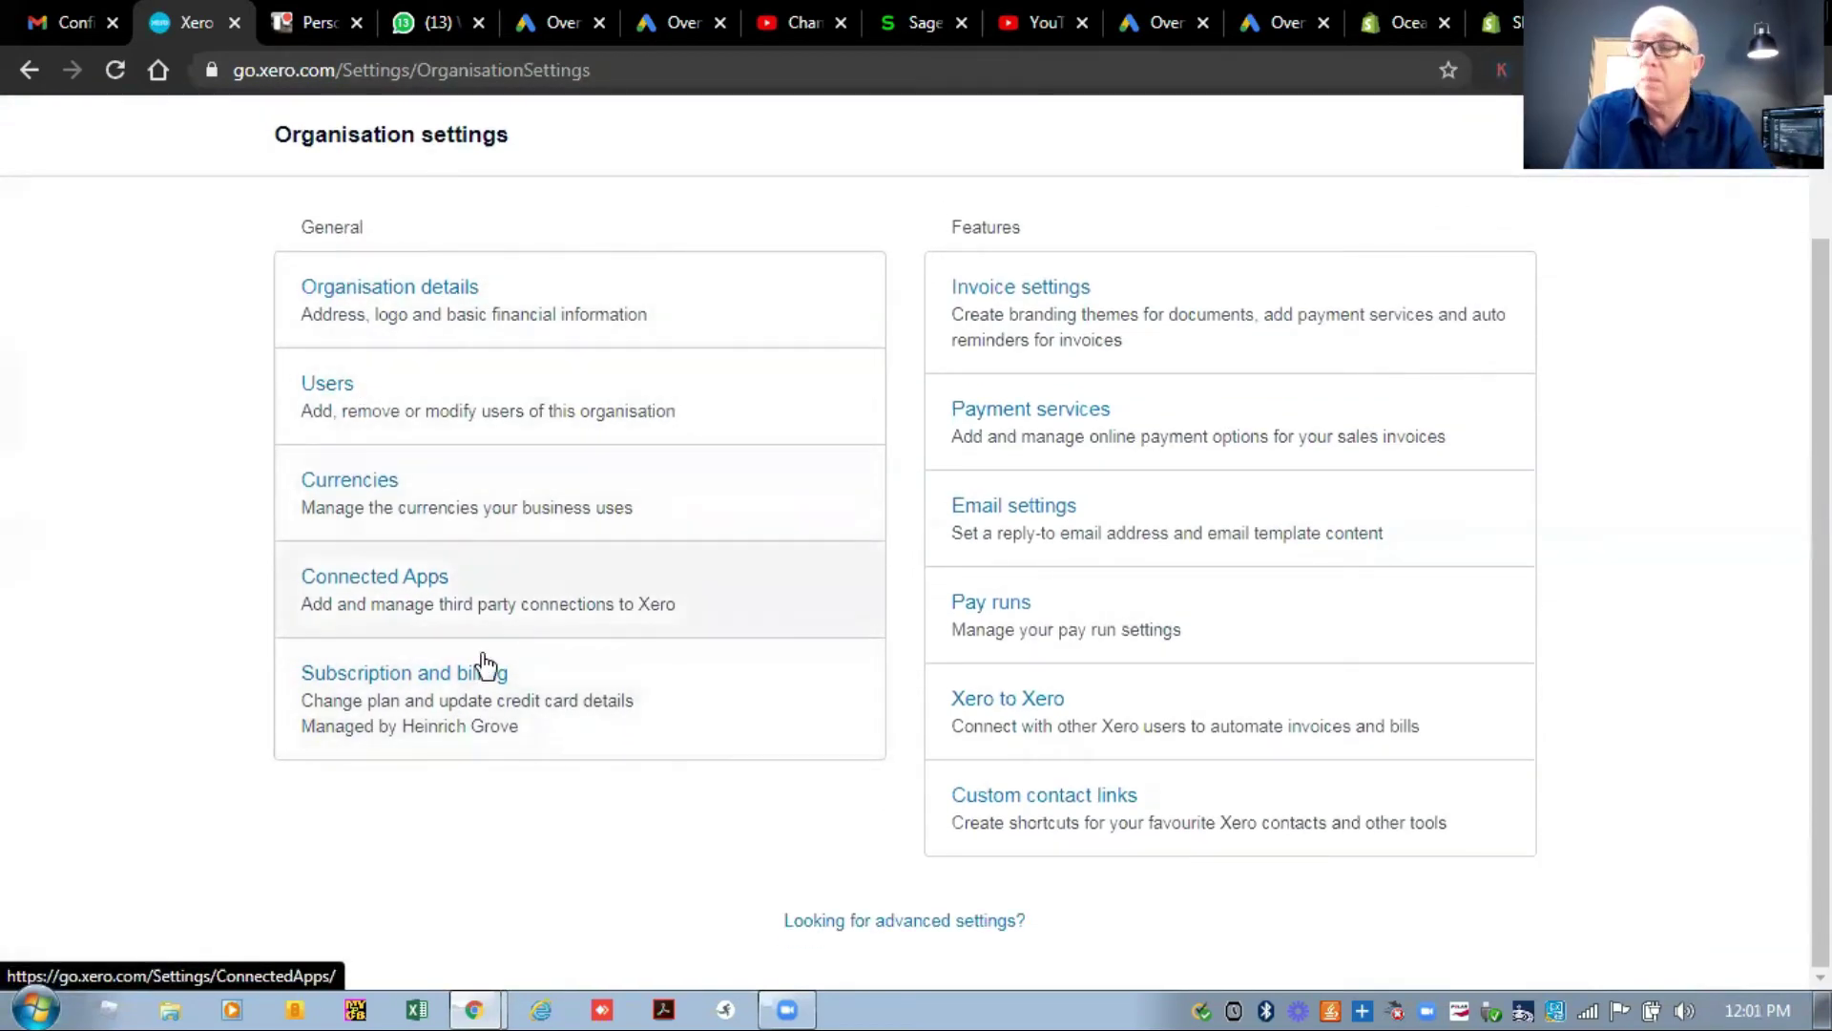
Go to Financial settings via 'Looking for advanced settings?'.
{"action": "left_click", "coordinate": [906, 924]}
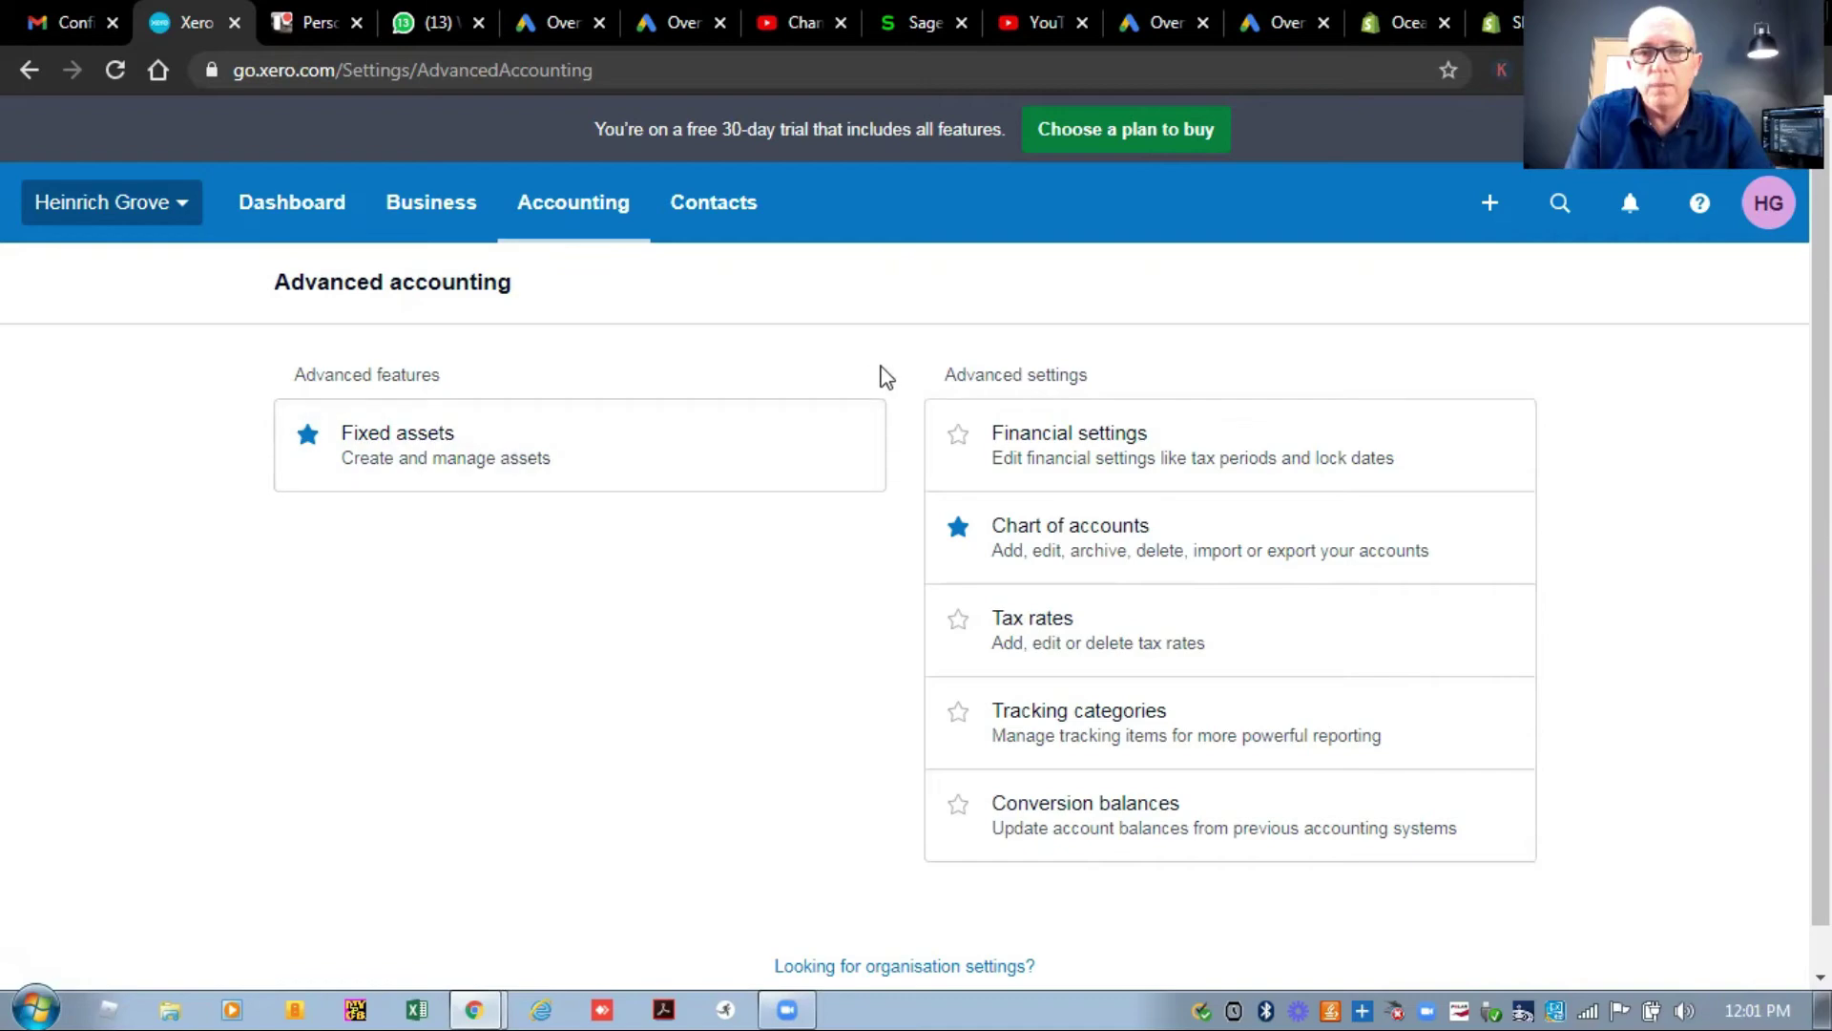
{"action": "left_click", "coordinate": [1073, 447]}
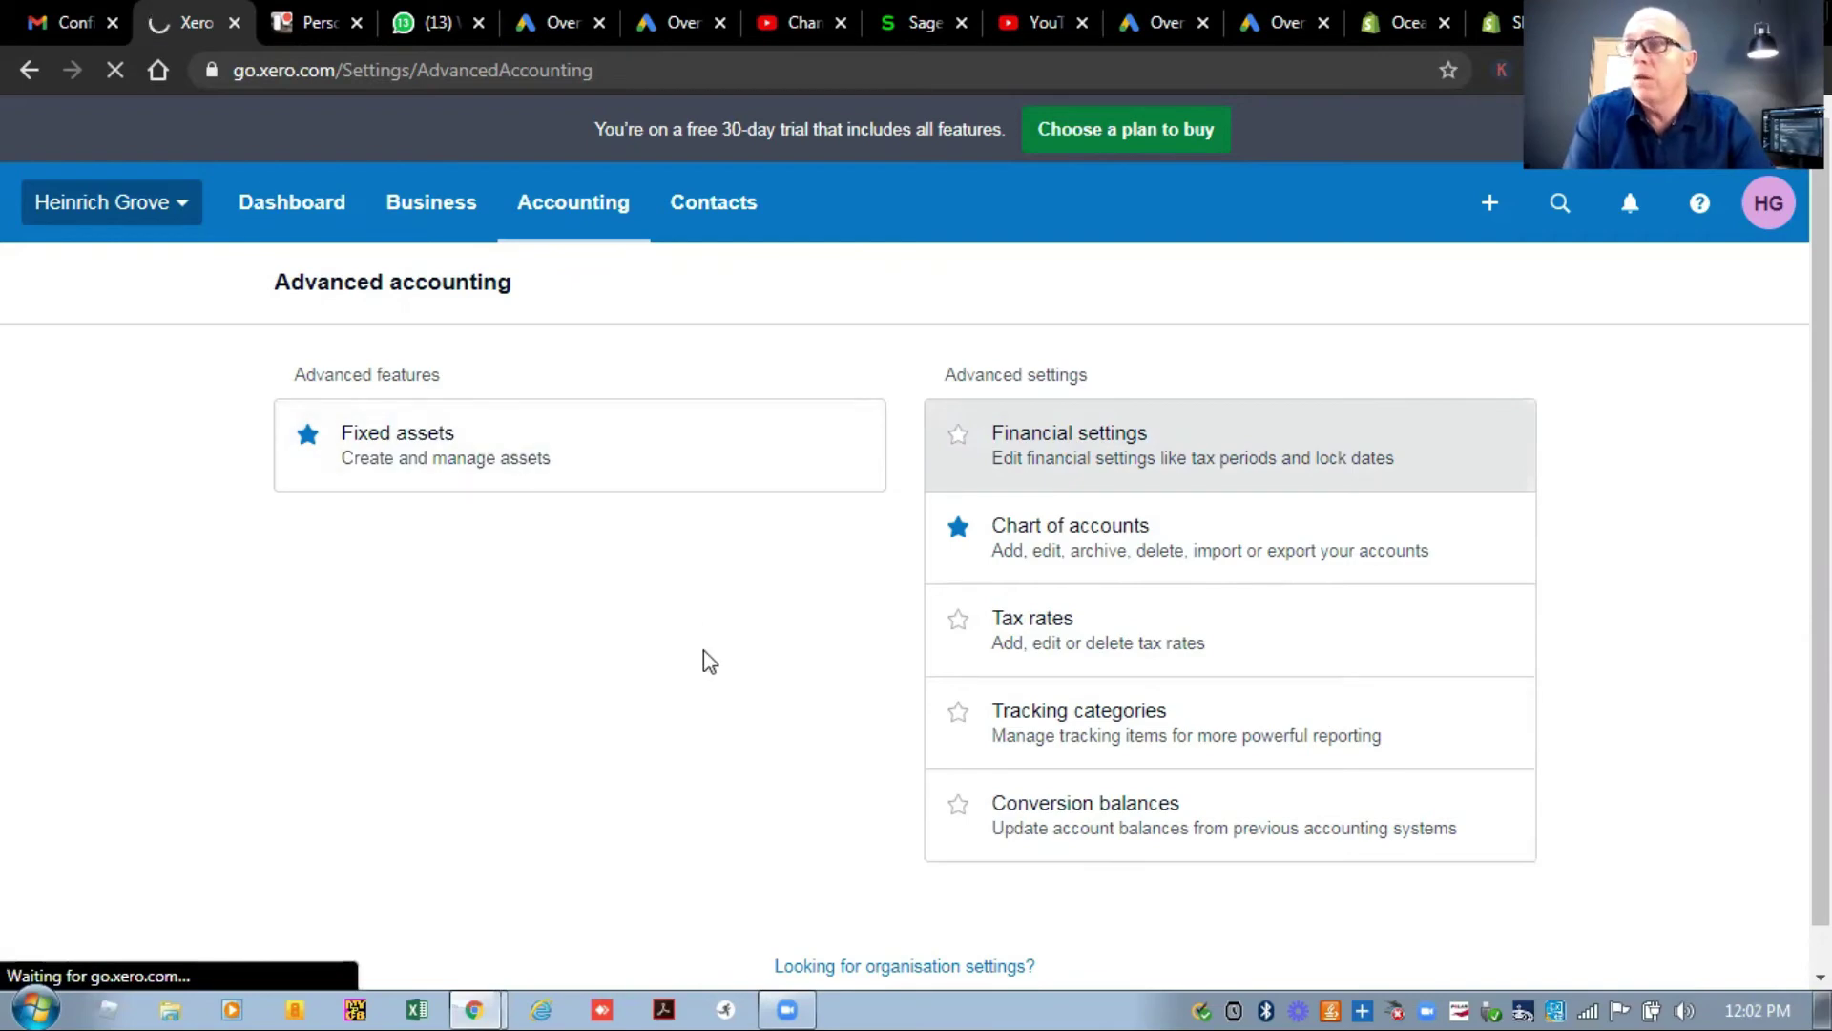
{"action": "scroll", "coordinate": [706, 658], "scroll_direction": "down", "scroll_amount": 3}
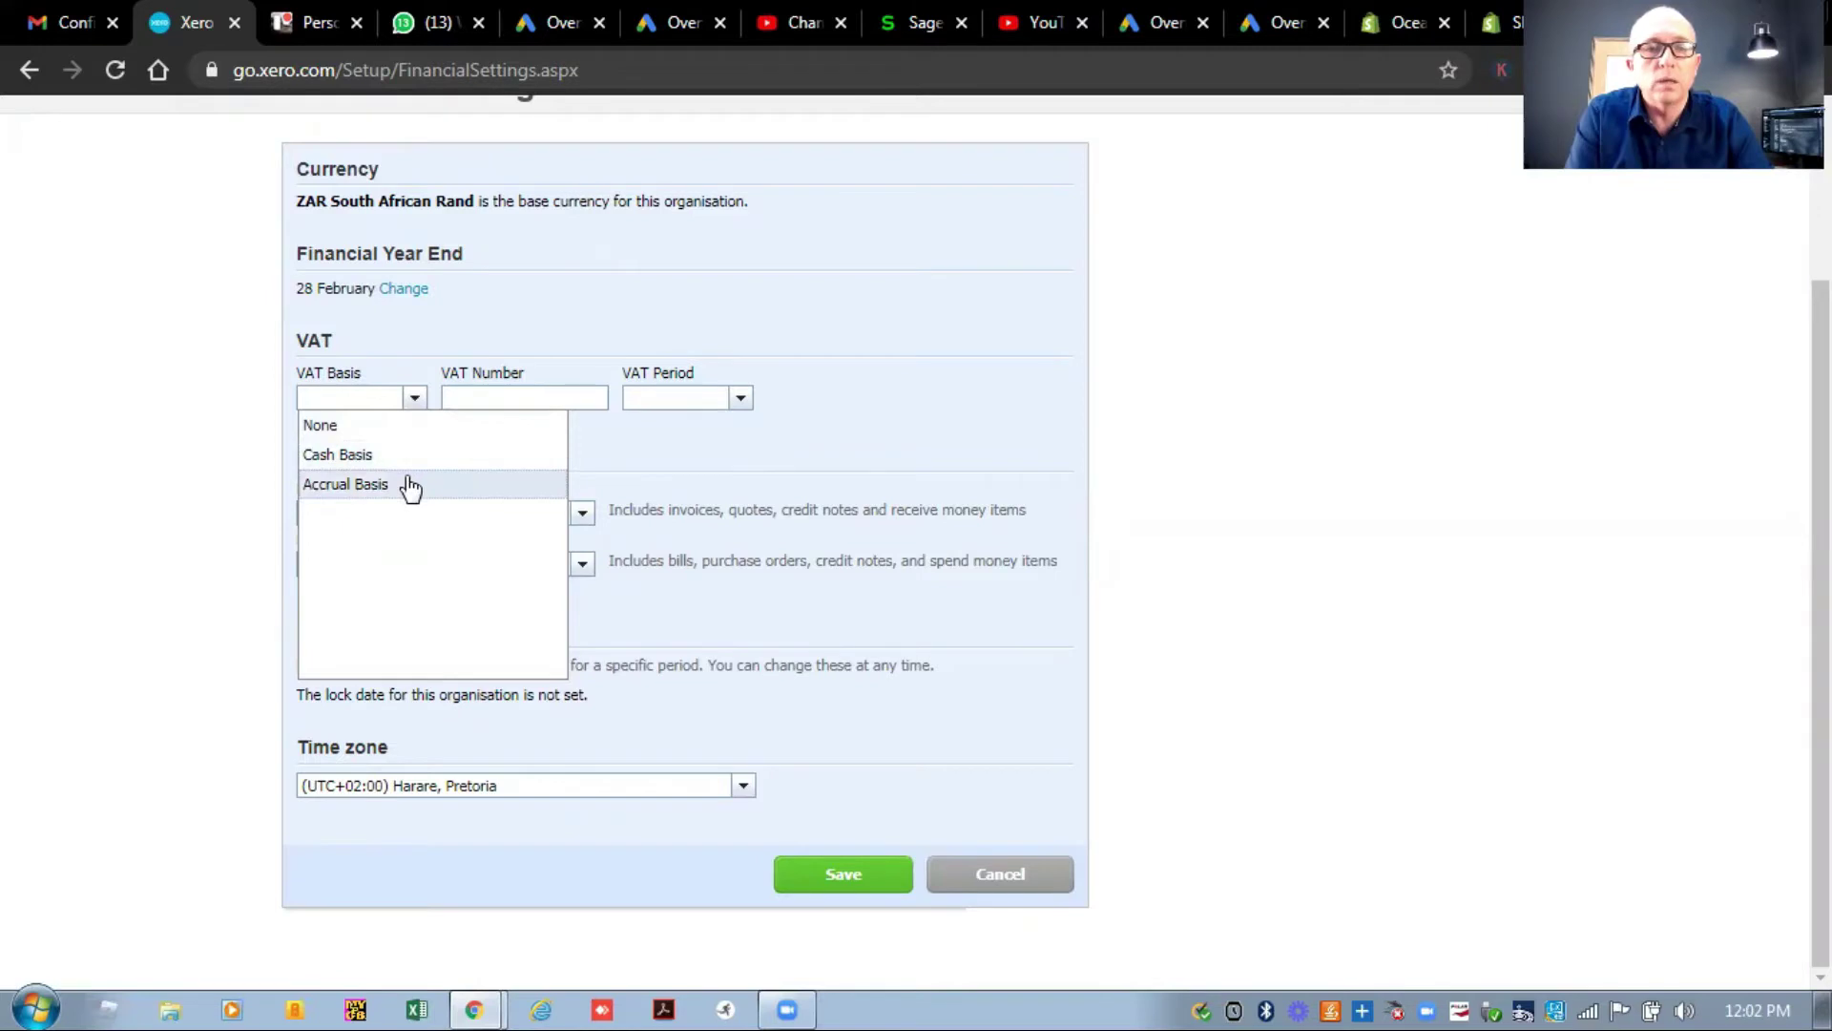
Set VAT basis to Accrual, period to 2 Monthly, sales and purchases defaults to No tax, and save.
{"action": "left_click", "coordinate": [409, 484]}
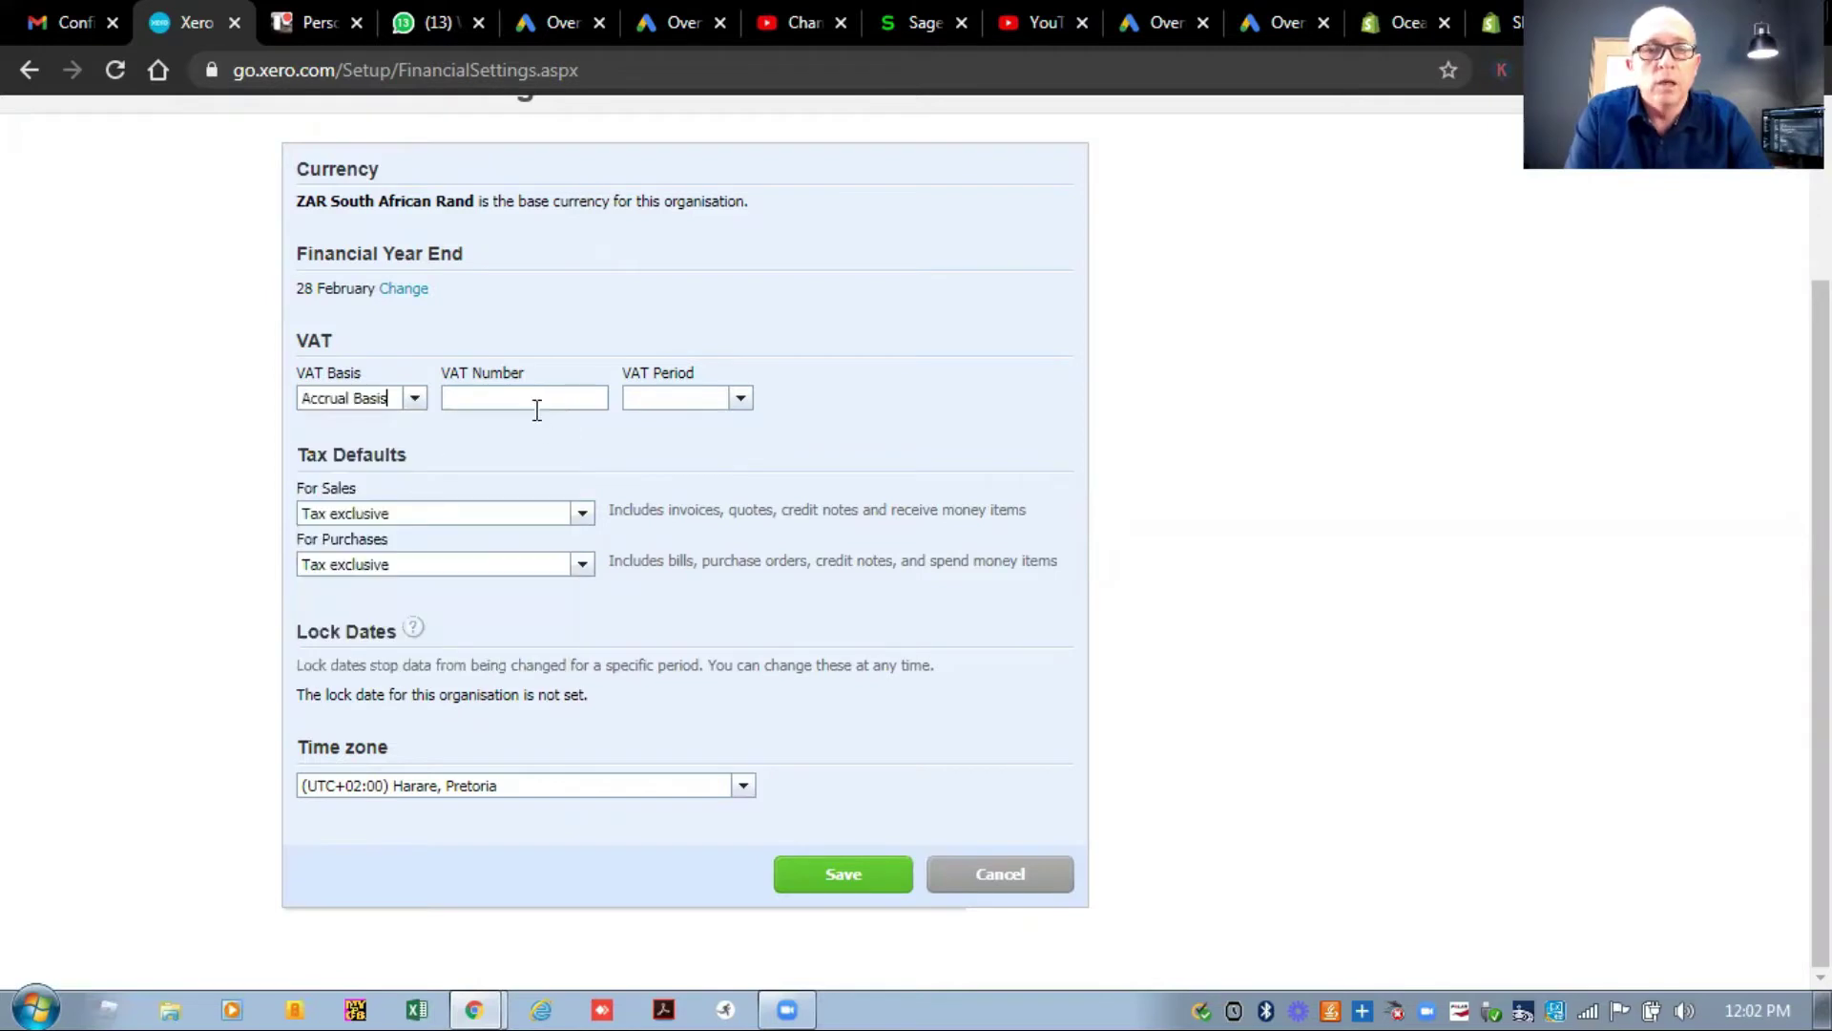
{"action": "left_click", "coordinate": [742, 399]}
{"action": "left_click", "coordinate": [681, 458]}
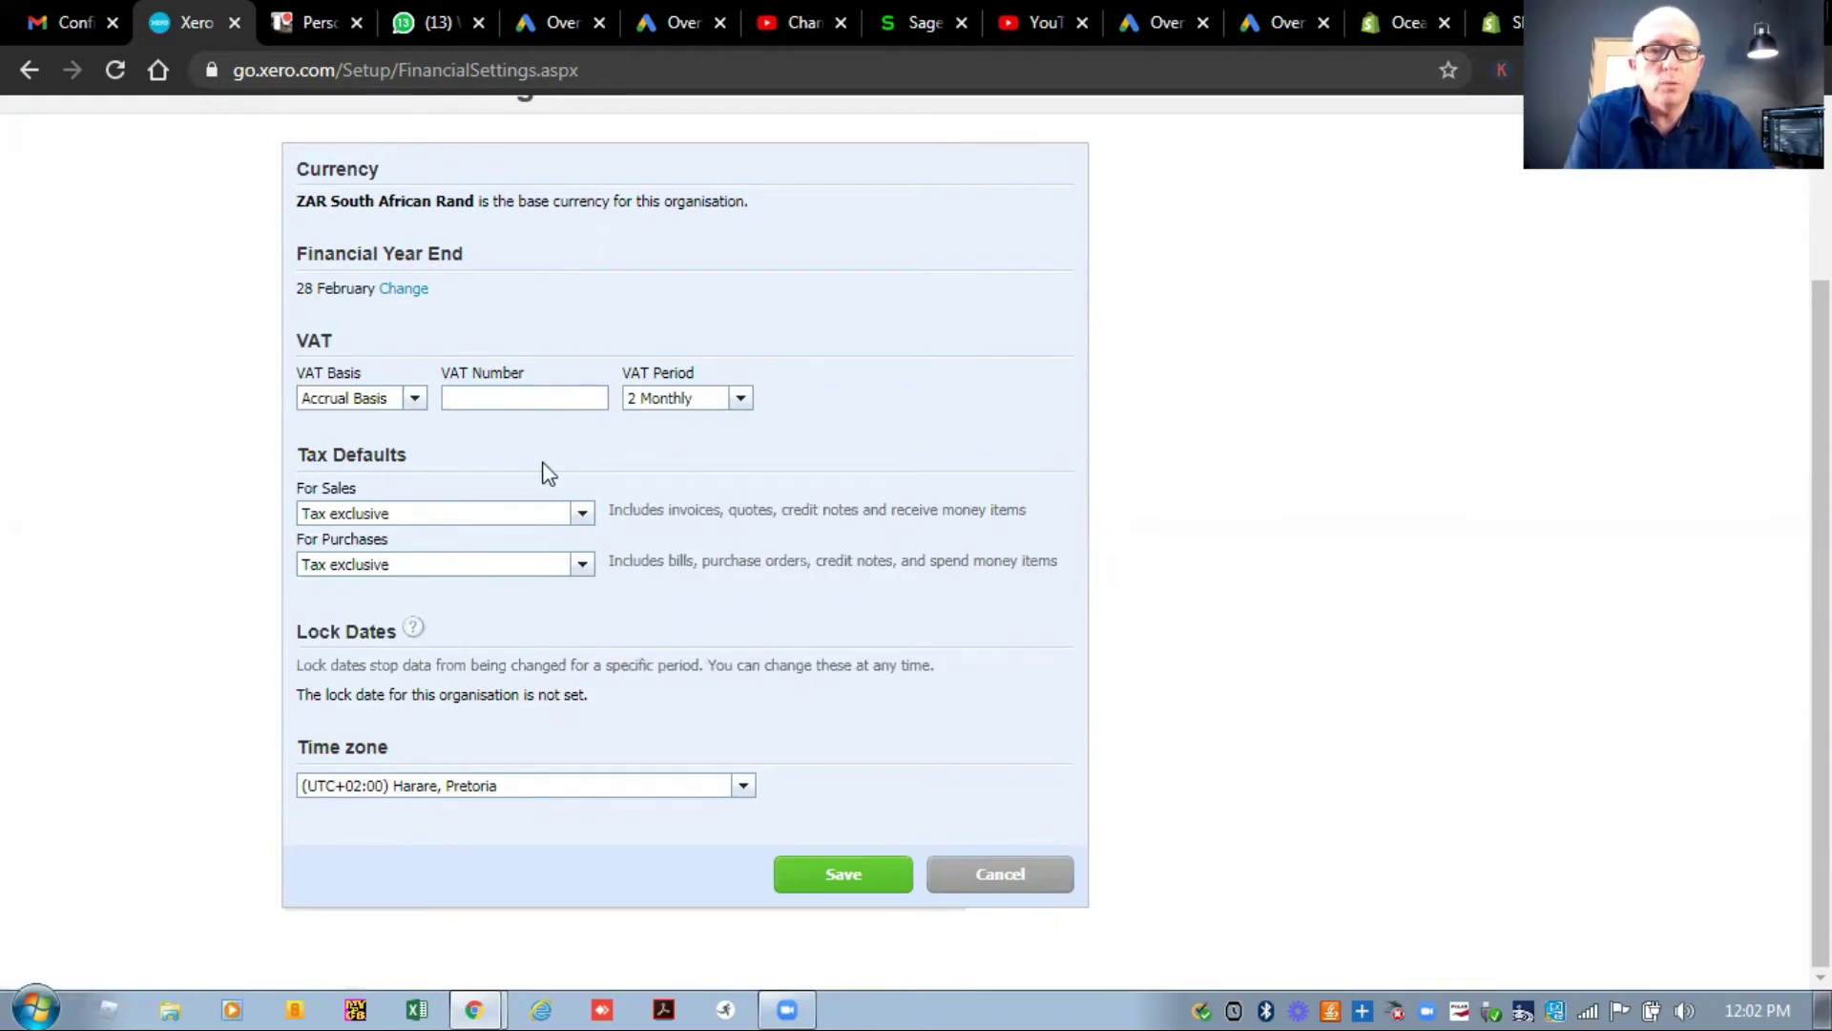
{"action": "left_click", "coordinate": [582, 516]}
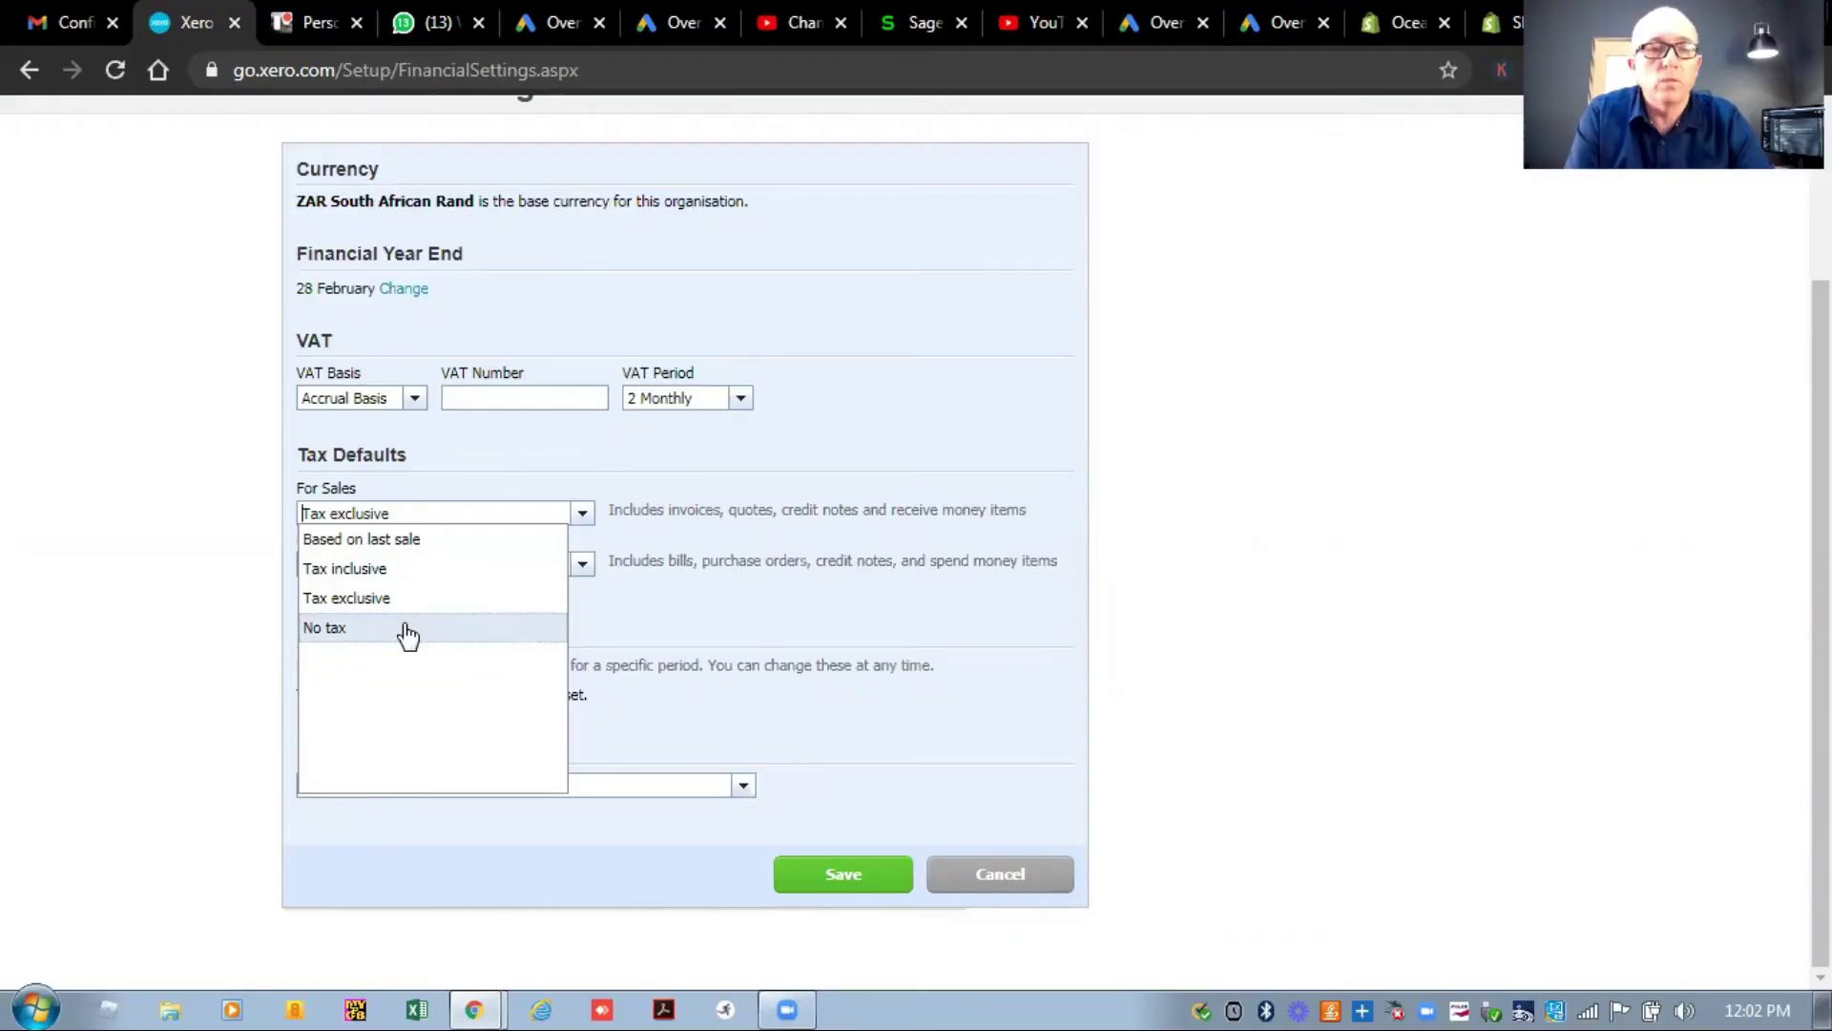
{"action": "left_click", "coordinate": [409, 630]}
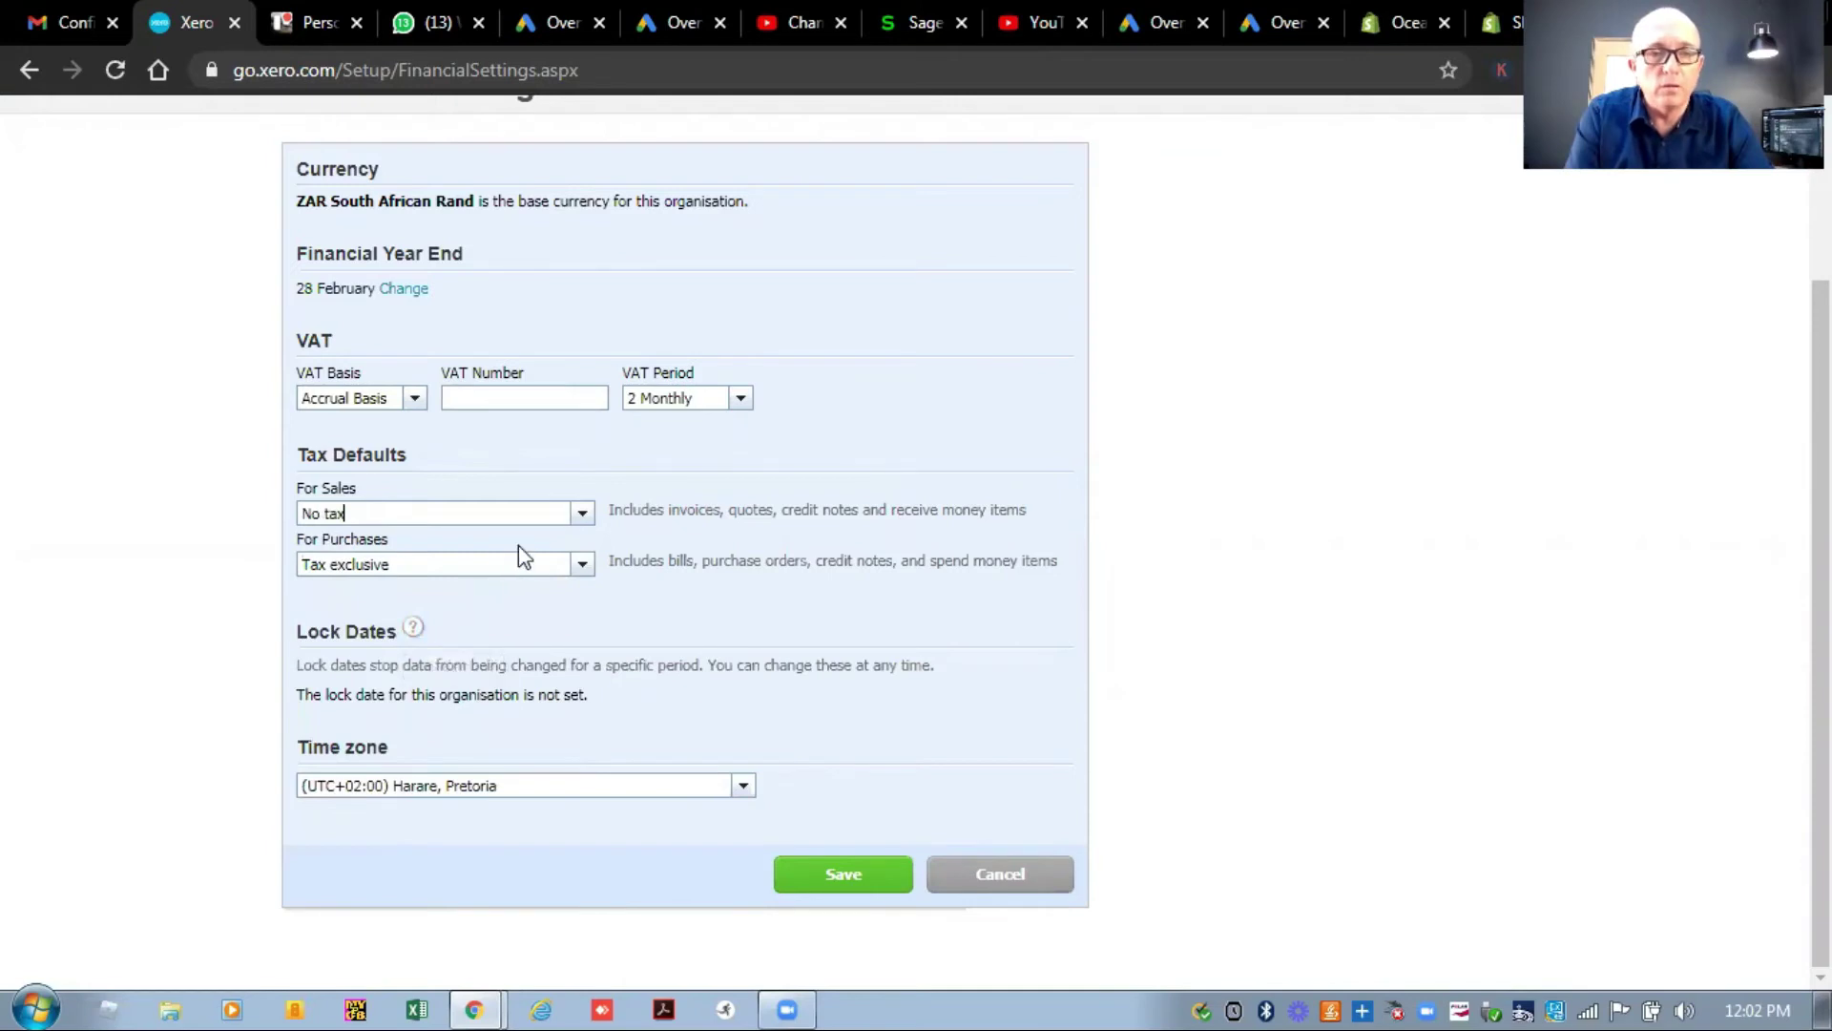
{"action": "left_click", "coordinate": [584, 566]}
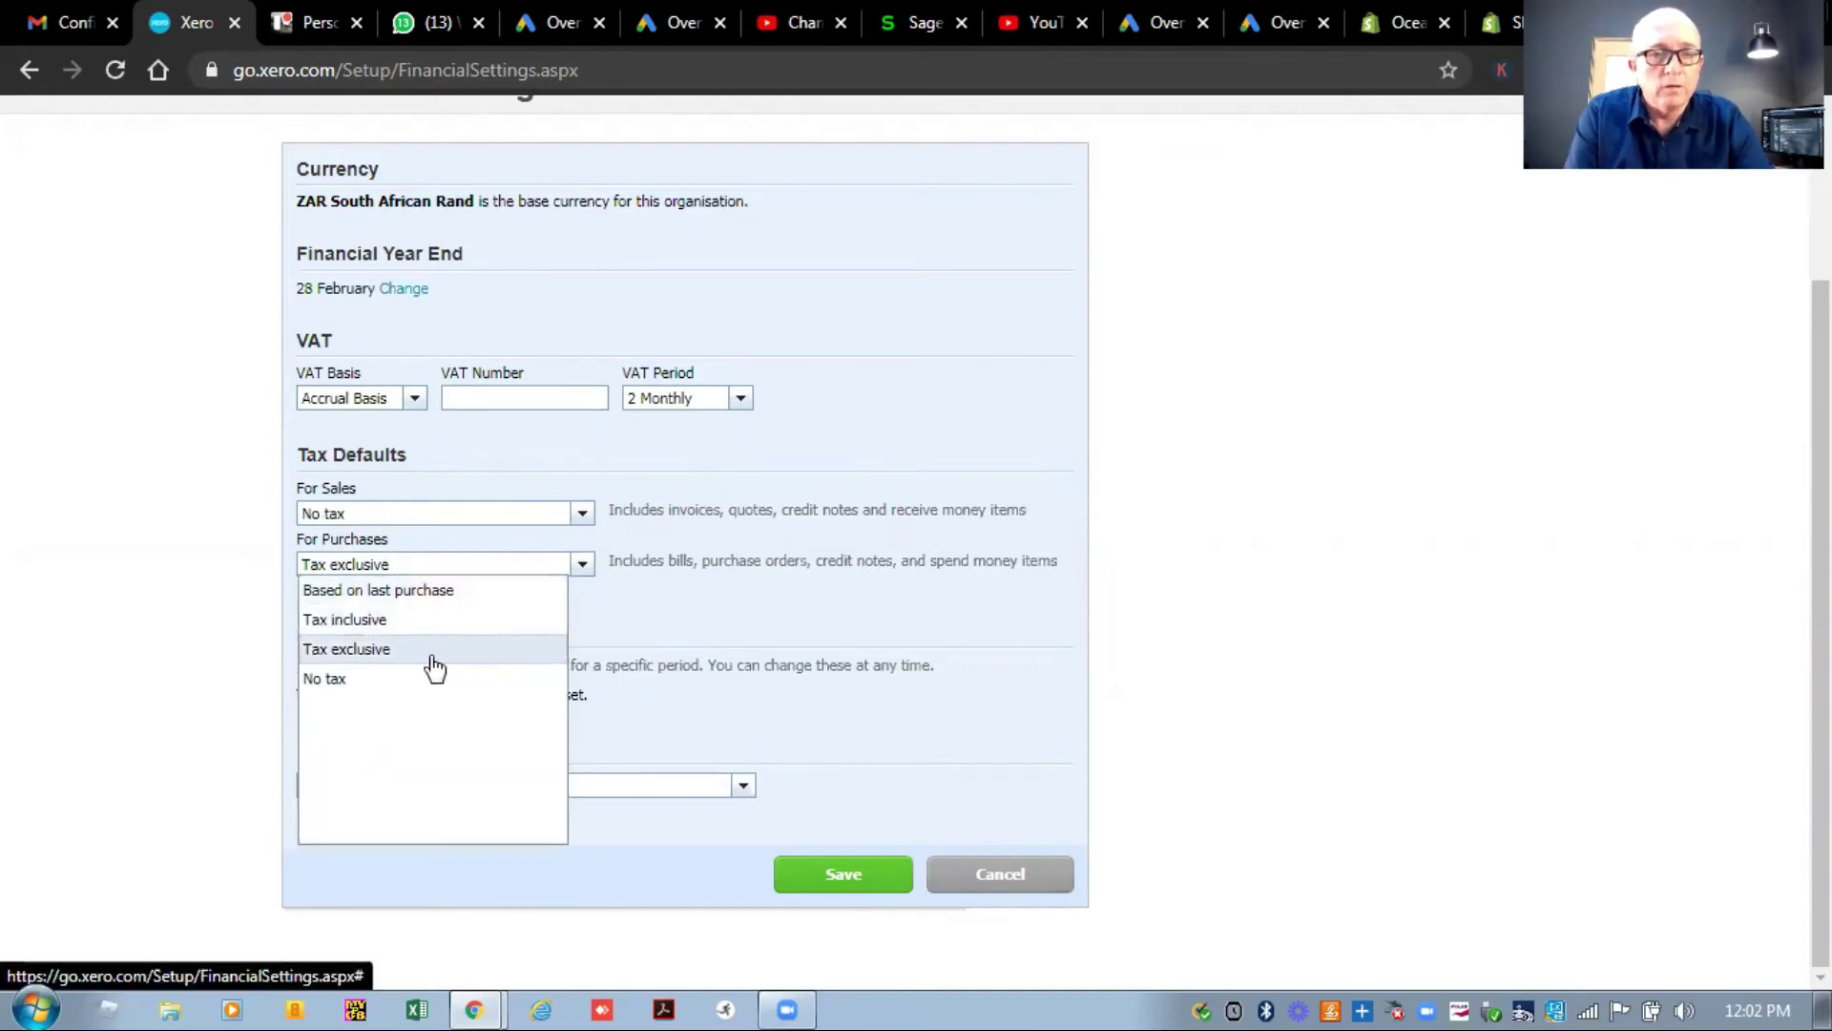
{"action": "left_click", "coordinate": [389, 681]}
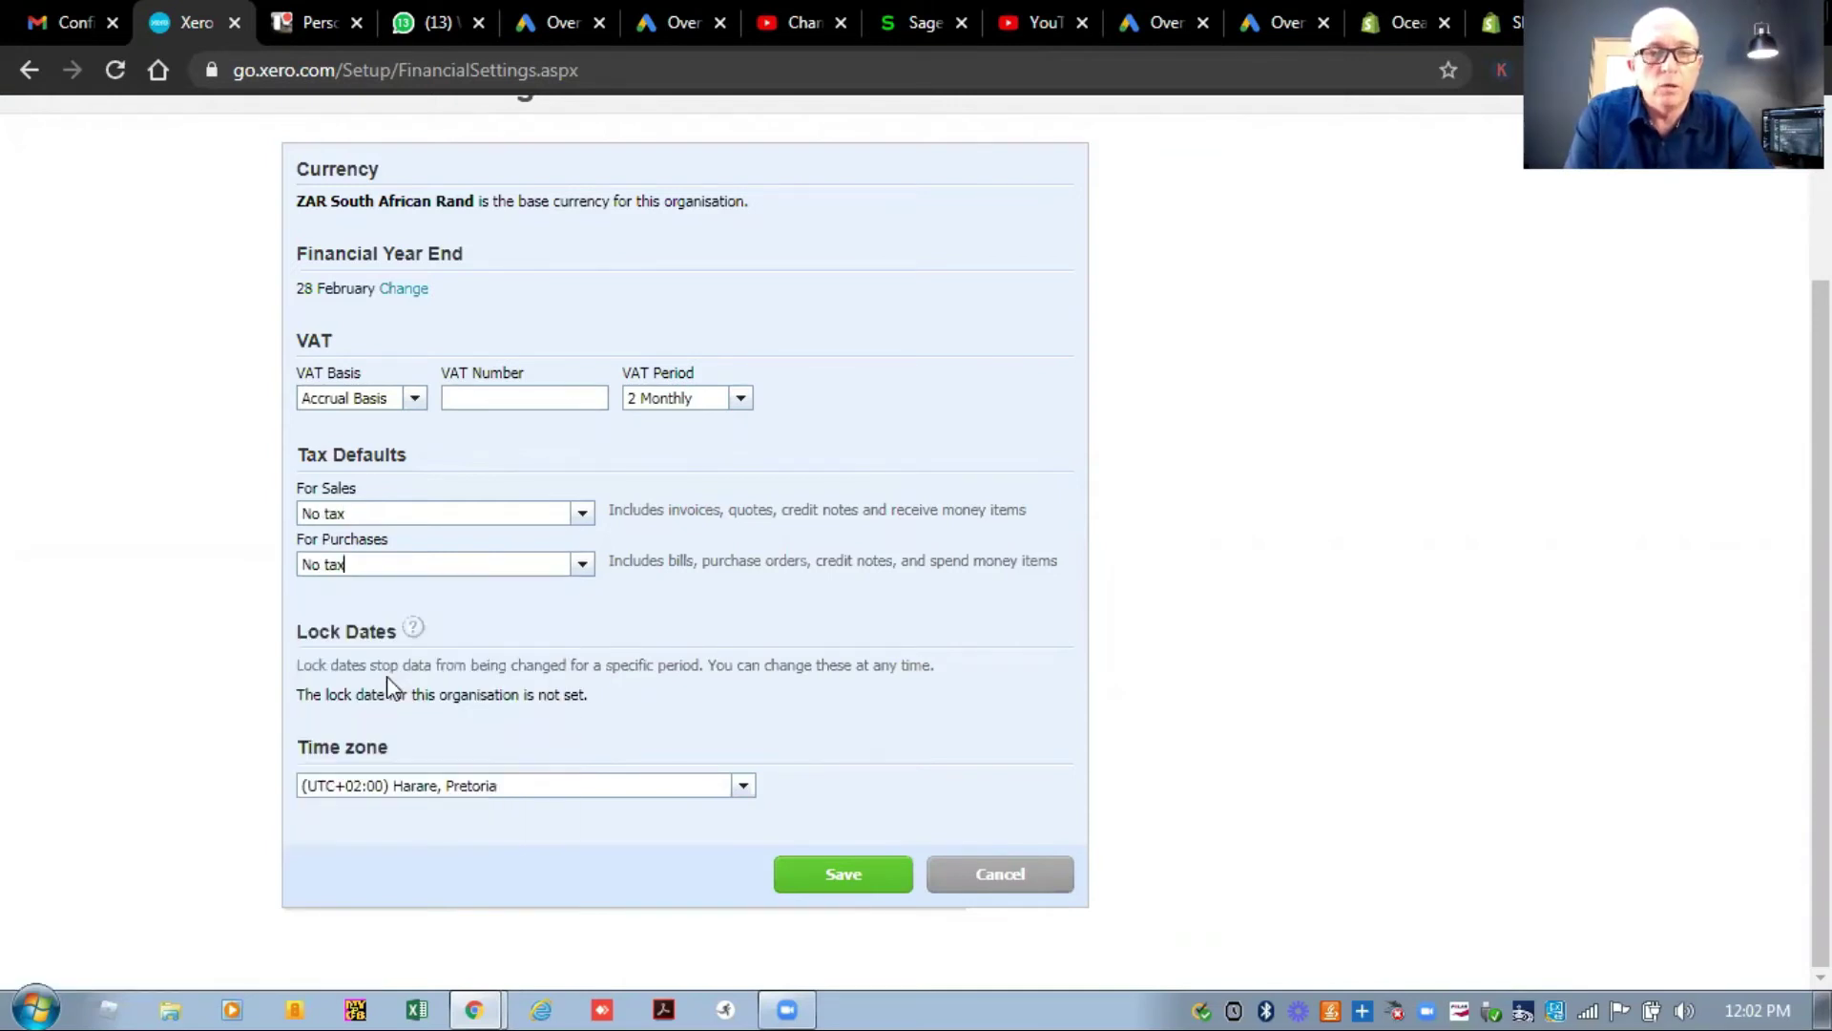
{"action": "left_click", "coordinate": [835, 876]}
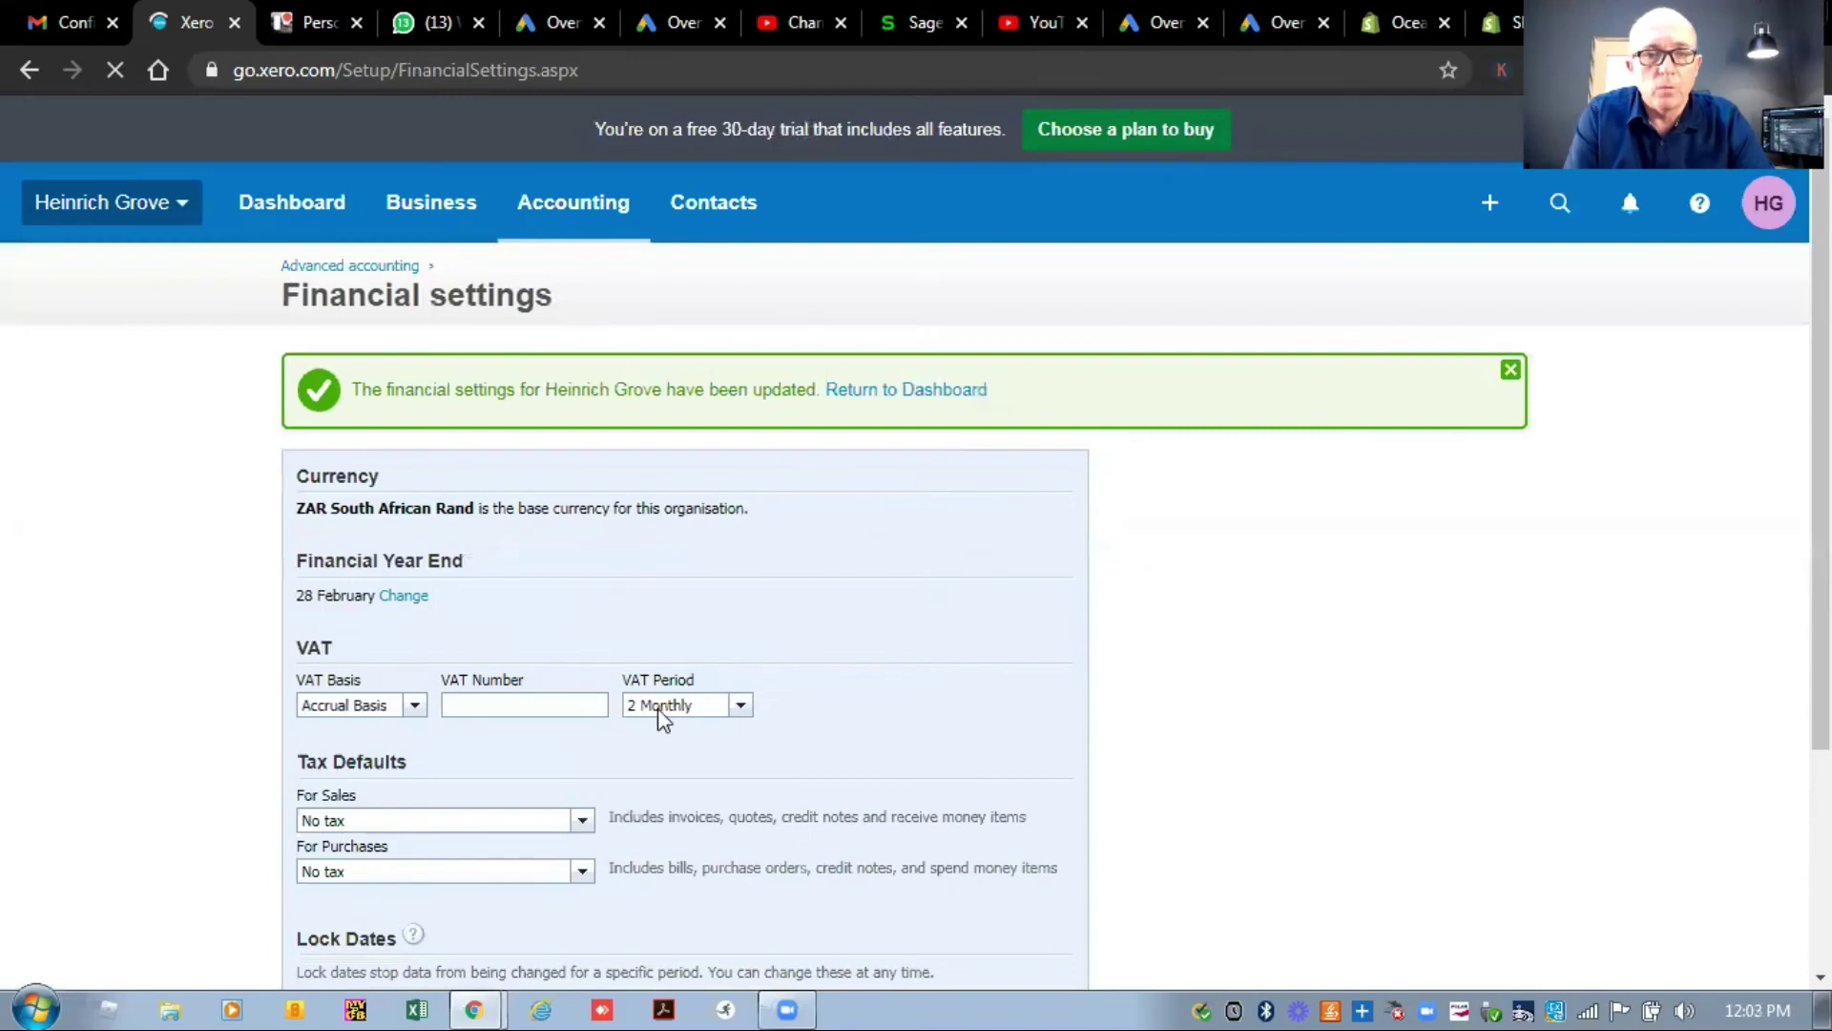
Open the Tax rates list from Advanced settings and look through the existing rates.
{"action": "left_click", "coordinate": [348, 268]}
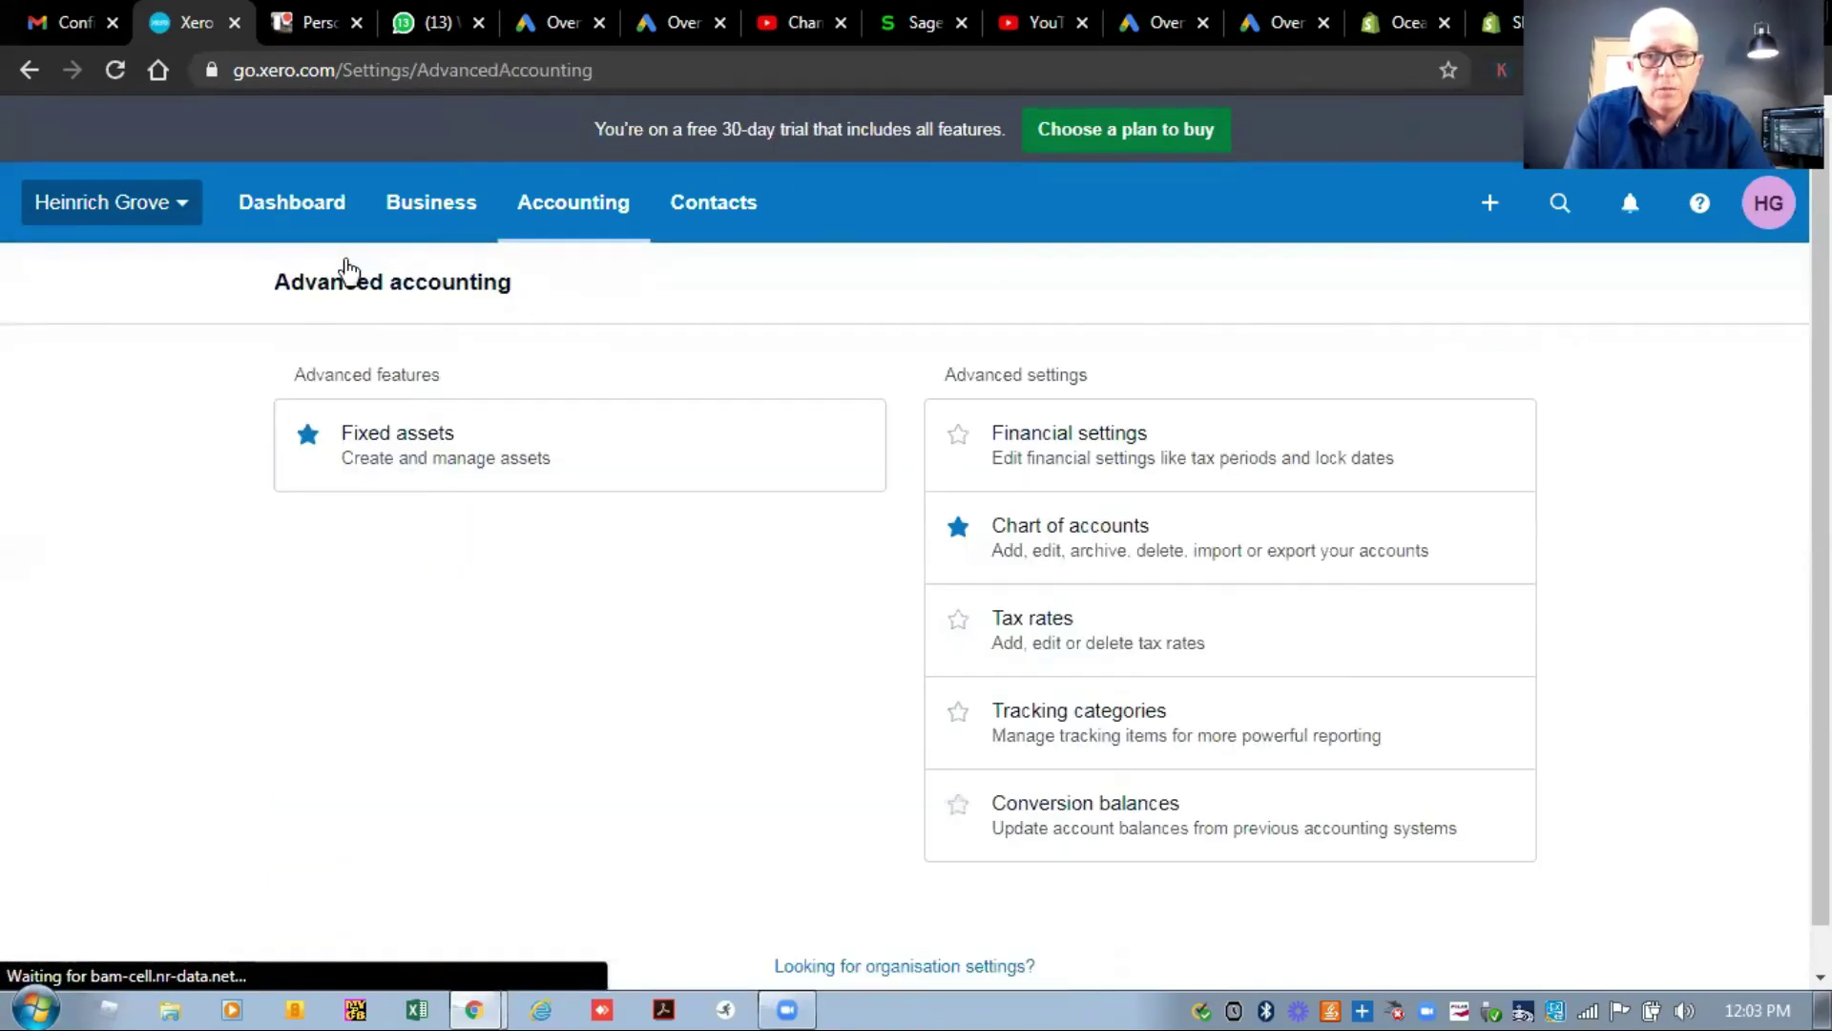
{"action": "left_click", "coordinate": [1041, 629]}
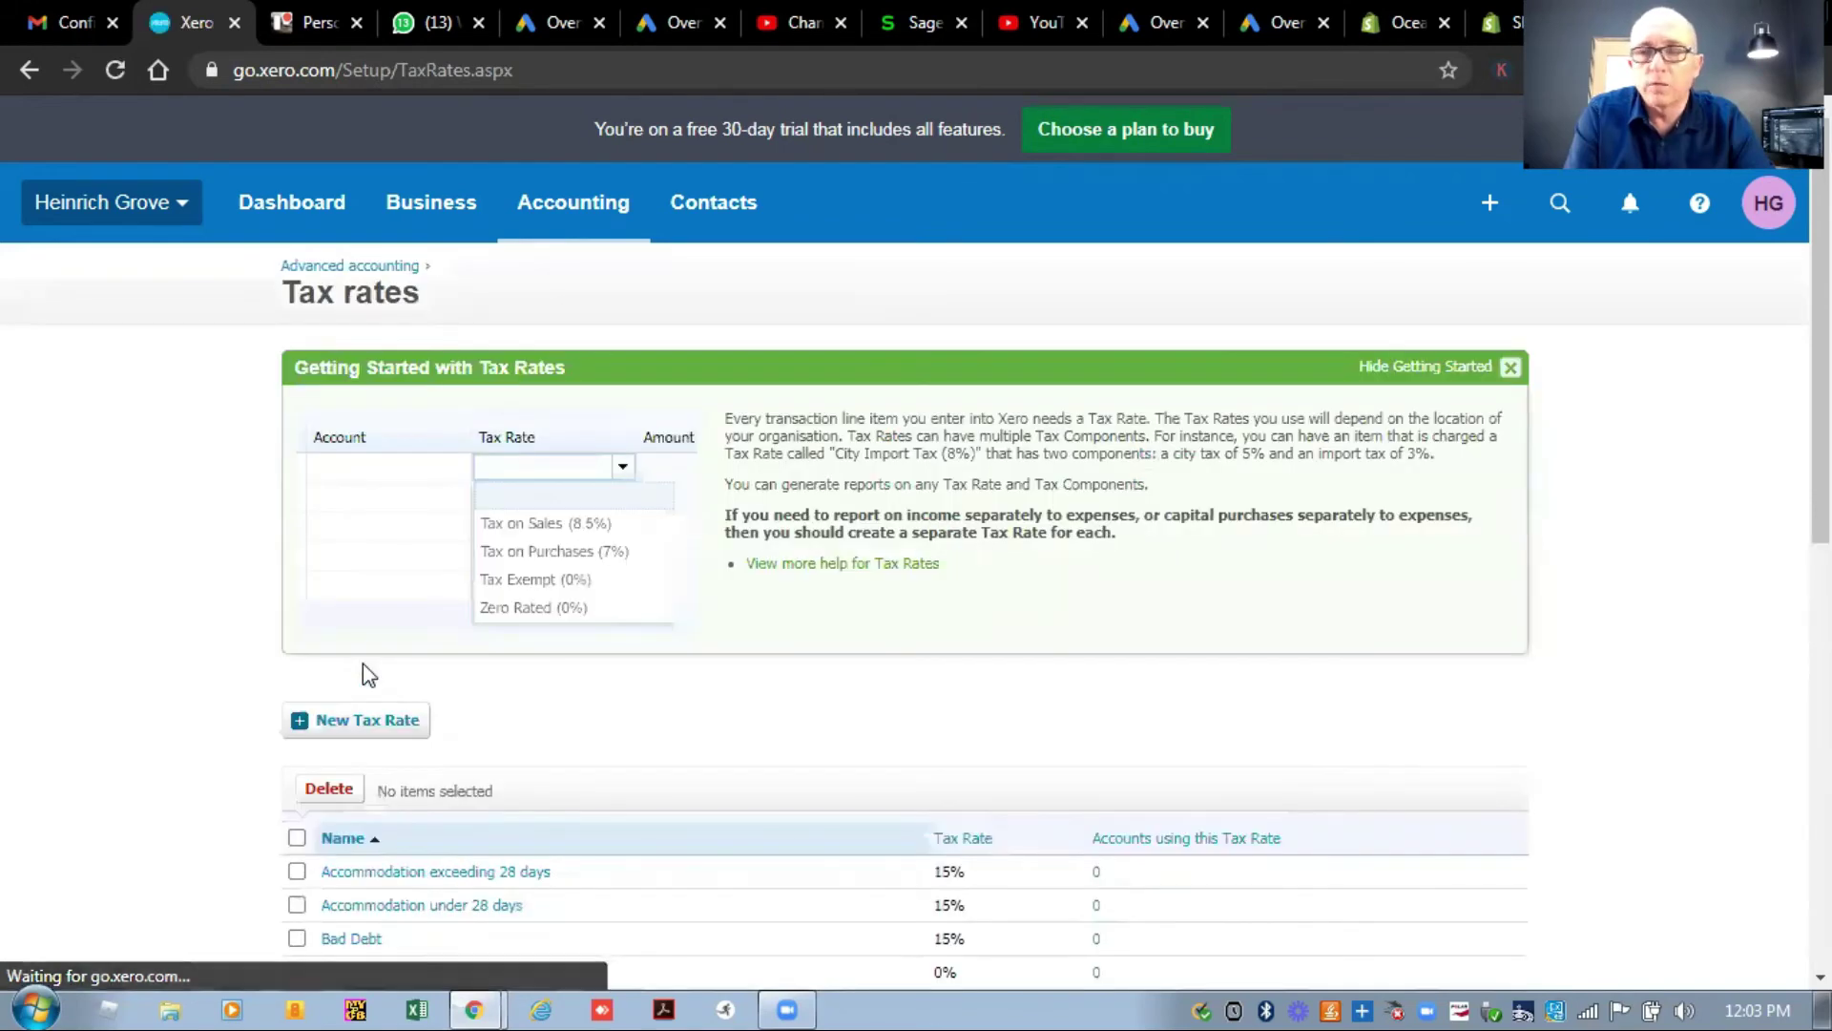
{"action": "scroll", "coordinate": [362, 662], "scroll_direction": "down", "scroll_amount": 7}
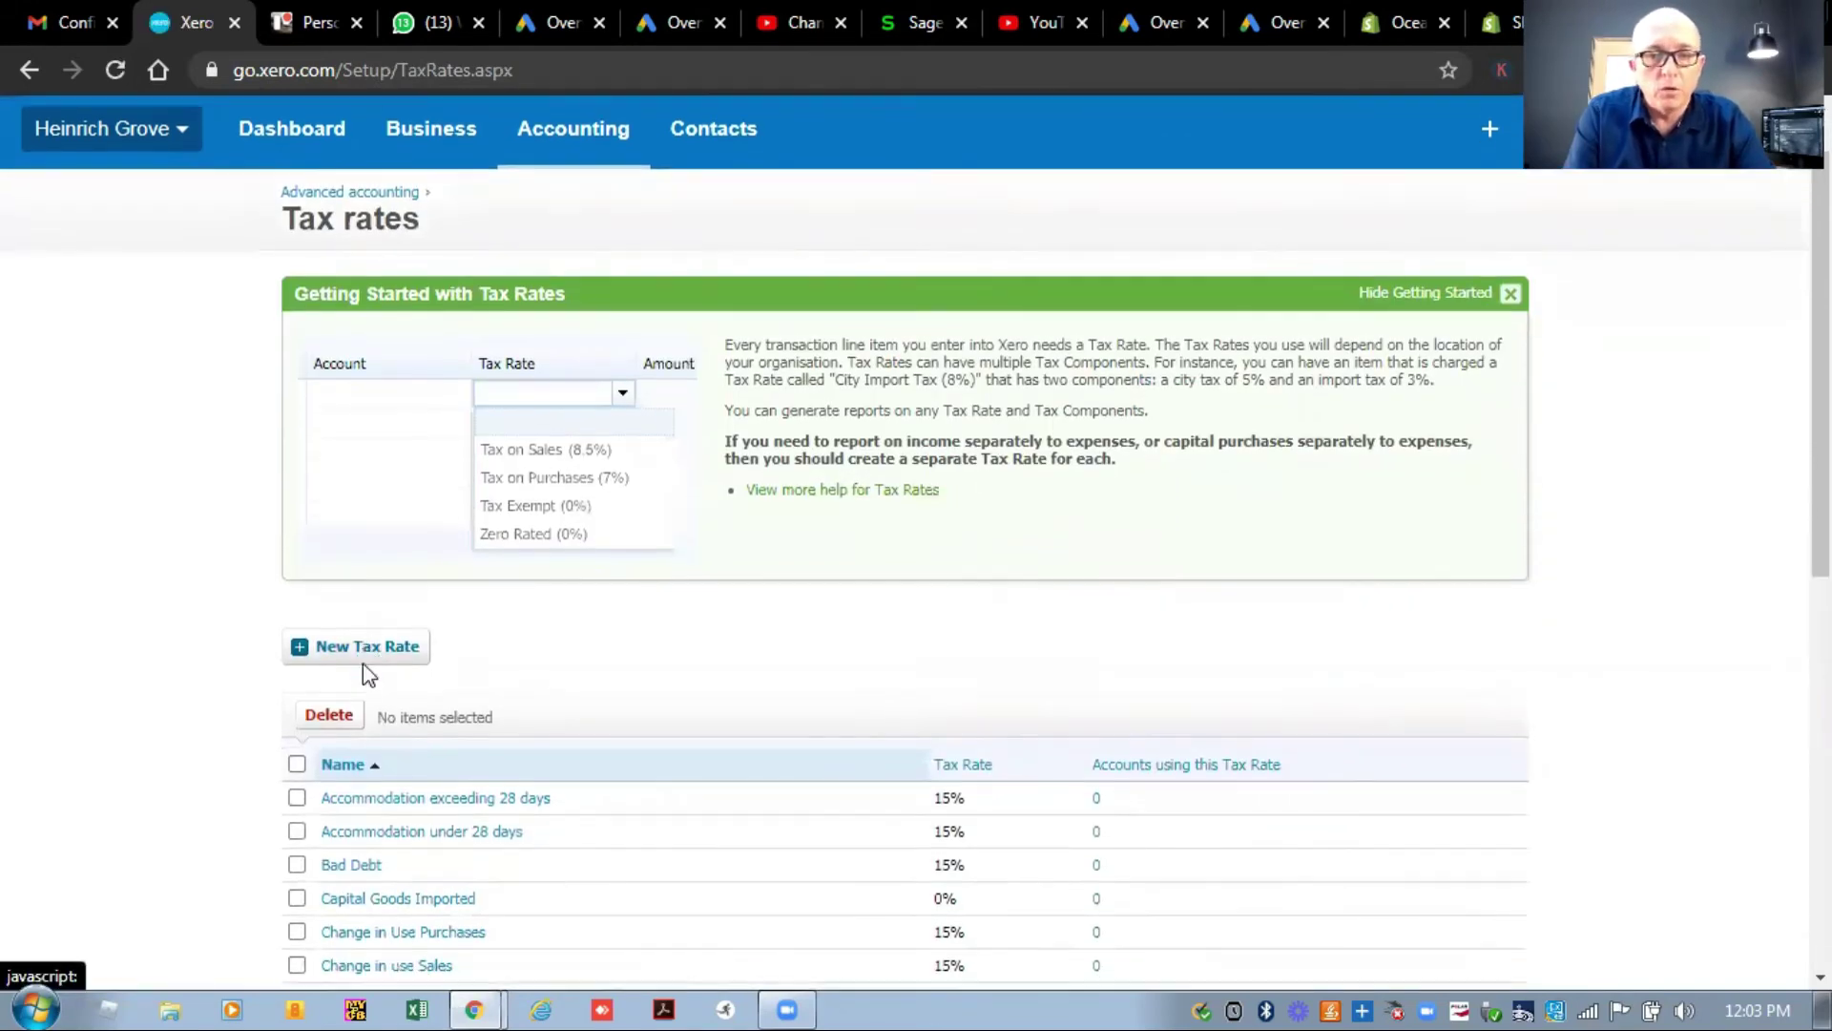
{"action": "scroll", "coordinate": [366, 676], "scroll_direction": "down", "scroll_amount": 2}
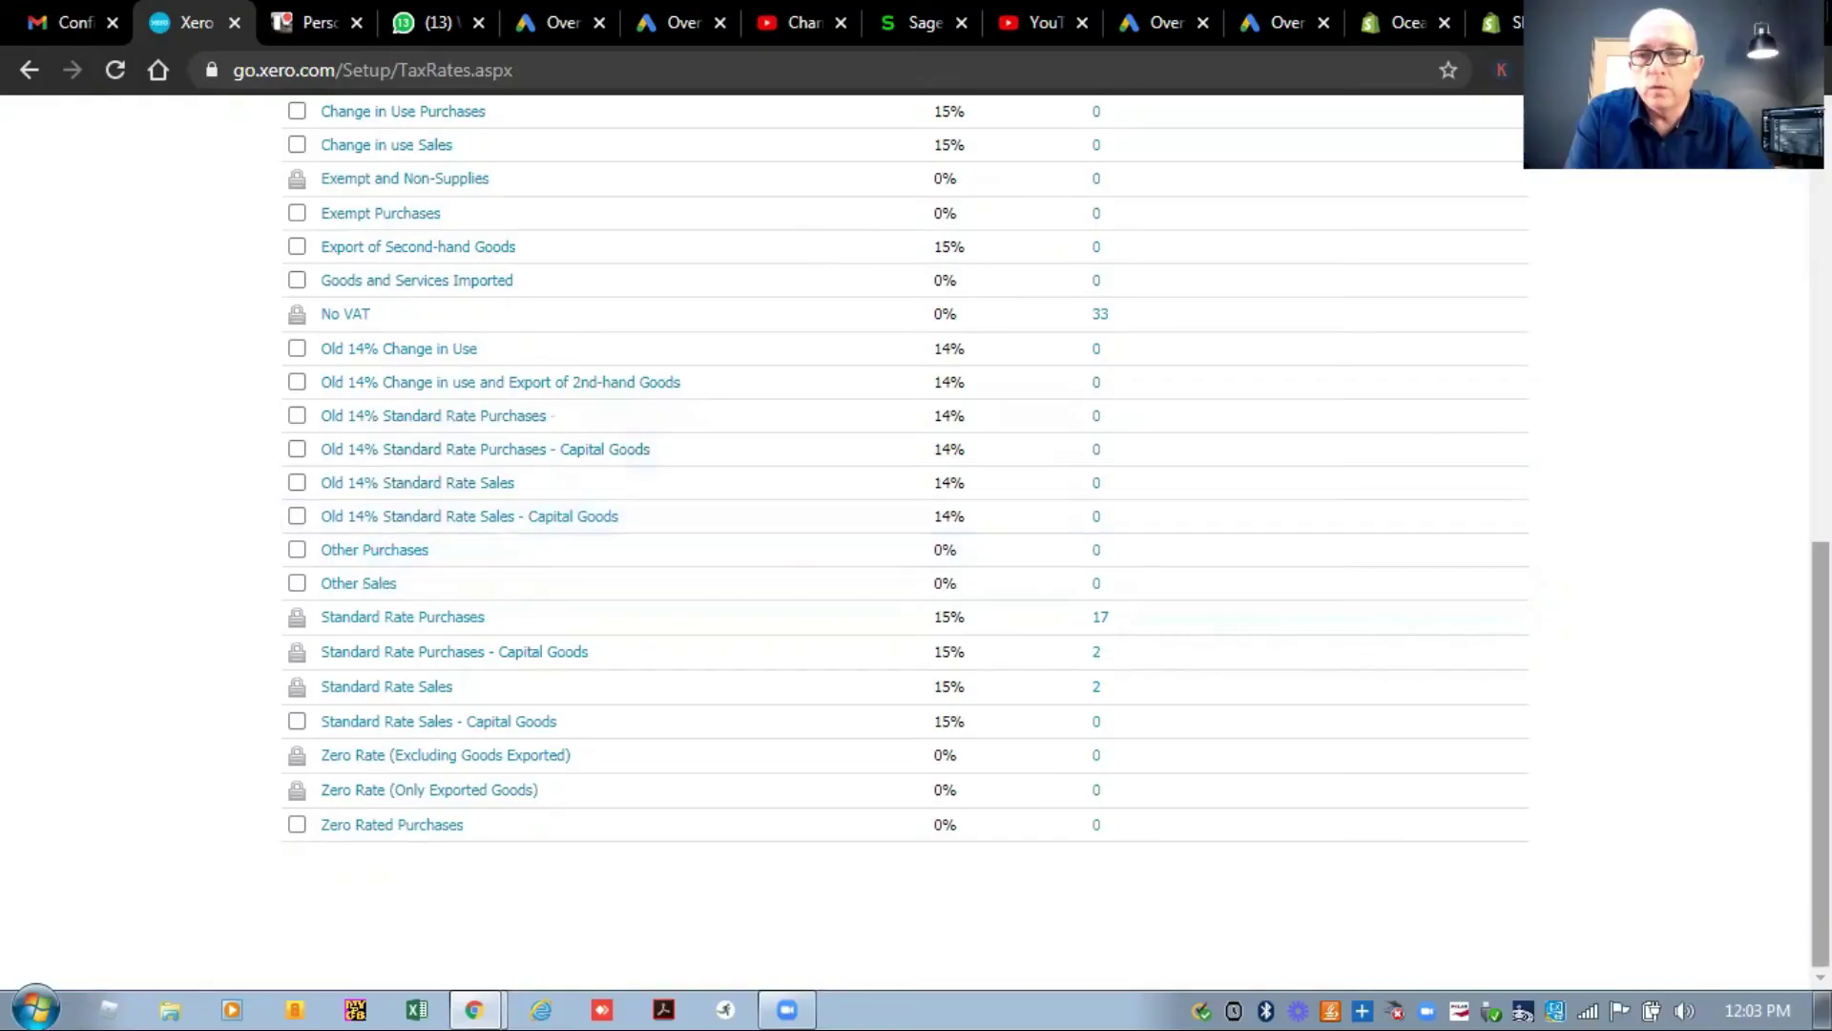
{"action": "scroll", "coordinate": [904, 535], "scroll_direction": "up", "scroll_amount": 1}
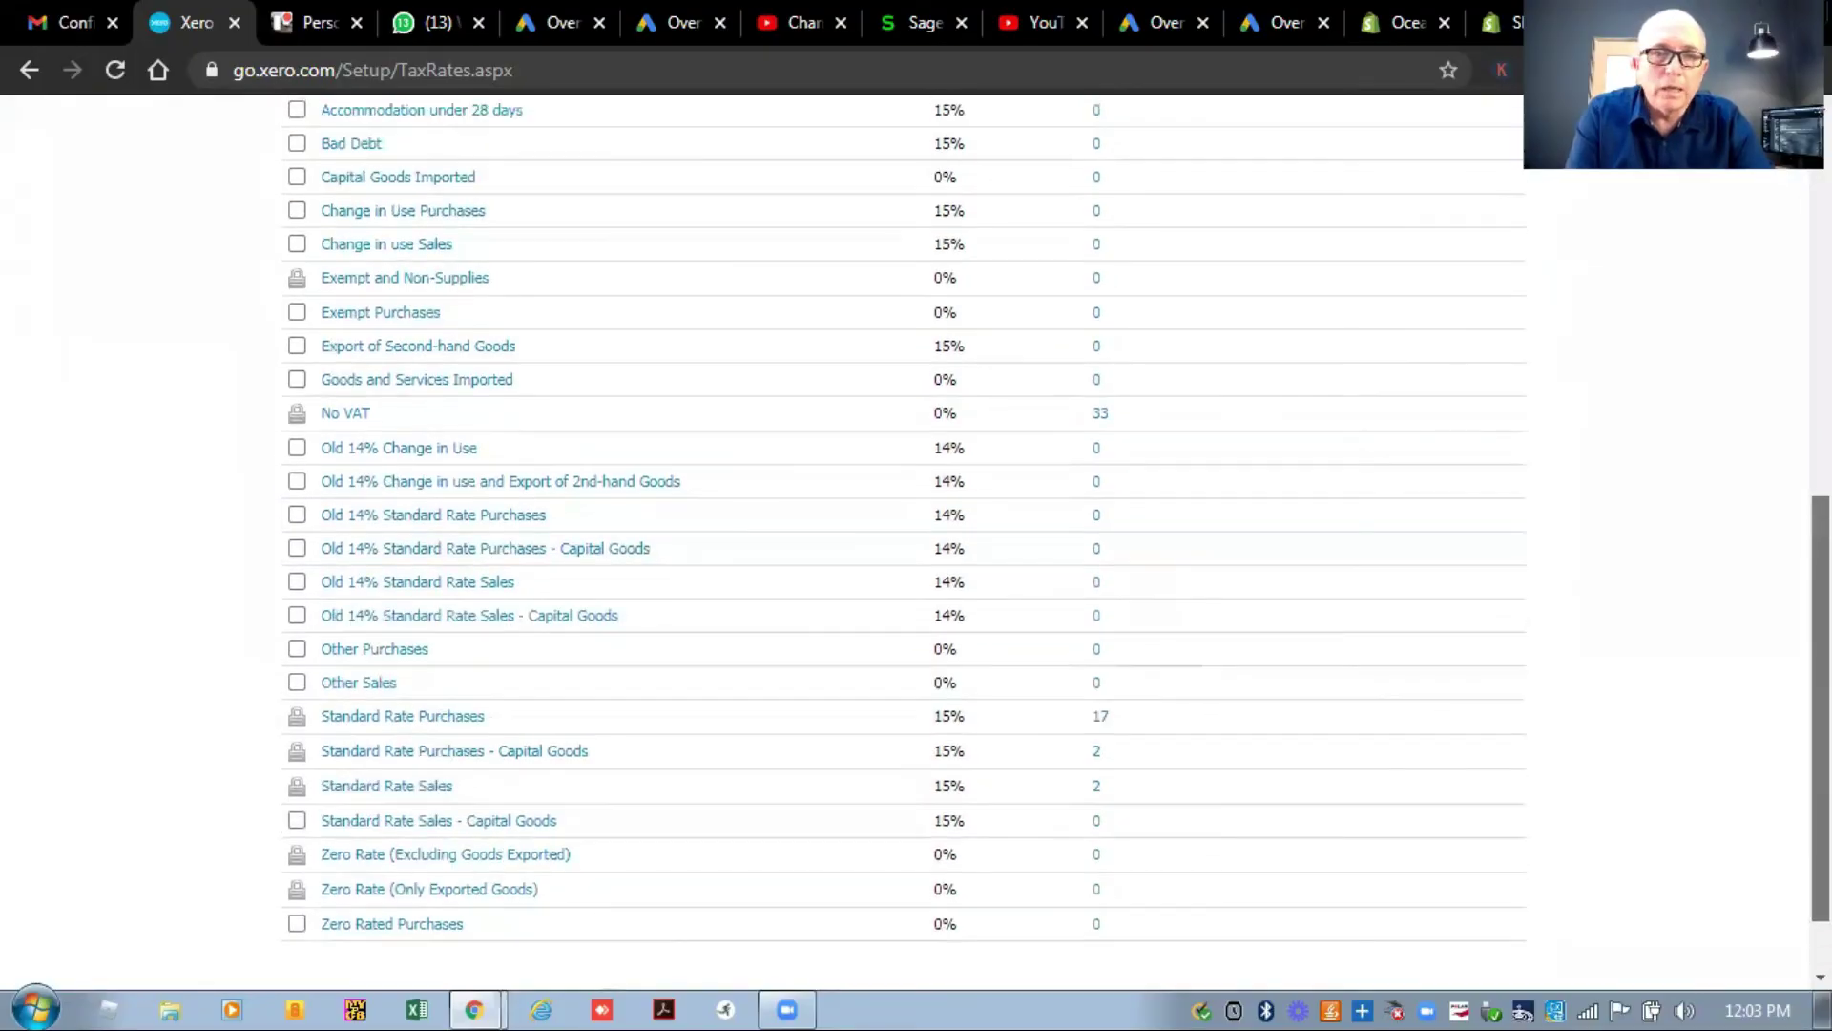
{"action": "scroll", "coordinate": [904, 534], "scroll_direction": "up", "scroll_amount": 1}
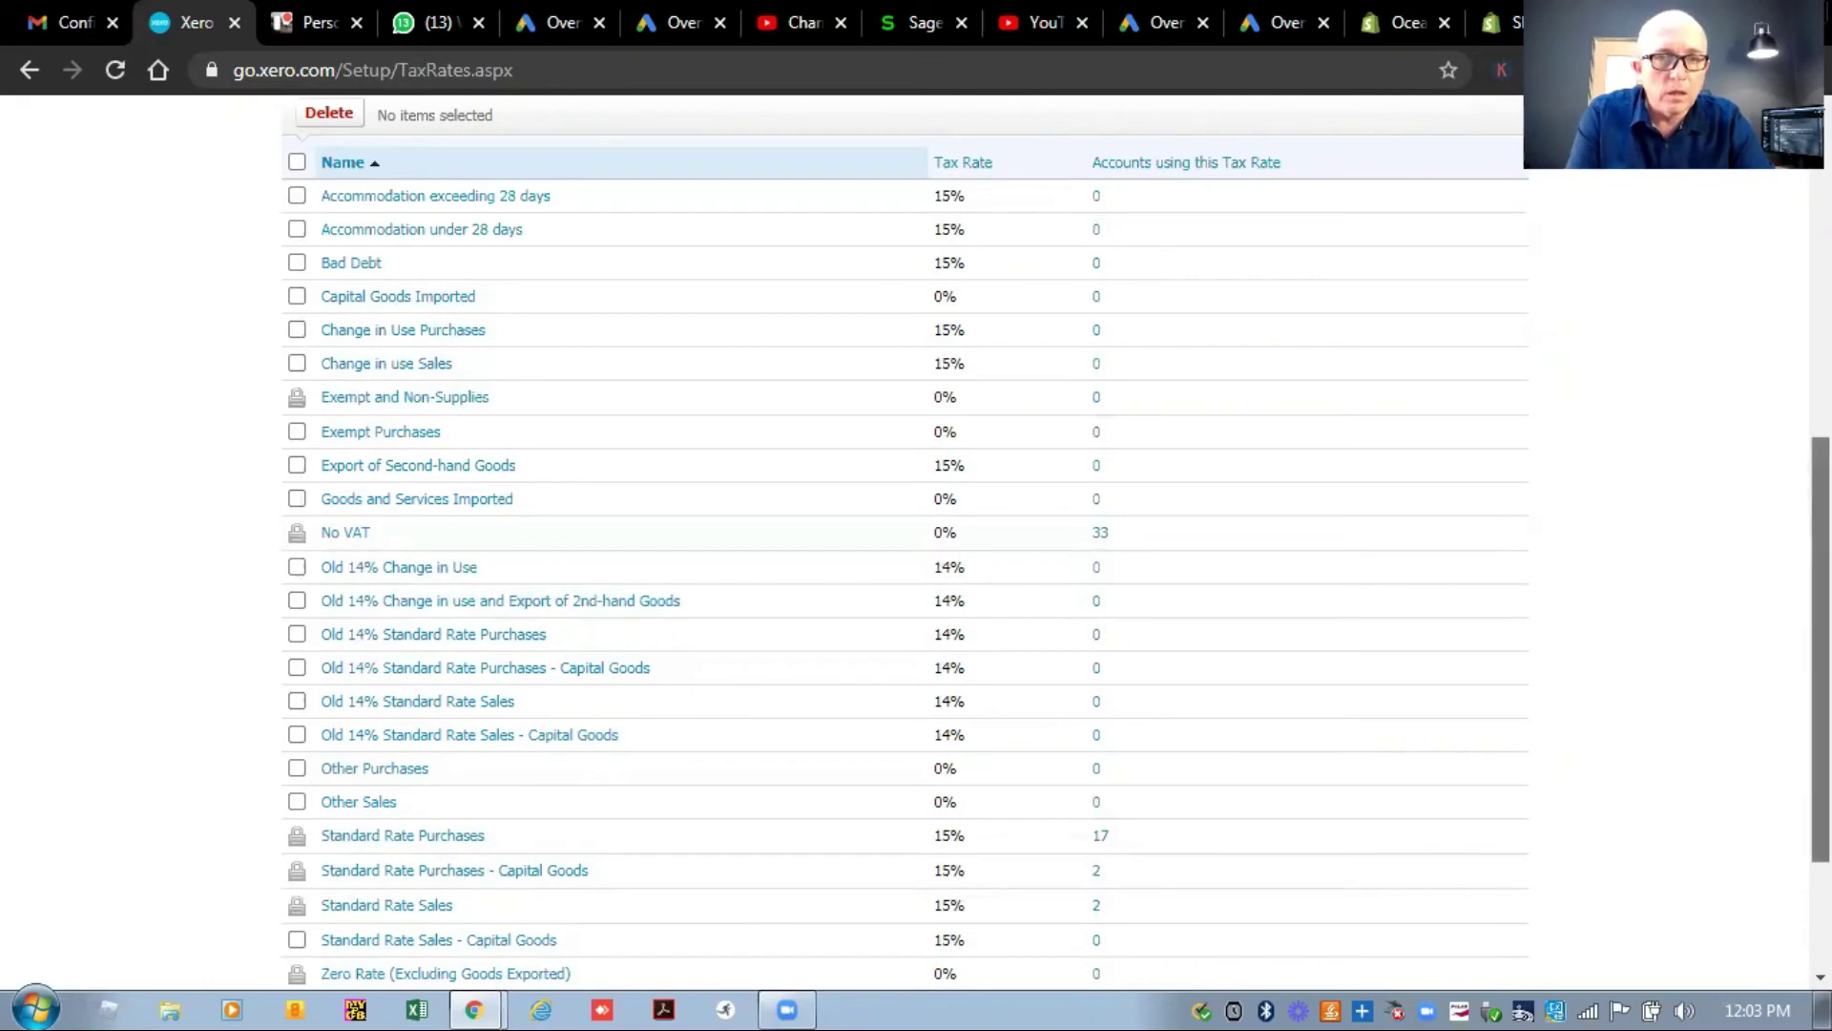
{"action": "scroll", "coordinate": [905, 534], "scroll_direction": "up", "scroll_amount": 2}
{"action": "scroll", "coordinate": [1275, 296], "scroll_direction": "up", "scroll_amount": 1}
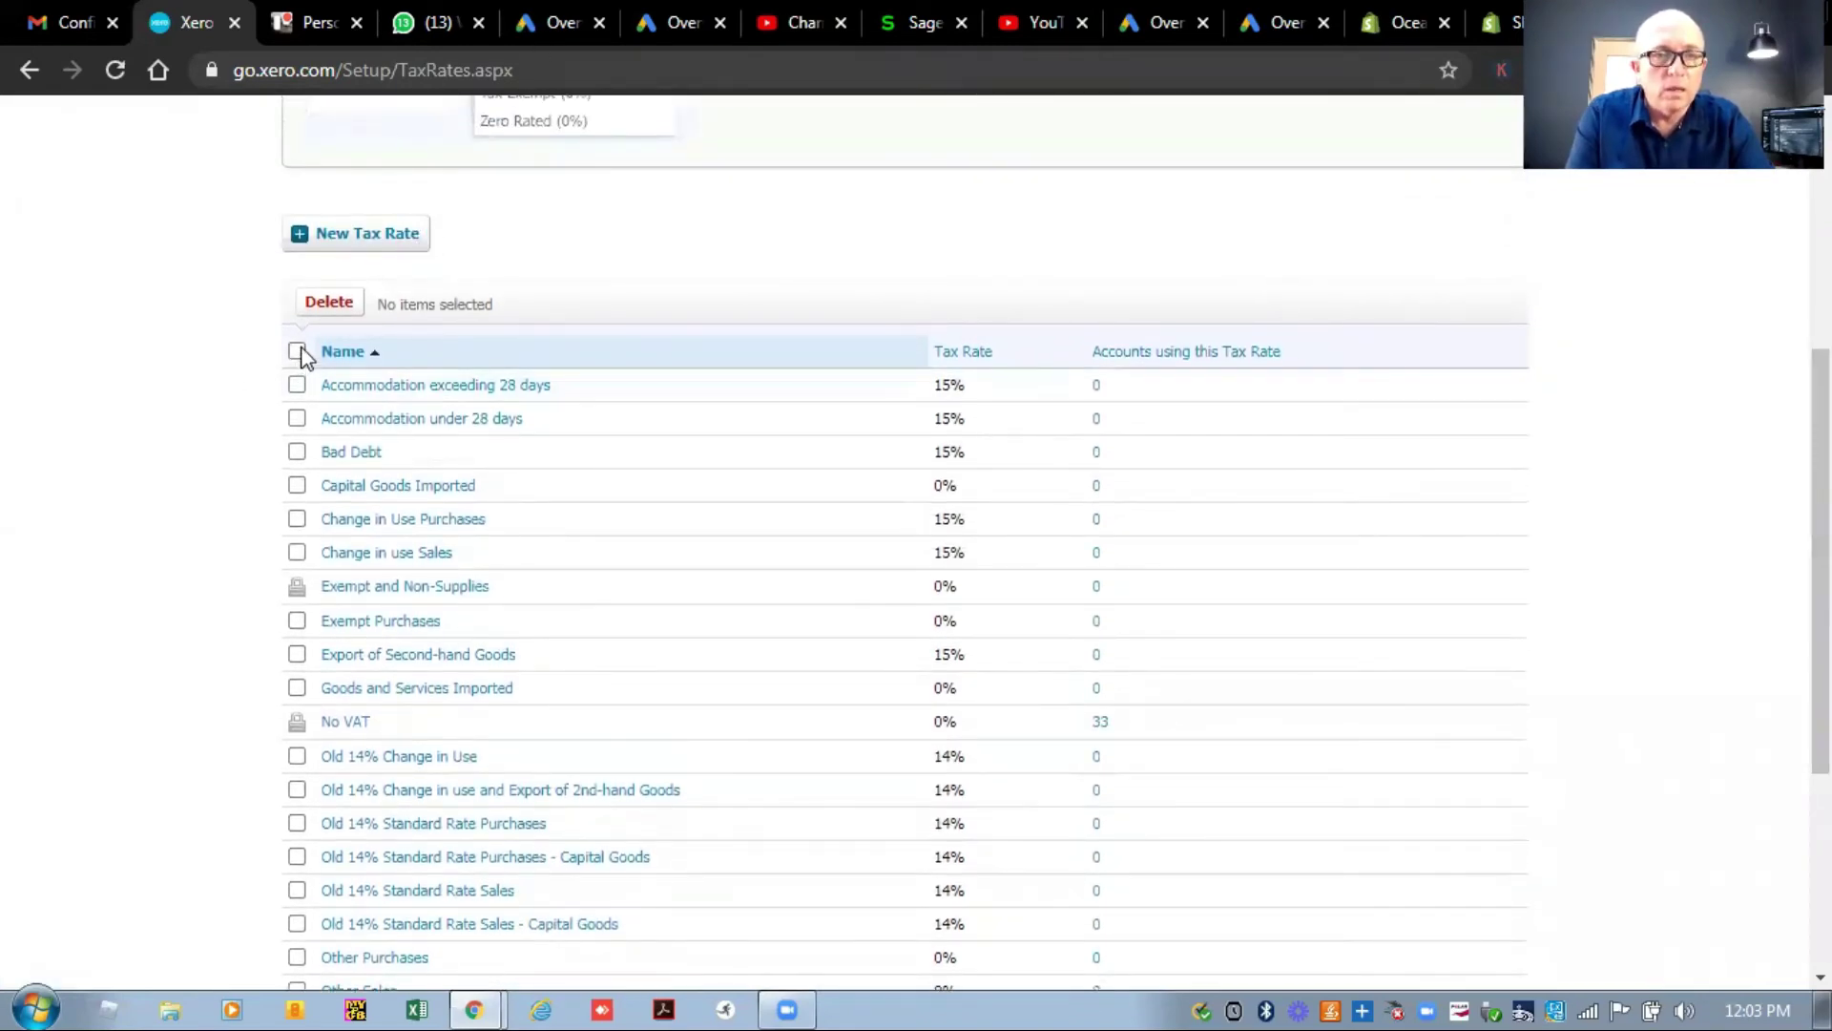
Select all deletable tax rates and delete the 19, confirming with OK.
{"action": "left_click", "coordinate": [298, 353]}
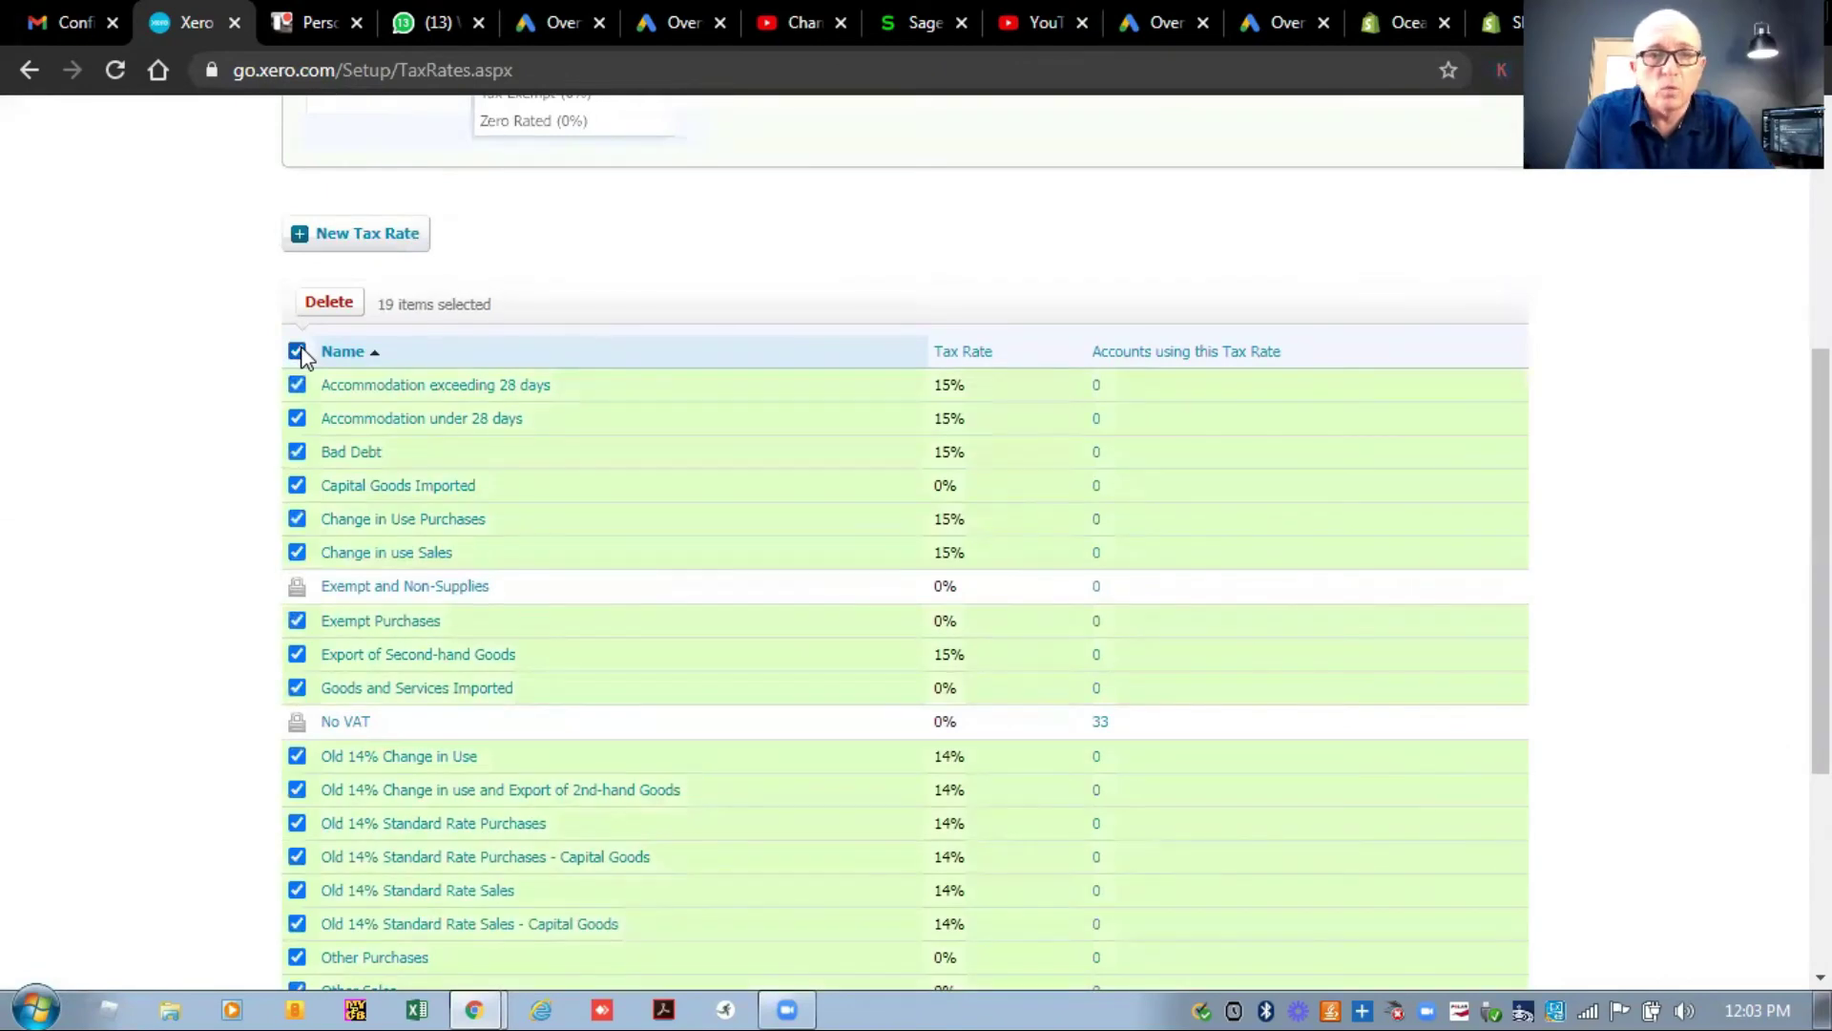
{"action": "left_click", "coordinate": [329, 301]}
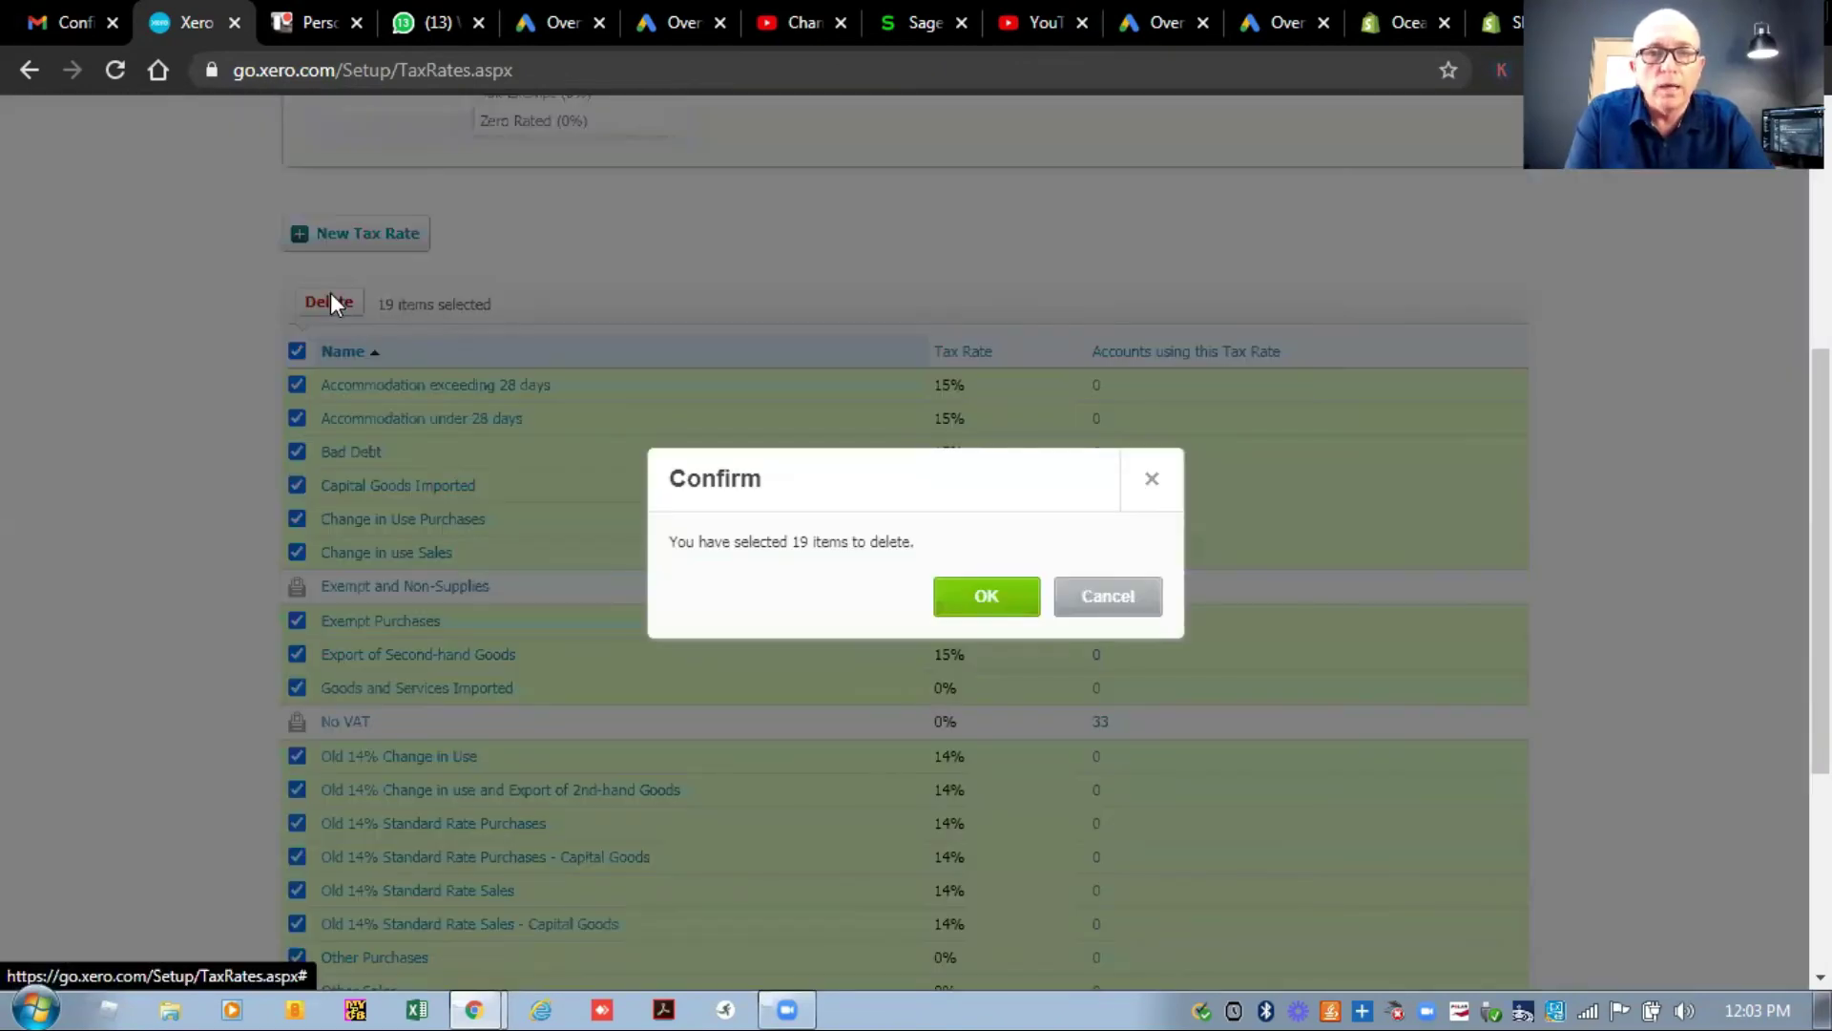
{"action": "left_click", "coordinate": [982, 599]}
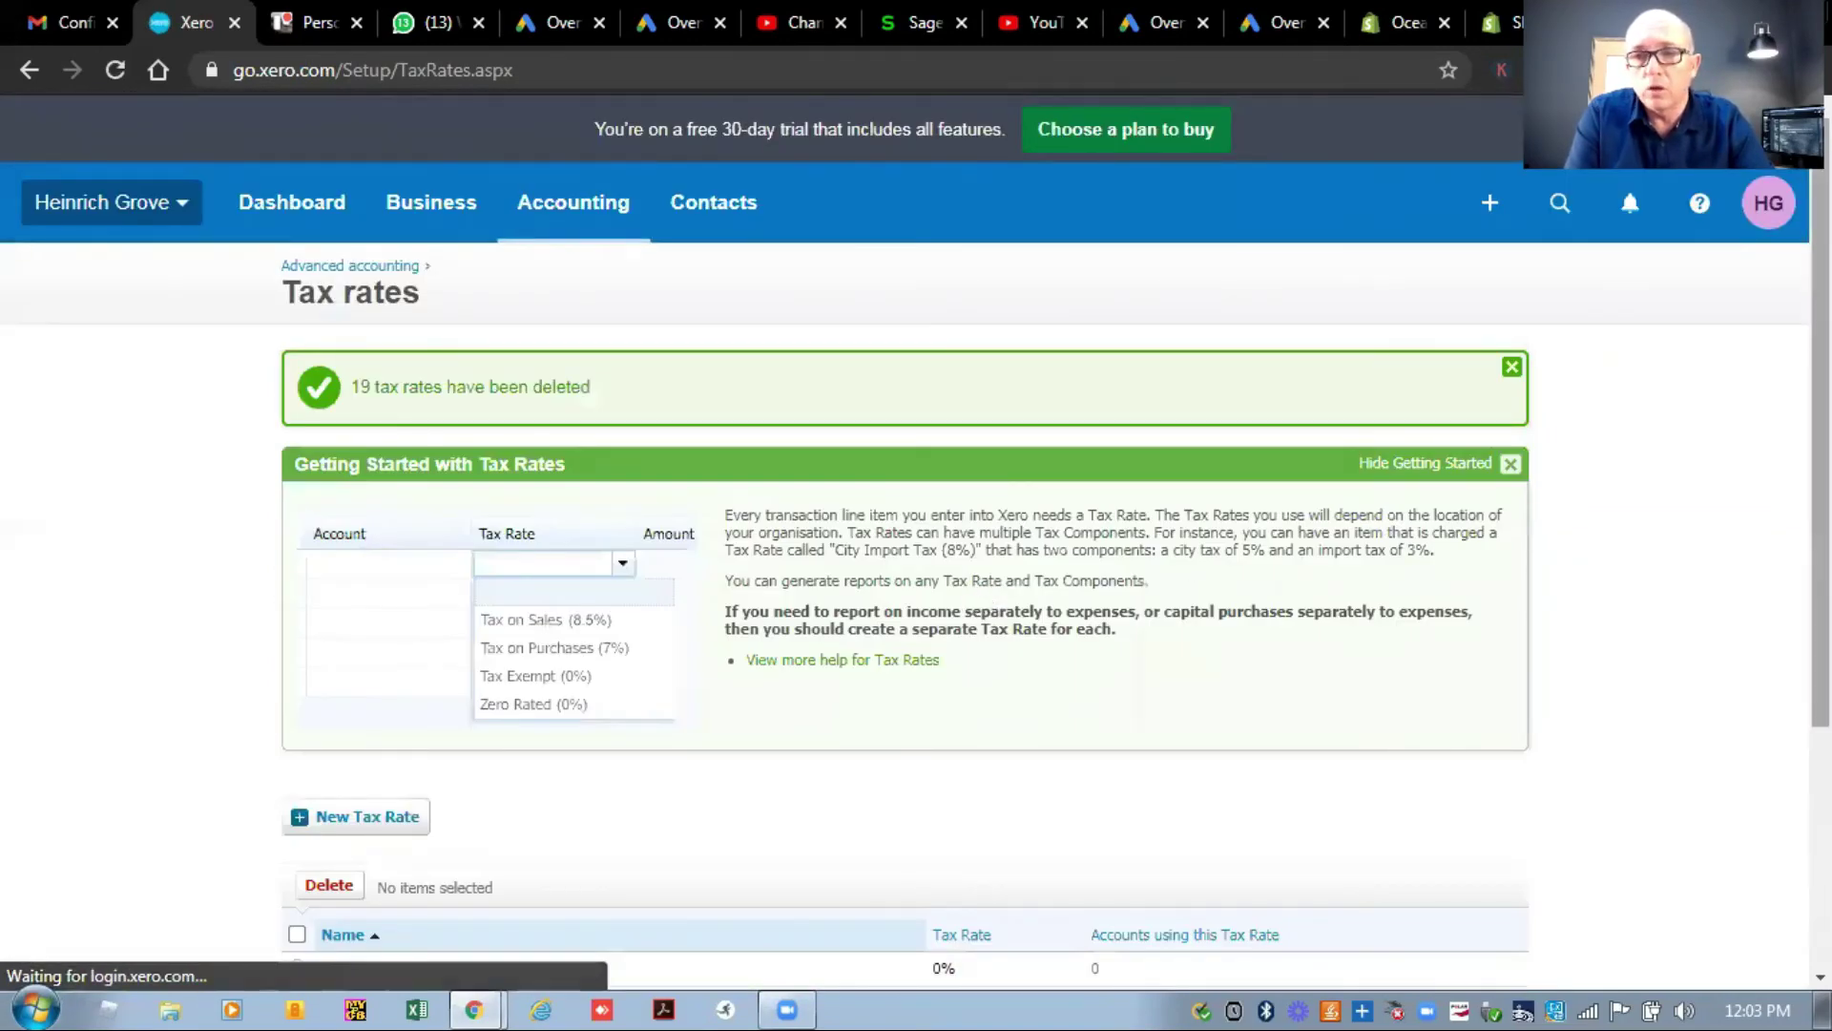
Review the remaining tax rates, then return to the Advanced accounting settings for conversion balances.
{"action": "scroll", "coordinate": [982, 599], "scroll_direction": "down", "scroll_amount": 3}
{"action": "scroll", "coordinate": [907, 534], "scroll_direction": "down", "scroll_amount": 2}
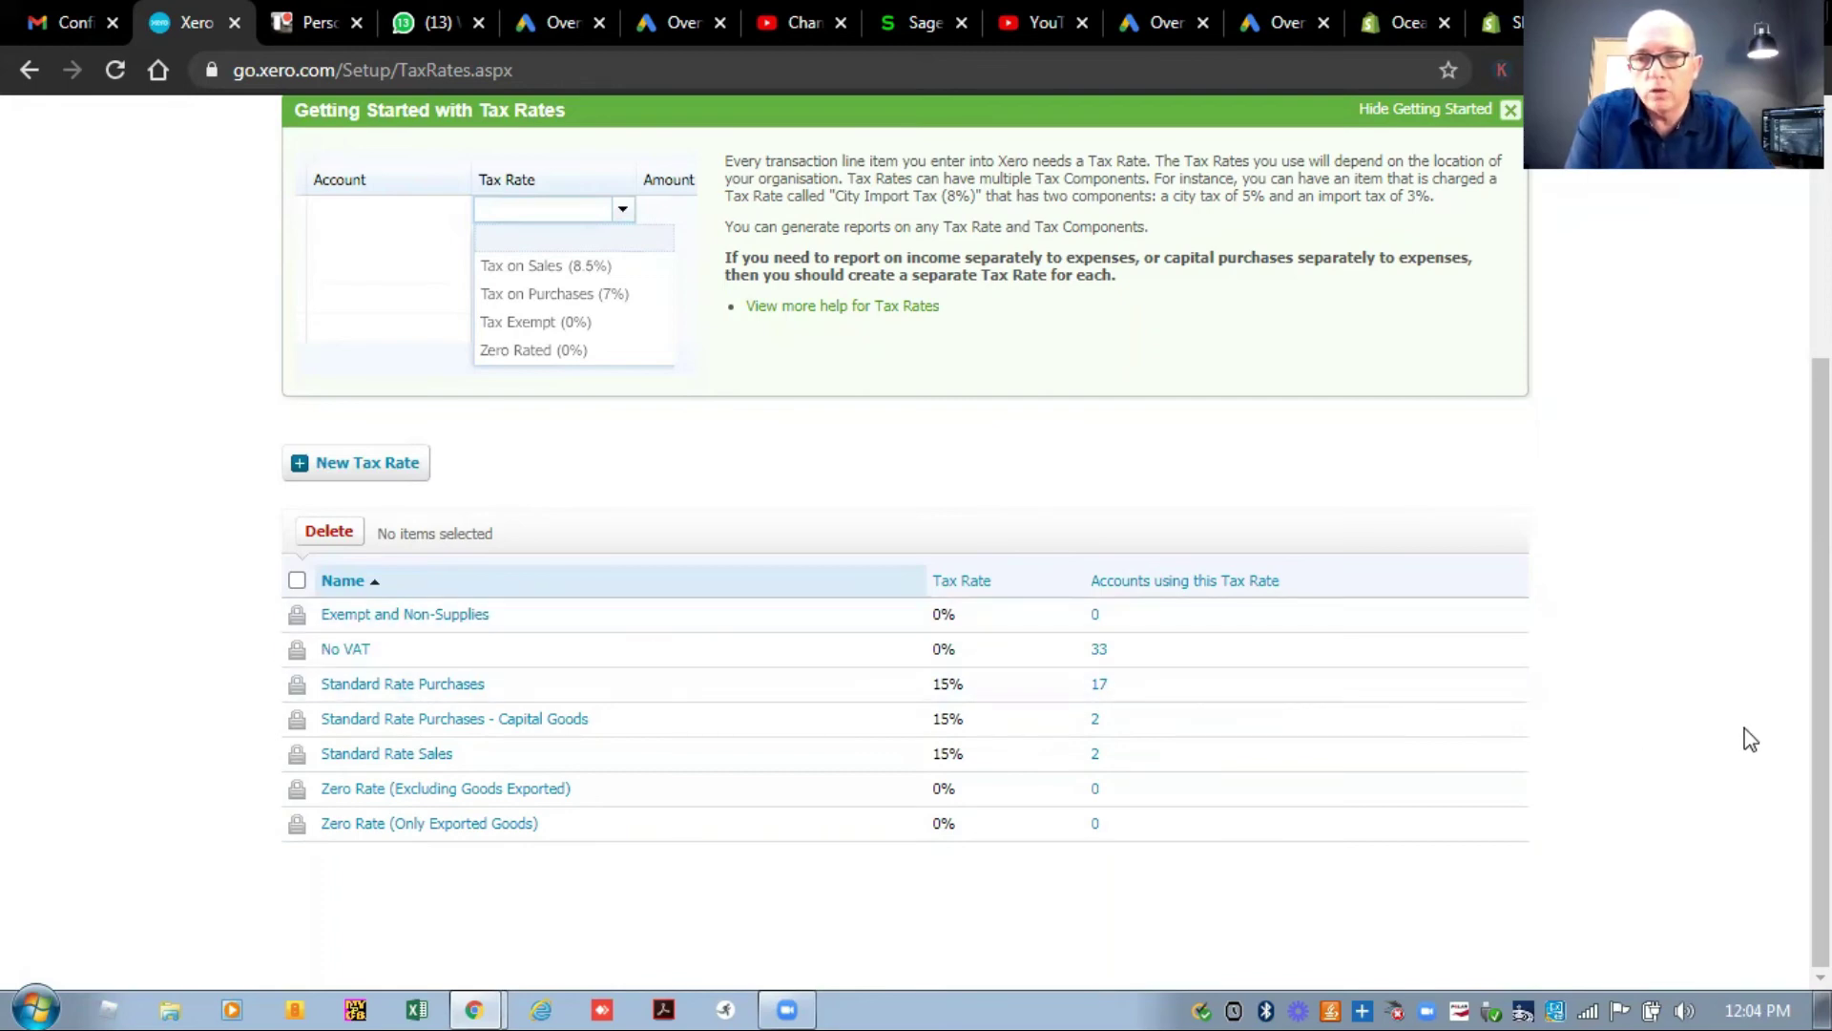
{"action": "scroll", "coordinate": [1750, 740], "scroll_direction": "up", "scroll_amount": 3}
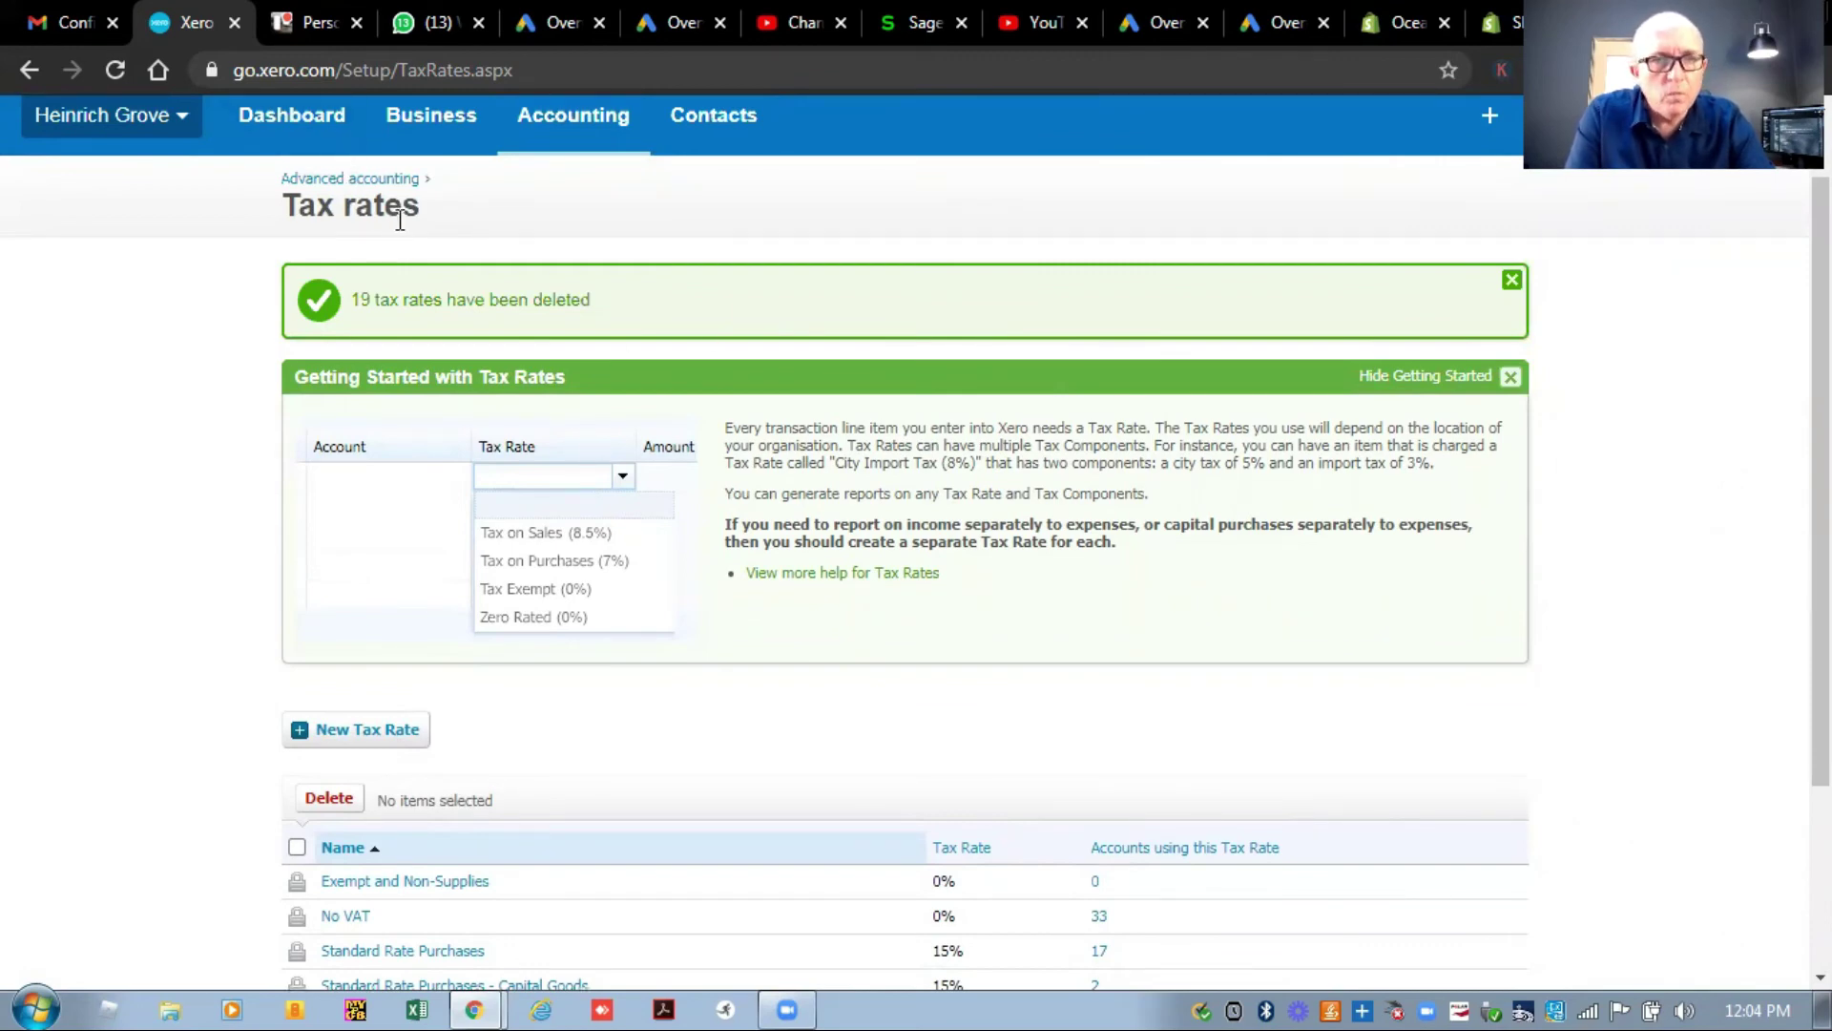
{"action": "left_click", "coordinate": [377, 183]}
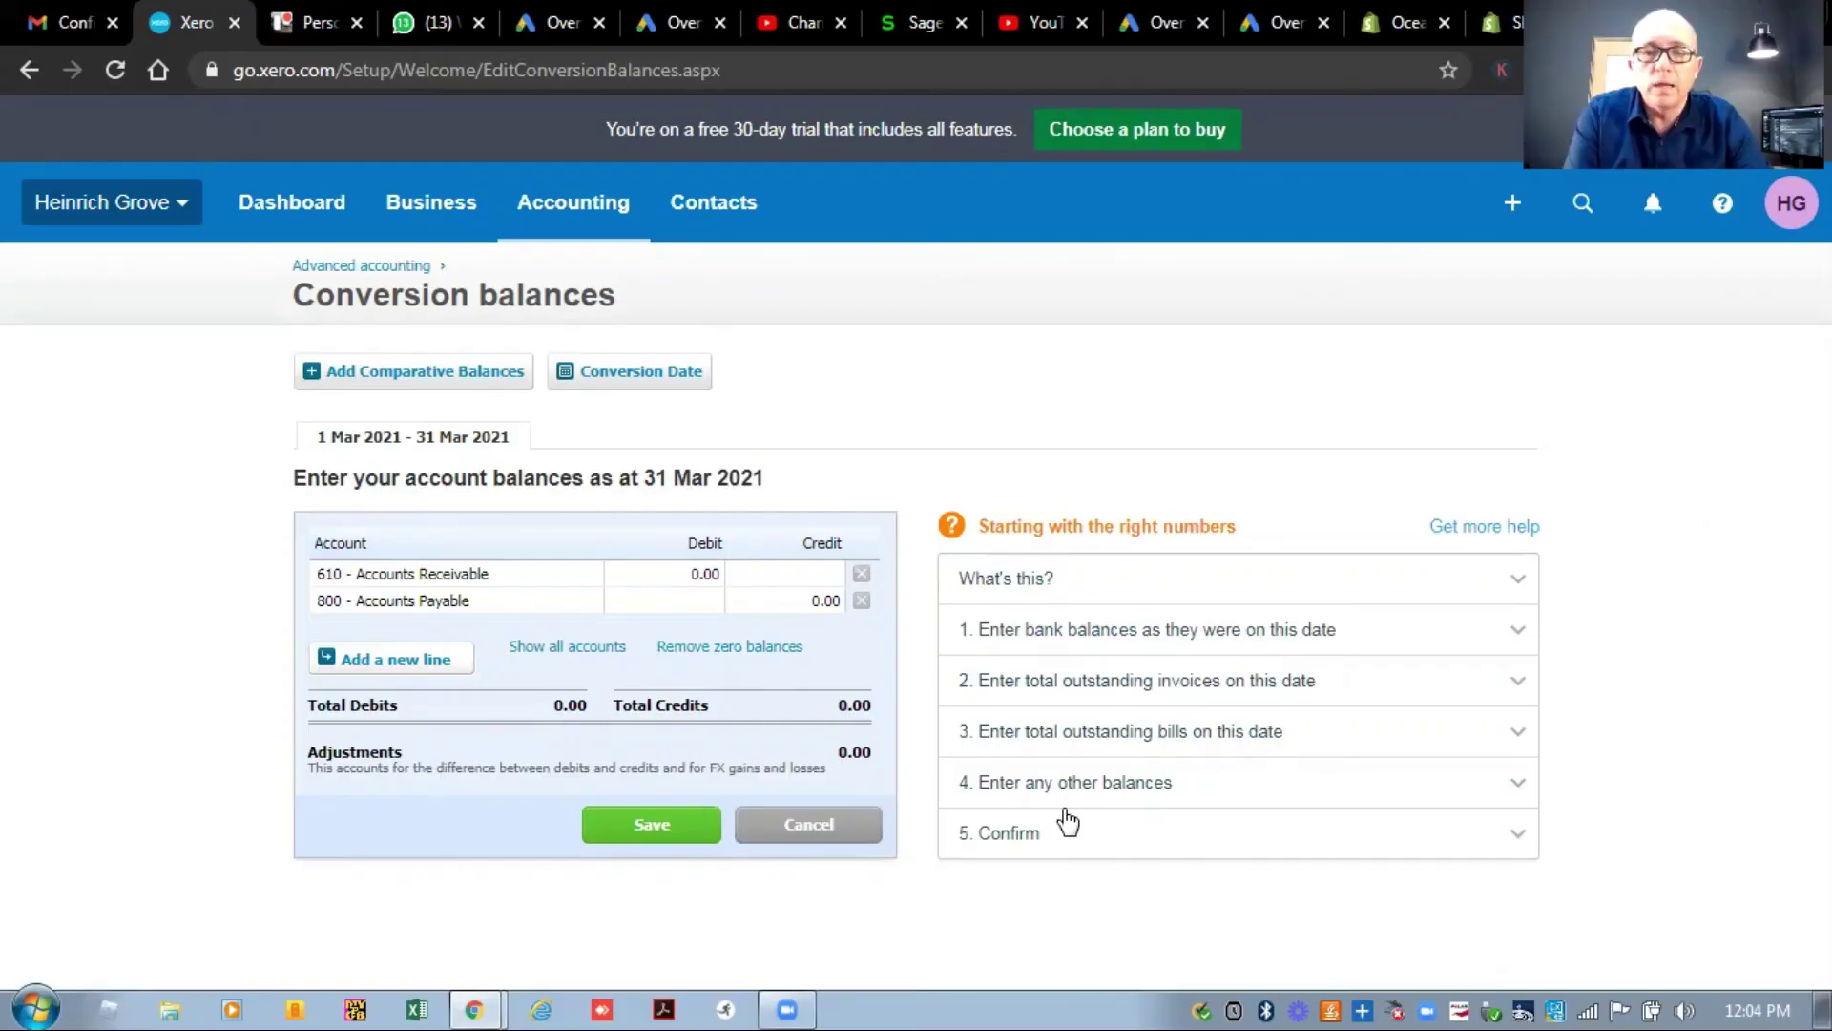
Add a new conversion balance line for account 404 - Bank Fees.
{"action": "left_click", "coordinate": [318, 659]}
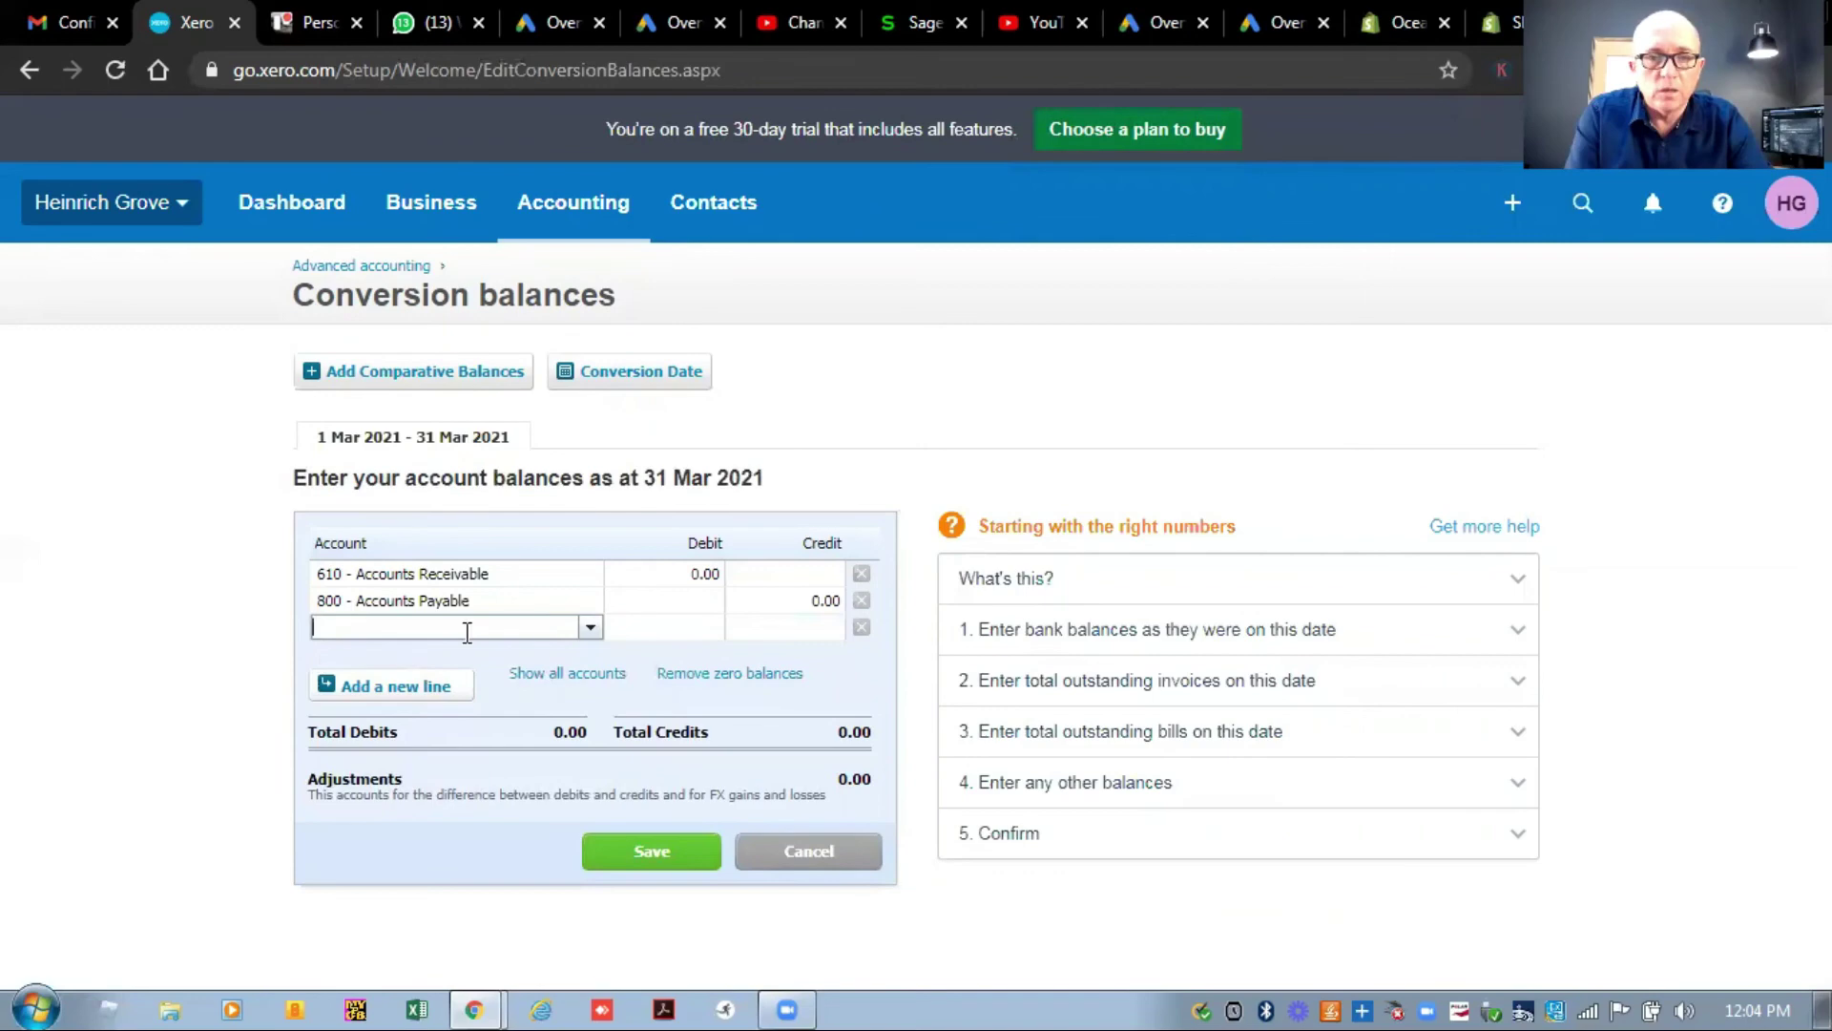
{"action": "left_click", "coordinate": [591, 632]}
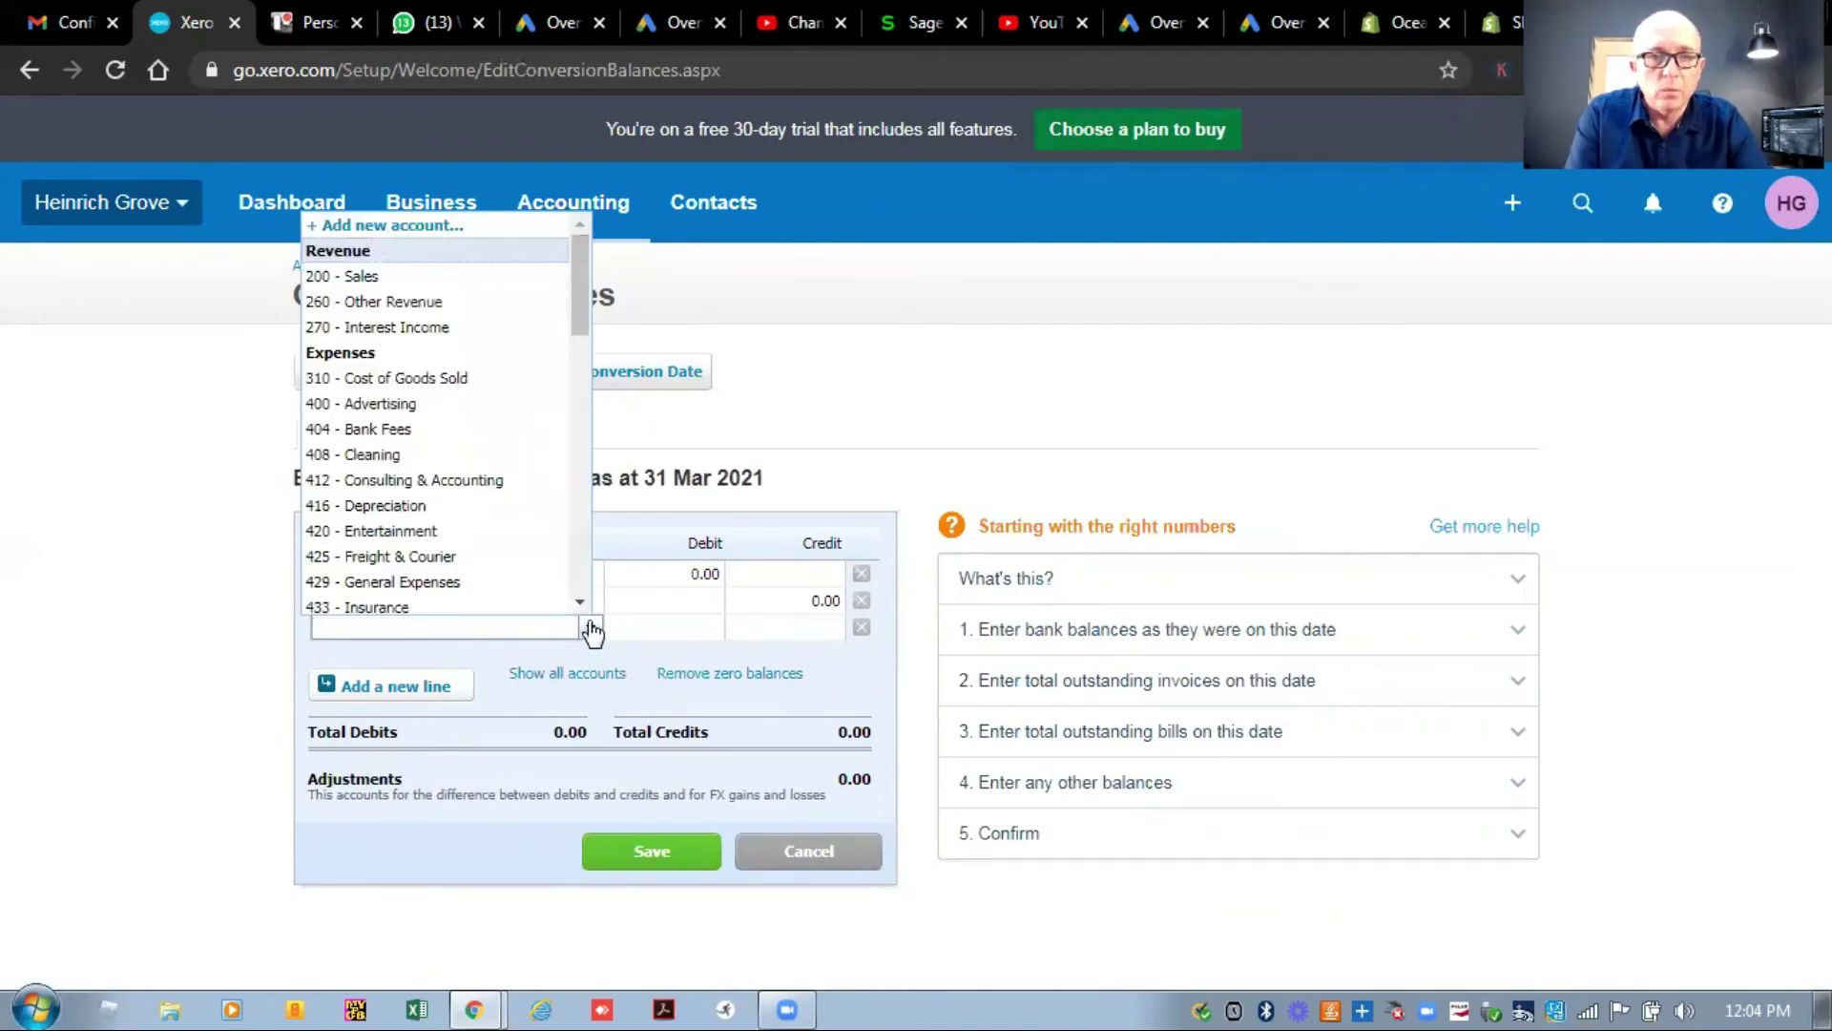
{"action": "left_click", "coordinate": [434, 429]}
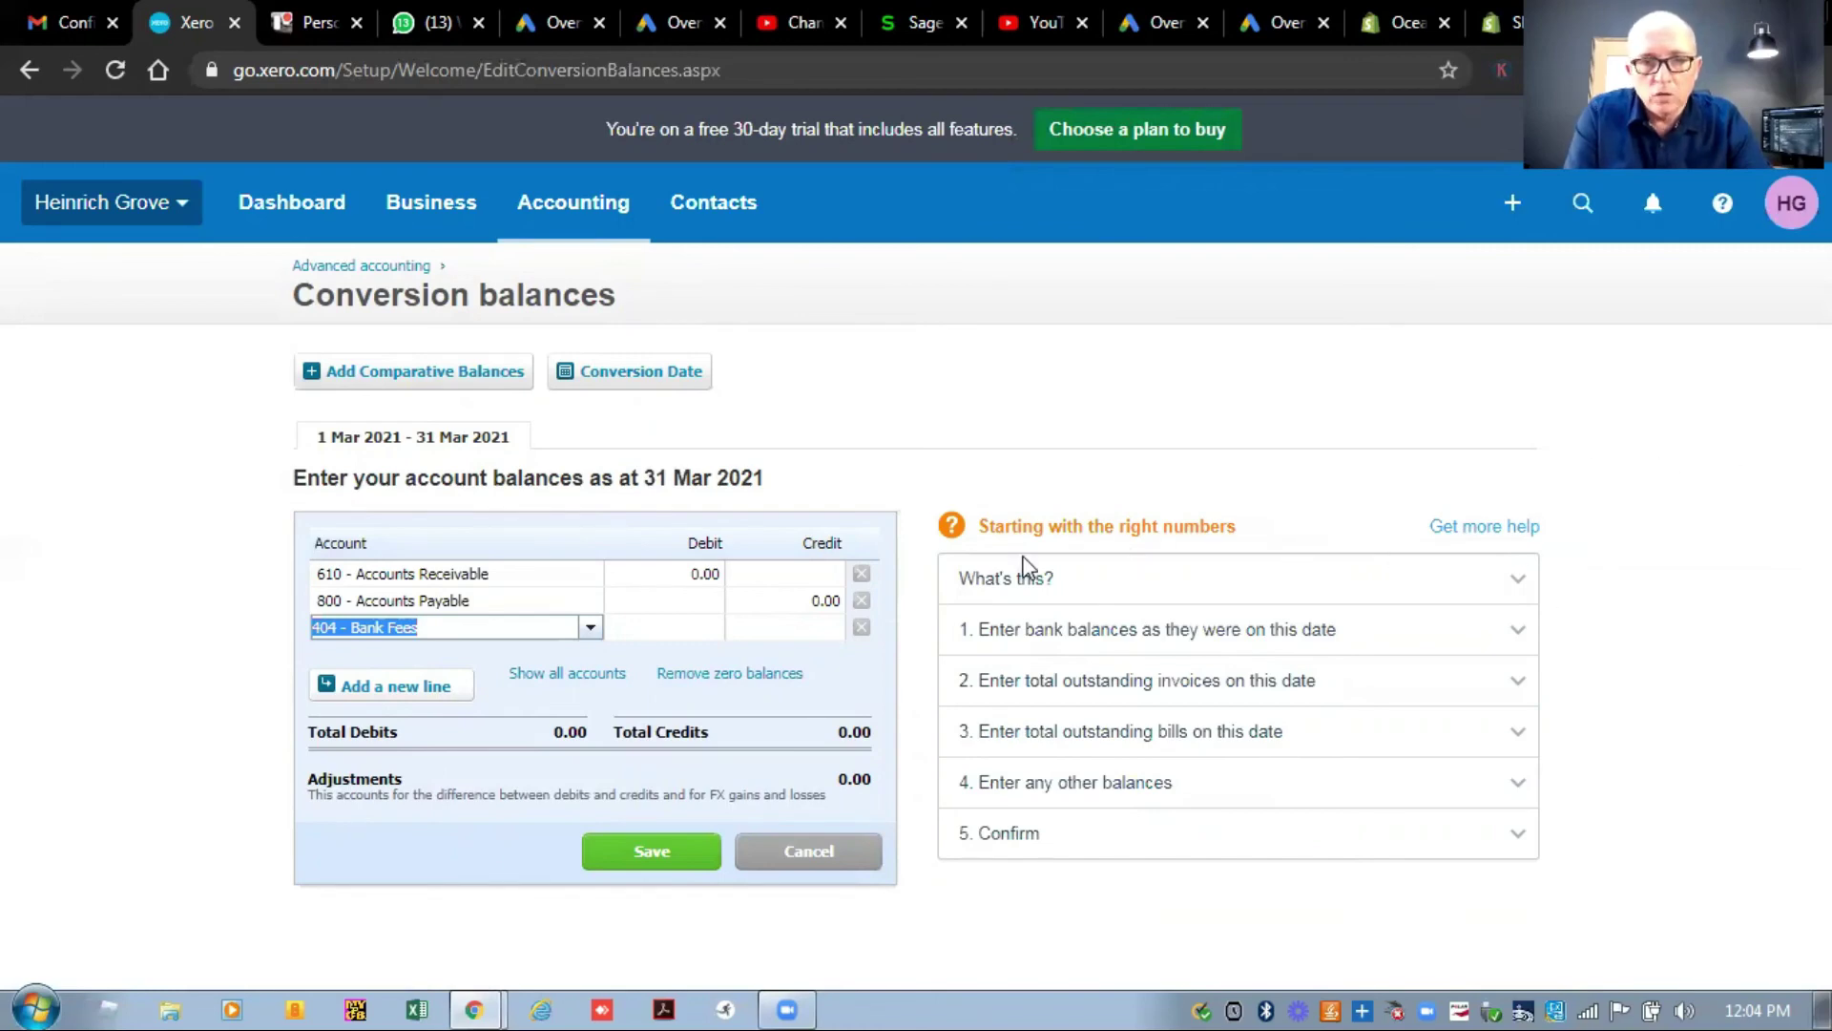
{"action": "left_click", "coordinate": [502, 573]}
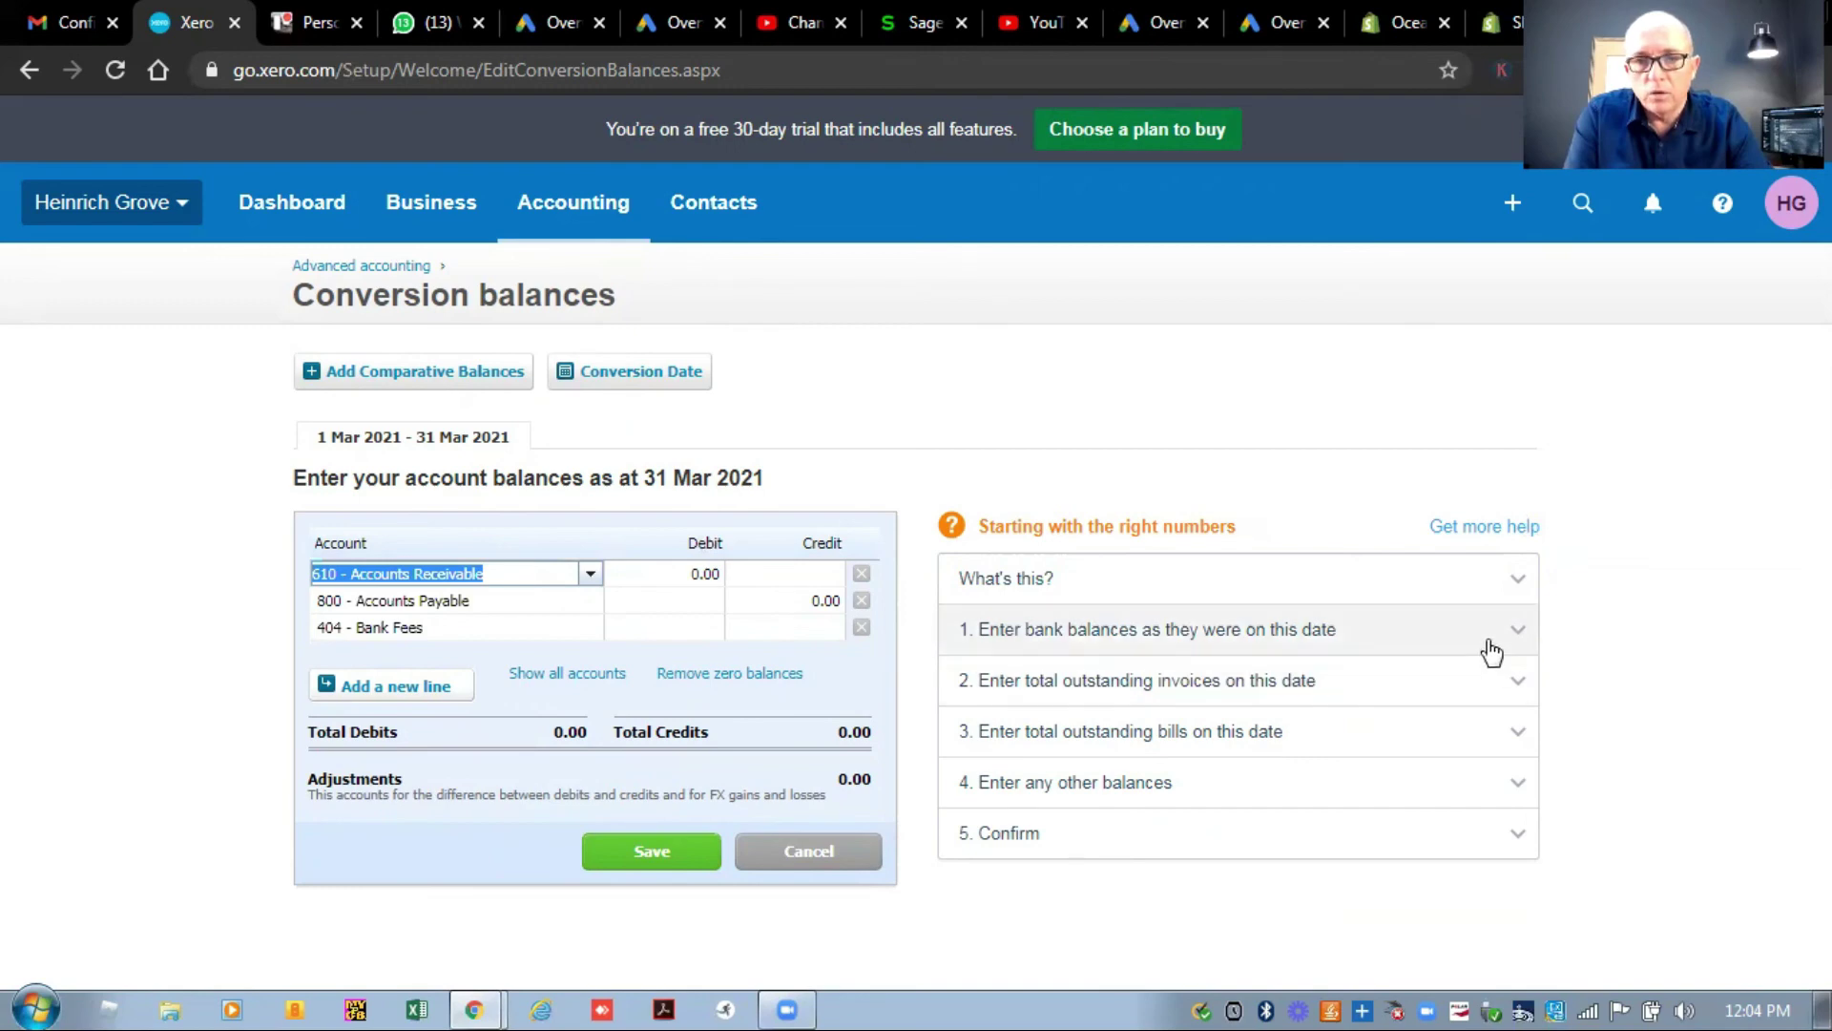
Expand help item 2, 'Enter total outstanding invoices on this date', and read it.
{"action": "left_click", "coordinate": [1514, 685]}
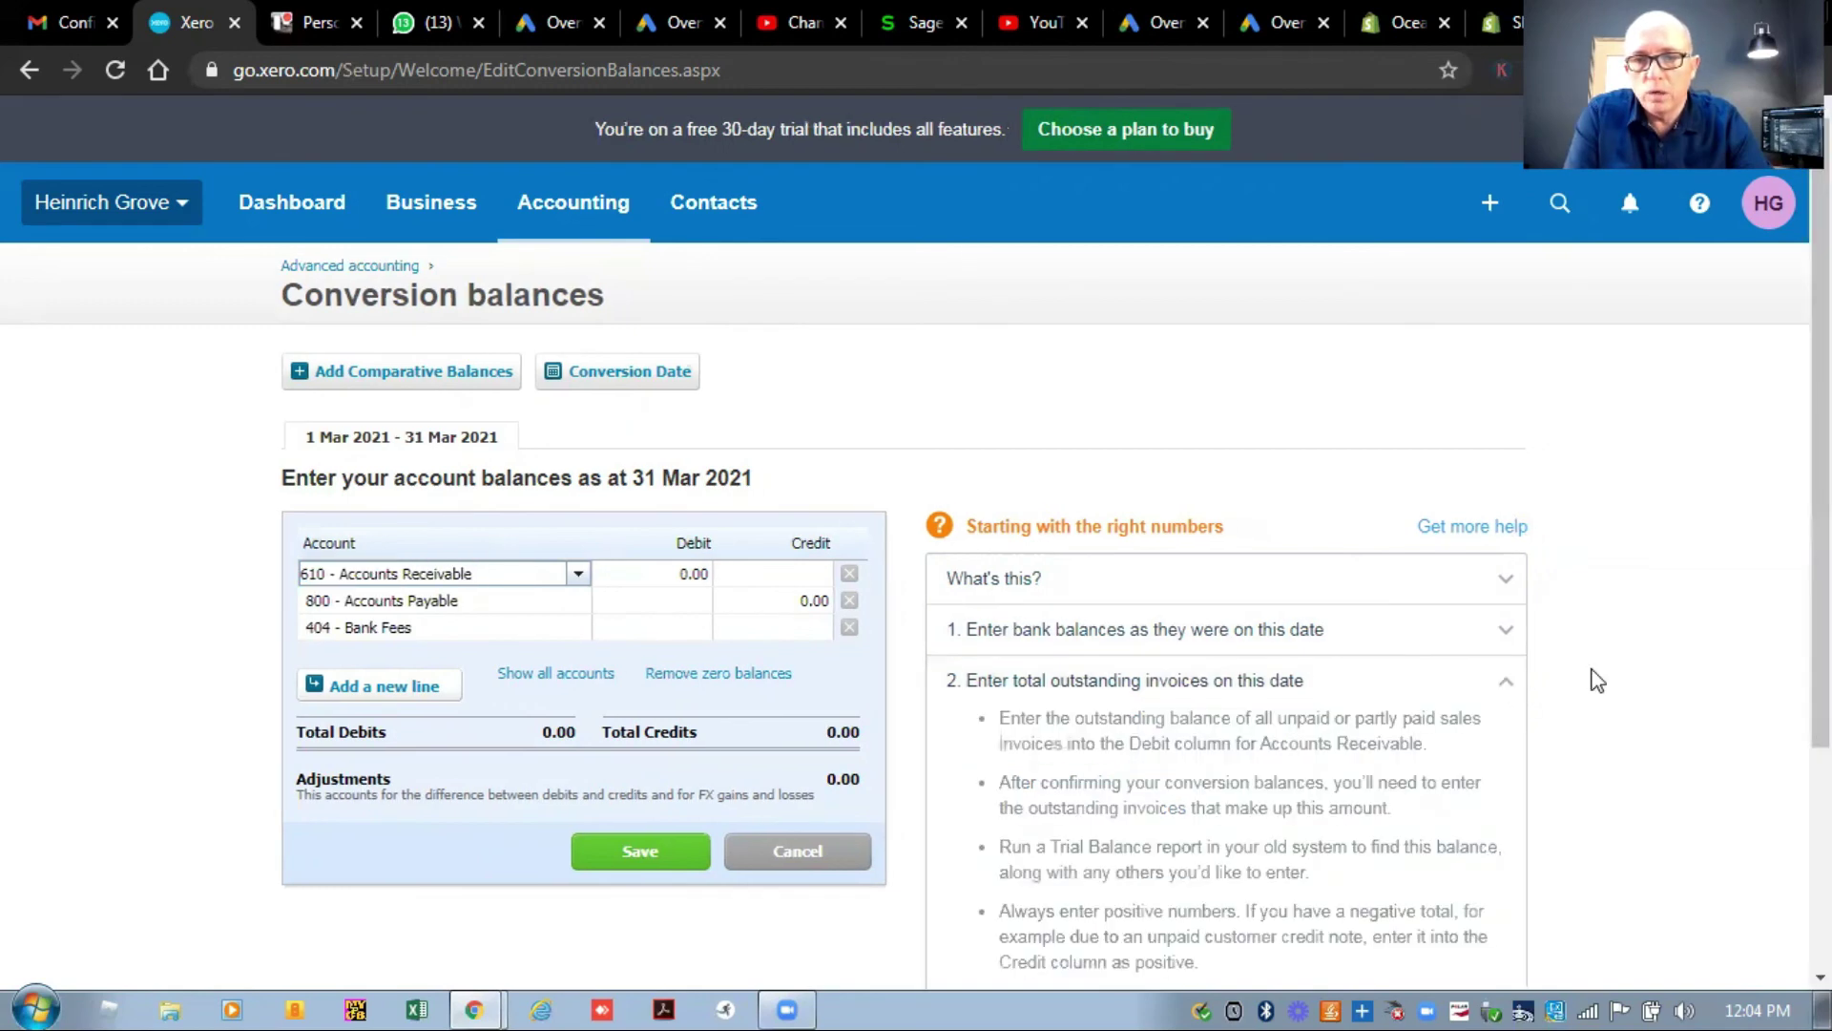
{"action": "scroll", "coordinate": [916, 547], "scroll_direction": "down", "scroll_amount": 3}
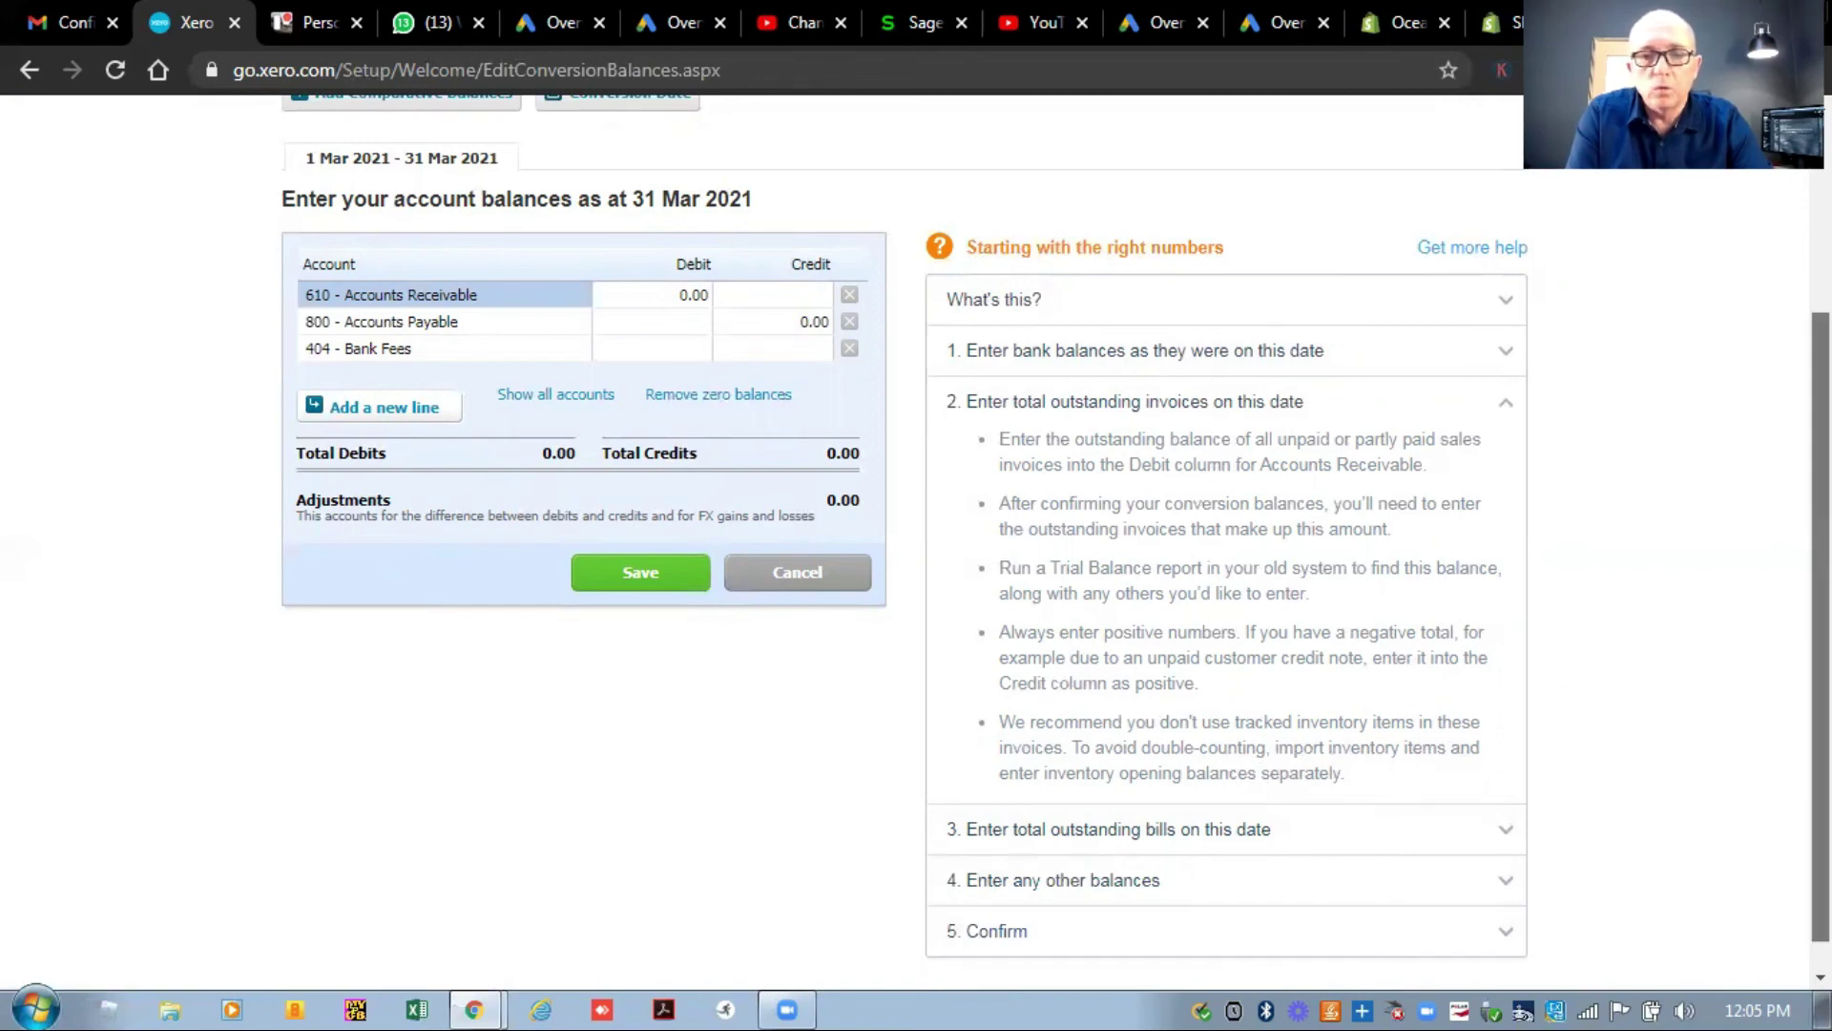
{"action": "scroll", "coordinate": [1767, 591], "scroll_direction": "up", "scroll_amount": 2}
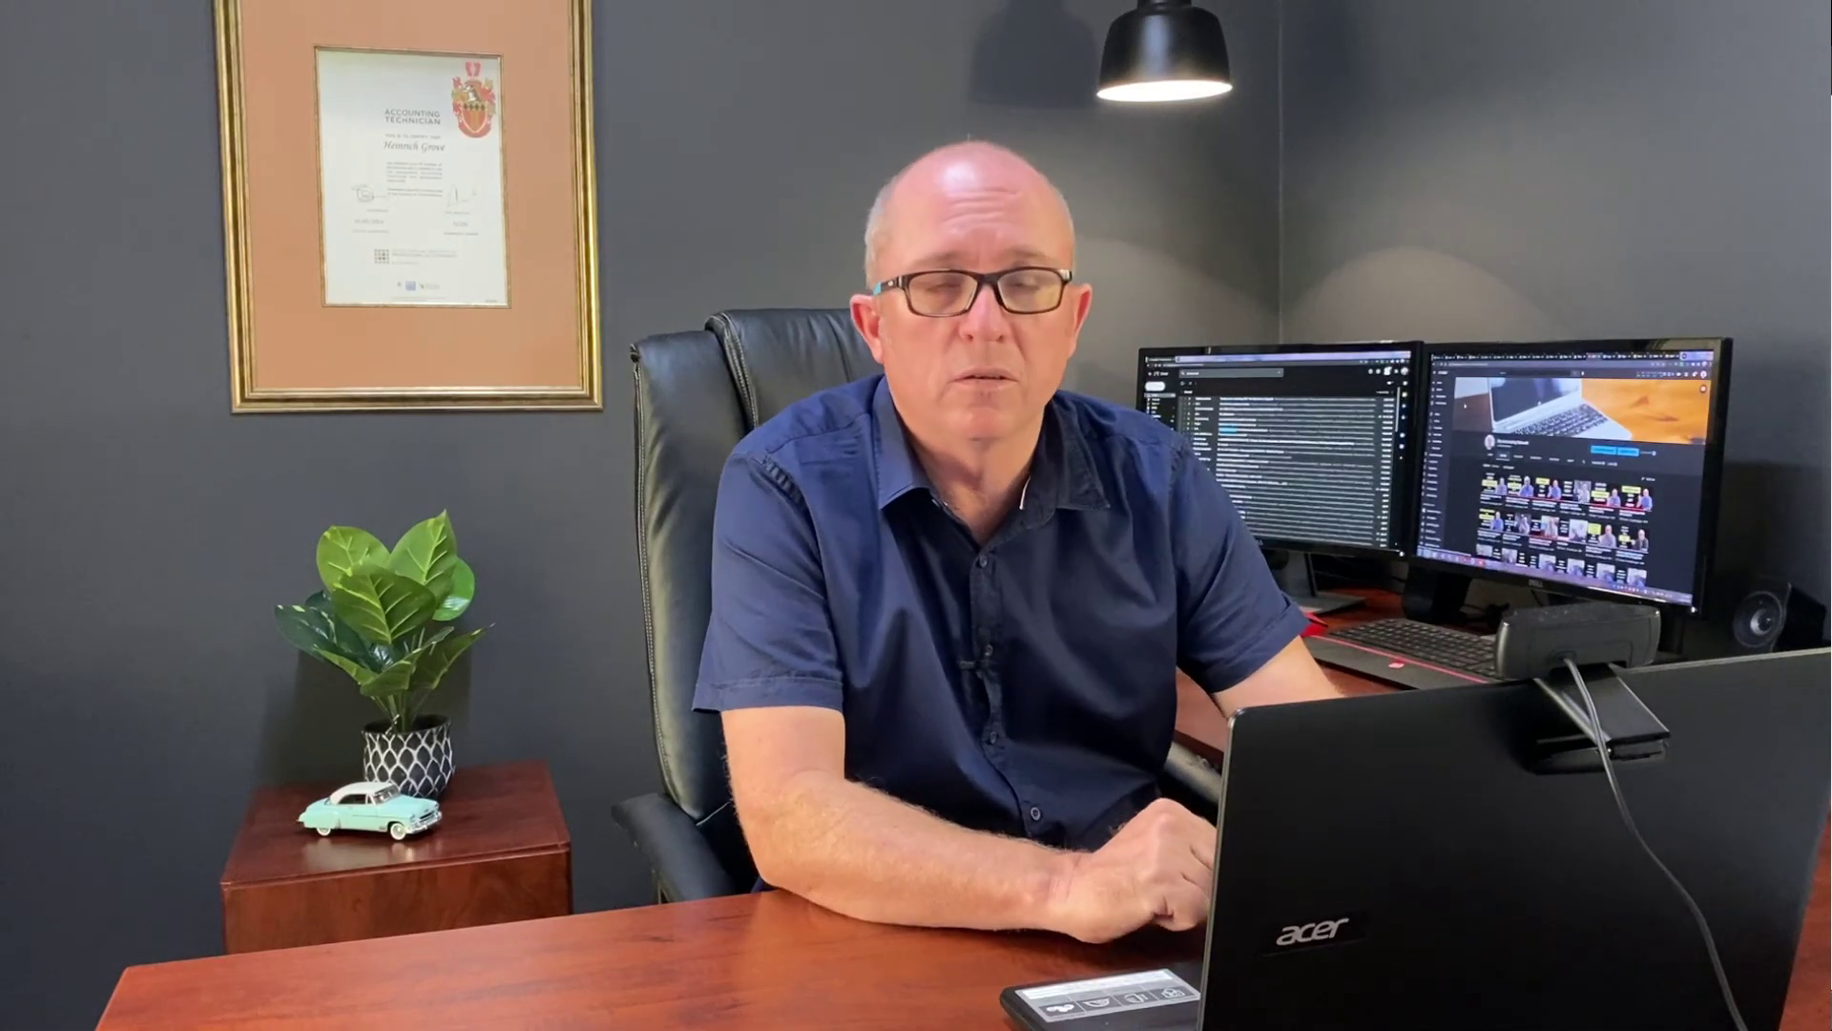